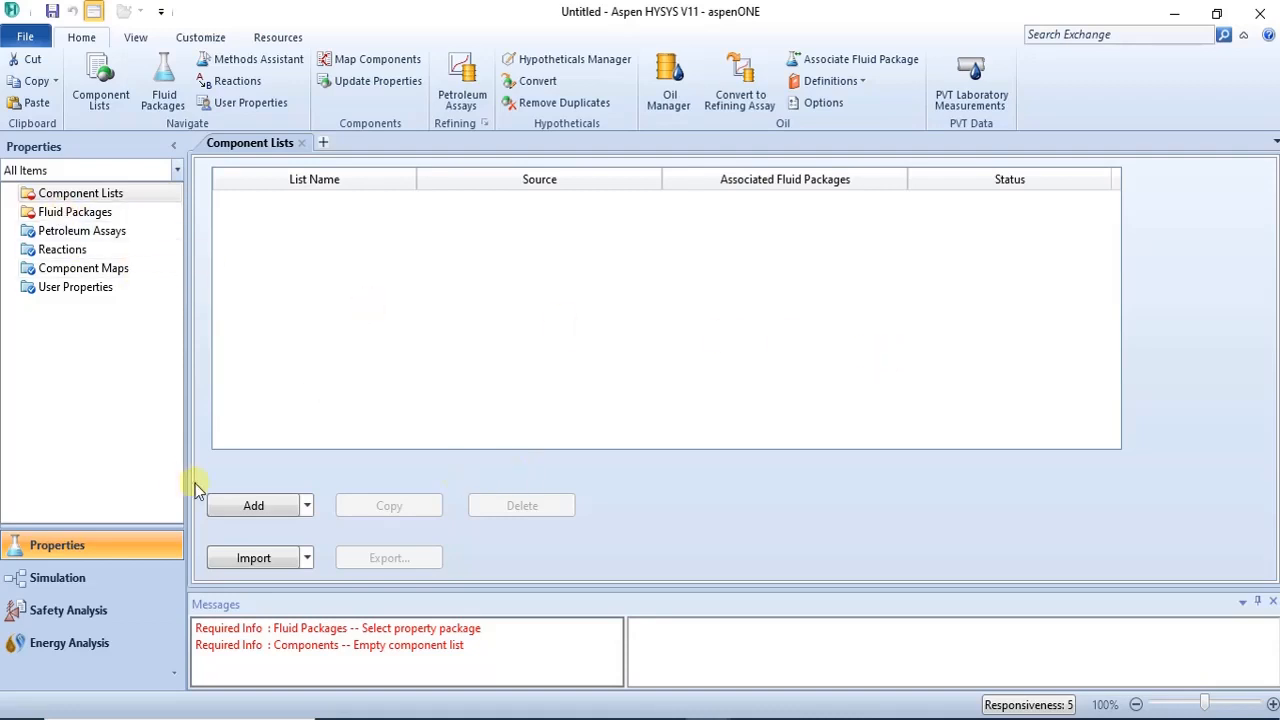
- Create a new component list and add Benzene from the pure components databank
{"action": "left_click", "coordinate": [233, 512]}
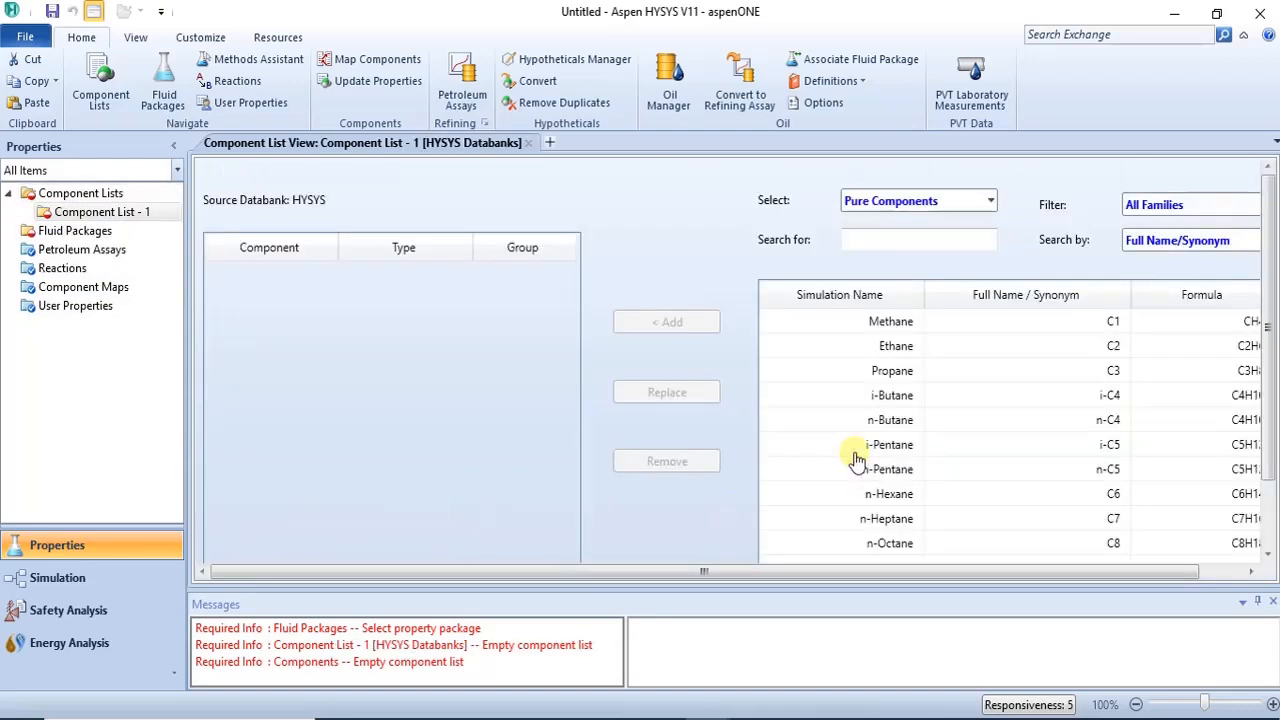
{"action": "left_click", "coordinate": [884, 238]}
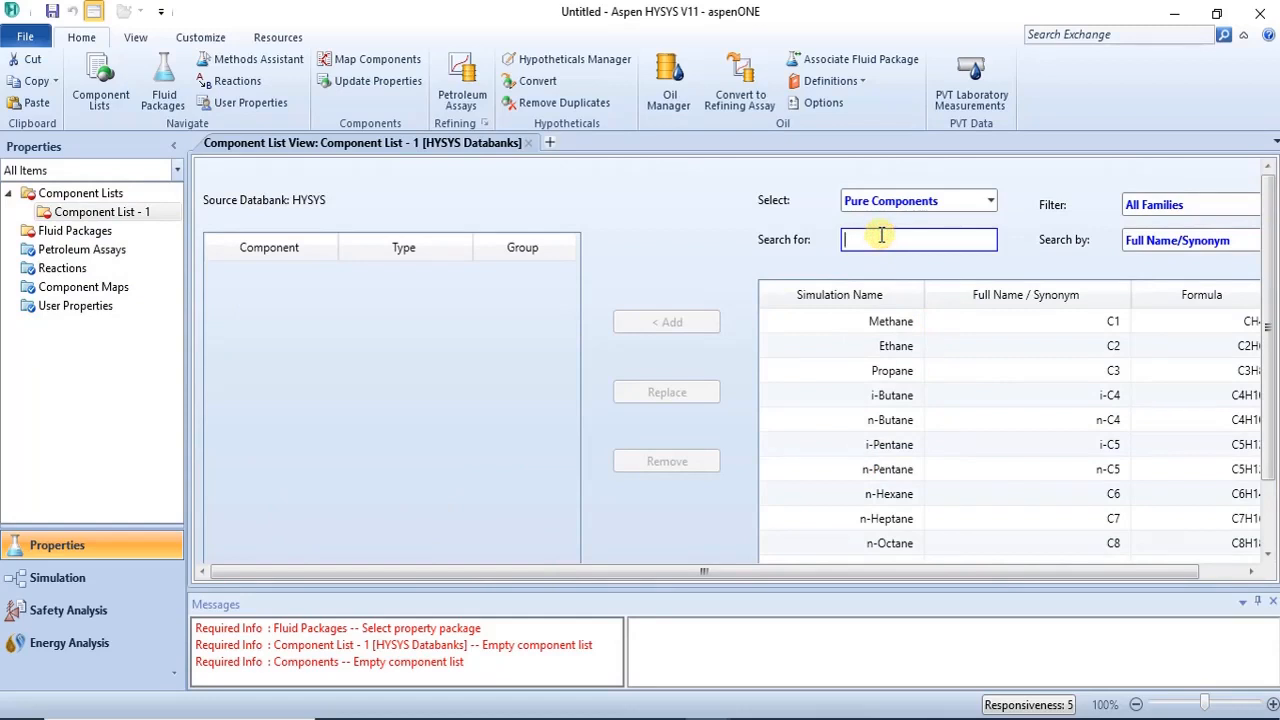
{"action": "type", "text": "BENZE"}
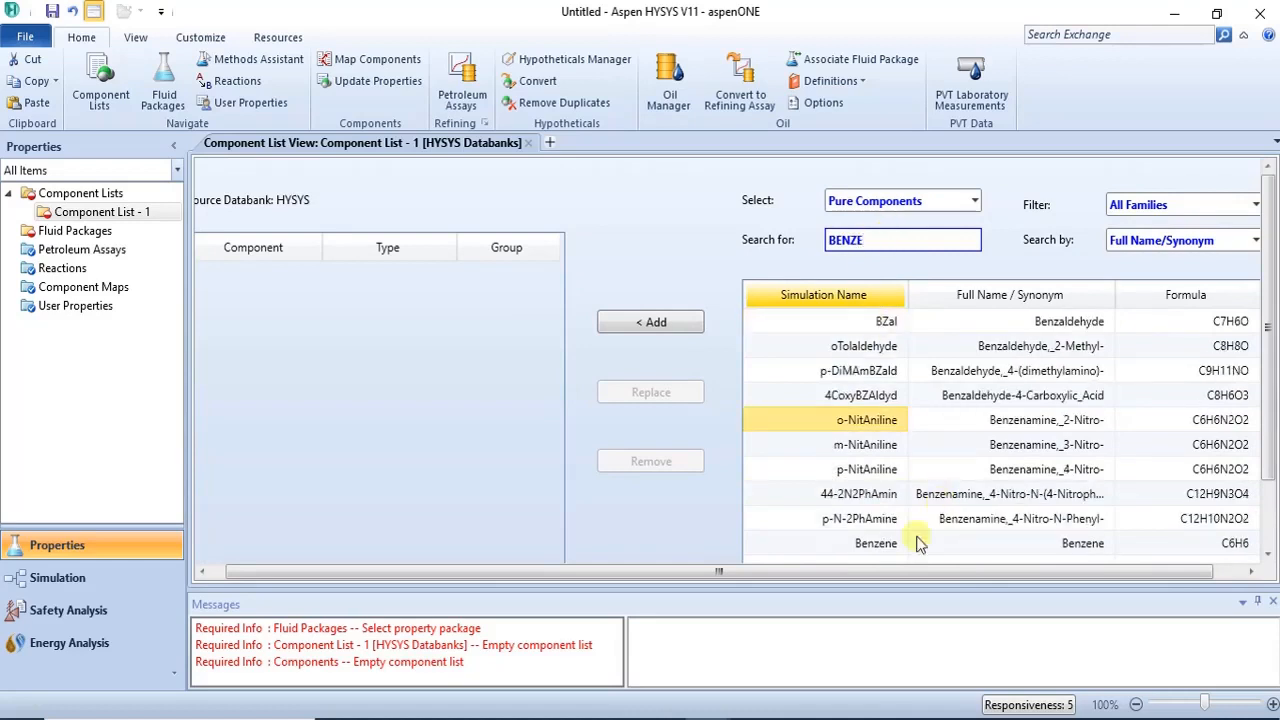
{"action": "left_click", "coordinate": [887, 553]}
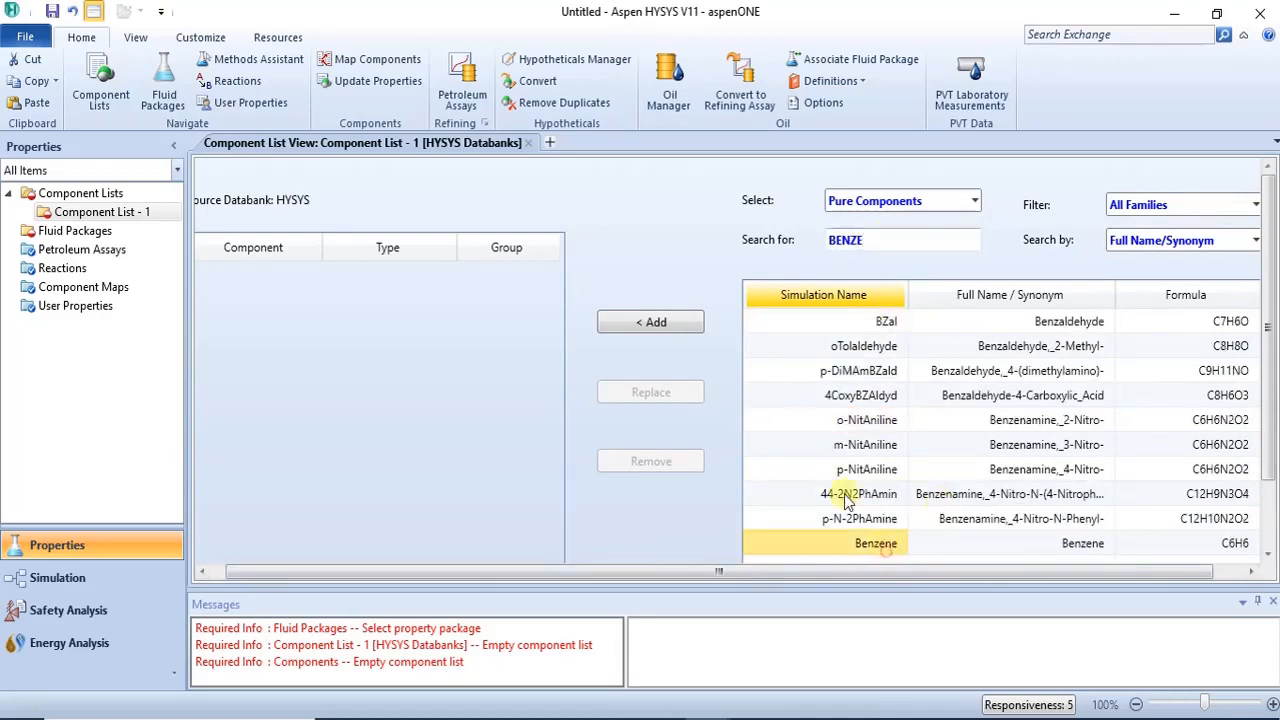
{"action": "left_click", "coordinate": [660, 320]}
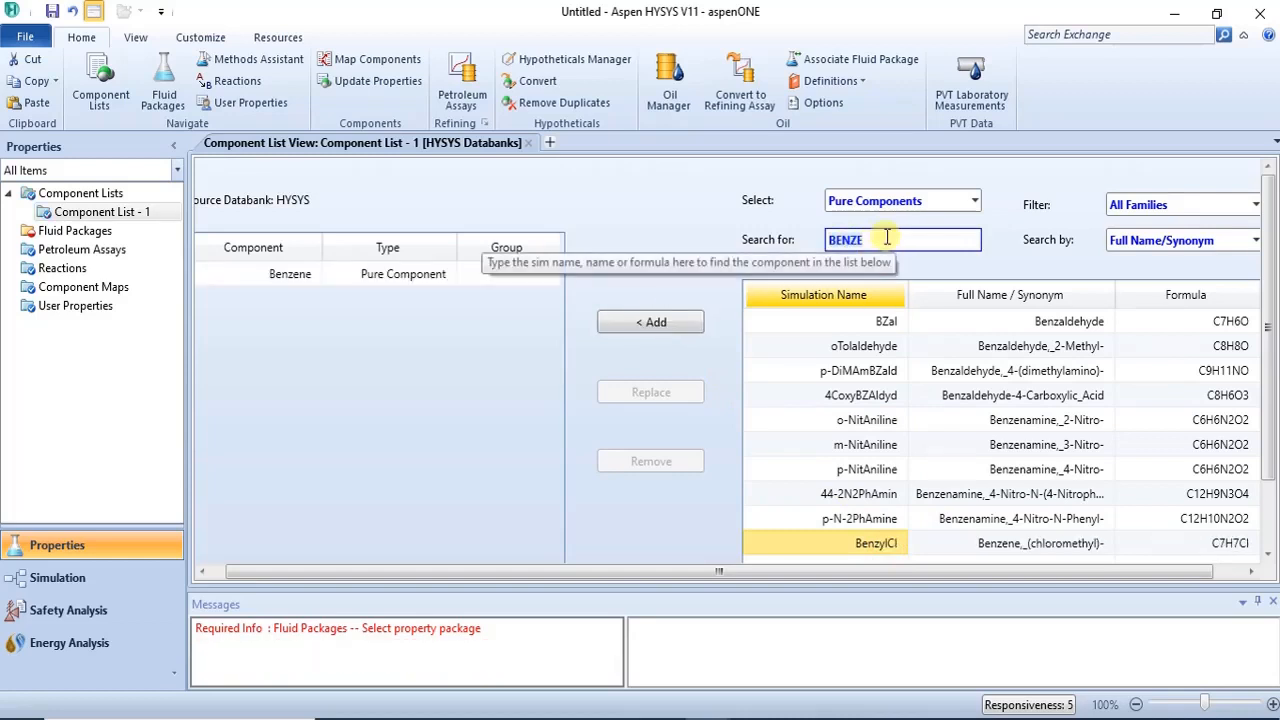
- Search for Toluene and add it to the component list
{"action": "key", "text": "BackSpace"}
{"action": "type", "text": "TO"}
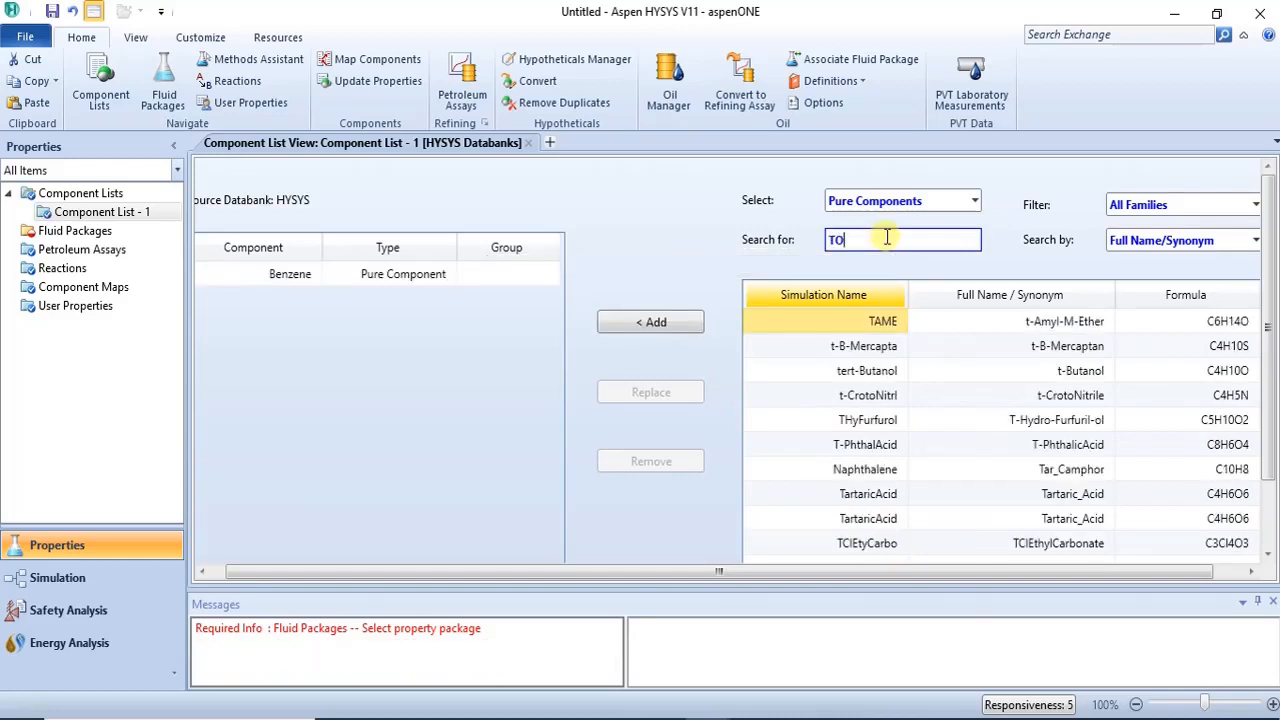
{"action": "type", "text": "LUEN"}
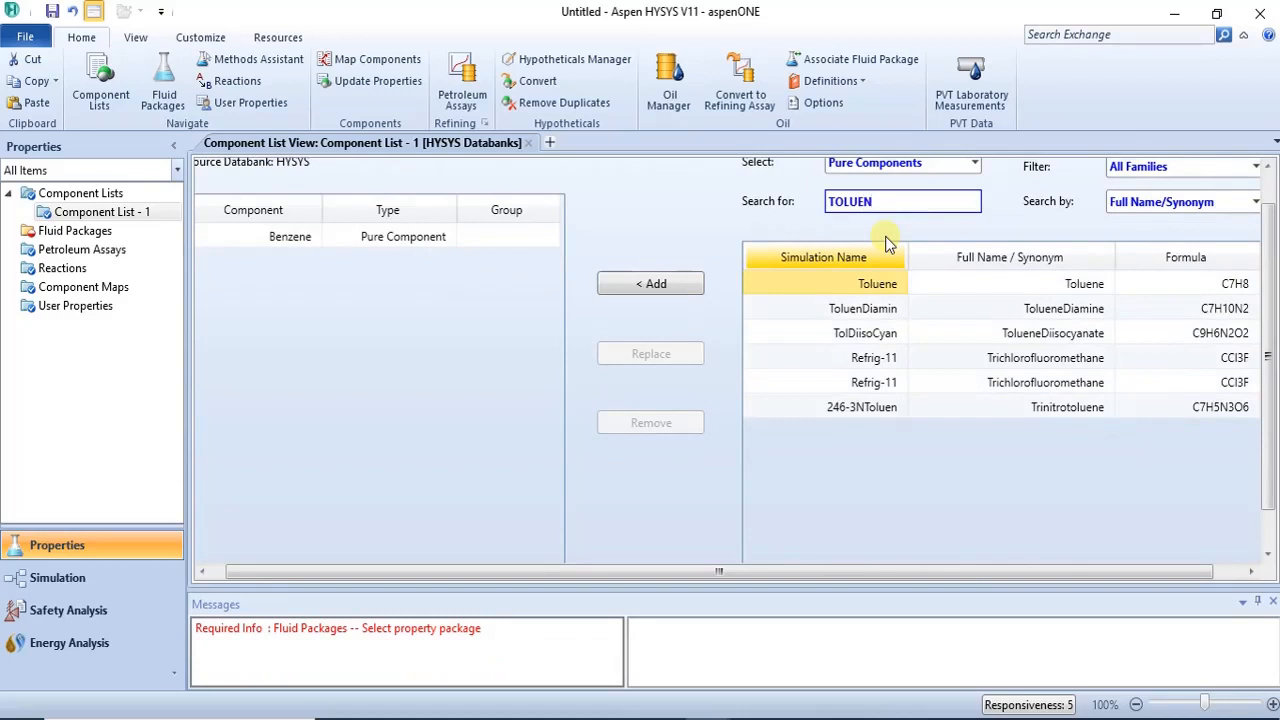
{"action": "left_click", "coordinate": [651, 288]}
- Search for Water and add H2O to the component list
{"action": "double_click", "coordinate": [855, 204]}
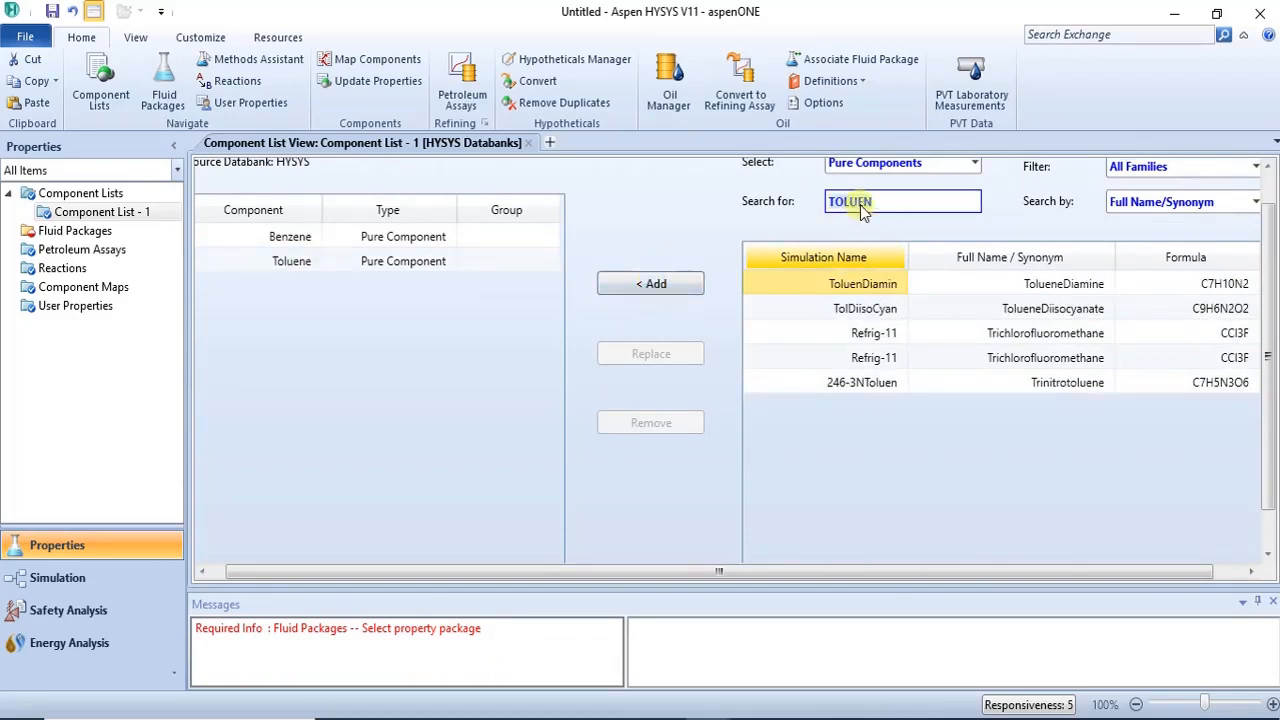
{"action": "key", "text": "BackSpace"}
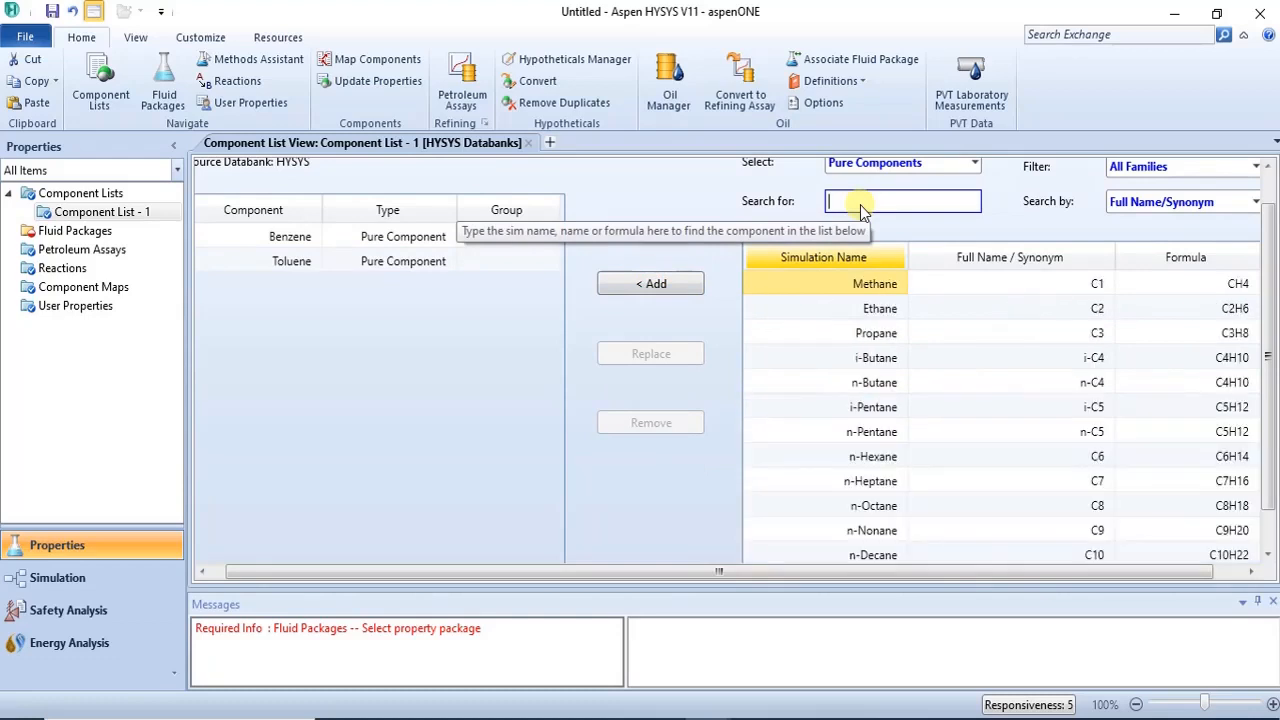
{"action": "type", "text": "WATER"}
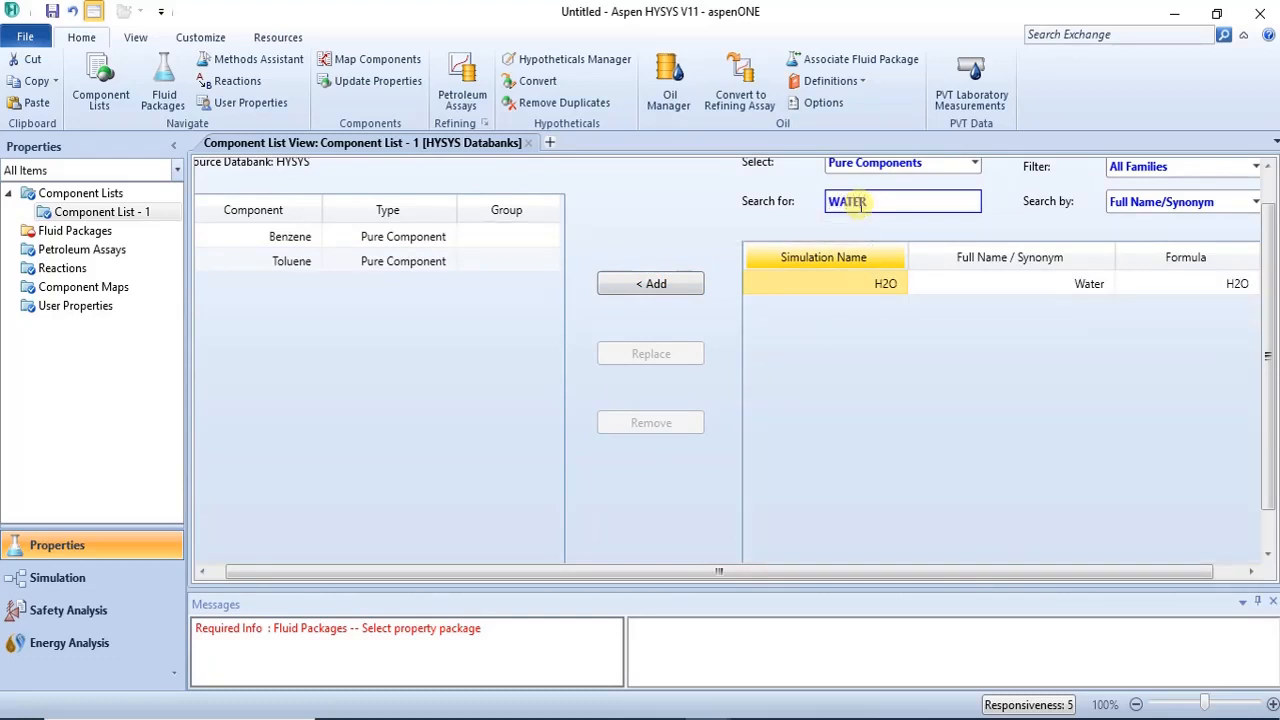
{"action": "left_click", "coordinate": [660, 290]}
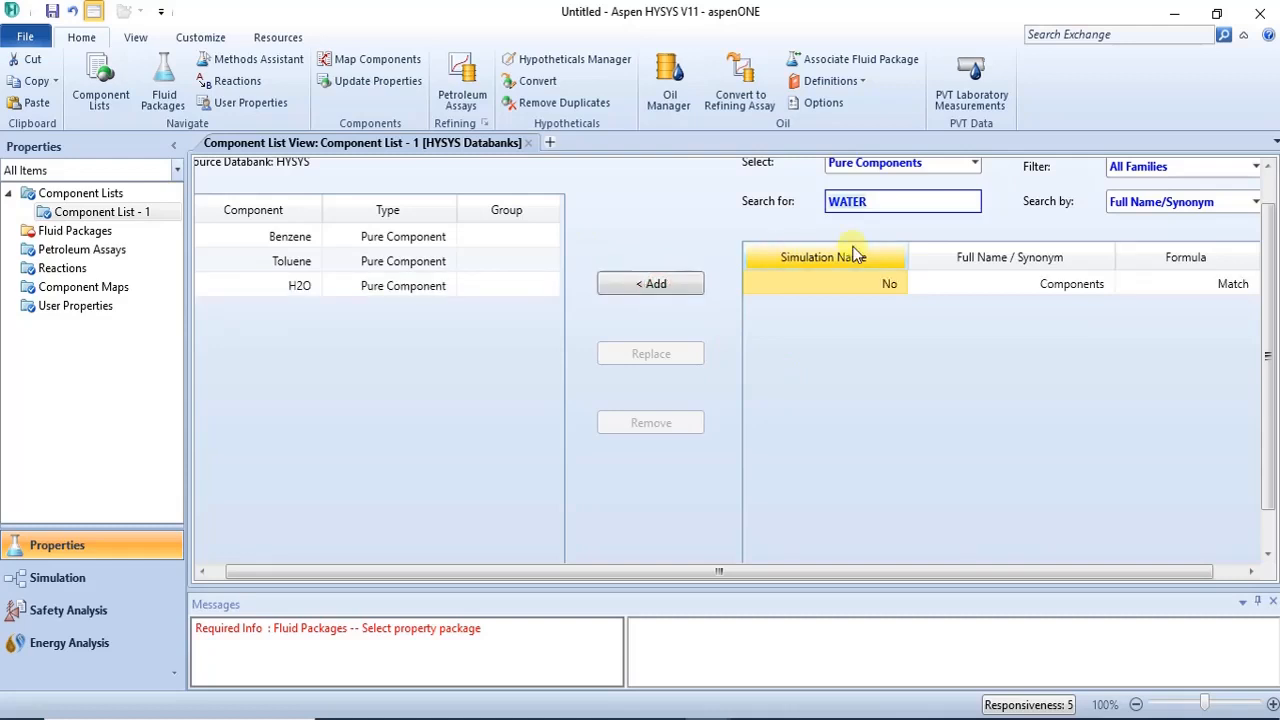
- Add Ethanol to the component list and search for Acetone
{"action": "key", "text": "BackSpace"}
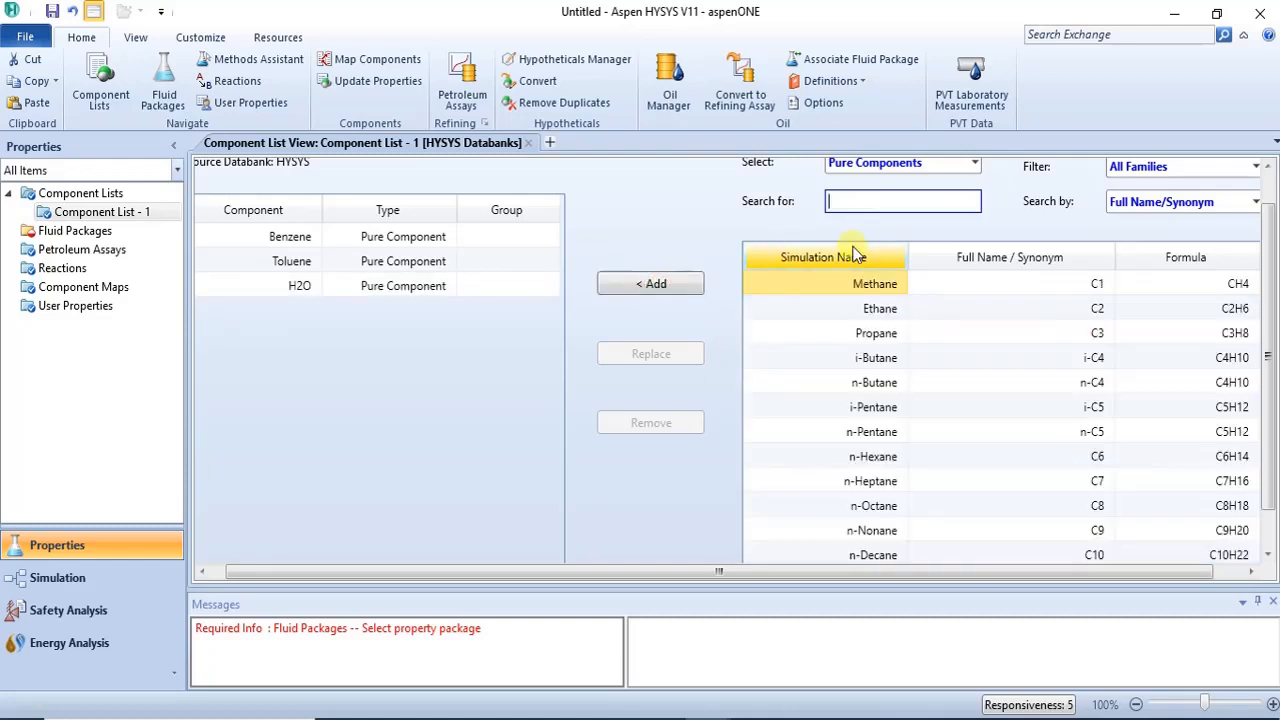
{"action": "type", "text": "ETHANOL"}
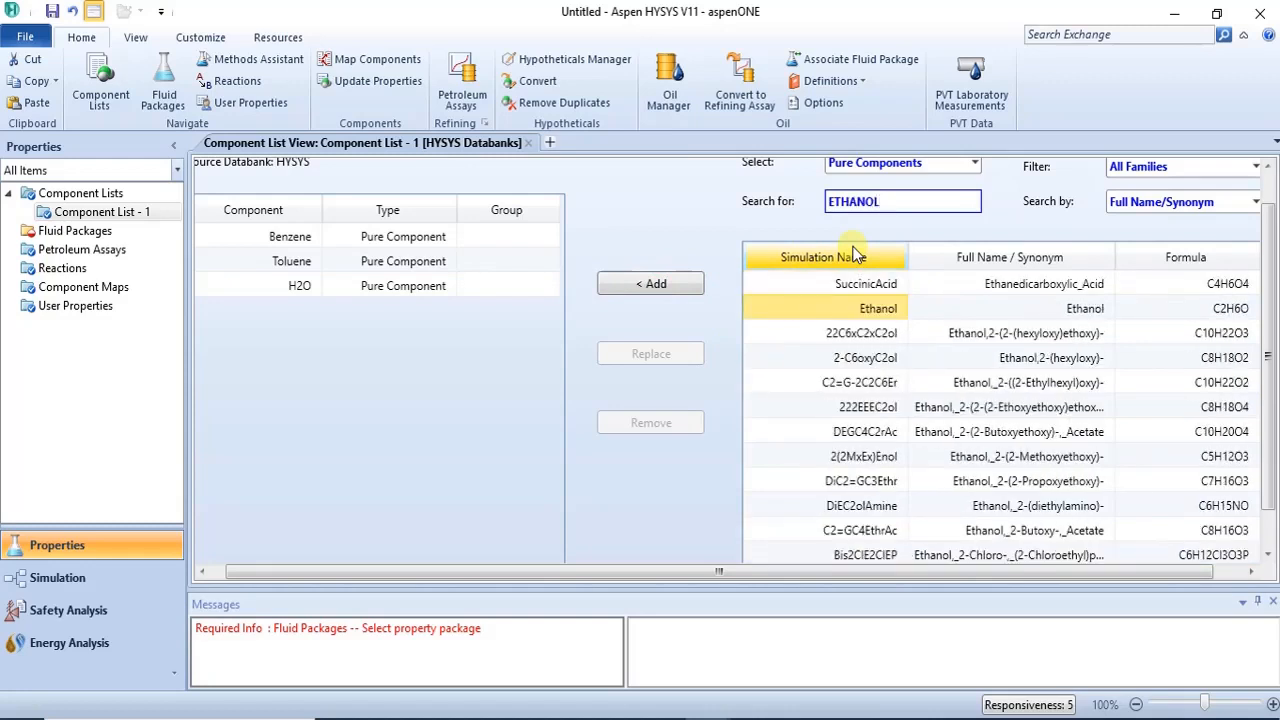
{"action": "left_click", "coordinate": [697, 284]}
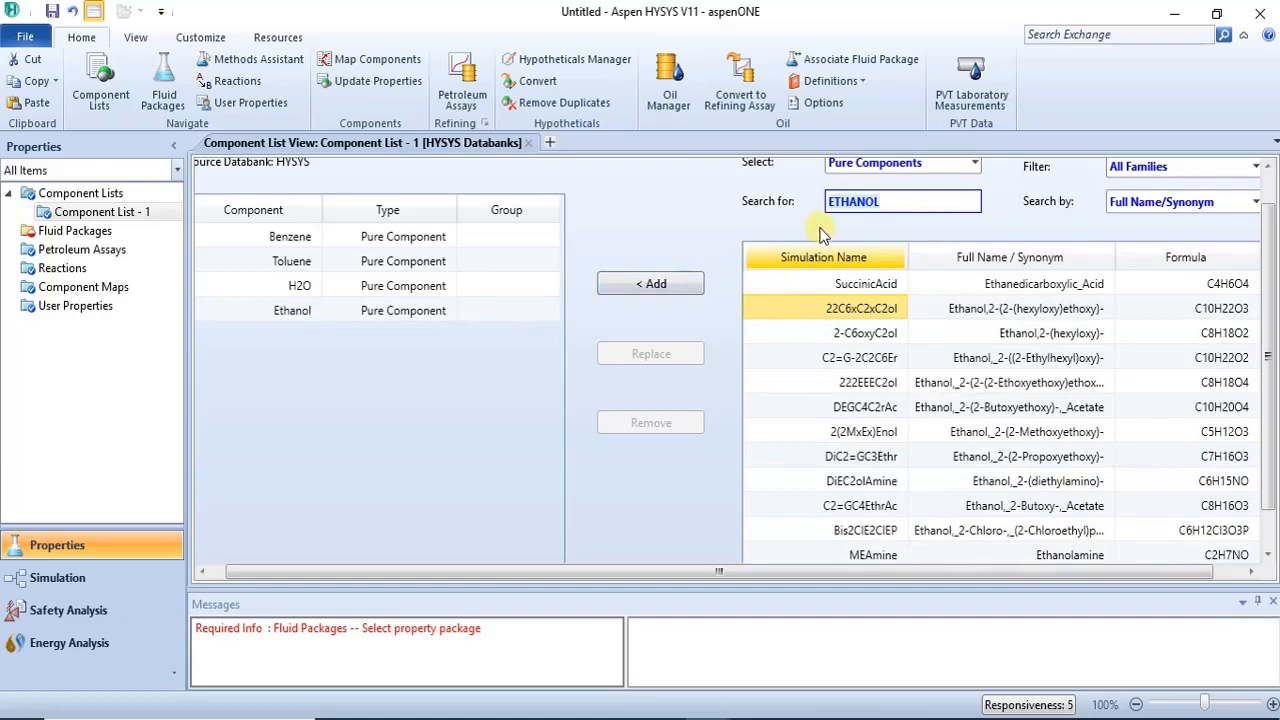
{"action": "type", "text": "ACETONE"}
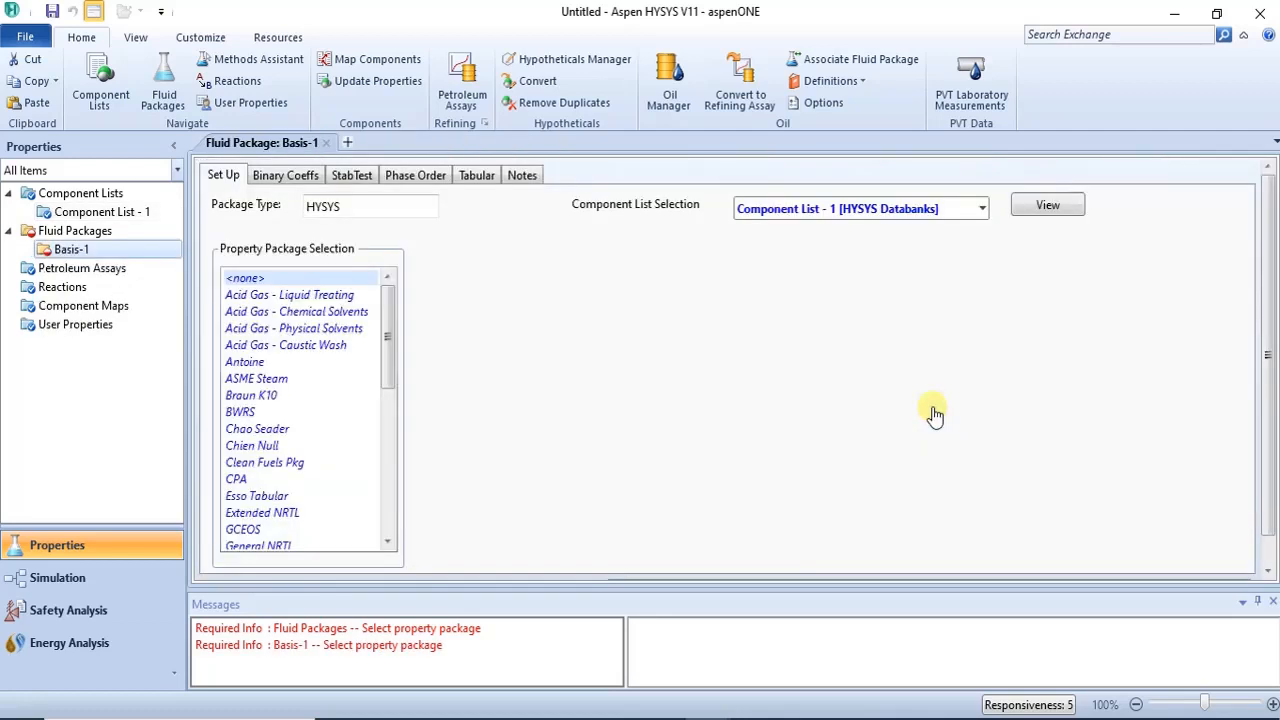
- Select the Antoine property package for the fluid package and switch to the Simulation environment
{"action": "left_click", "coordinate": [245, 363]}
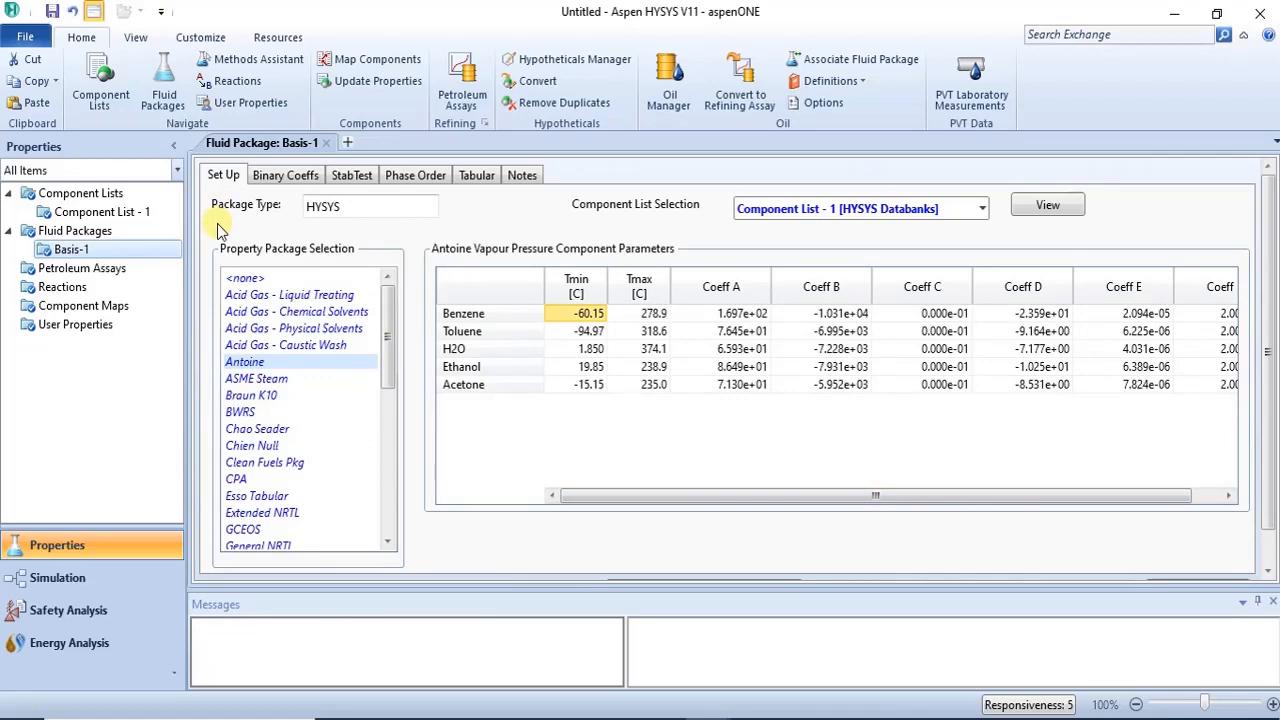
{"action": "left_click", "coordinate": [126, 578]}
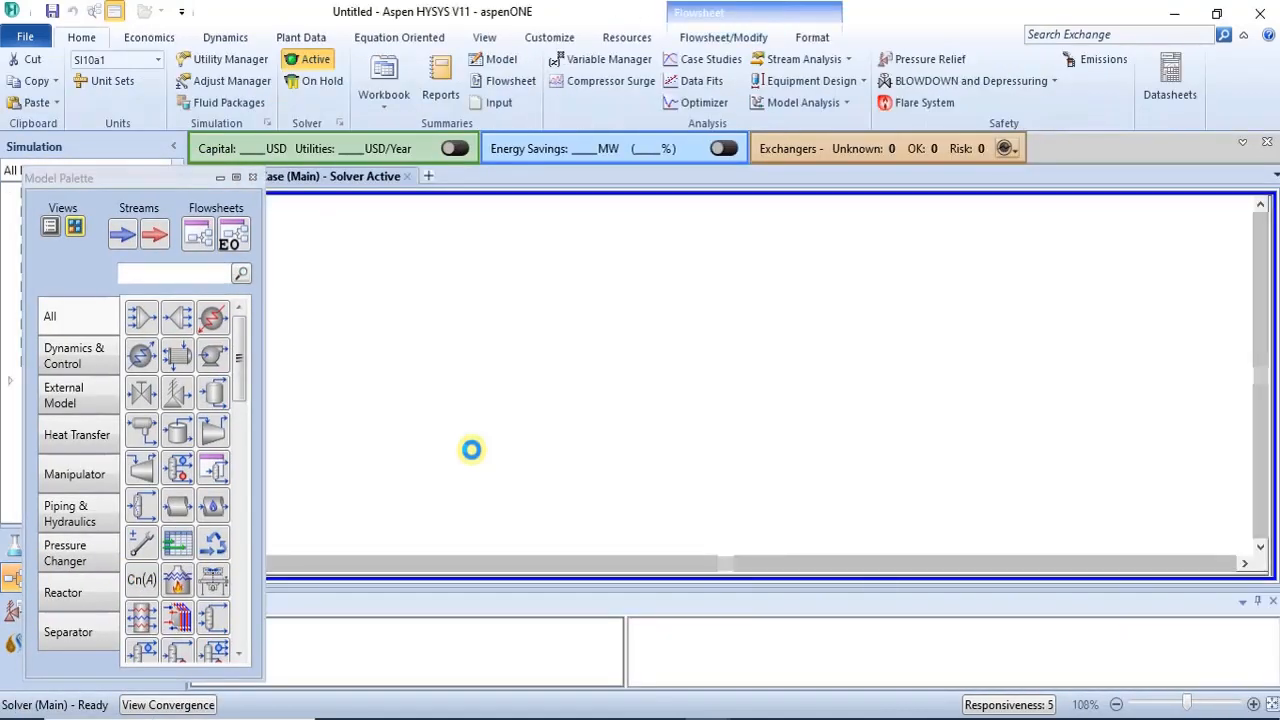
- Place two Equilibrium Units side by side on the flowsheet
{"action": "left_click_drag", "start_coordinate": [128, 177], "coordinate": [176, 140]}
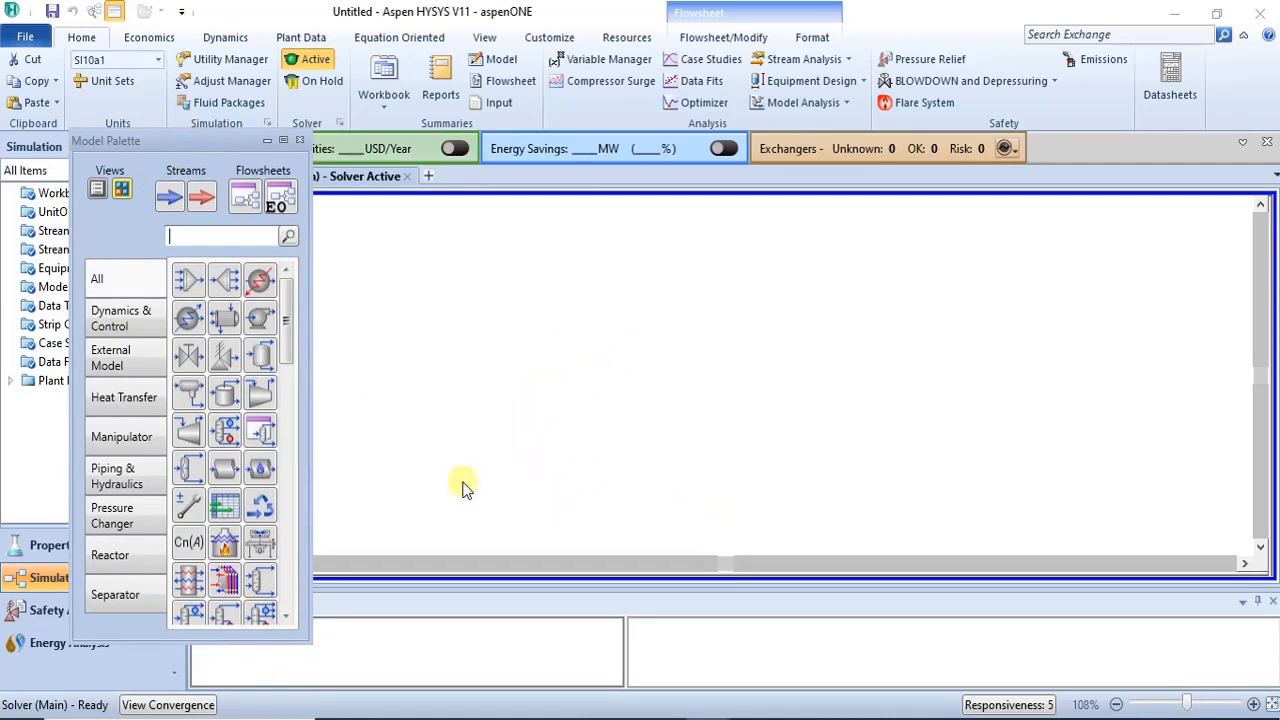
{"action": "left_click_drag", "start_coordinate": [295, 328], "coordinate": [287, 586]}
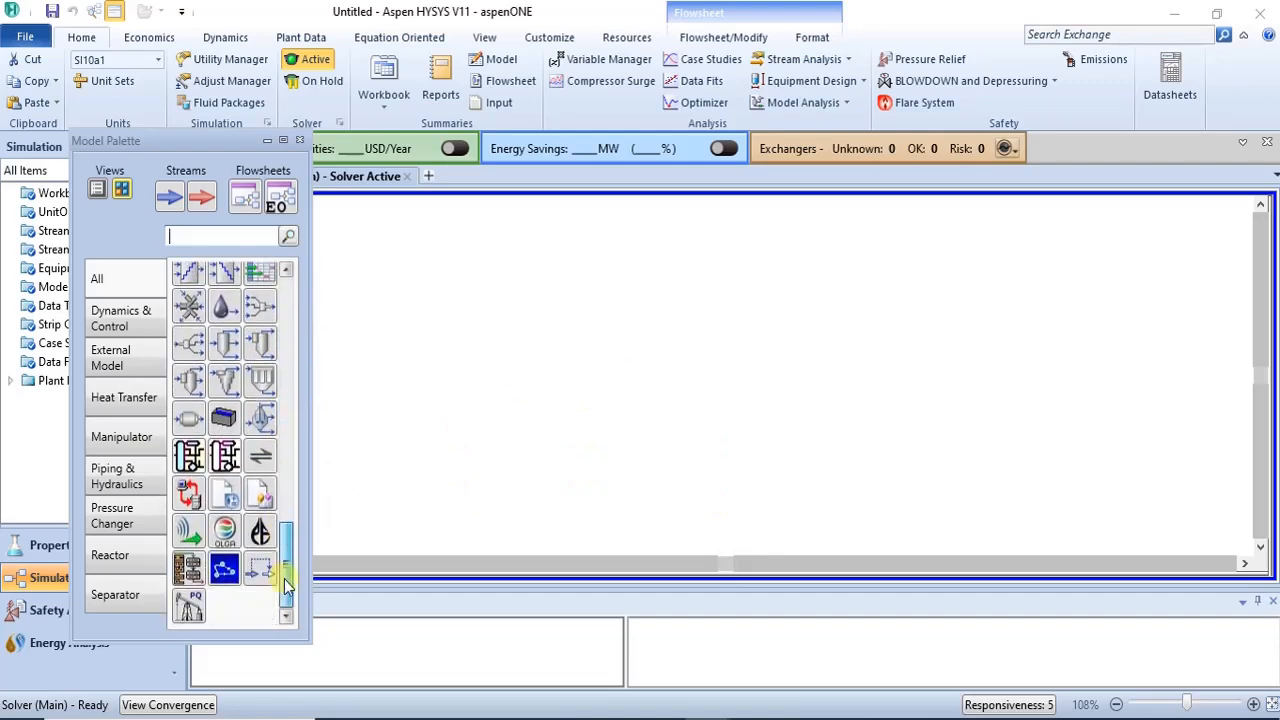
{"action": "left_click", "coordinate": [260, 458]}
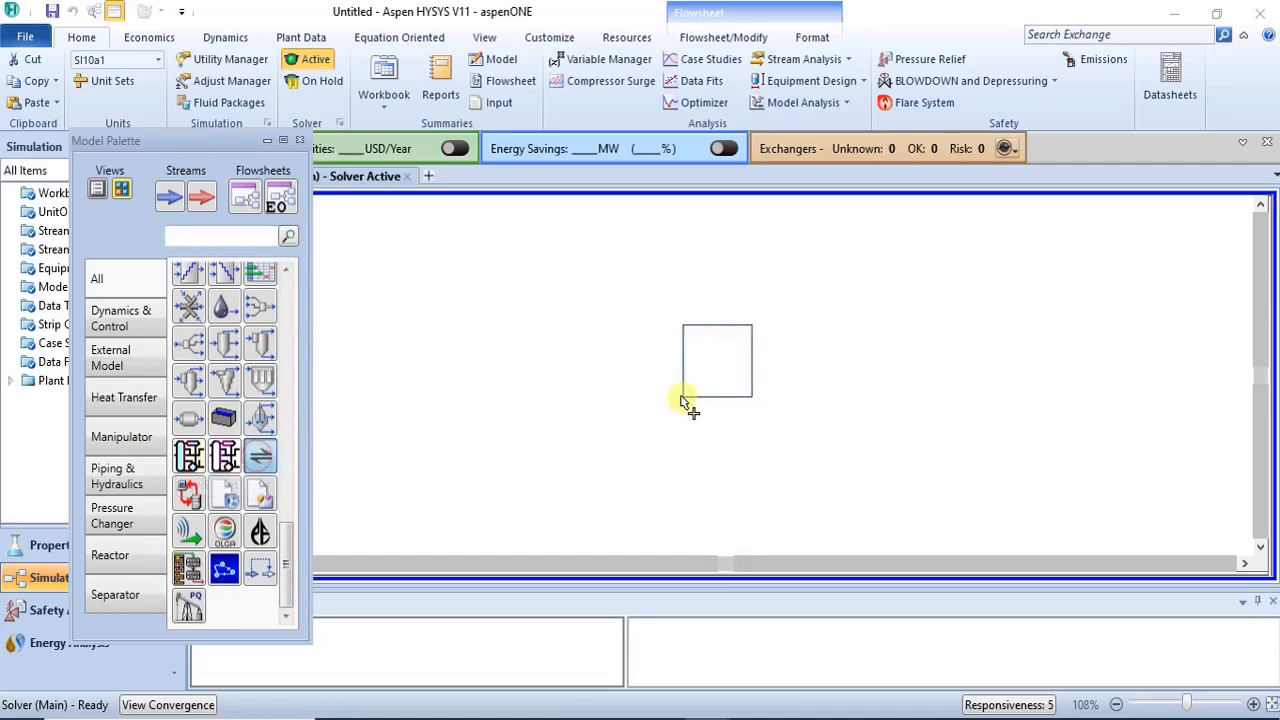
{"action": "left_click", "coordinate": [408, 362]}
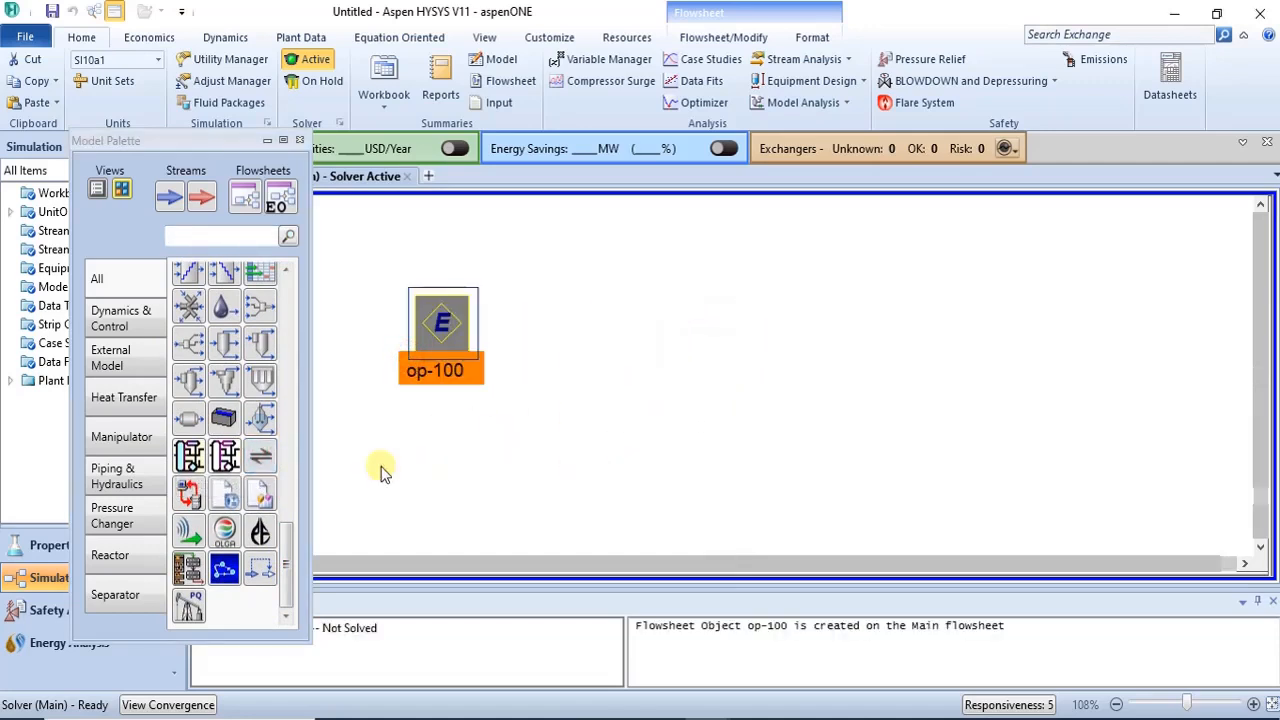
{"action": "left_click", "coordinate": [626, 376]}
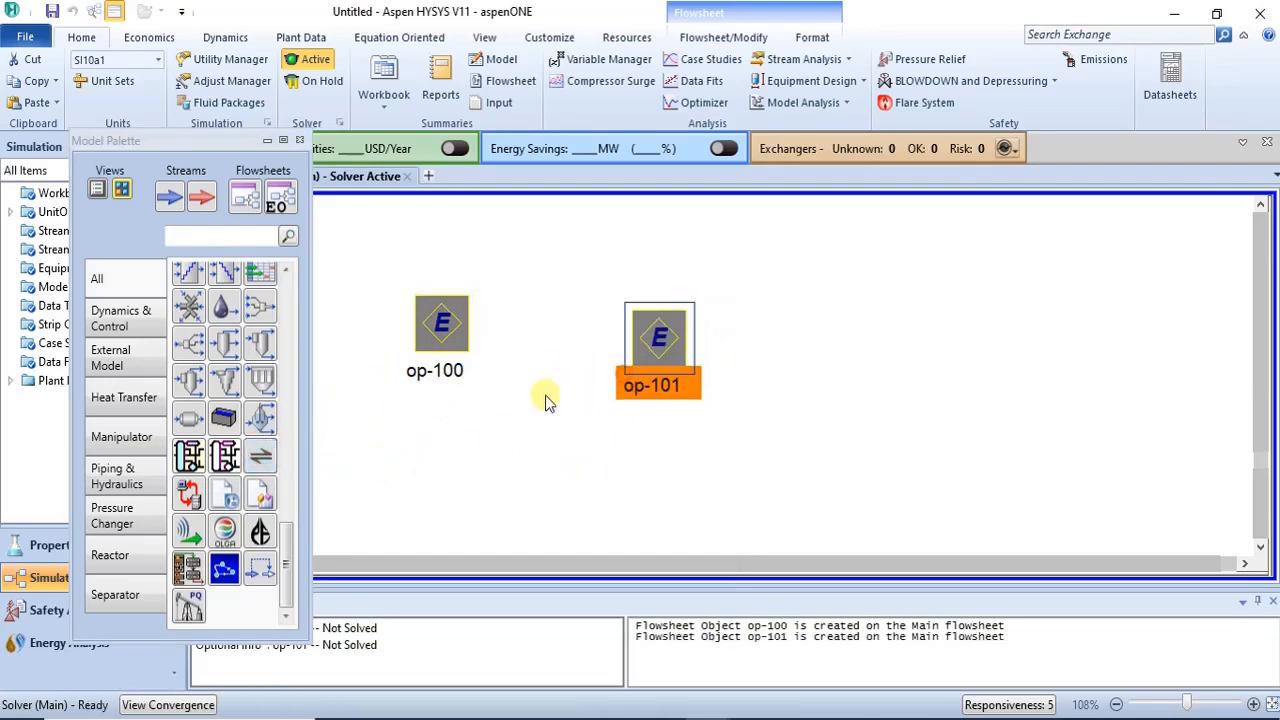
- Place two more Equilibrium Units further to the right on the flowsheet
{"action": "left_click", "coordinate": [258, 458]}
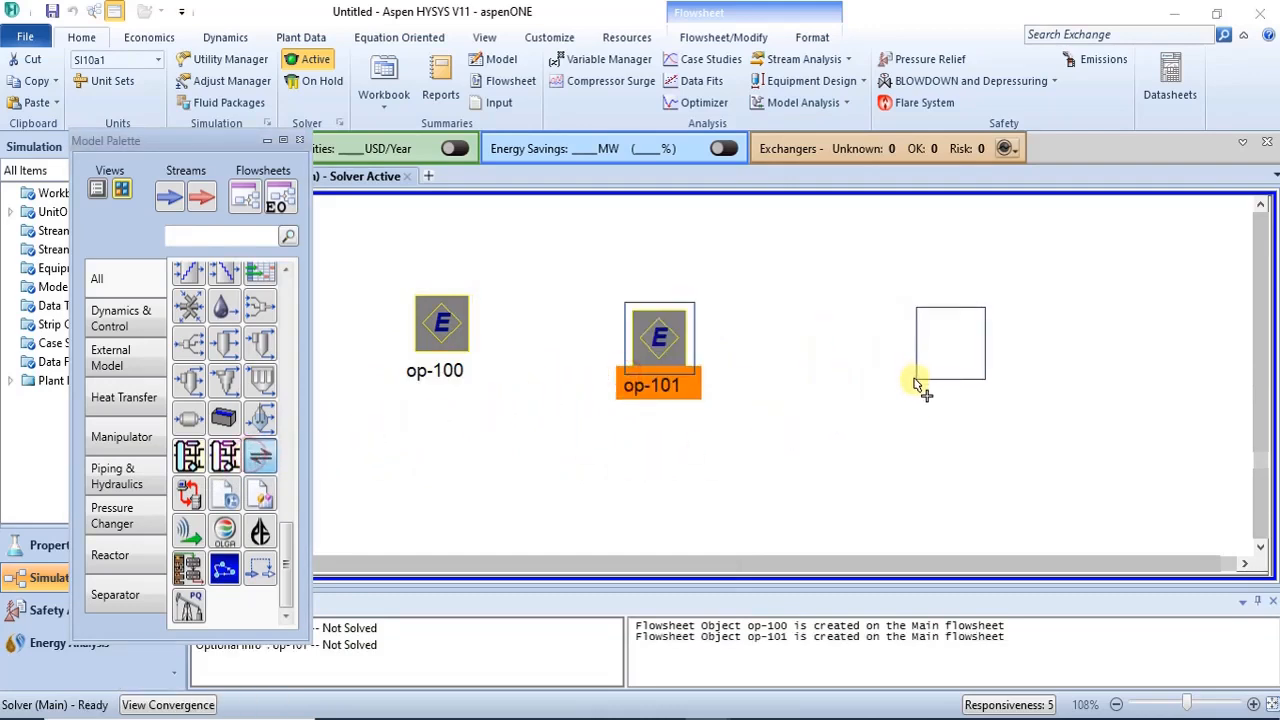
{"action": "left_click", "coordinate": [908, 388]}
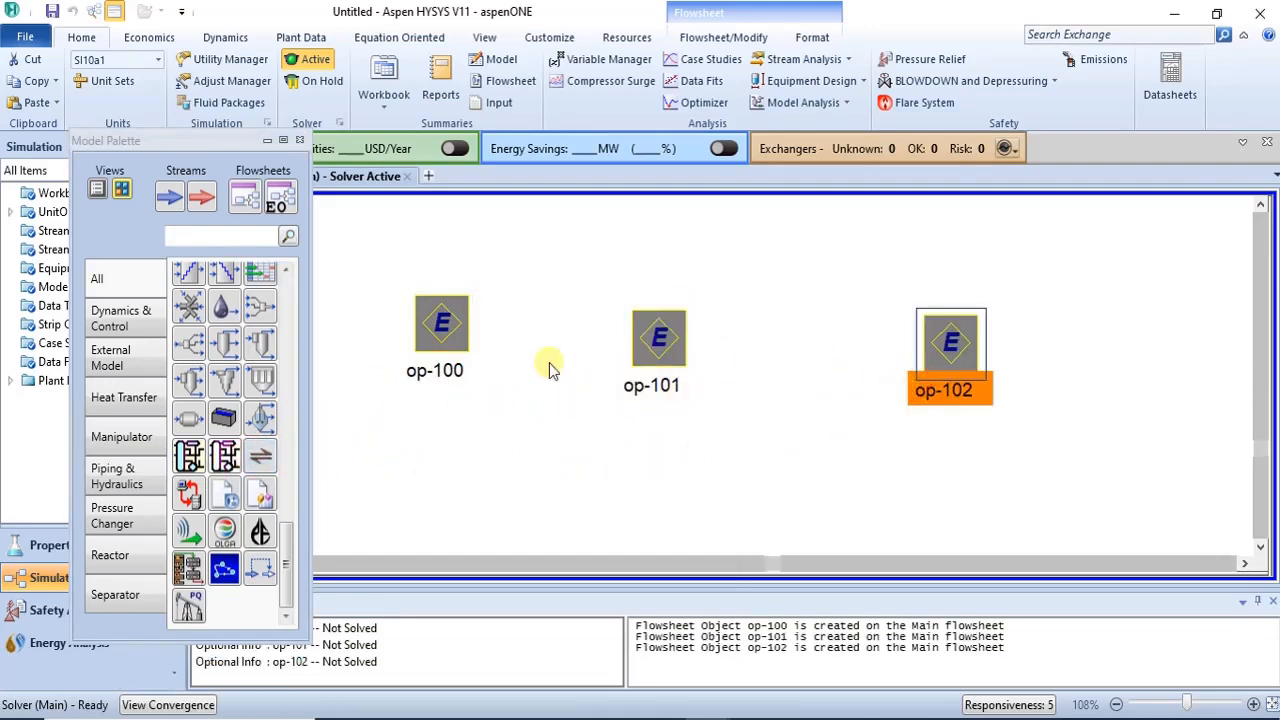
{"action": "left_click_drag", "start_coordinate": [932, 372], "coordinate": [890, 368]}
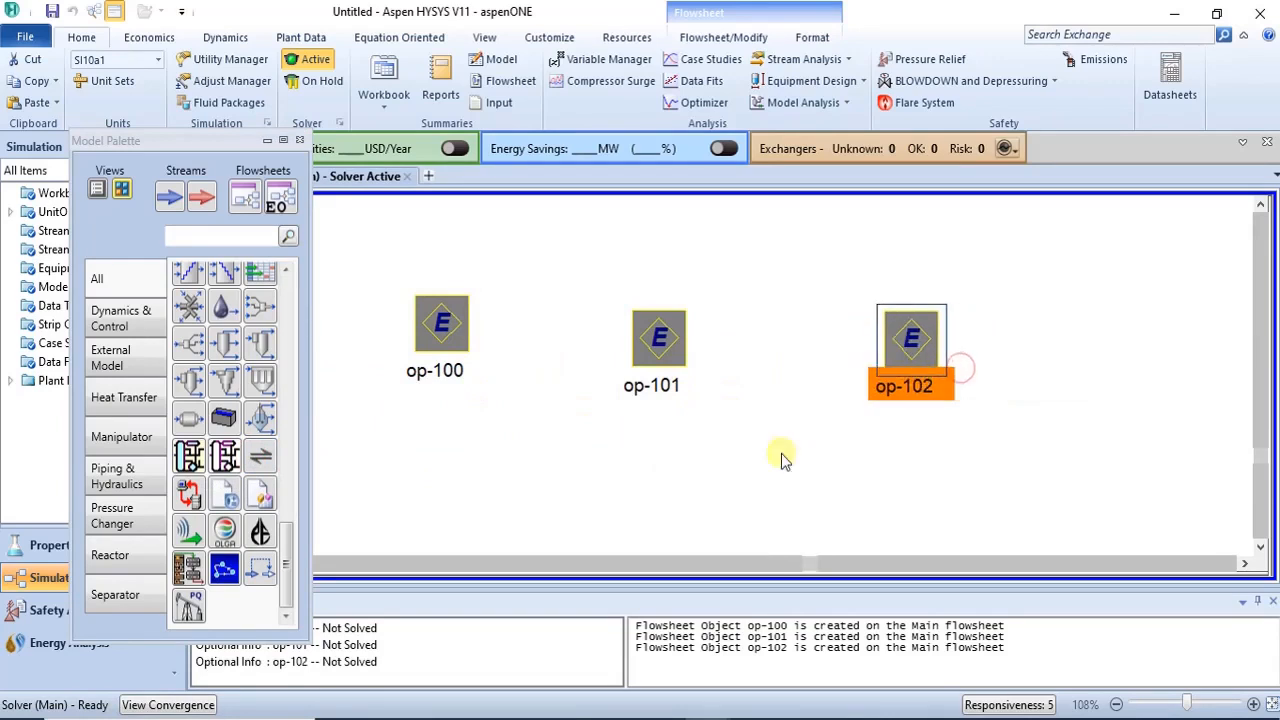
{"action": "left_click", "coordinate": [259, 455]}
{"action": "left_click", "coordinate": [1176, 370]}
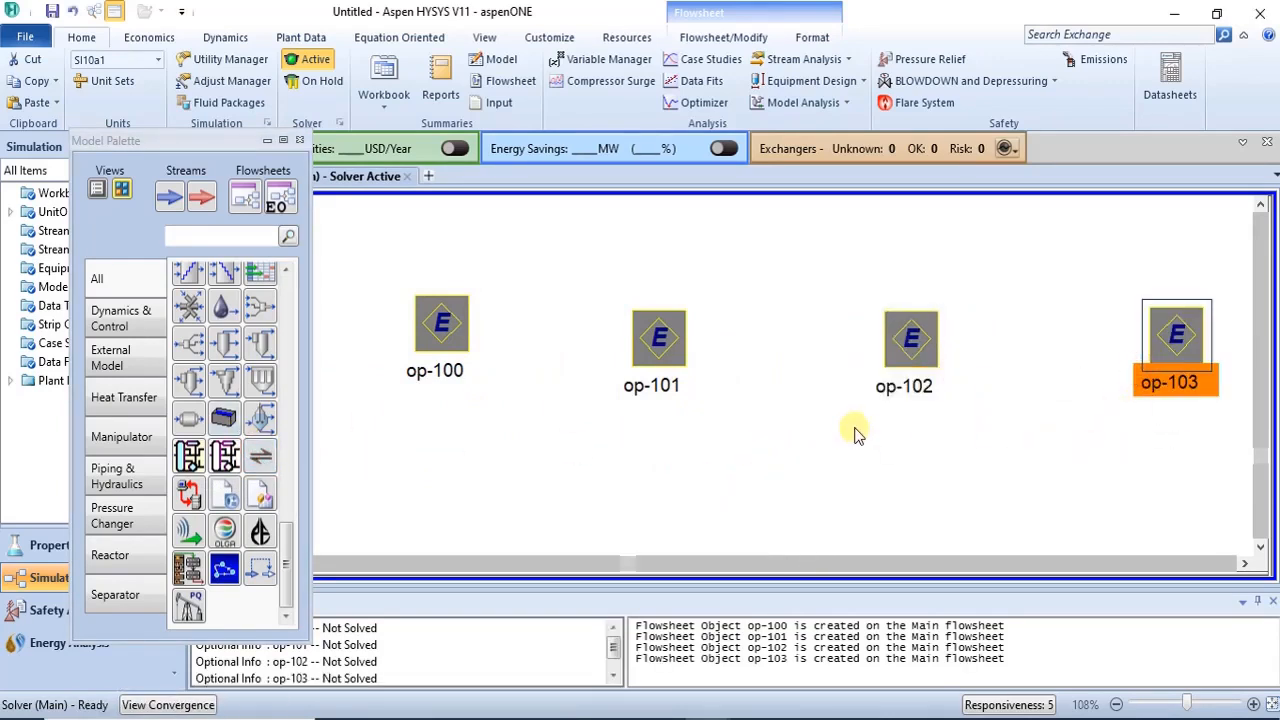
{"action": "left_click", "coordinate": [556, 490]}
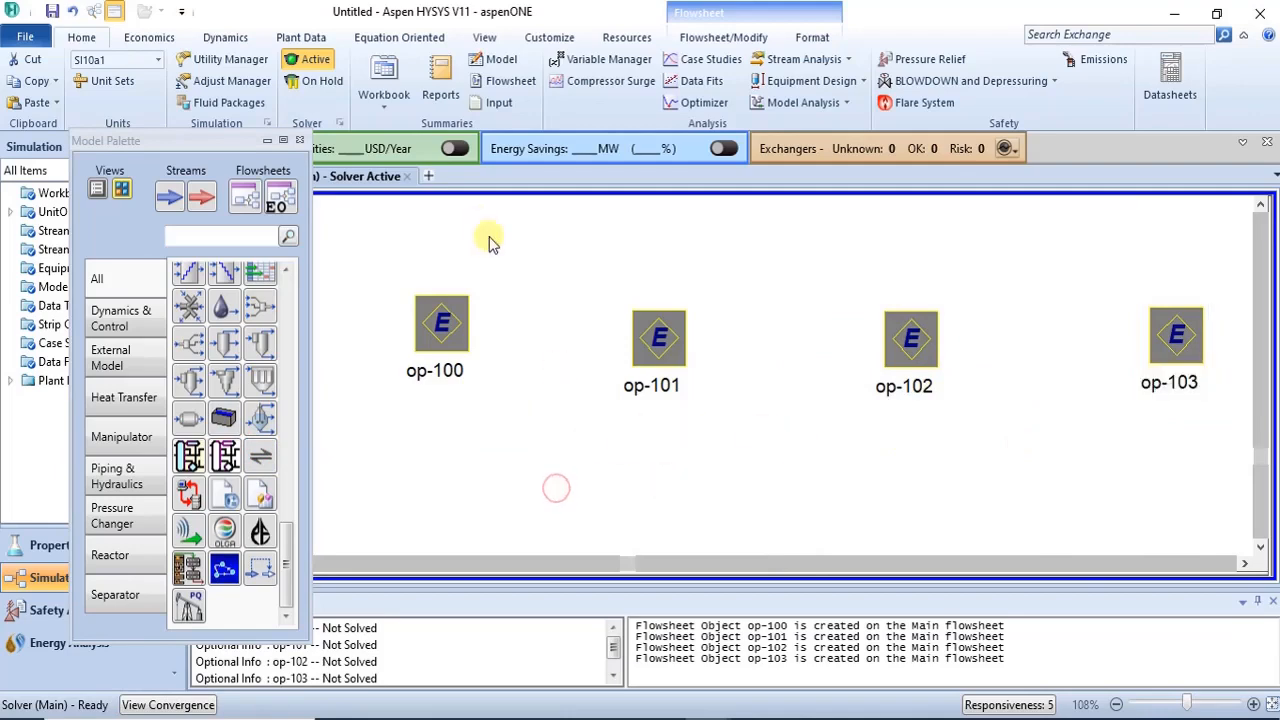
- Open the first equilibrium unit's plot window and move it clear of the palette
{"action": "double_click", "coordinate": [458, 310]}
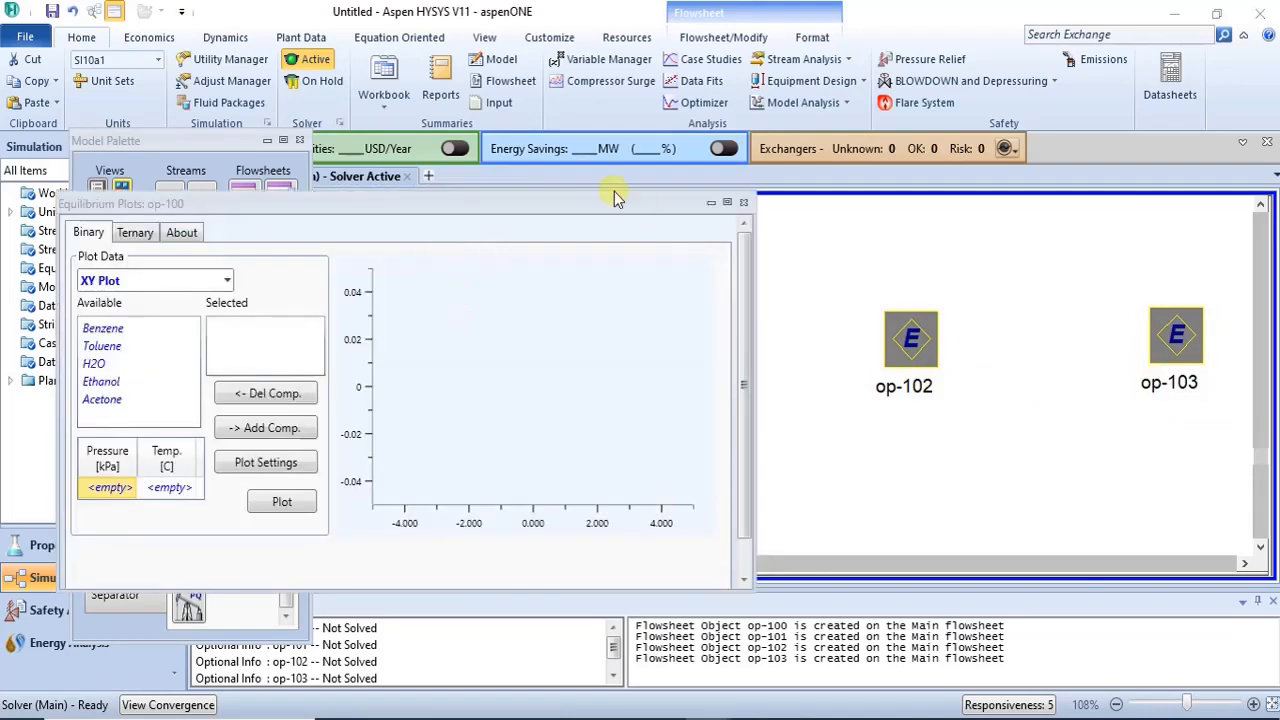
{"action": "left_click", "coordinate": [538, 203]}
{"action": "left_click_drag", "start_coordinate": [538, 203], "coordinate": [731, 171]}
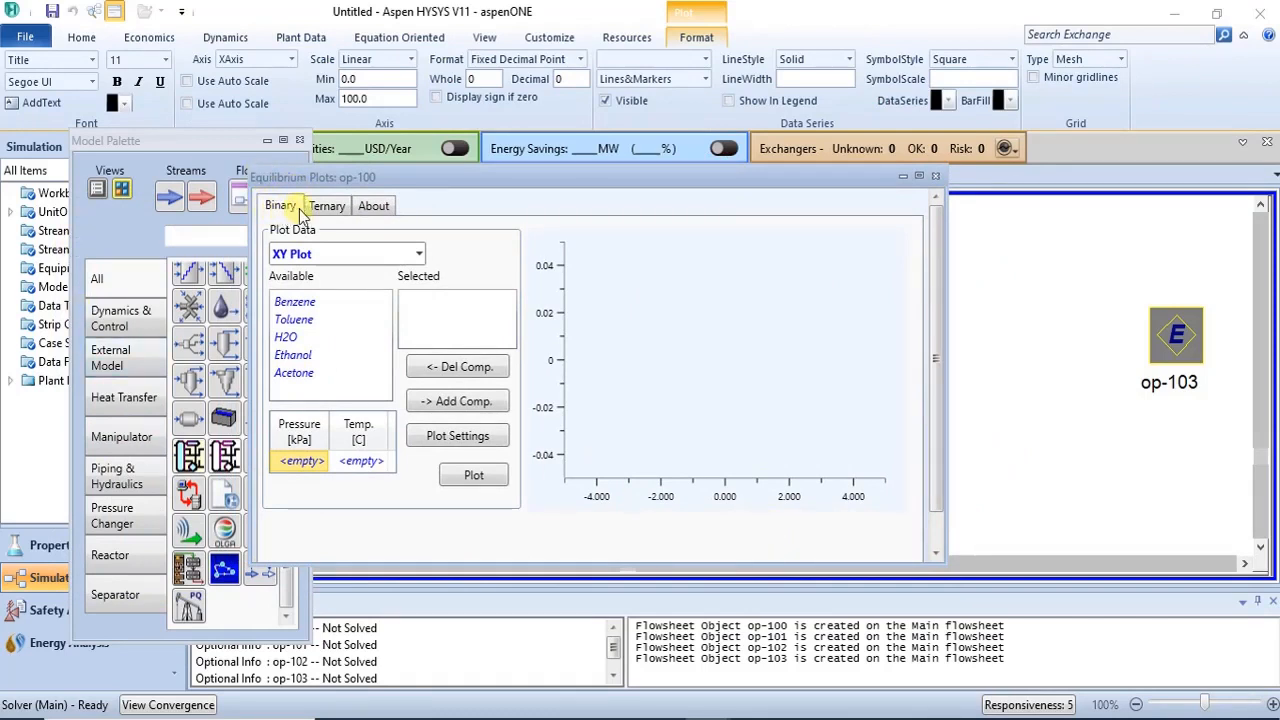
- Examine the plot types offered under the Binary and Ternary options of the equilibrium plot window
{"action": "left_click", "coordinate": [344, 207]}
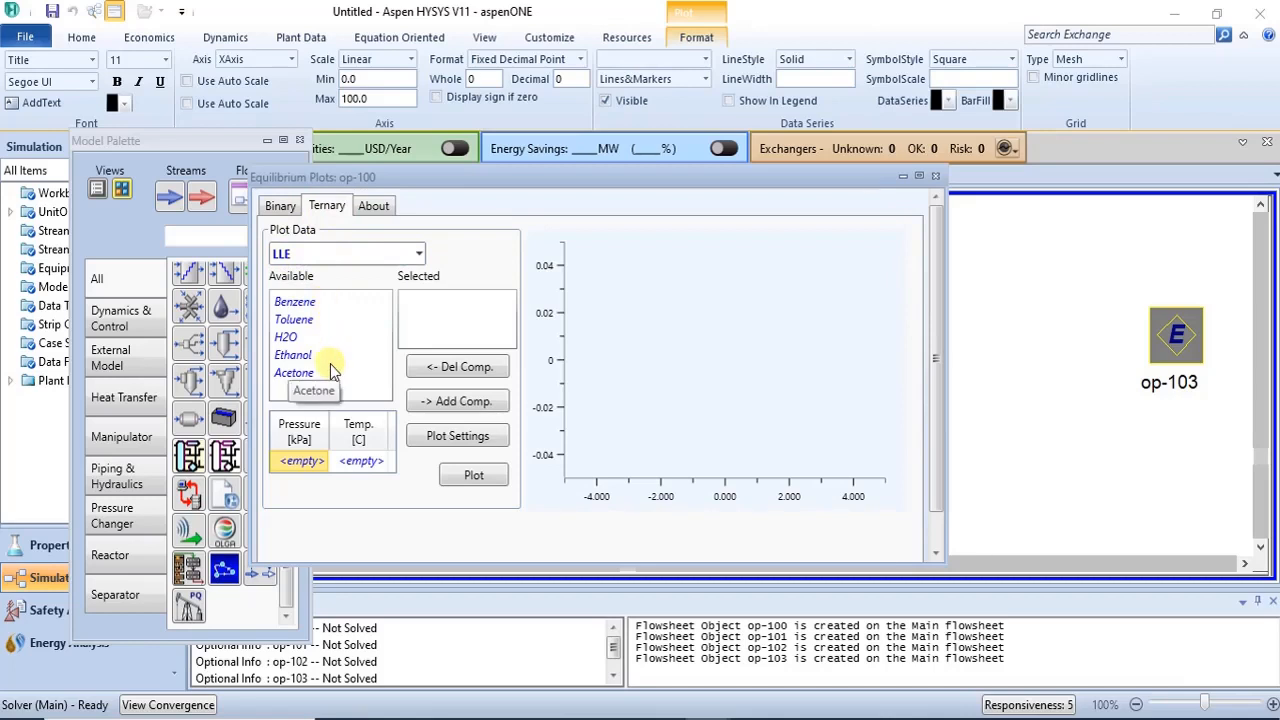
{"action": "left_click", "coordinate": [280, 205]}
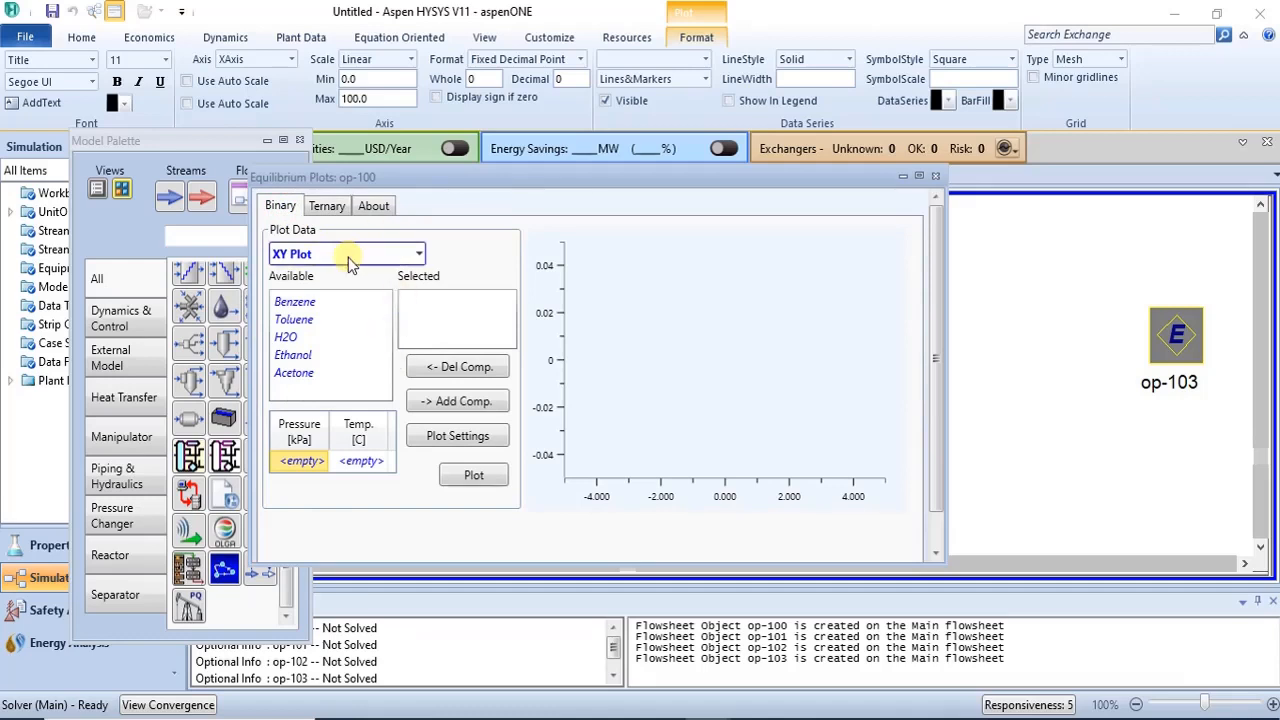
{"action": "left_click", "coordinate": [420, 254]}
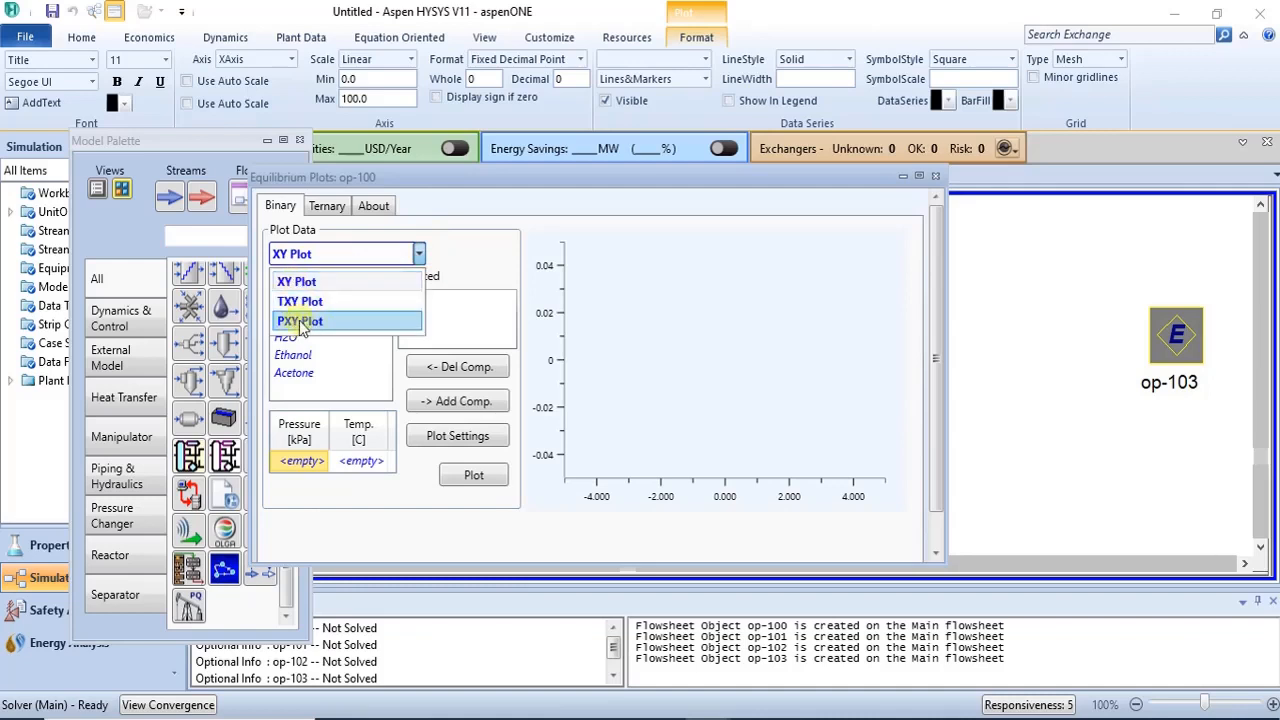
{"action": "left_click", "coordinate": [330, 208]}
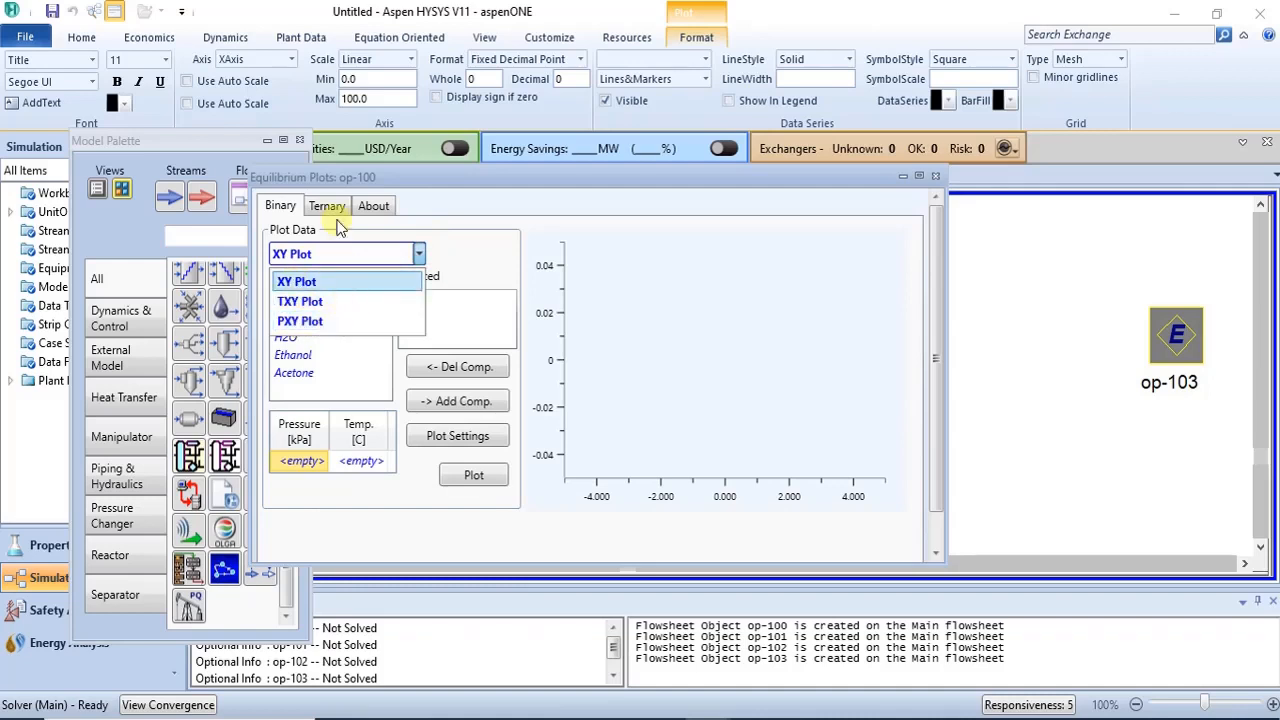
{"action": "left_click", "coordinate": [327, 205]}
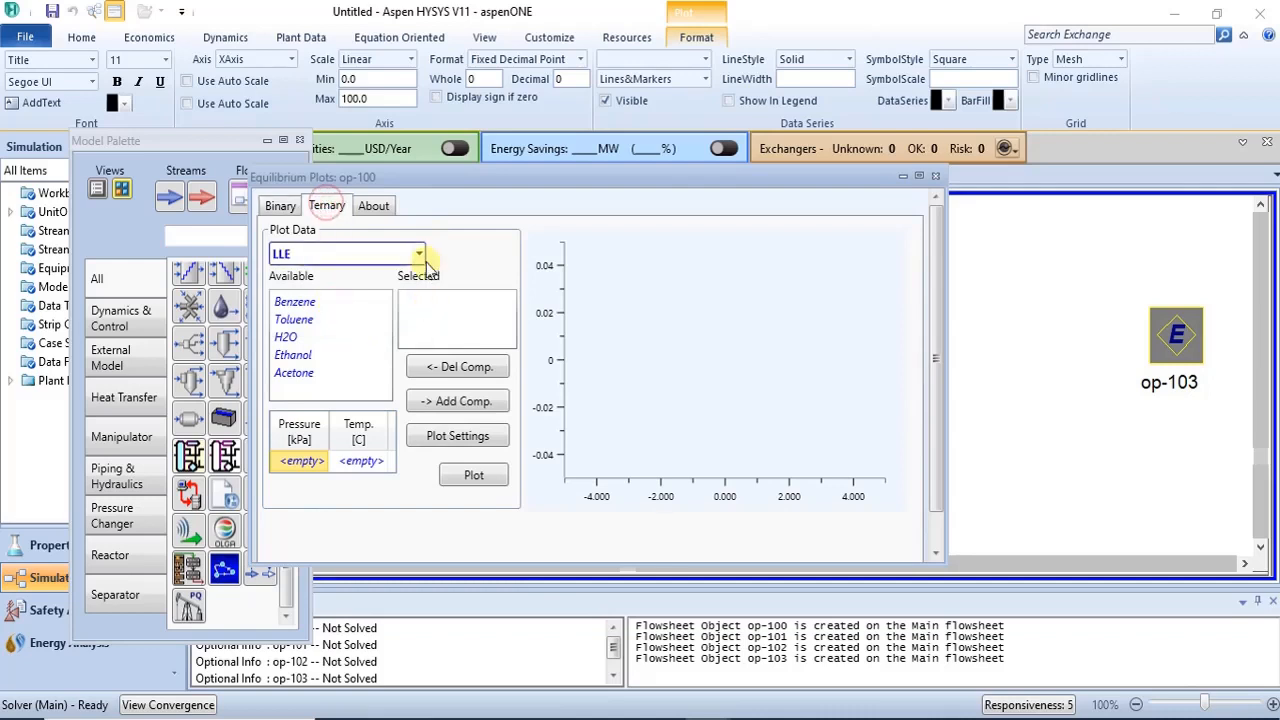
{"action": "left_click", "coordinate": [346, 253]}
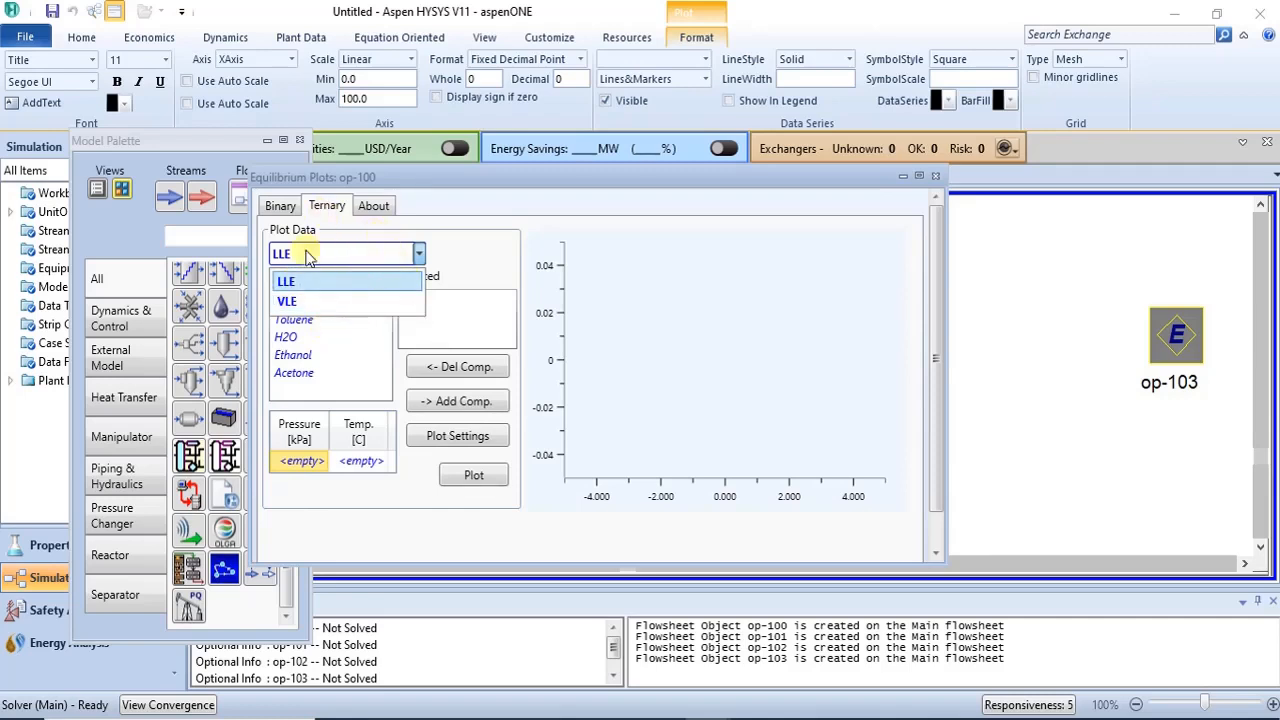
{"action": "left_click", "coordinate": [281, 206]}
{"action": "left_click", "coordinate": [283, 207]}
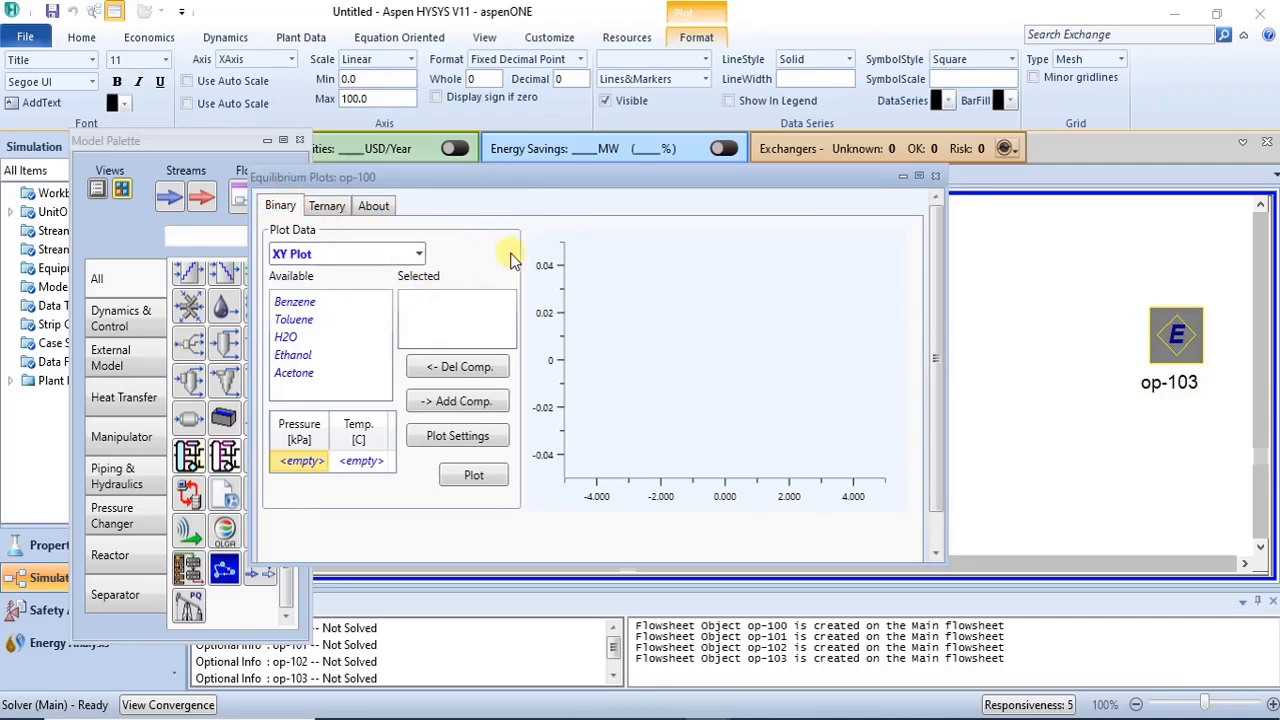
- Add Benzene and Toluene to the selected components for the binary plot
{"action": "left_click", "coordinate": [308, 309]}
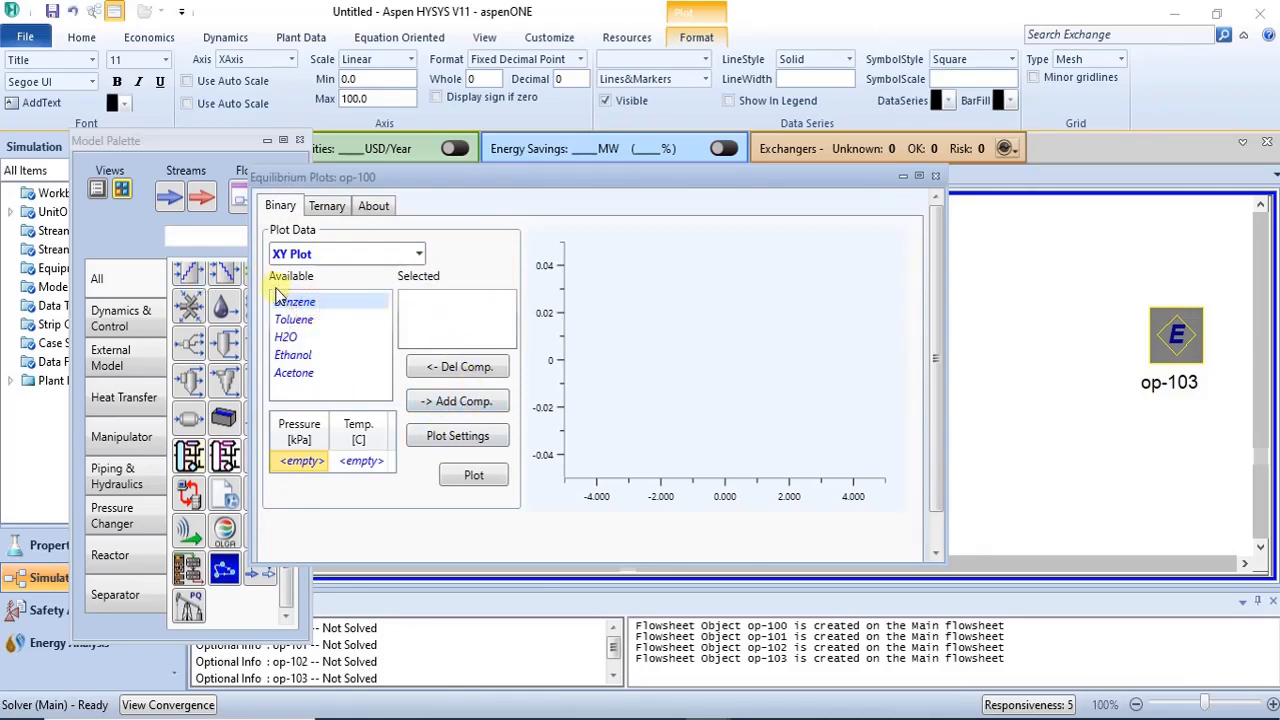
{"action": "left_click", "coordinate": [462, 410]}
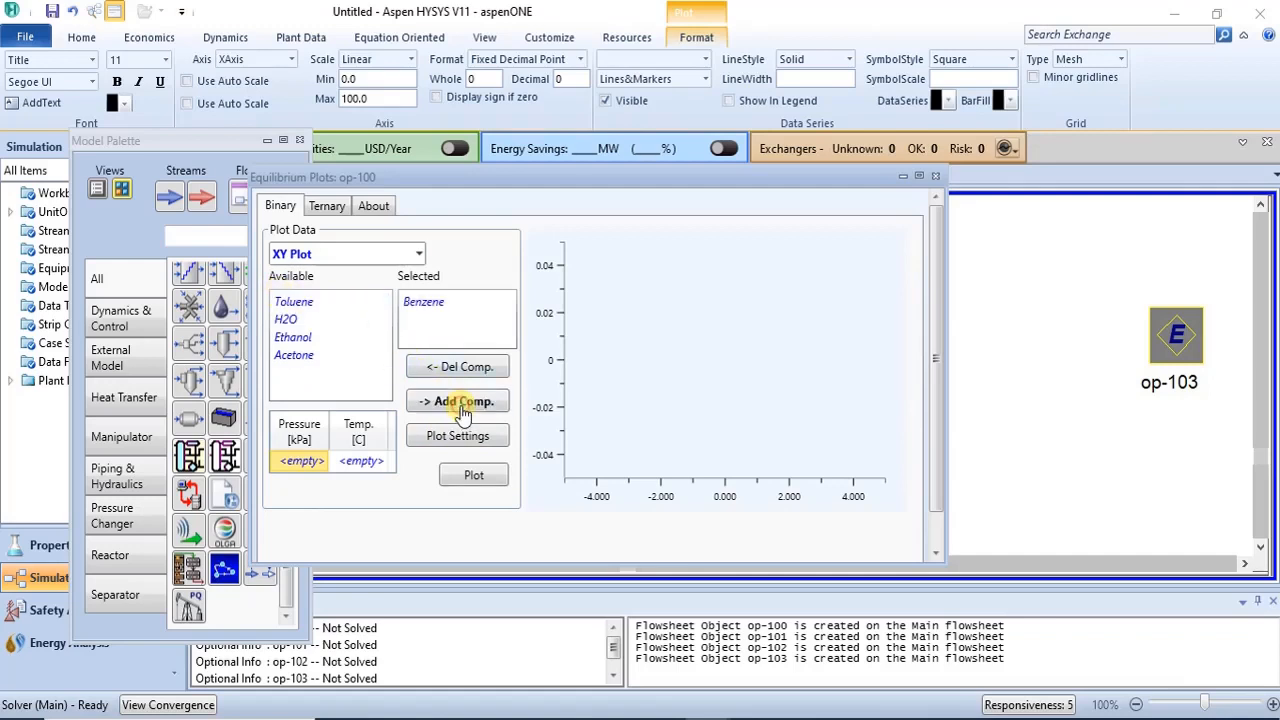
{"action": "left_click", "coordinate": [285, 303]}
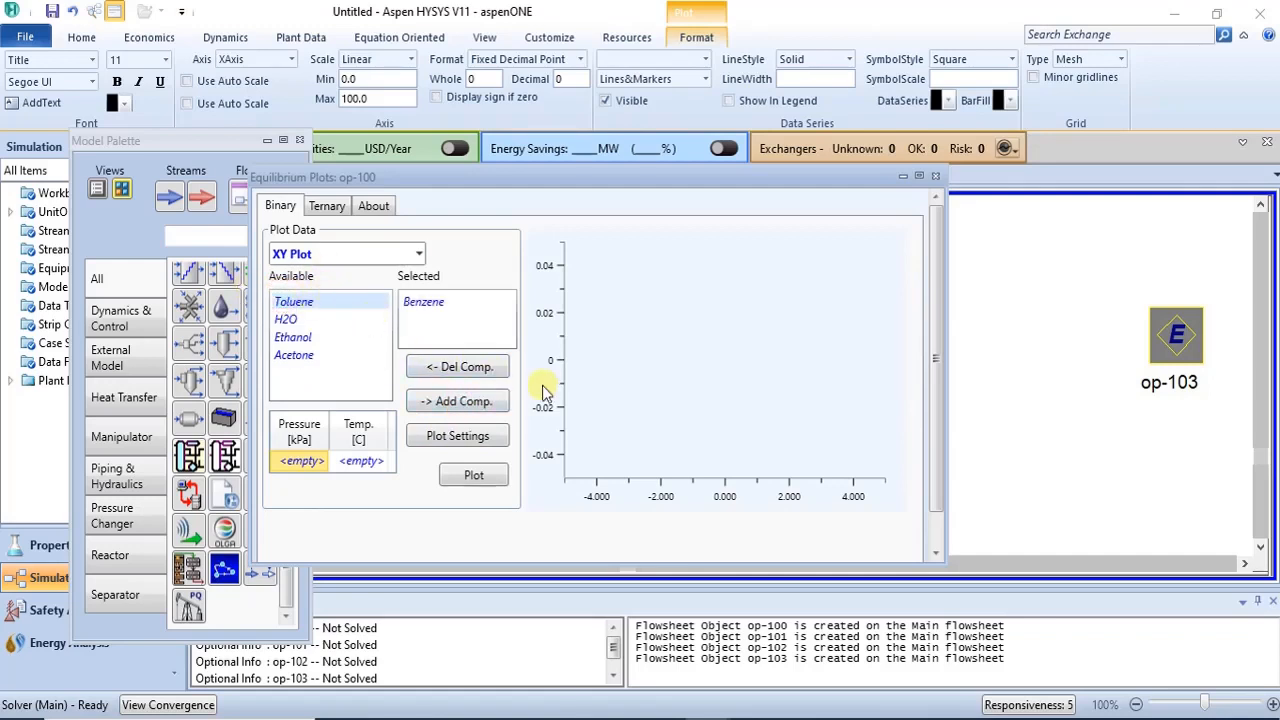
{"action": "left_click", "coordinate": [478, 404]}
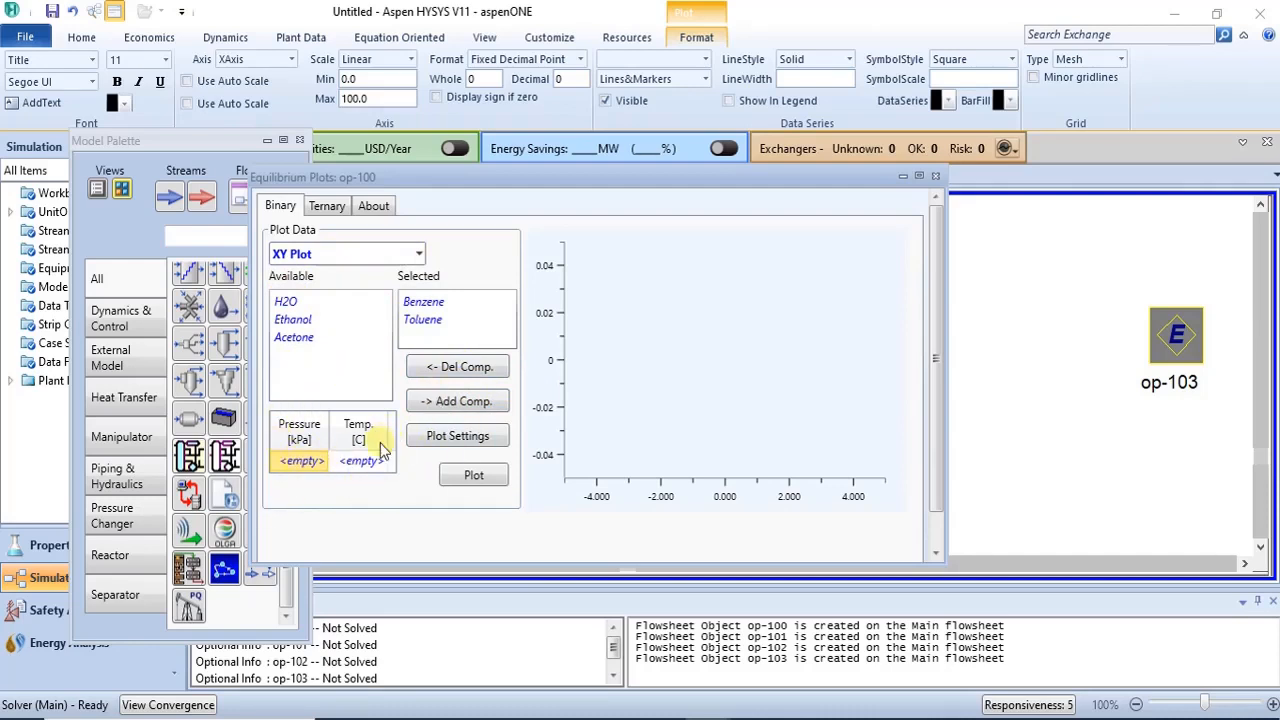
- Set the pressure to 1 atm and generate the XY plot
{"action": "left_click", "coordinate": [302, 463]}
{"action": "type", "text": "1"}
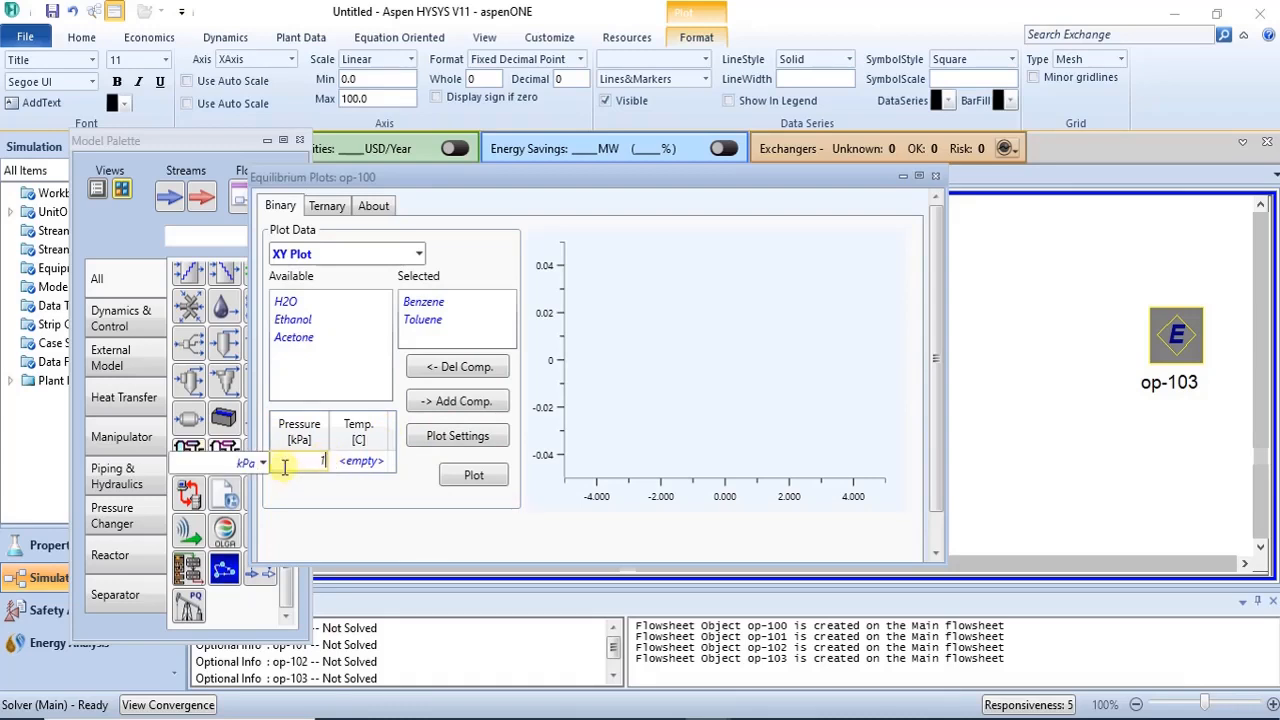
{"action": "left_click", "coordinate": [264, 463]}
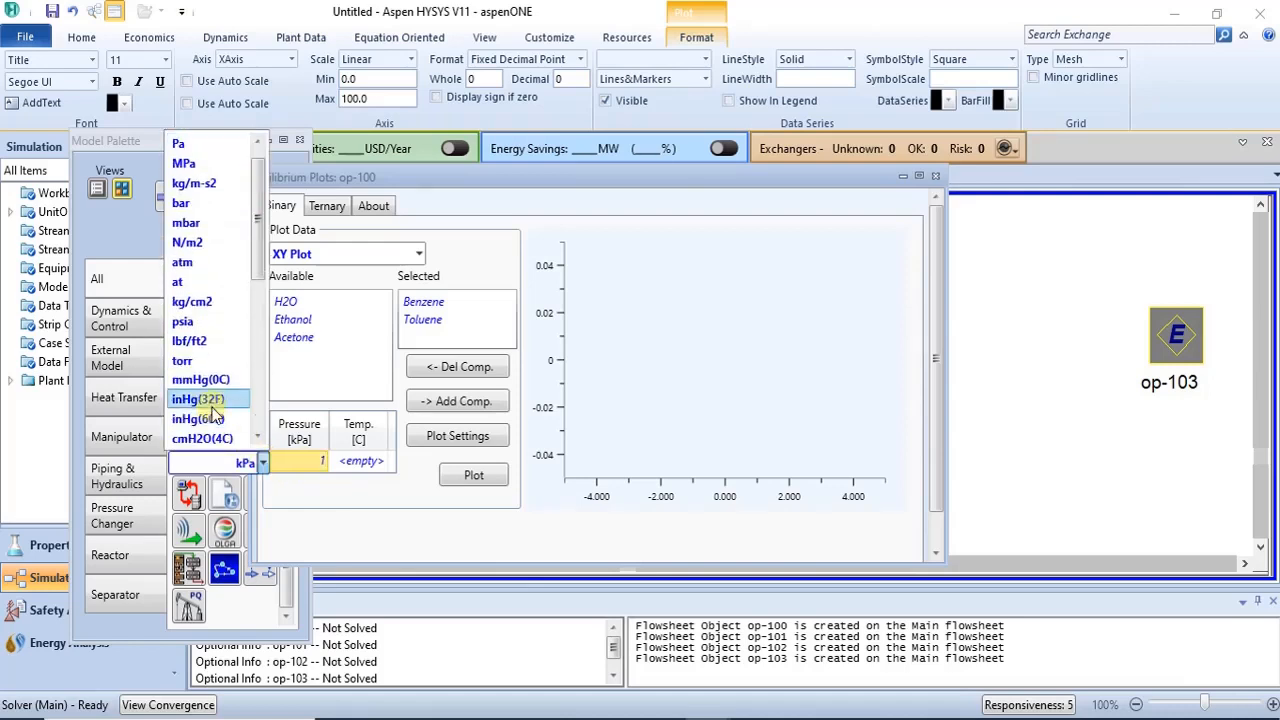
{"action": "left_click", "coordinate": [185, 262]}
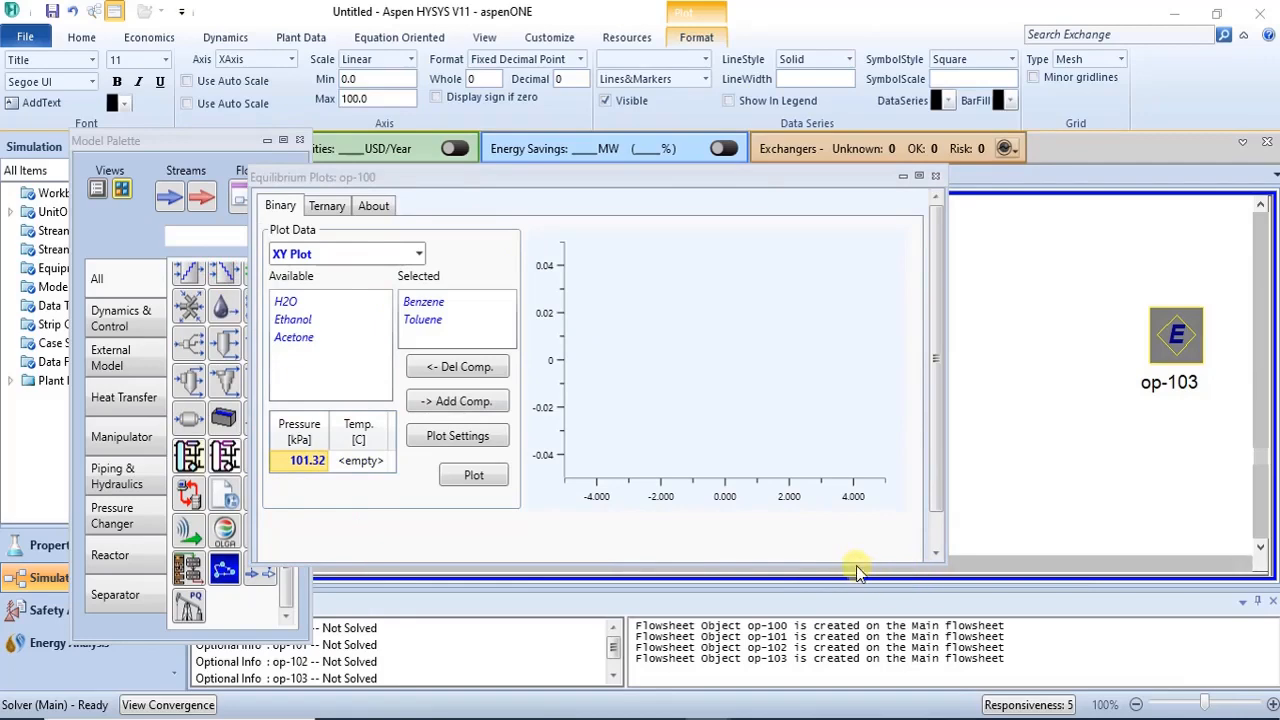
{"action": "left_click_drag", "start_coordinate": [851, 569], "coordinate": [855, 612]}
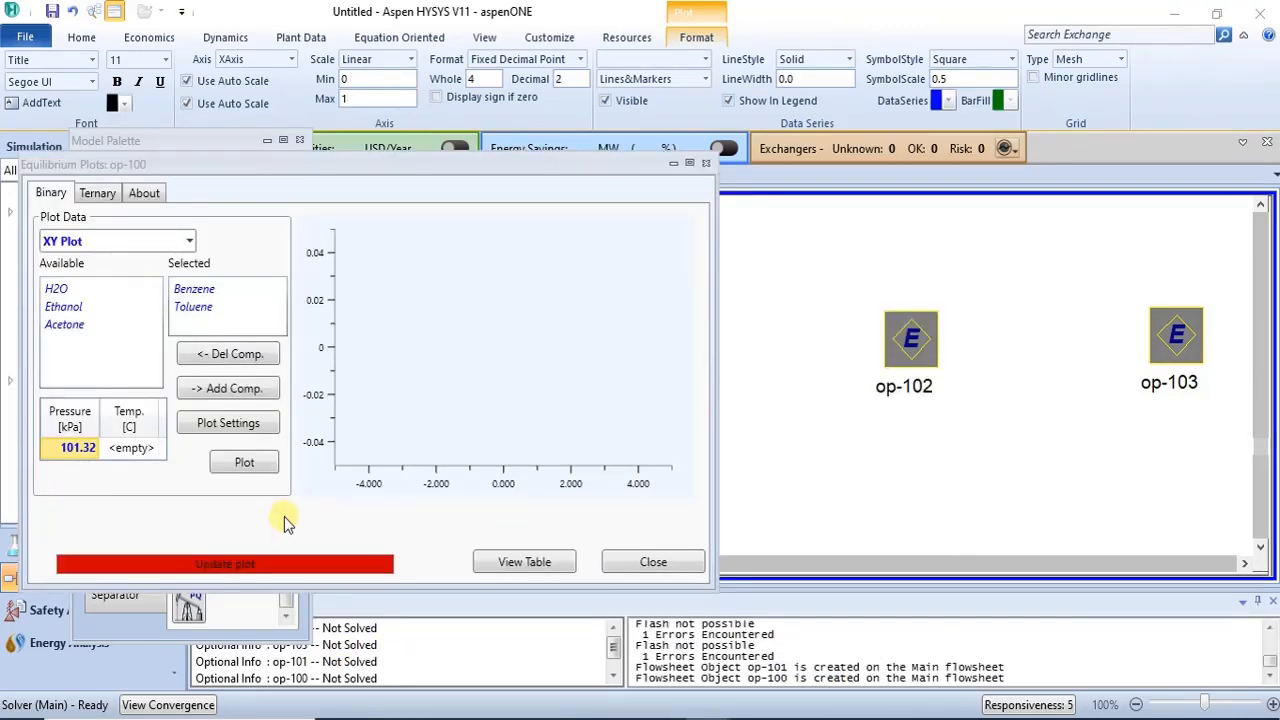
{"action": "left_click", "coordinate": [262, 462]}
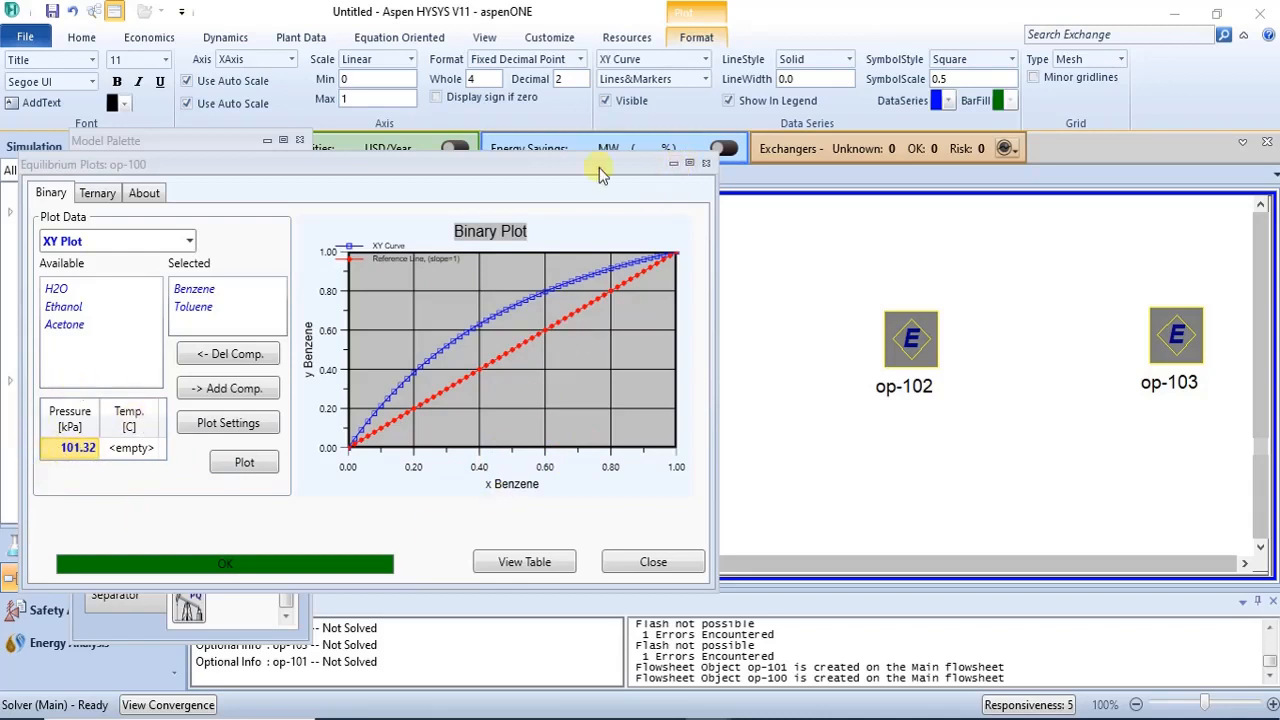
- Open the XY plot's data table and examine it at full size
{"action": "left_click_drag", "start_coordinate": [504, 167], "coordinate": [652, 169]}
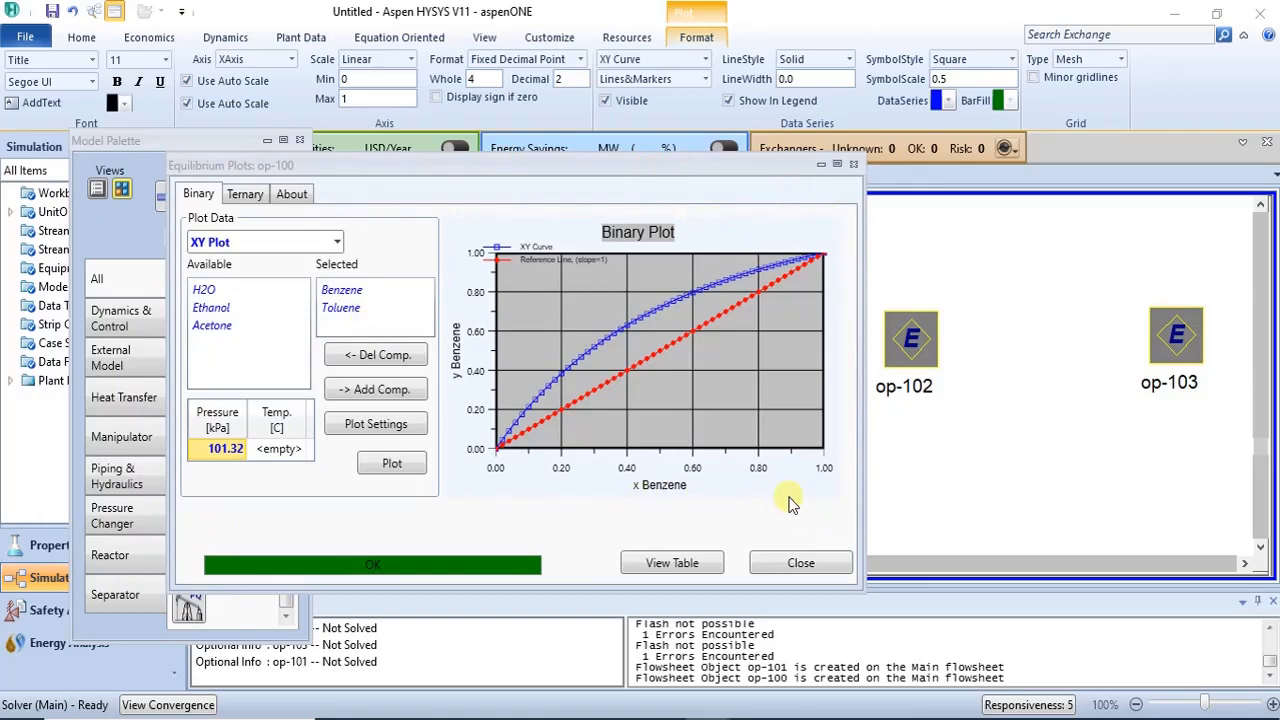
{"action": "left_click", "coordinate": [673, 563]}
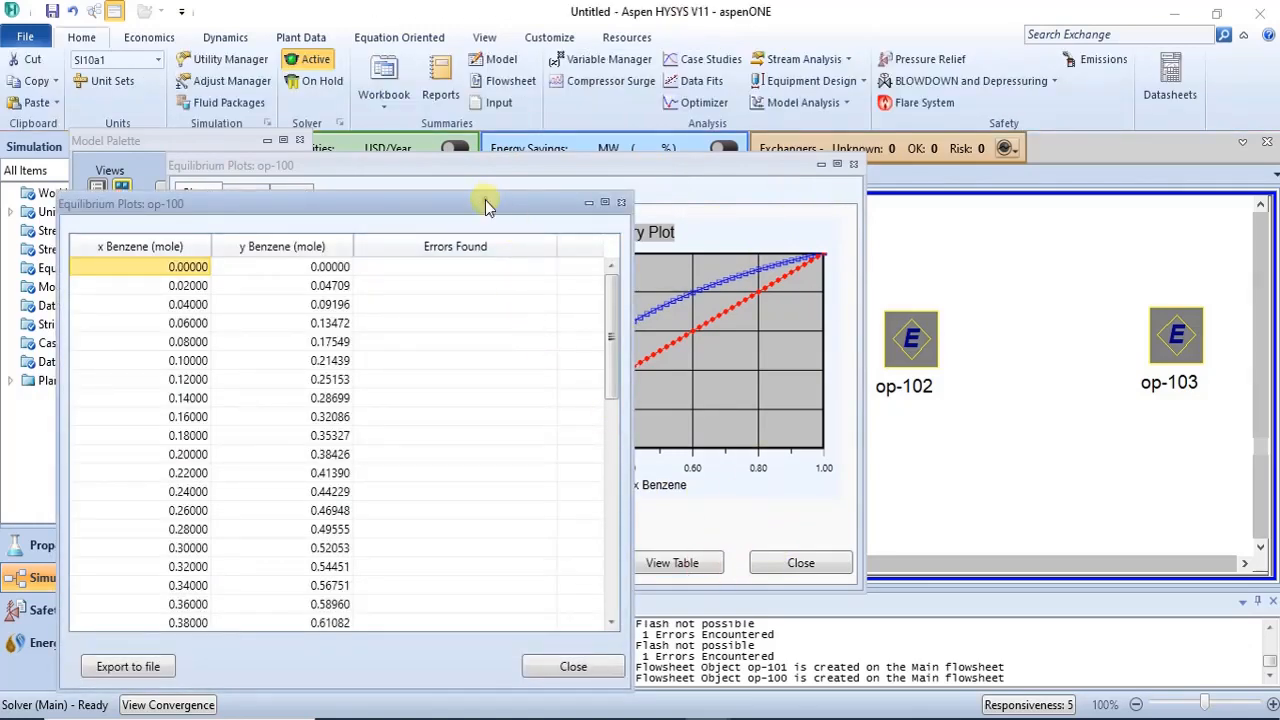
{"action": "left_click_drag", "start_coordinate": [487, 205], "coordinate": [721, 179]}
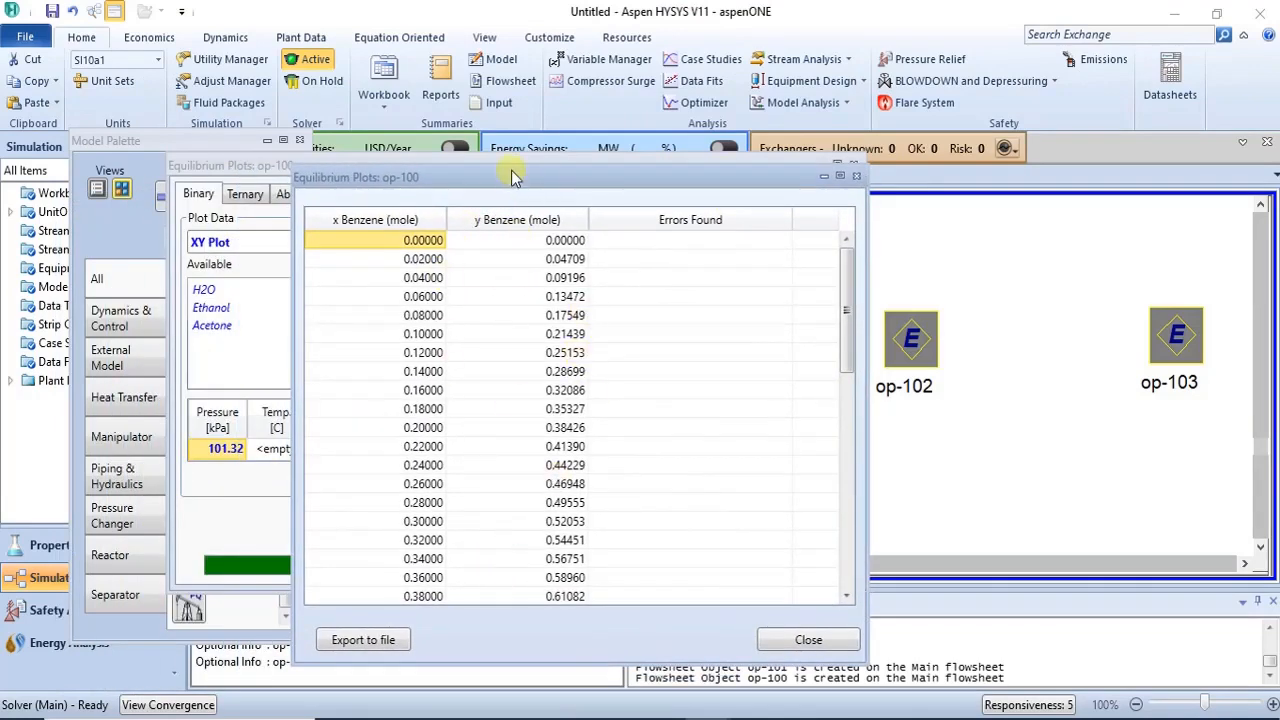
{"action": "left_click_drag", "start_coordinate": [511, 171], "coordinate": [762, 205]}
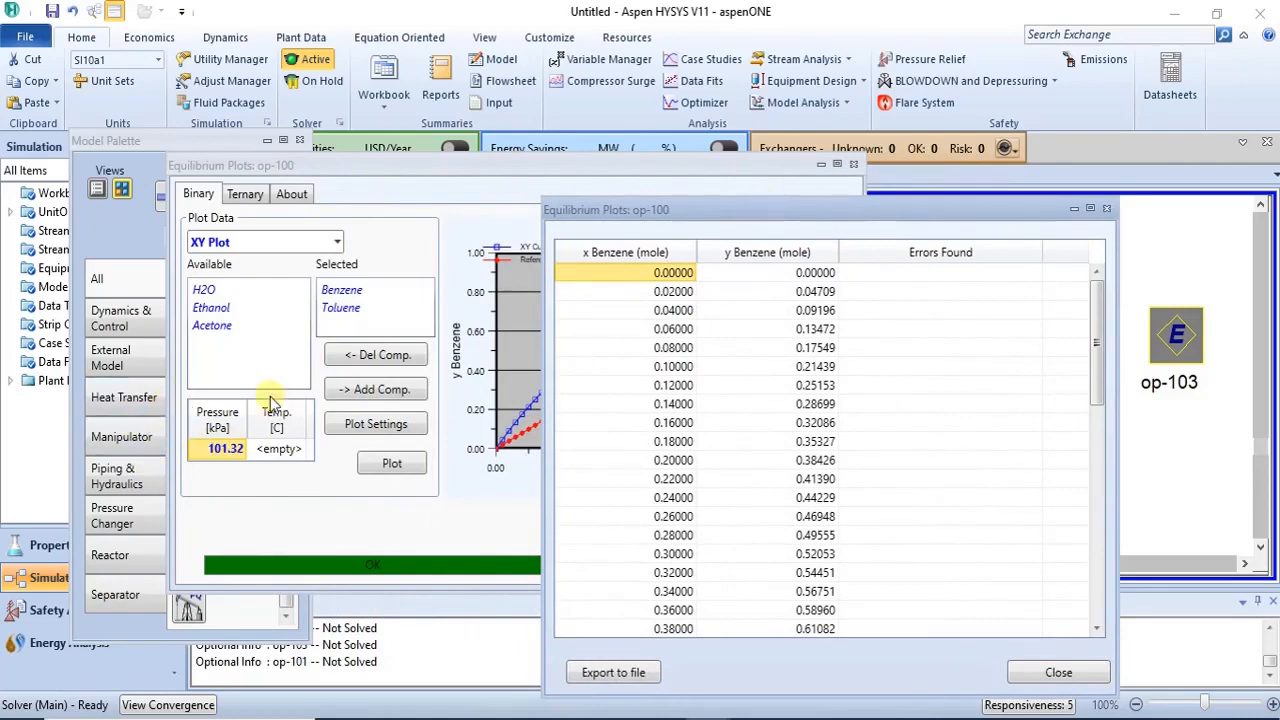
{"action": "left_click", "coordinate": [1090, 207]}
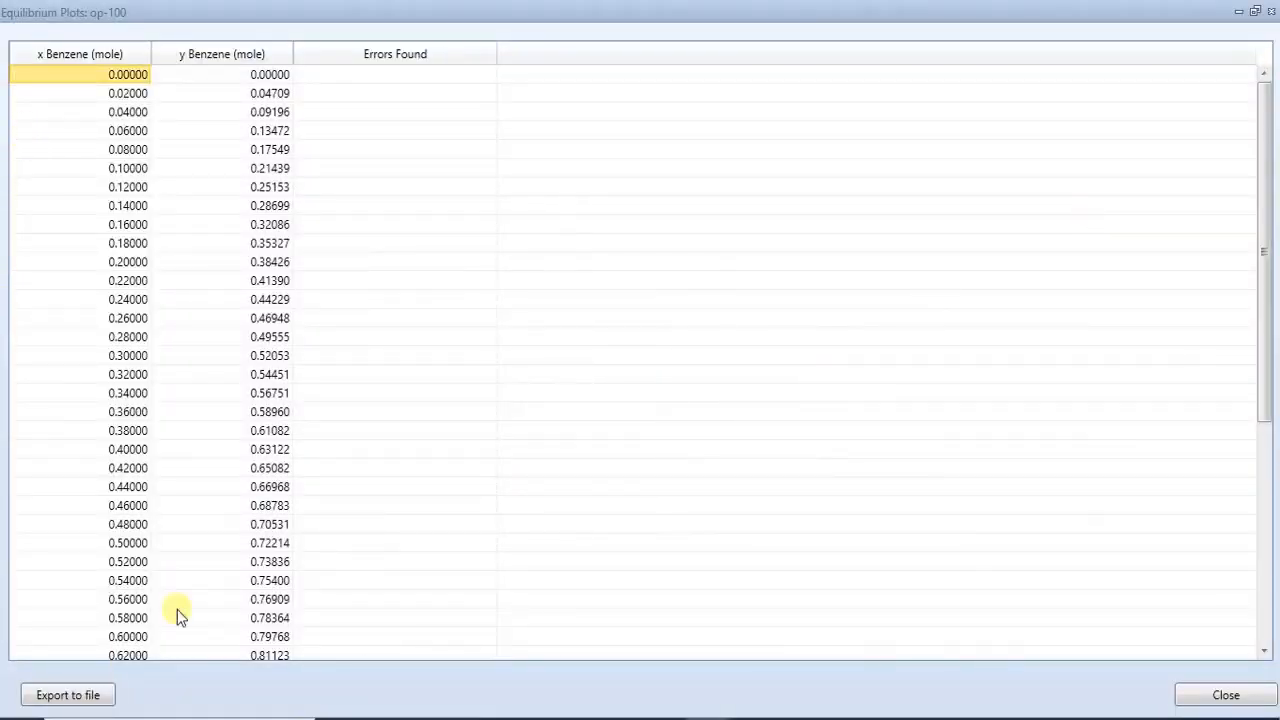
{"action": "mouse_move", "coordinate": [1260, 212]}
{"action": "left_mouse_down"}
{"action": "mouse_move", "coordinate": [1262, 466]}
{"action": "mouse_move", "coordinate": [1266, 209]}
{"action": "left_mouse_up"}
{"action": "left_click", "coordinate": [1271, 11]}
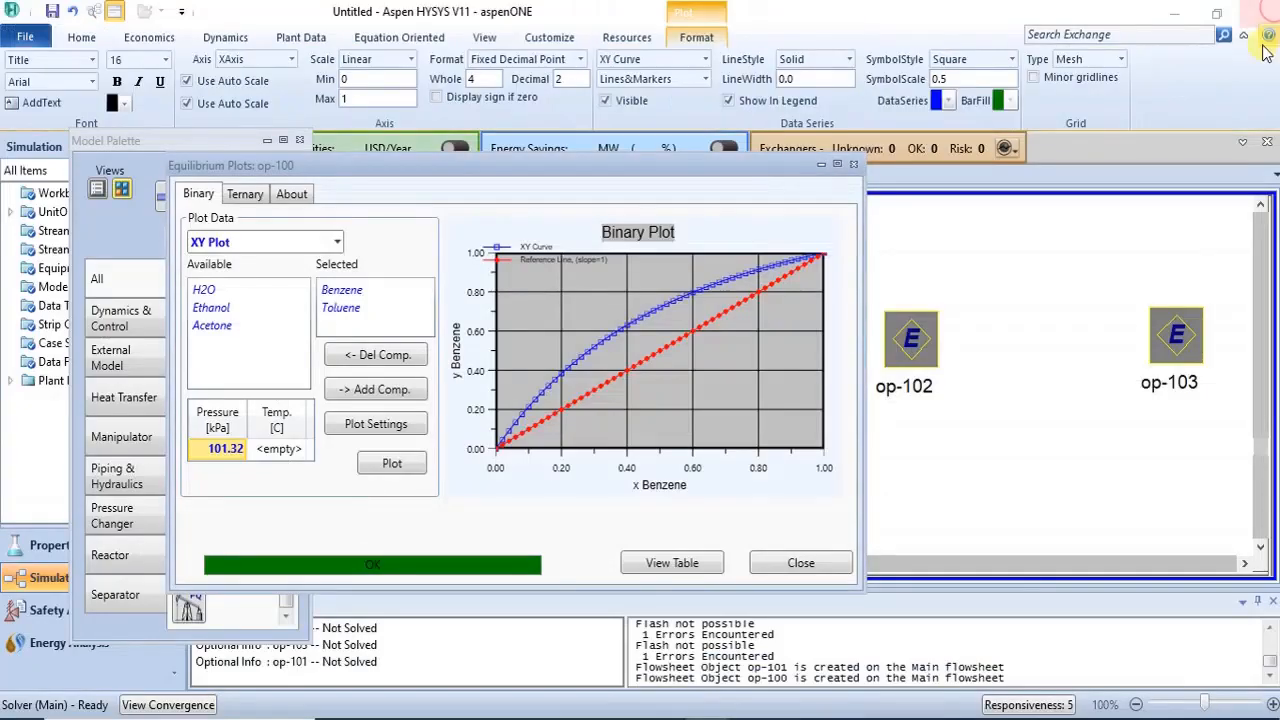
- Enlarge the XY plot to examine it, then reopen op-100's plot window and move it into view
{"action": "left_click", "coordinate": [837, 164]}
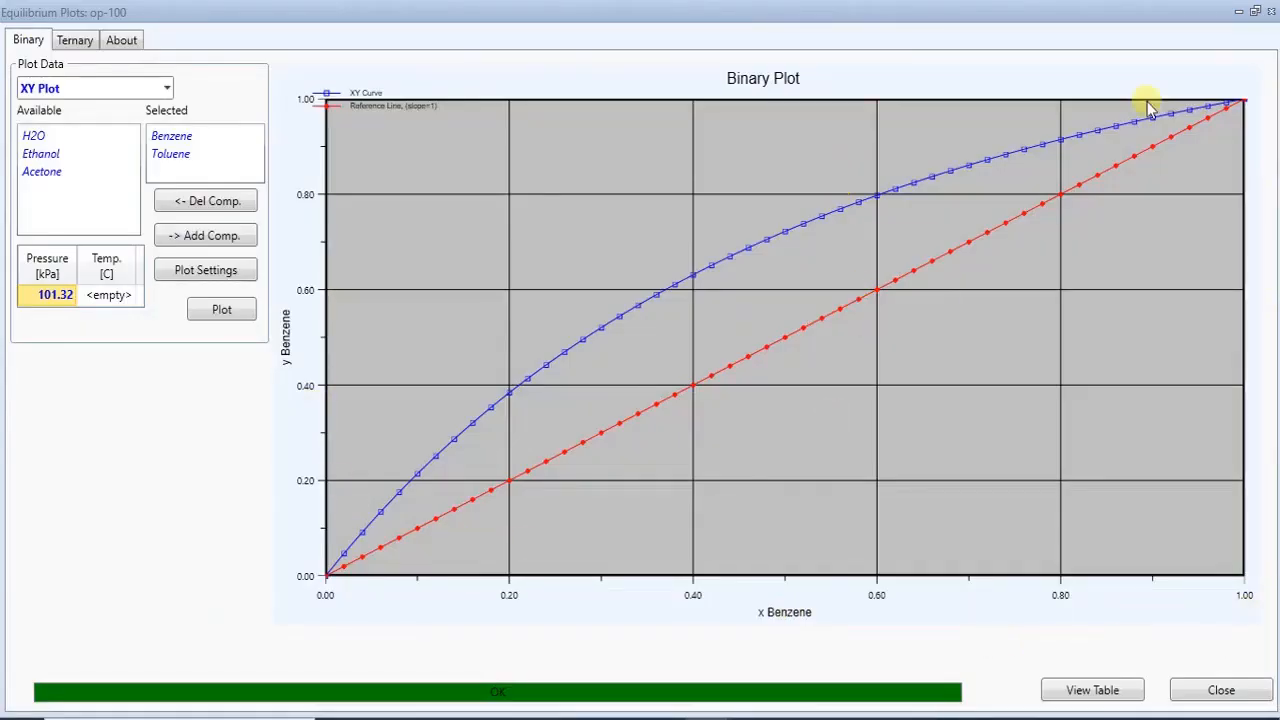
{"action": "left_click", "coordinate": [1270, 11]}
{"action": "left_click", "coordinate": [618, 464]}
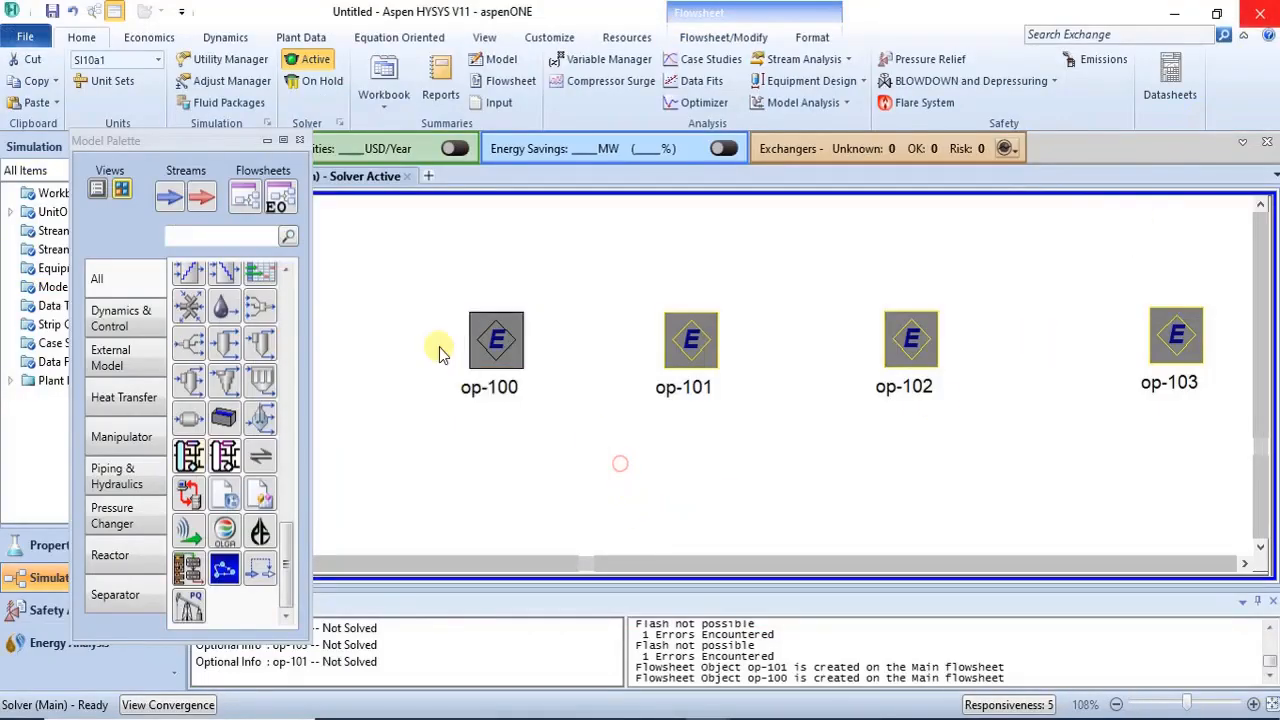
{"action": "double_click", "coordinate": [480, 342]}
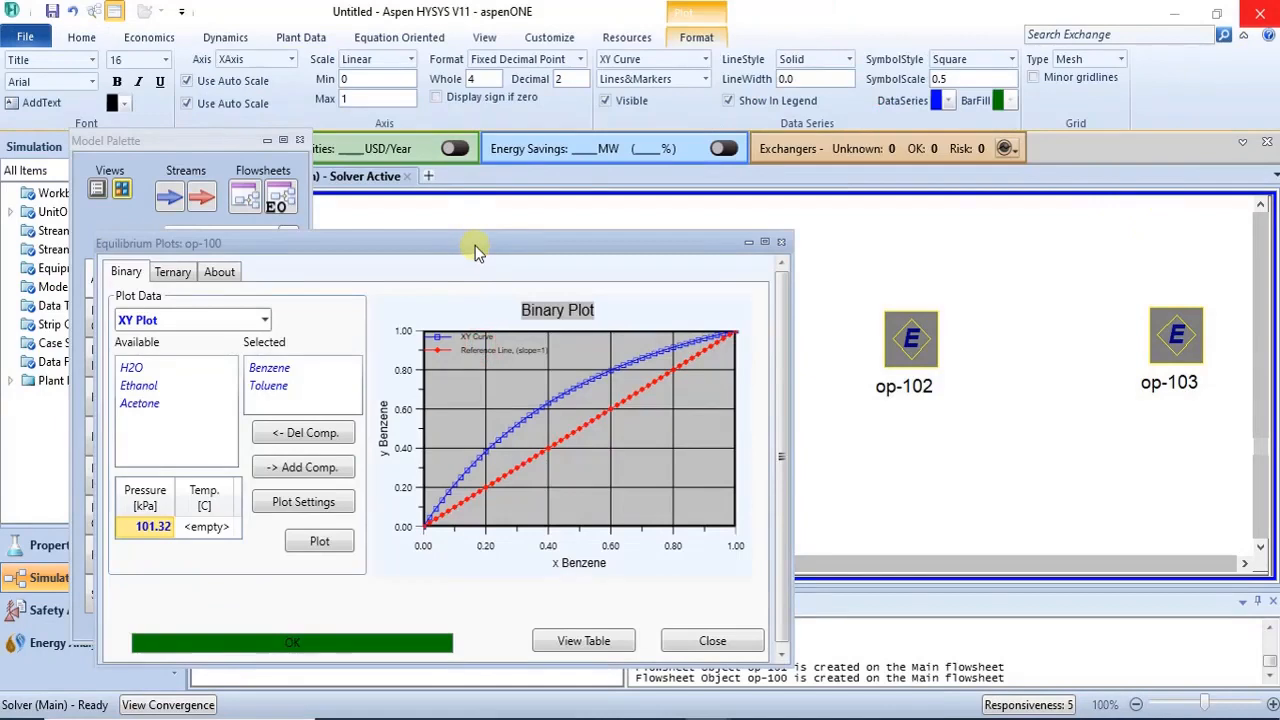
{"action": "left_click_drag", "start_coordinate": [478, 244], "coordinate": [676, 208]}
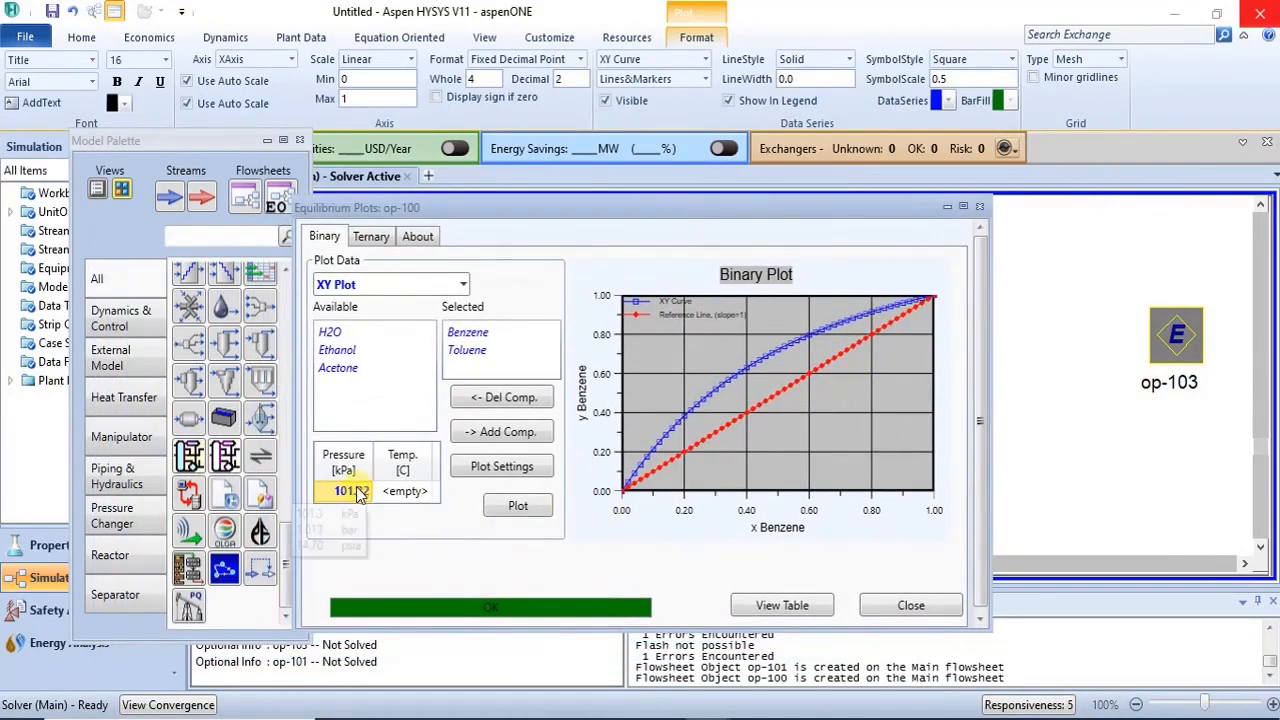
- Switch the plot type to TXY Plot and regenerate the plot
{"action": "left_click", "coordinate": [463, 285]}
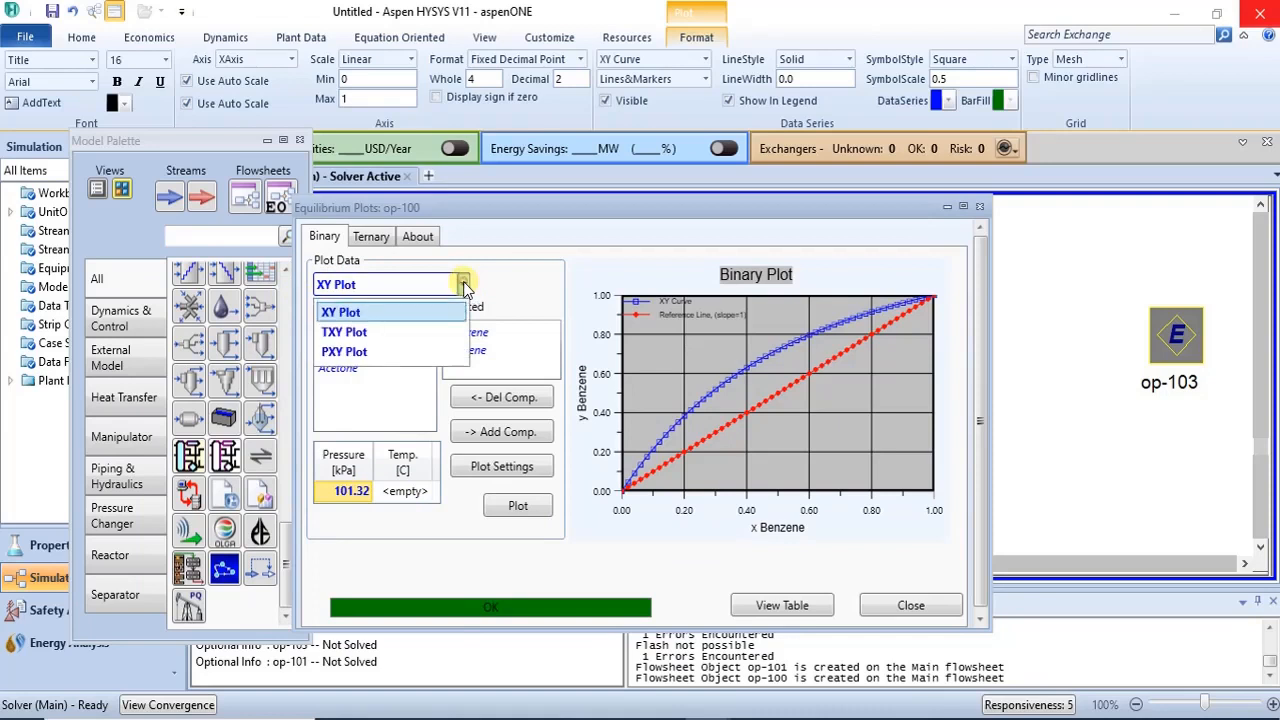
{"action": "left_click", "coordinate": [432, 335]}
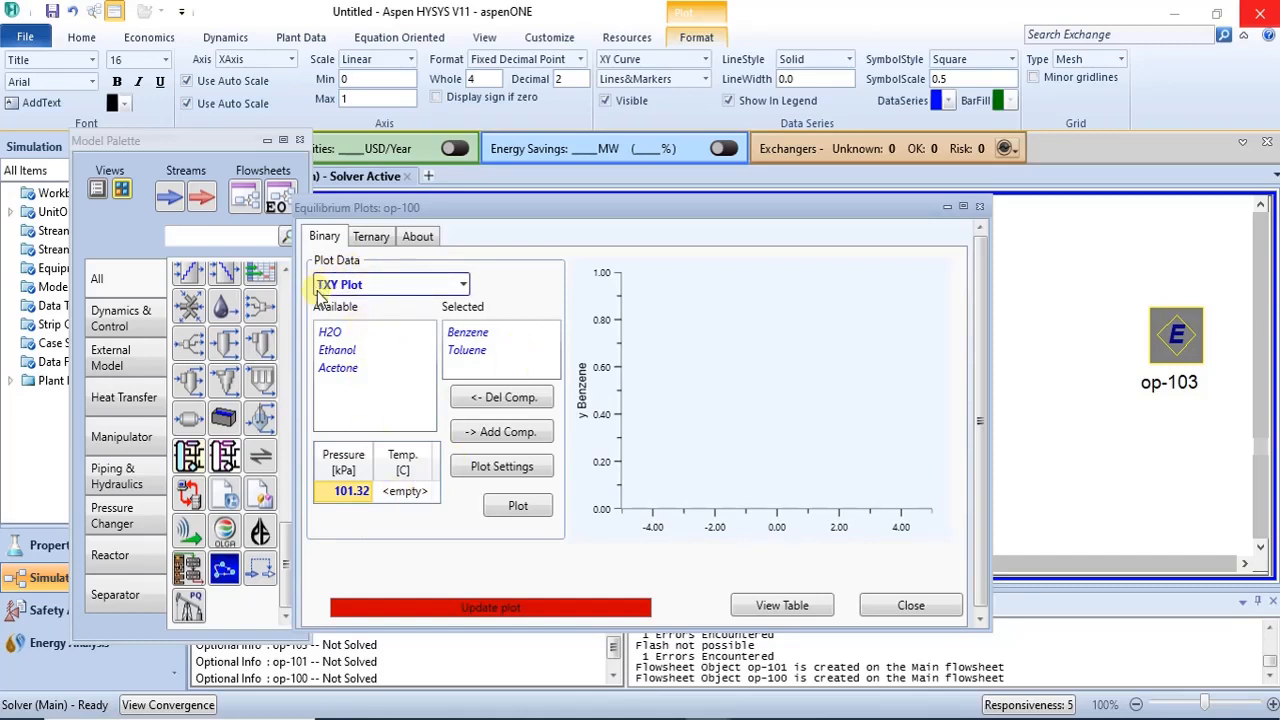
{"action": "left_click", "coordinate": [518, 507]}
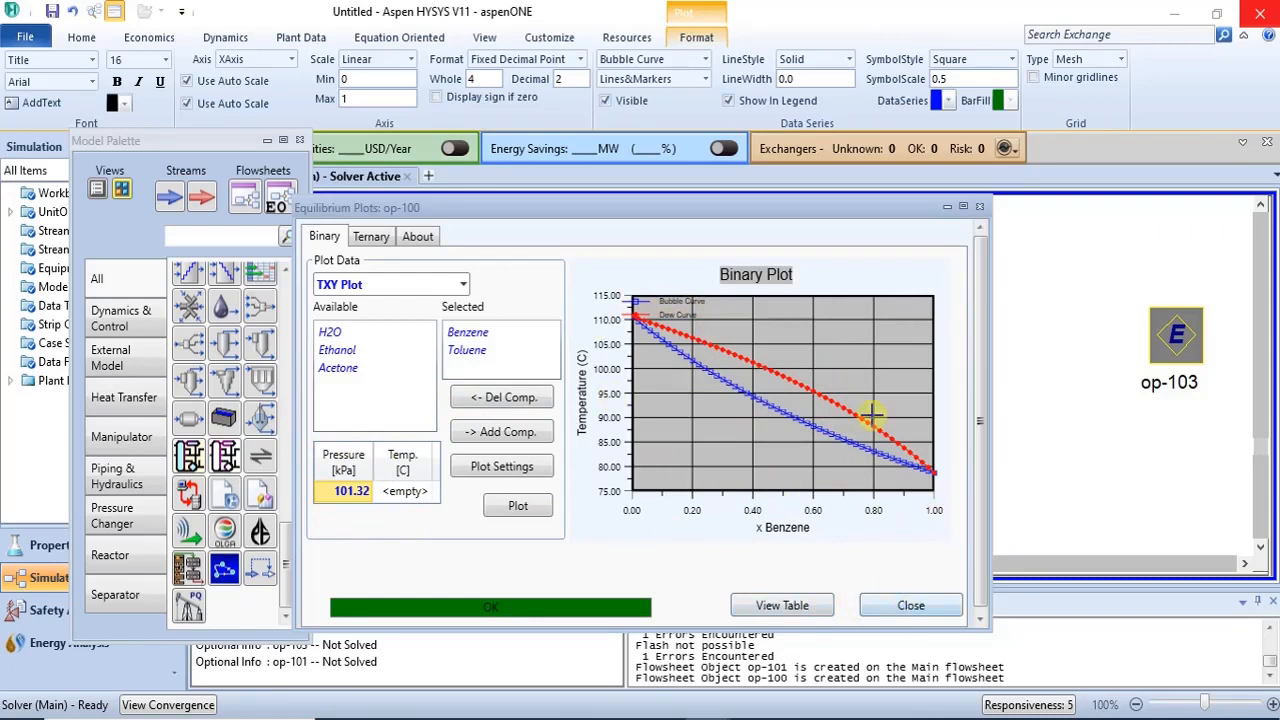
- Open the TXY data table and examine the bubble and dew point temperatures
{"action": "left_click", "coordinate": [800, 607]}
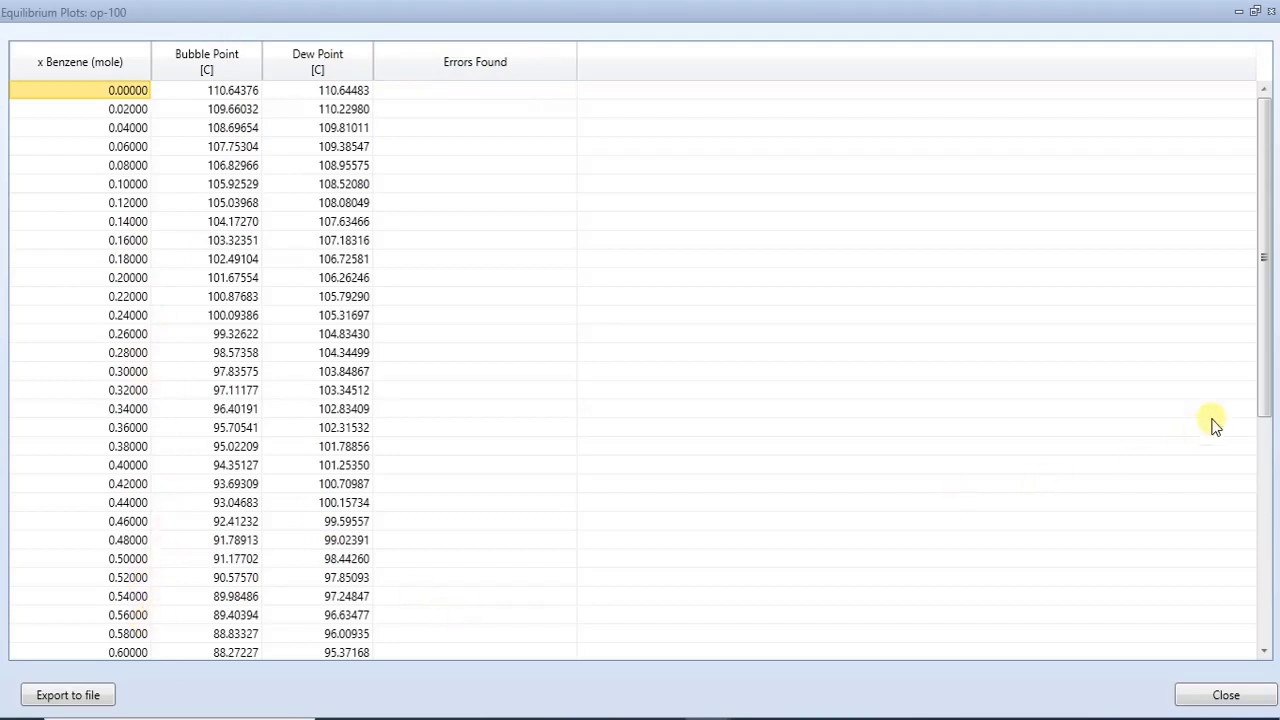
{"action": "scroll", "coordinate": [1258, 498], "scroll_direction": "down", "scroll_amount": 1}
{"action": "scroll", "coordinate": [1258, 498], "scroll_direction": "down", "scroll_amount": 6}
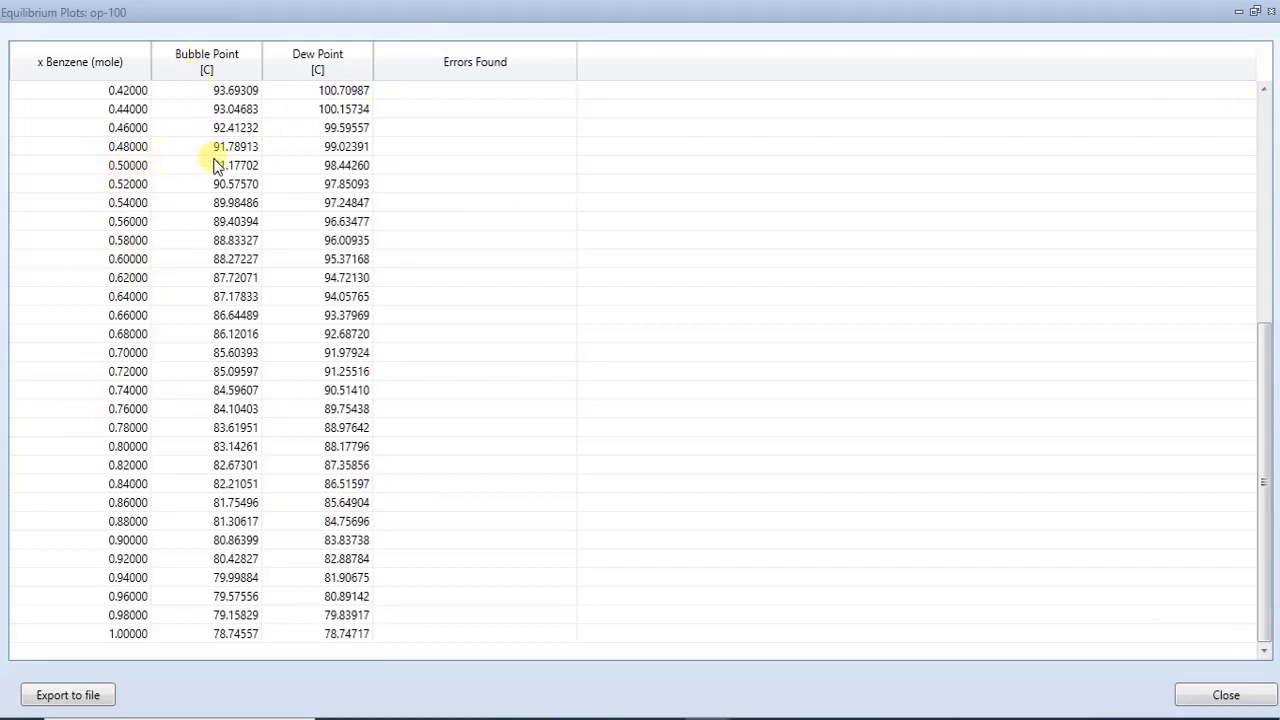
{"action": "mouse_move", "coordinate": [240, 177]}
{"action": "mouse_move", "coordinate": [218, 166]}
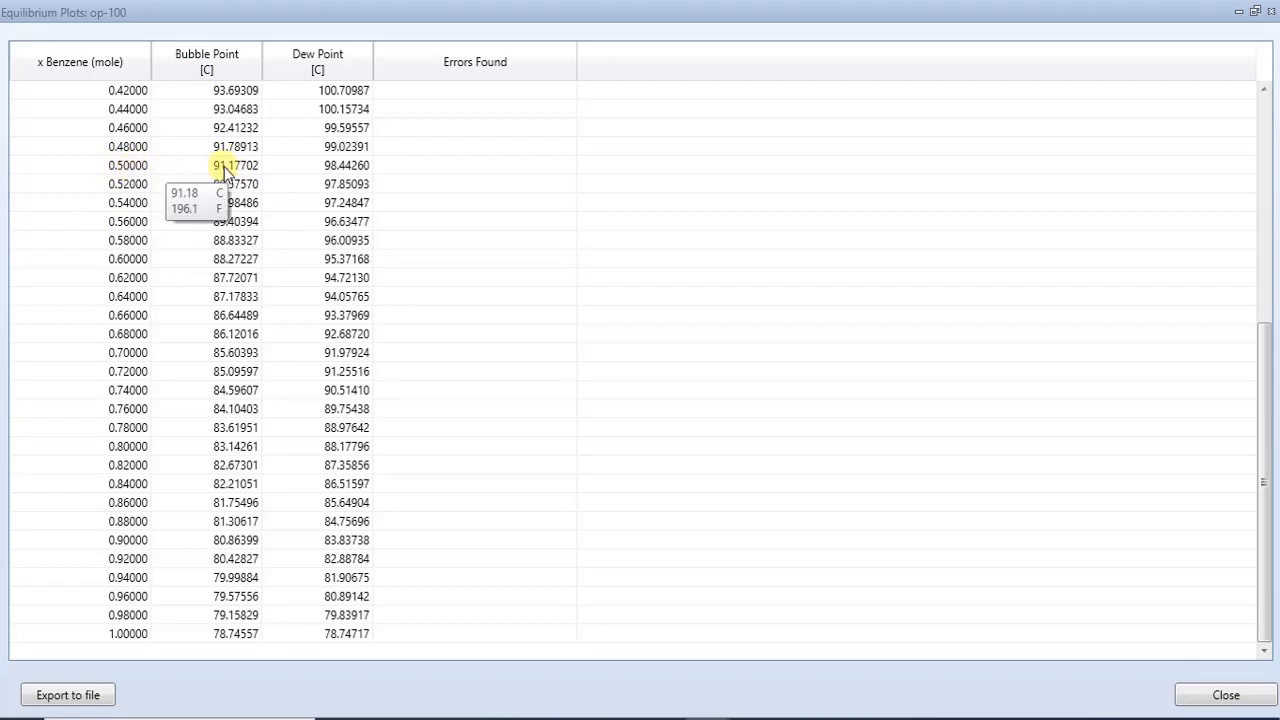
{"action": "mouse_move", "coordinate": [304, 168]}
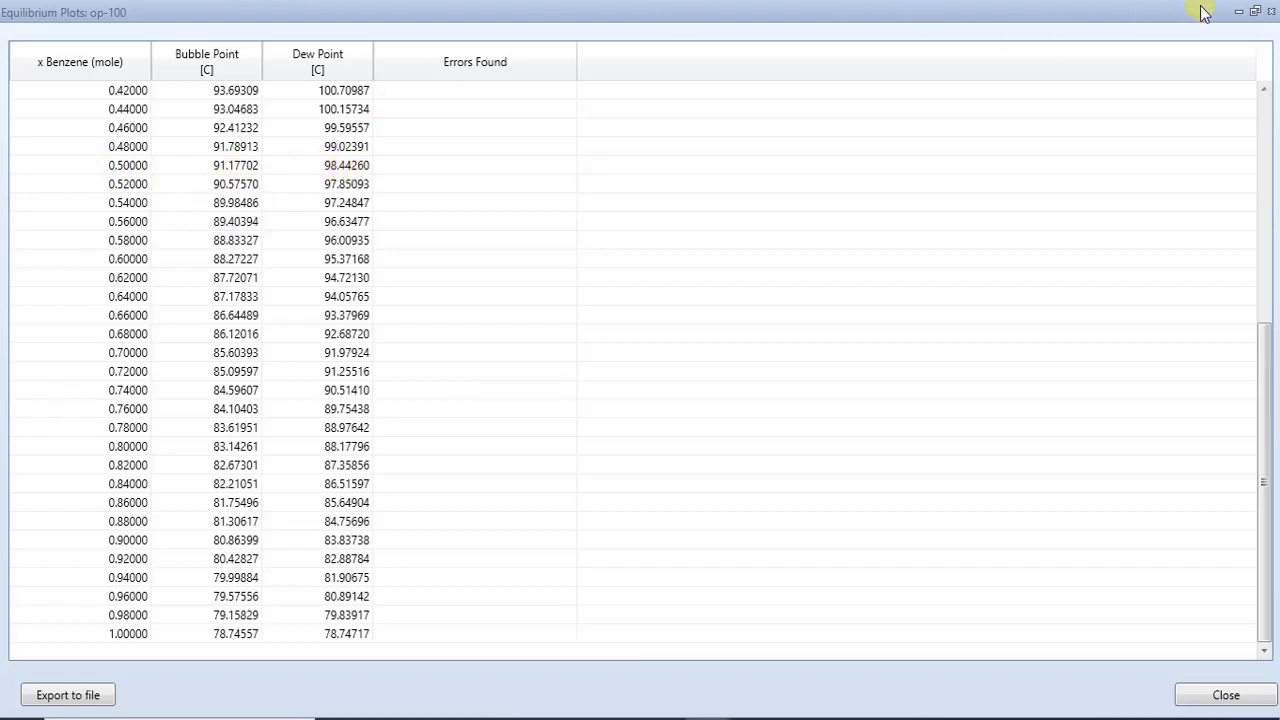
{"action": "left_click", "coordinate": [1268, 13]}
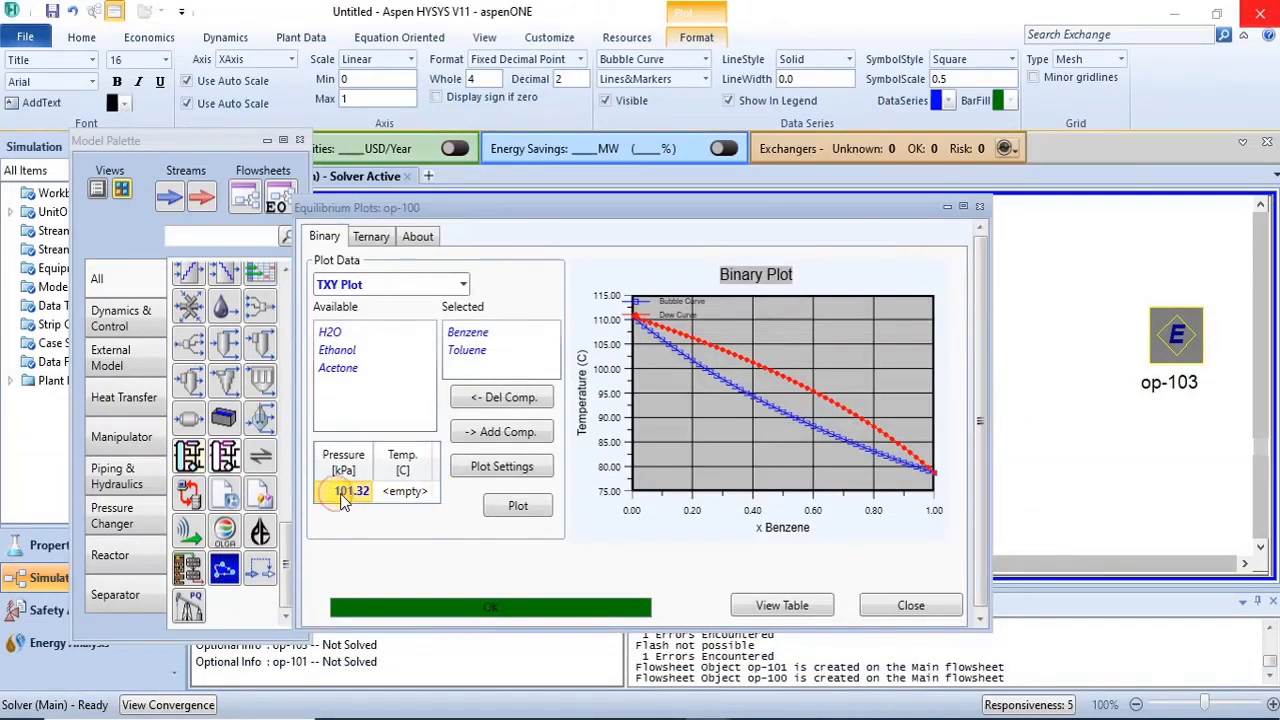
- Clear the pressure value from the plot conditions
{"action": "left_click", "coordinate": [463, 284]}
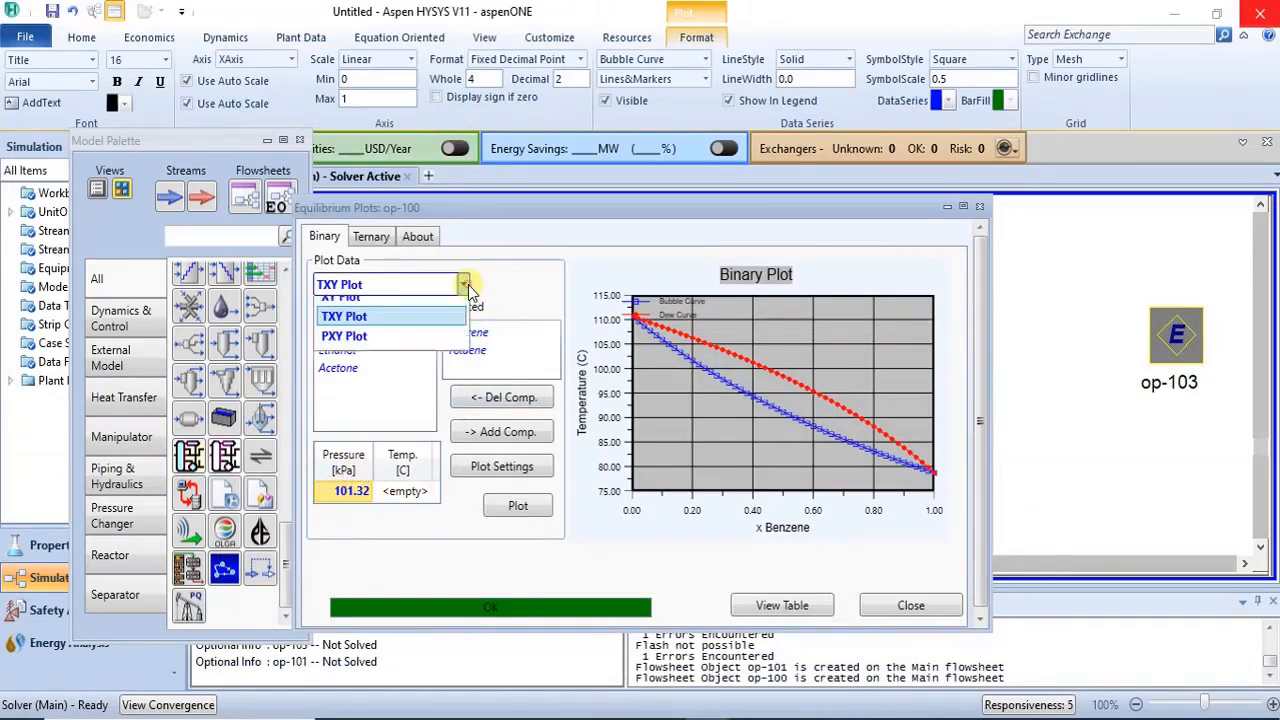
{"action": "left_click", "coordinate": [497, 274]}
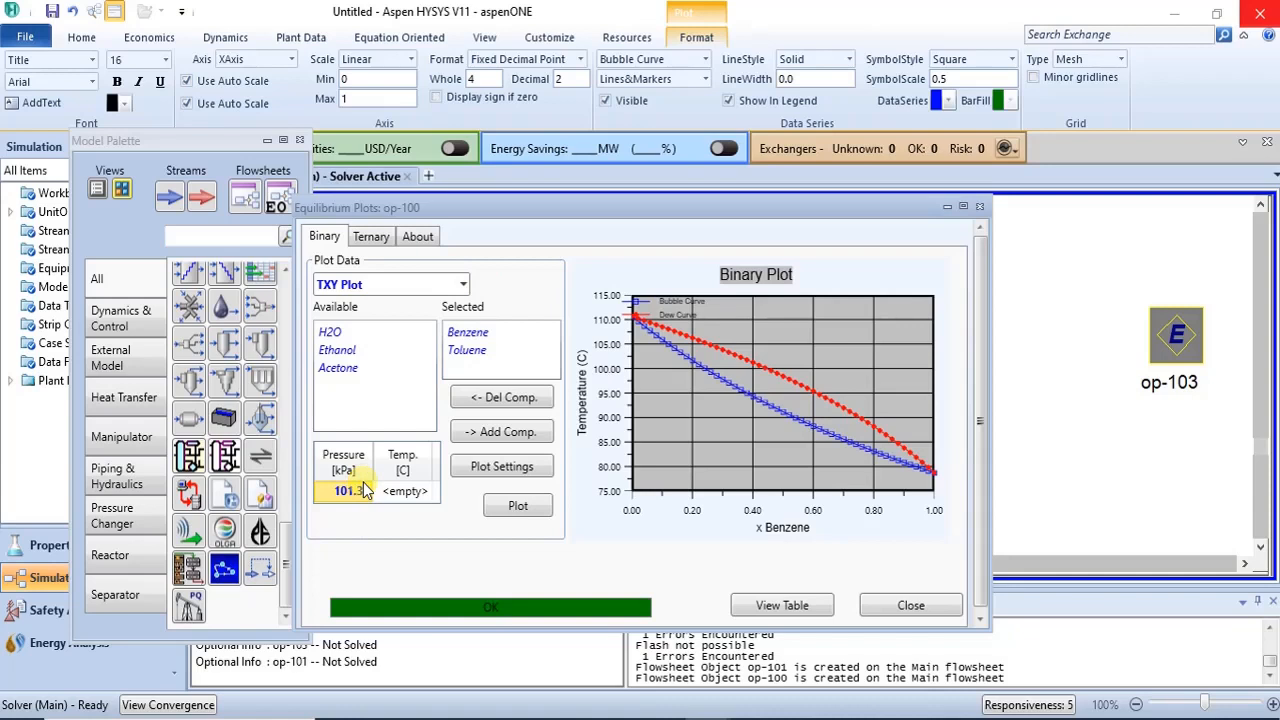
{"action": "key", "text": "BackSpace"}
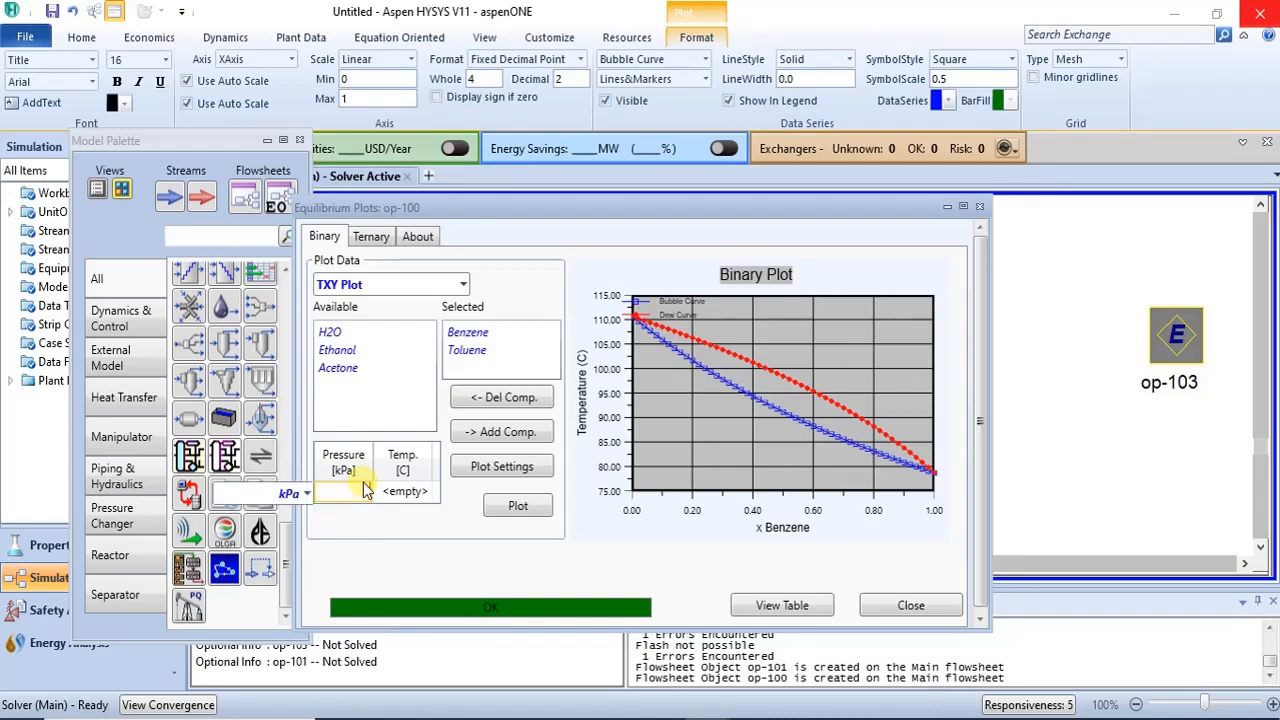
{"action": "key", "text": "Return"}
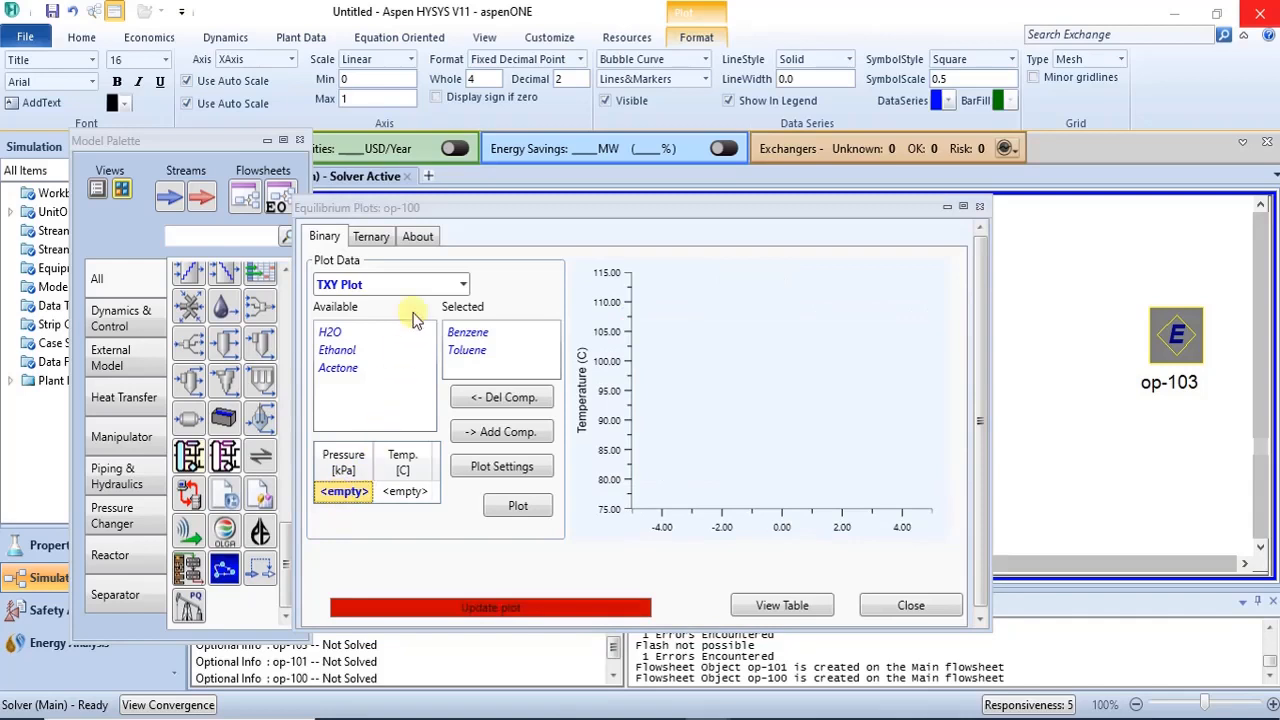
- Switch the plot type to PXY Plot and set the temperature to 40 °C
{"action": "left_click", "coordinate": [462, 284]}
{"action": "left_click", "coordinate": [421, 352]}
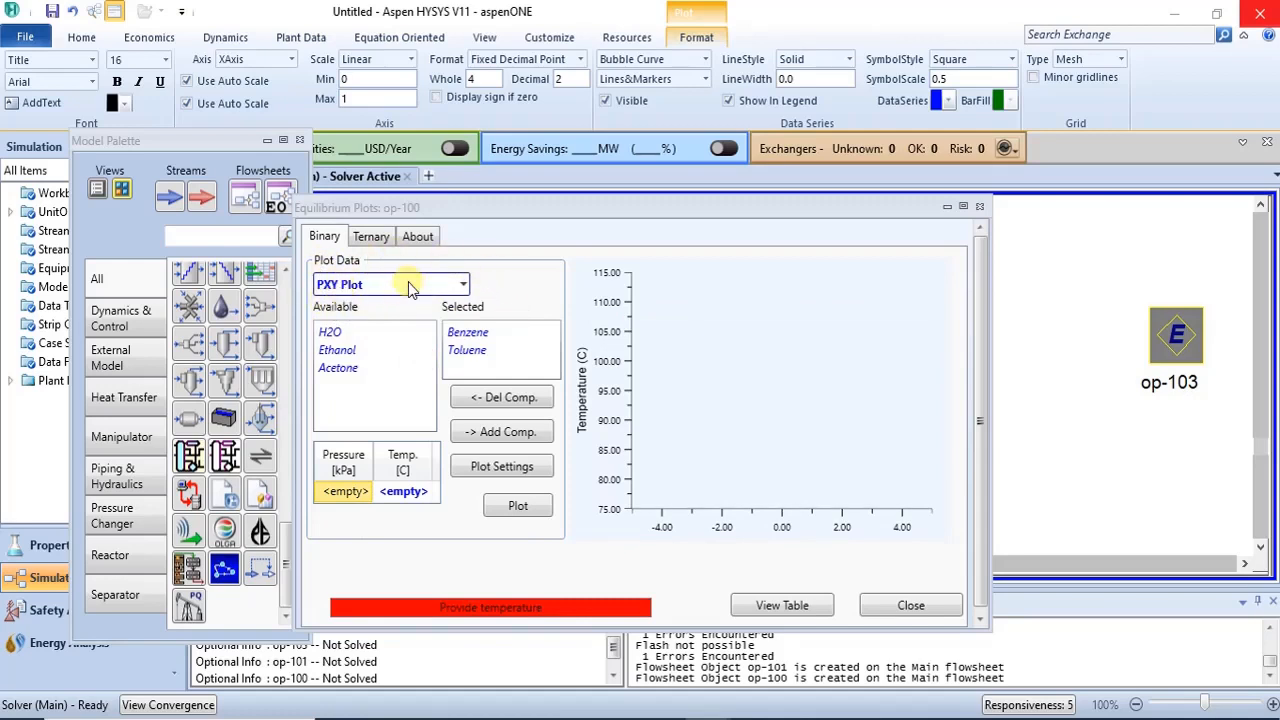
{"action": "left_click", "coordinate": [402, 494]}
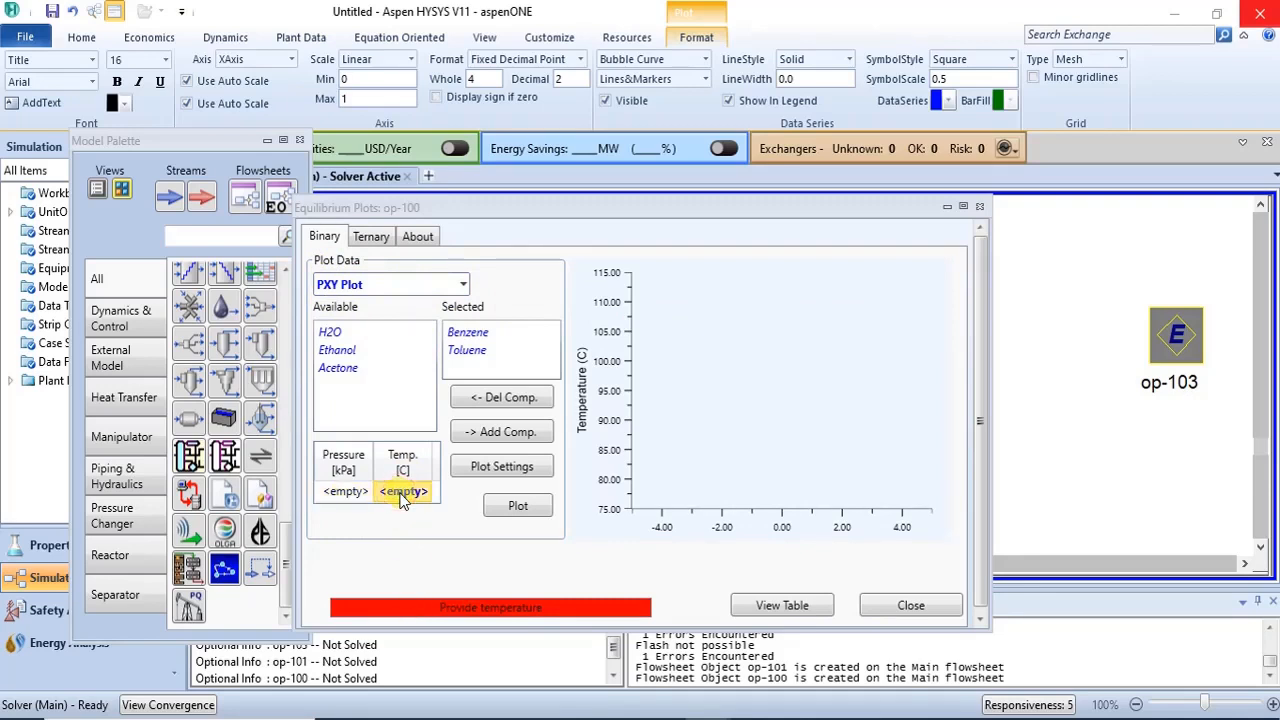
{"action": "type", "text": "49"}
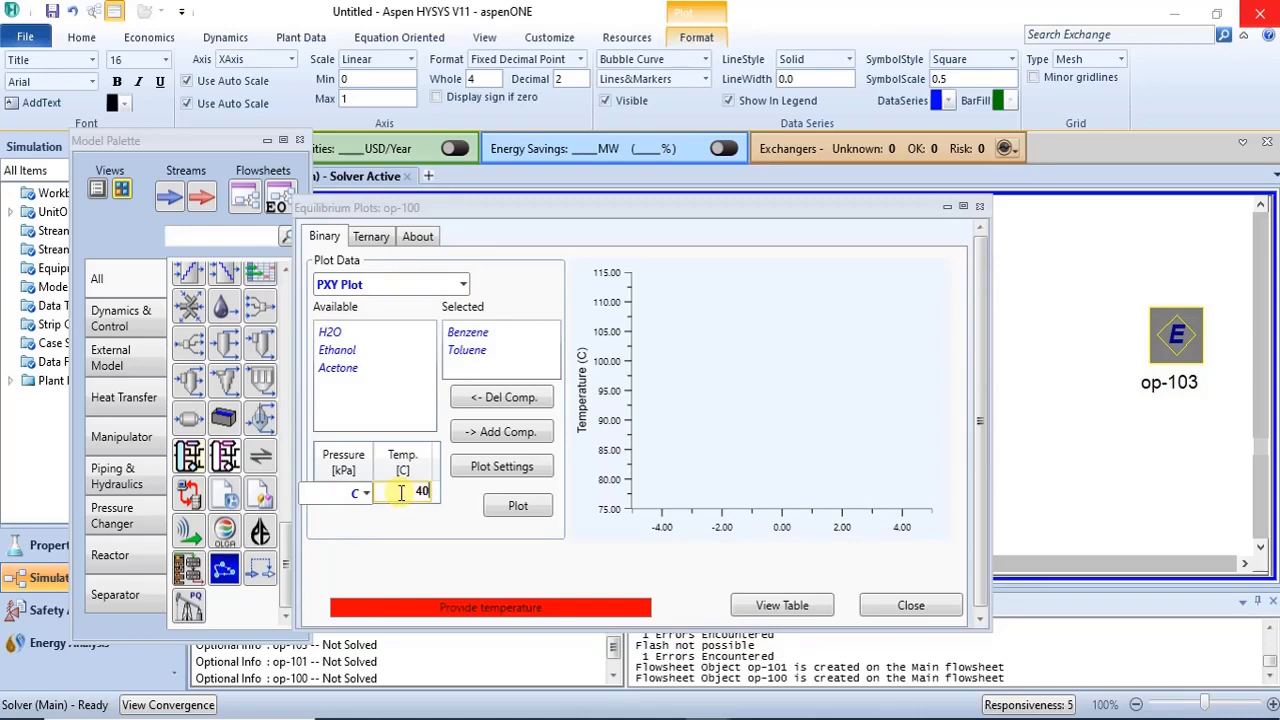
{"action": "key", "text": "Return"}
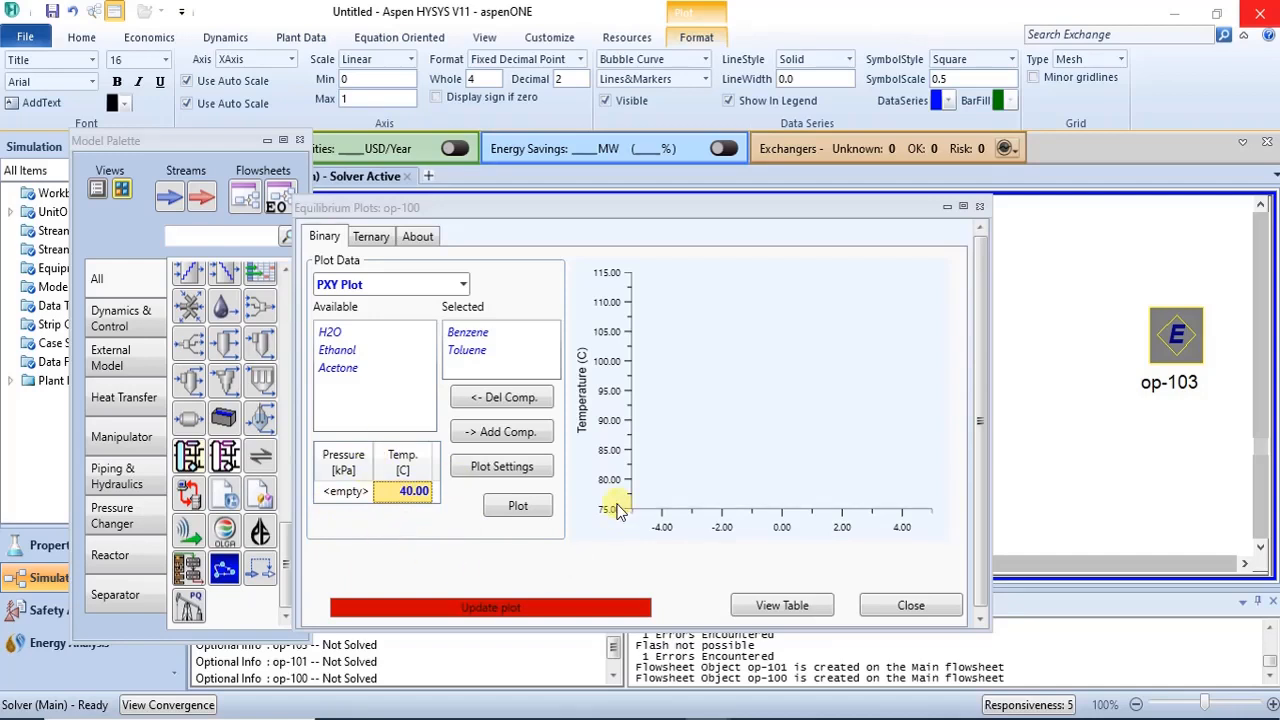
- Generate the benzene–toluene PXY plot at 40 °C and maximize the equilibrium plot window
{"action": "left_click", "coordinate": [518, 505]}
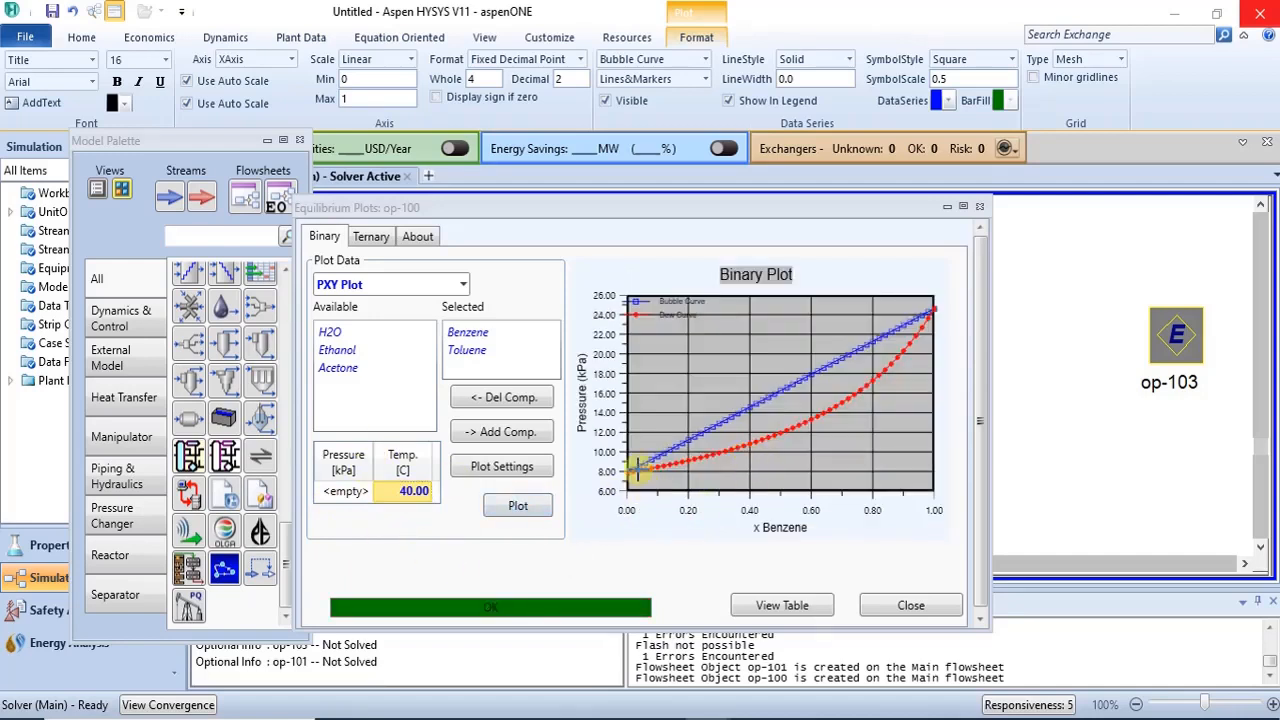
{"action": "mouse_move", "coordinate": [716, 434]}
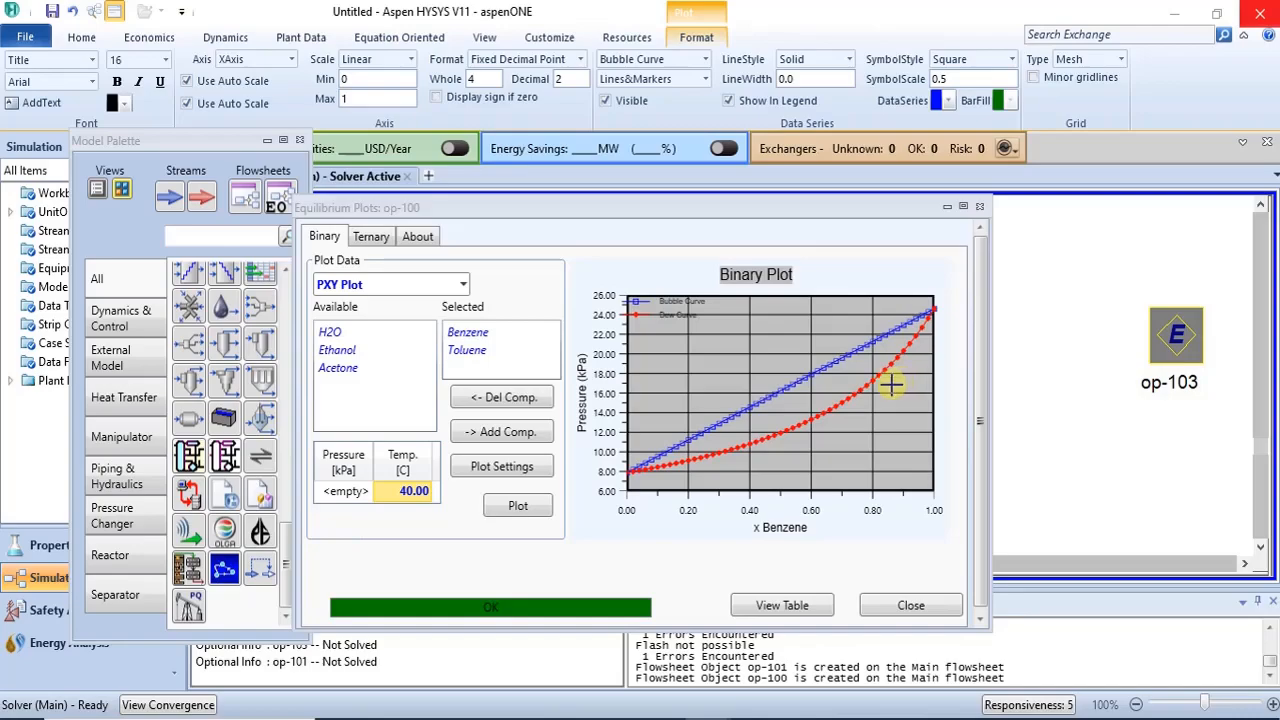
{"action": "left_click", "coordinate": [963, 207]}
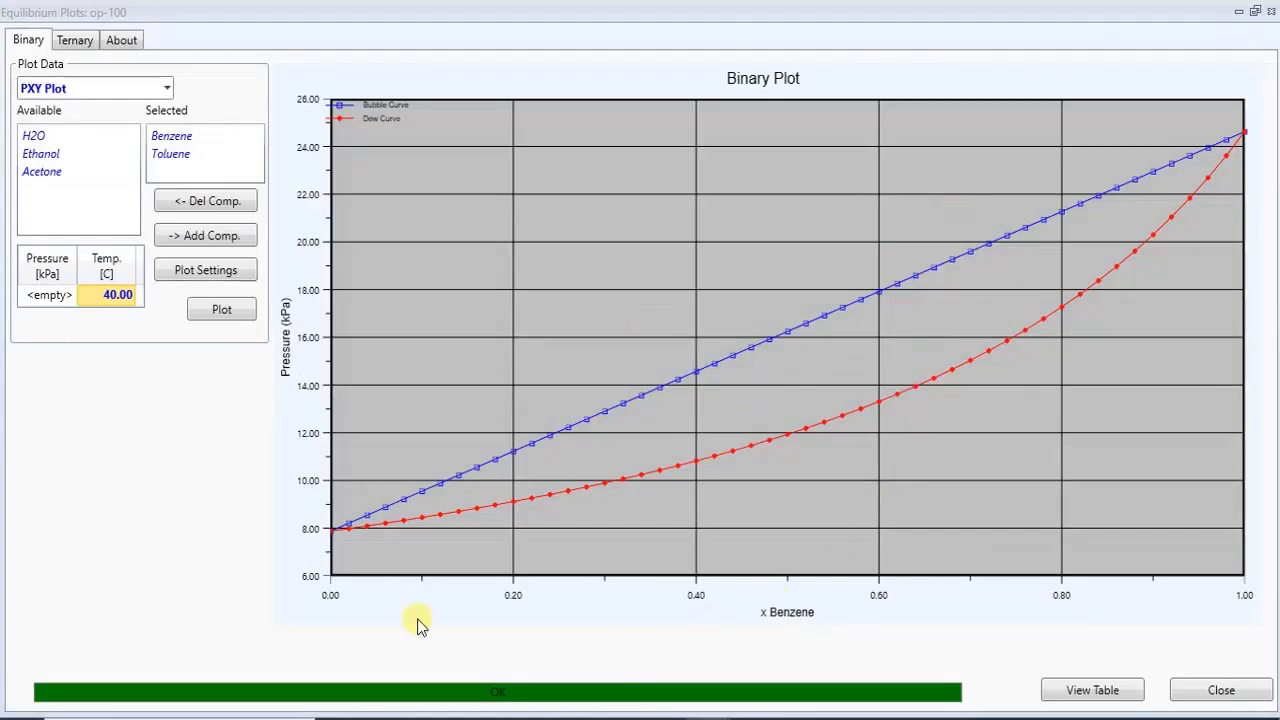
- Open the PXY data table and examine the bubble and dew point pressures against benzene mole fraction
{"action": "left_click", "coordinate": [1117, 692]}
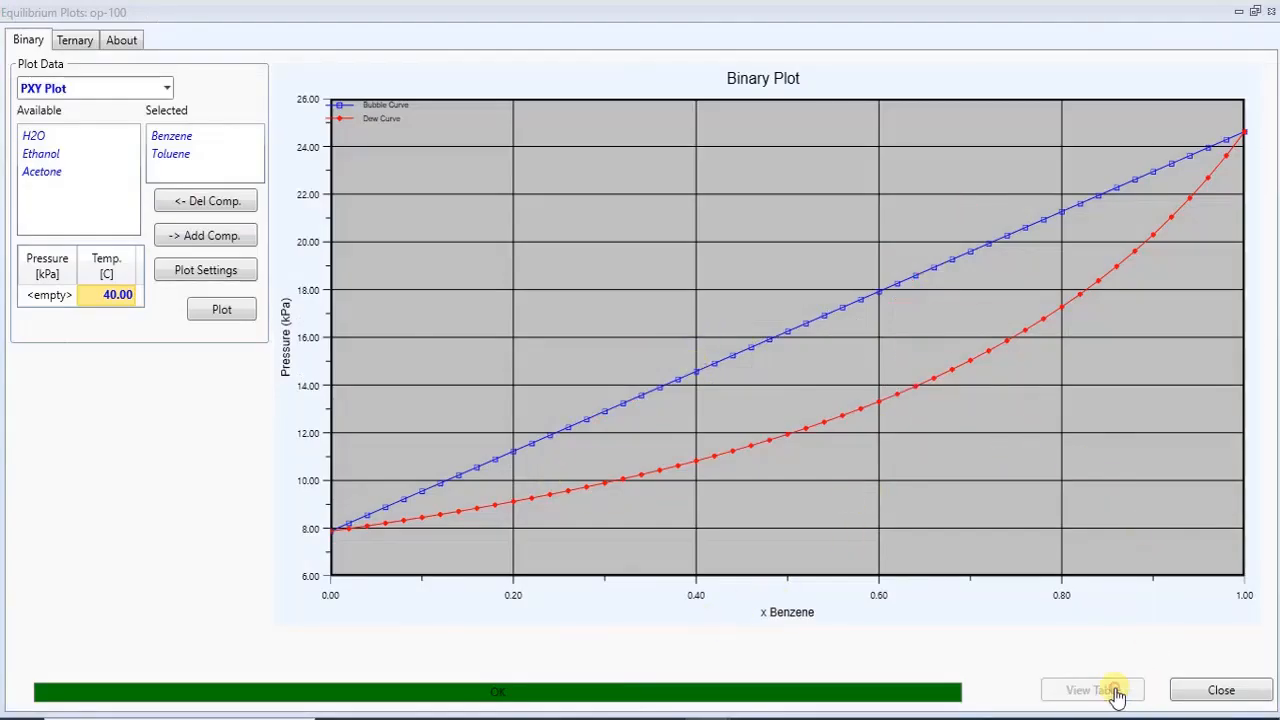
{"action": "left_click_drag", "start_coordinate": [366, 168], "coordinate": [602, 96]}
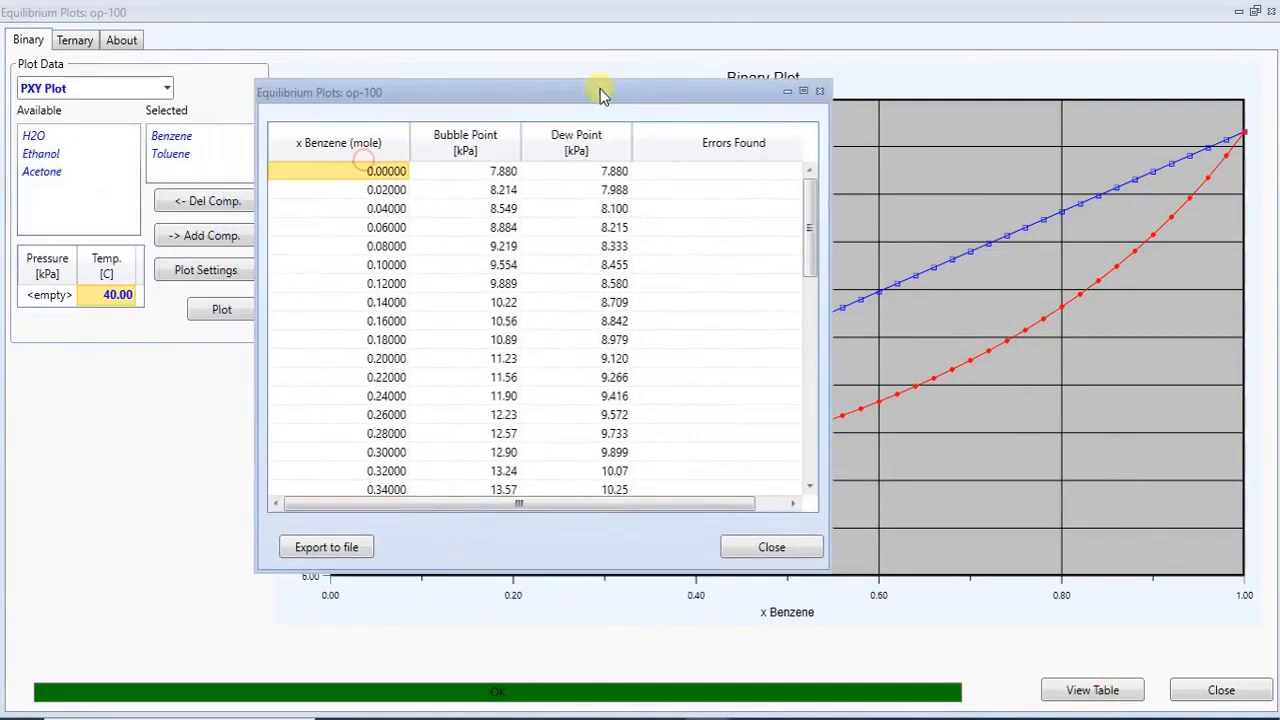
{"action": "left_click", "coordinate": [802, 93]}
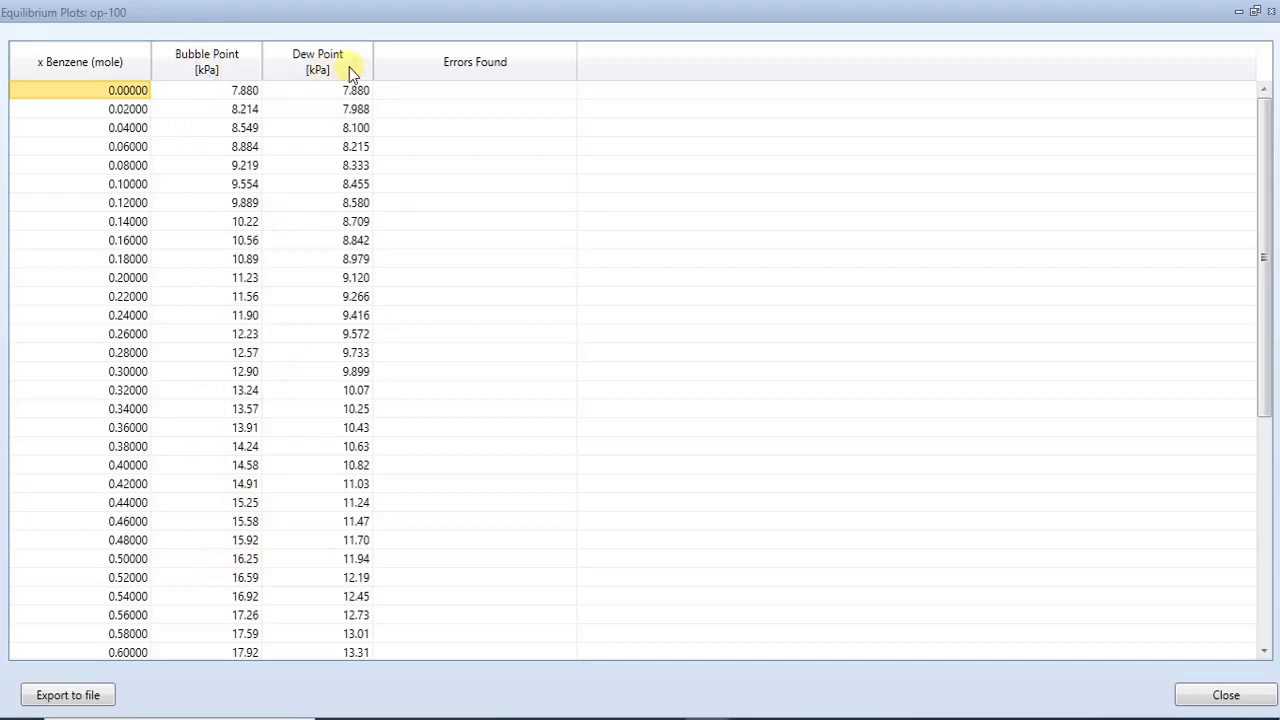
{"action": "mouse_move", "coordinate": [293, 403]}
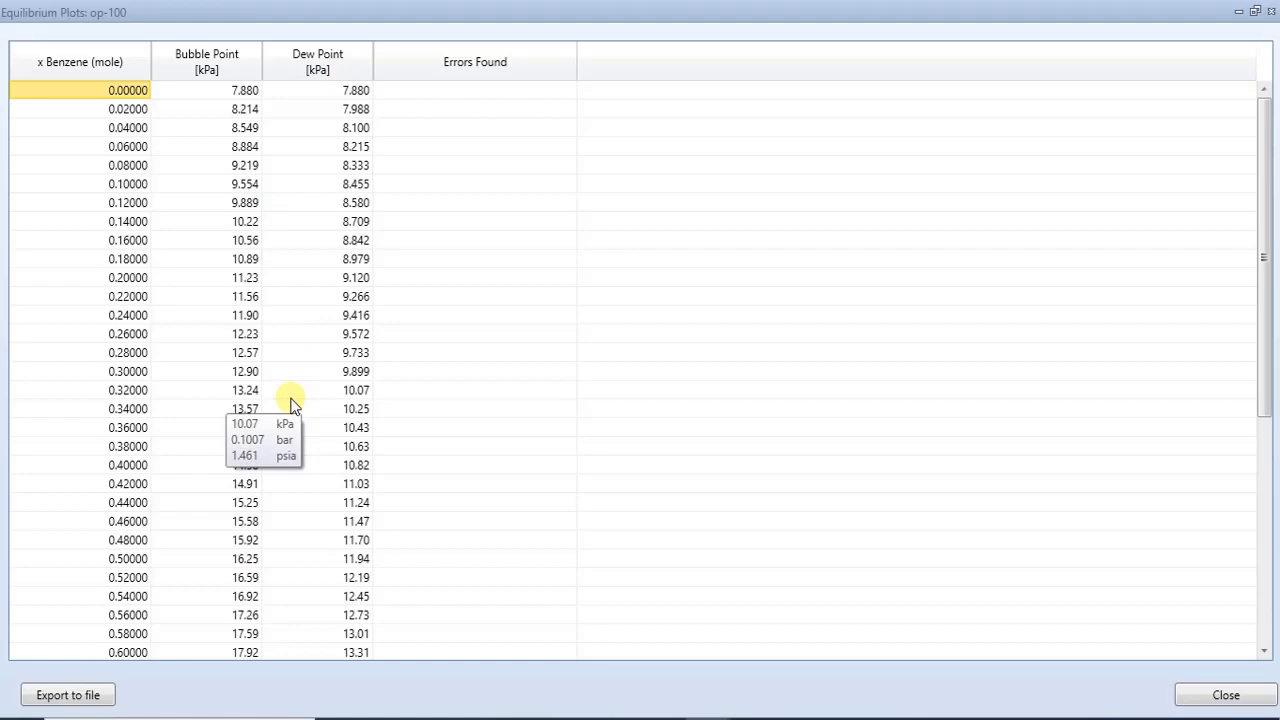
{"action": "mouse_move", "coordinate": [316, 596]}
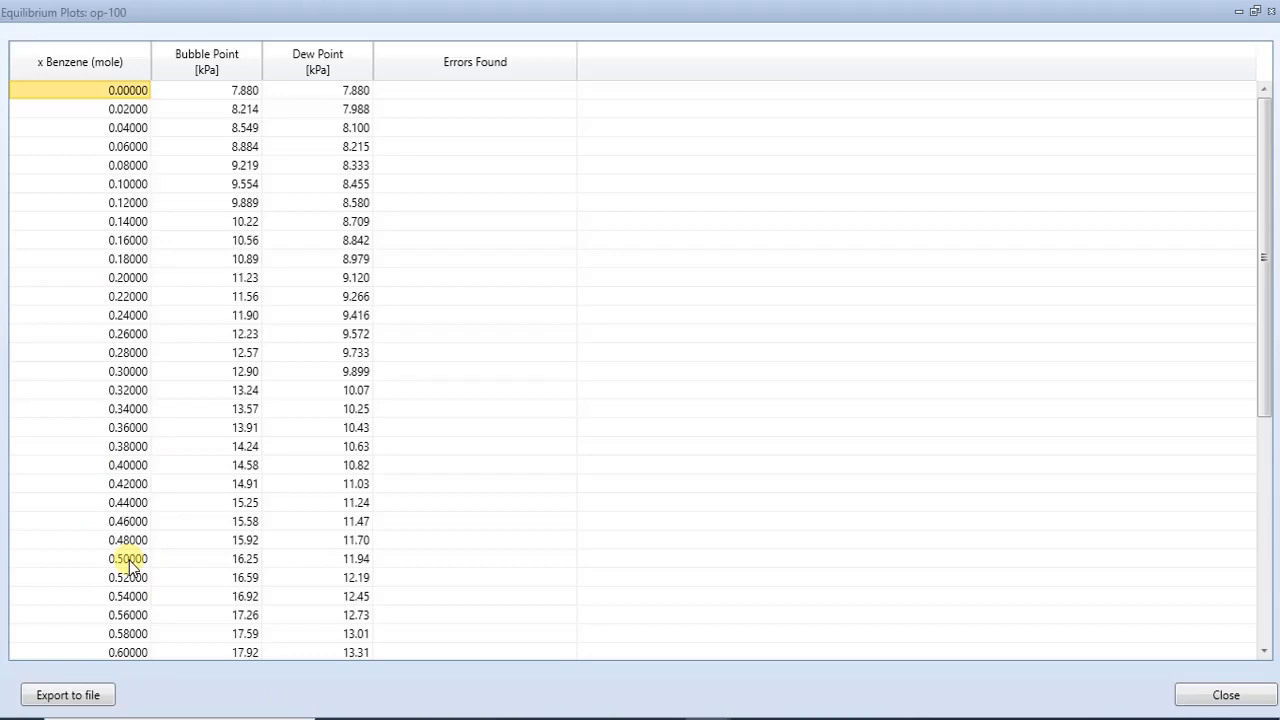
{"action": "mouse_move", "coordinate": [250, 566]}
{"action": "mouse_move", "coordinate": [363, 559]}
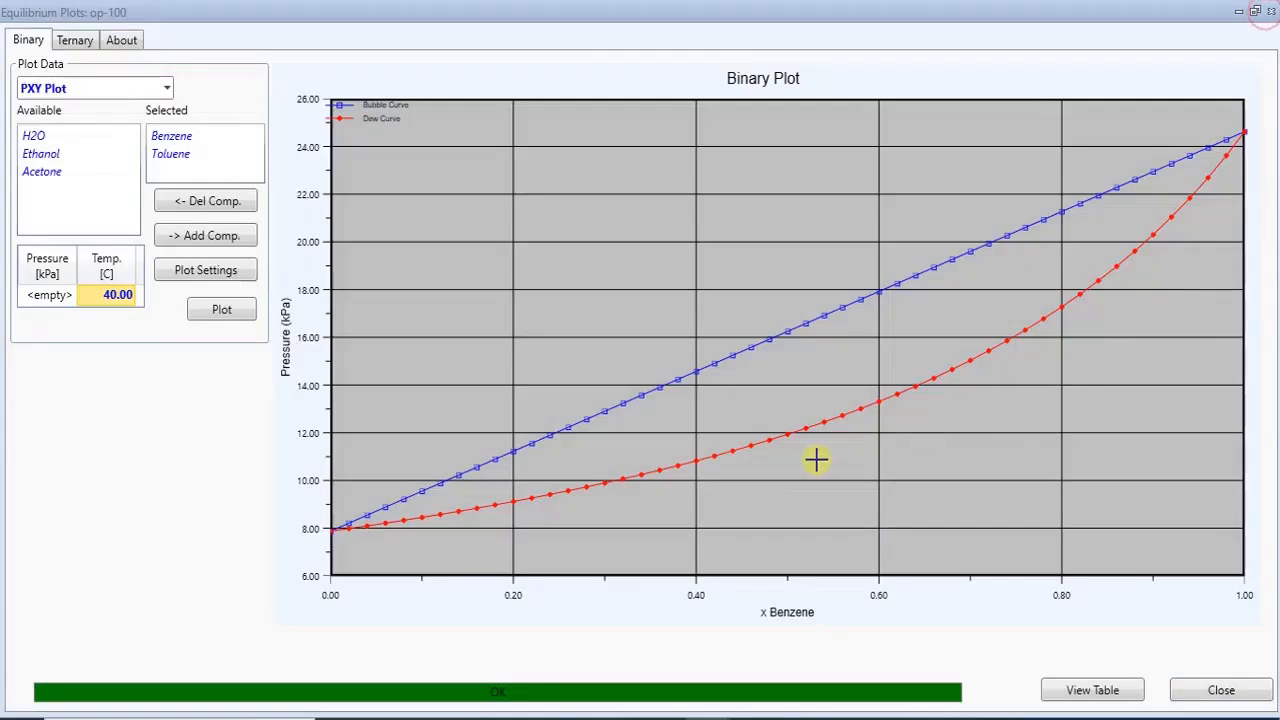
{"action": "left_click", "coordinate": [1270, 10]}
- Close the equilibrium plot and move op-100 and op-101 leftward on the flowsheet
{"action": "left_click", "coordinate": [600, 412]}
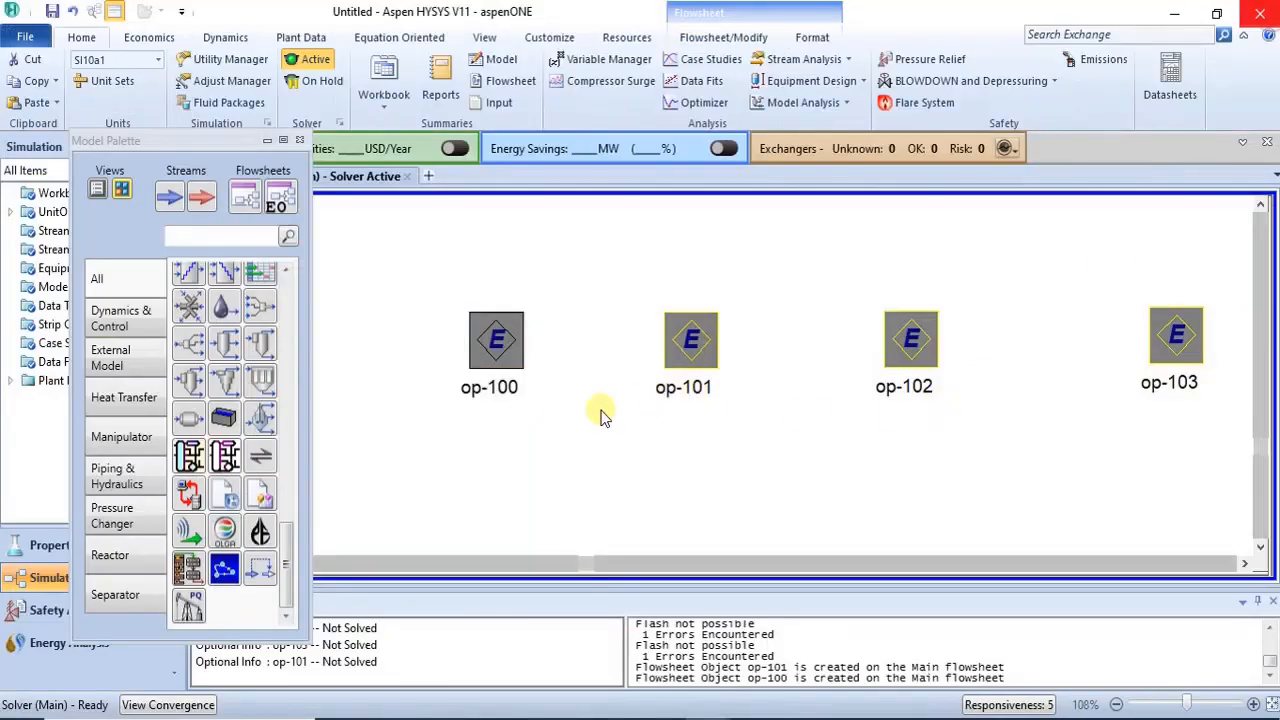
{"action": "left_click_drag", "start_coordinate": [500, 345], "coordinate": [415, 344]}
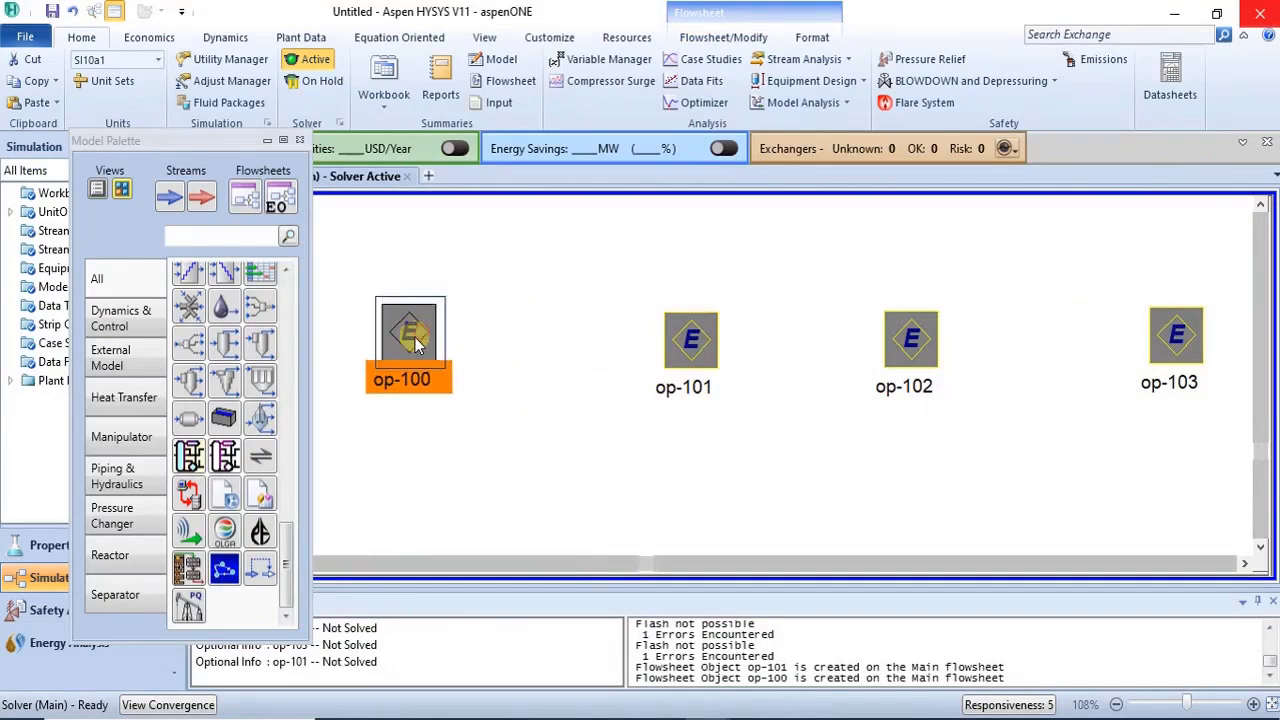
{"action": "left_click", "coordinate": [508, 418]}
{"action": "left_click_drag", "start_coordinate": [706, 364], "coordinate": [552, 360]}
{"action": "left_click", "coordinate": [557, 418]}
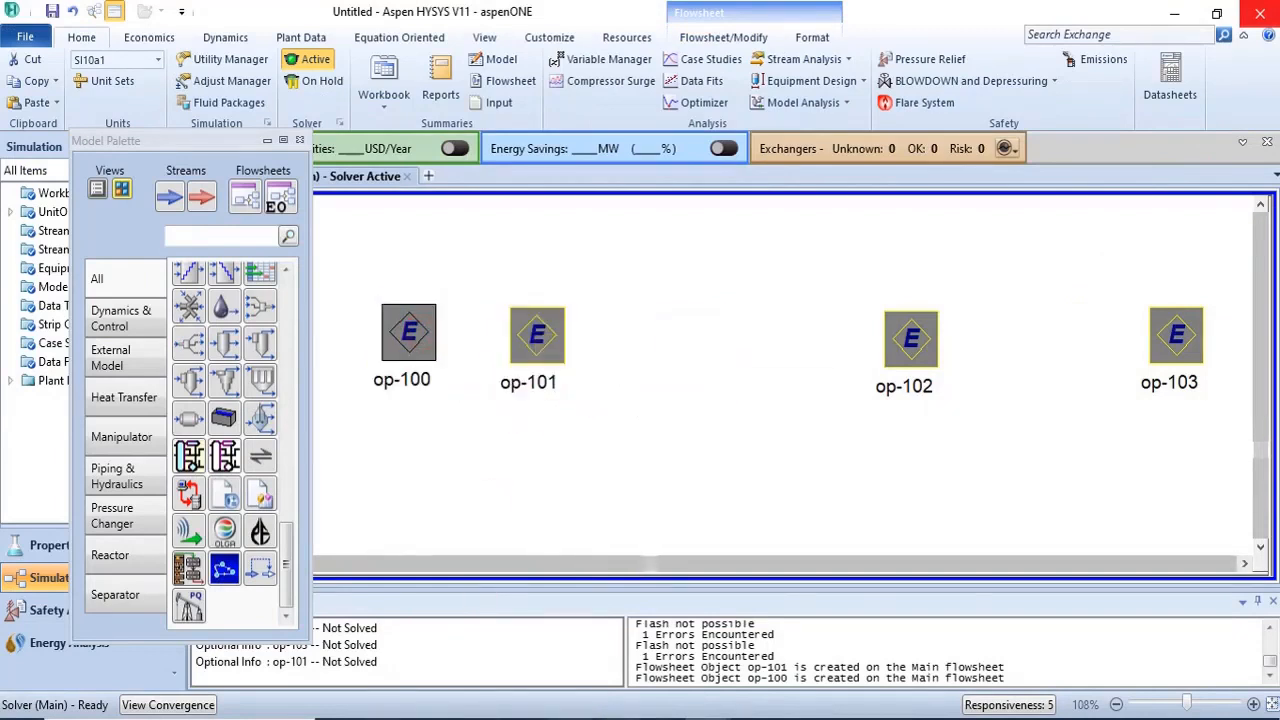
- Switch to the Coulson Richardson textbook PDF showing Example 11.5 on benzene–toluene dew point
{"action": "left_click", "coordinate": [620, 718]}
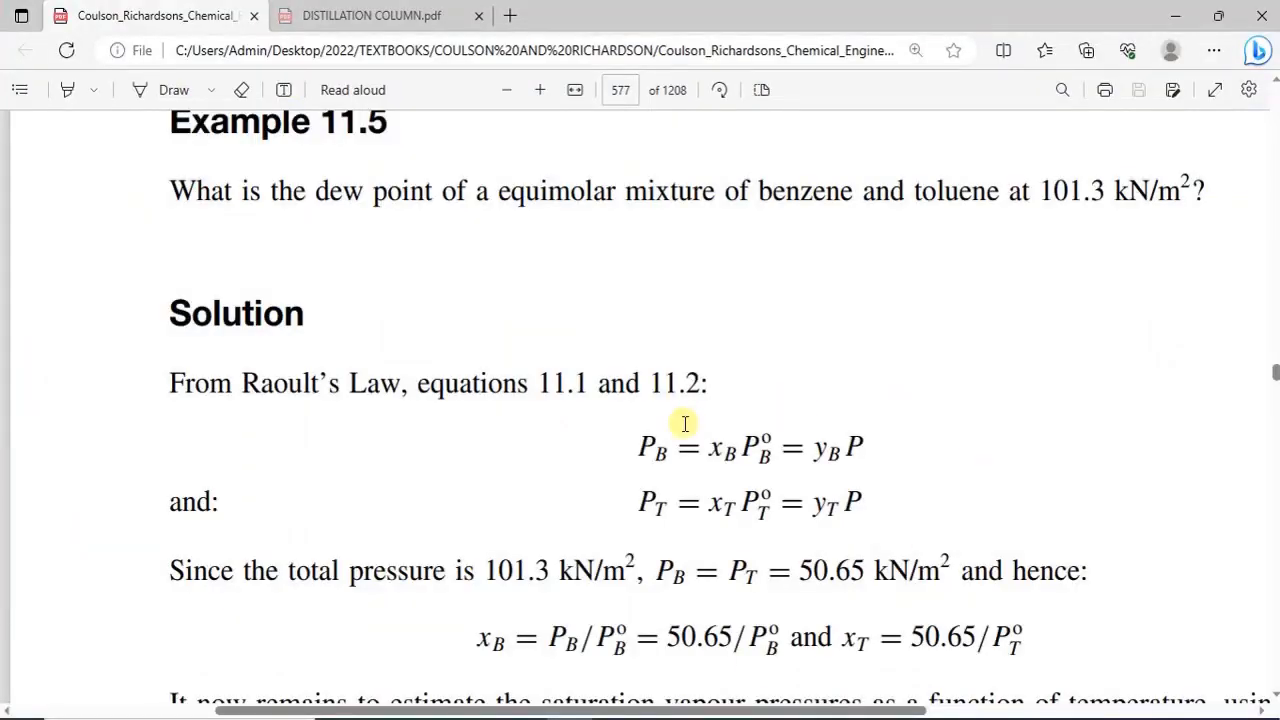
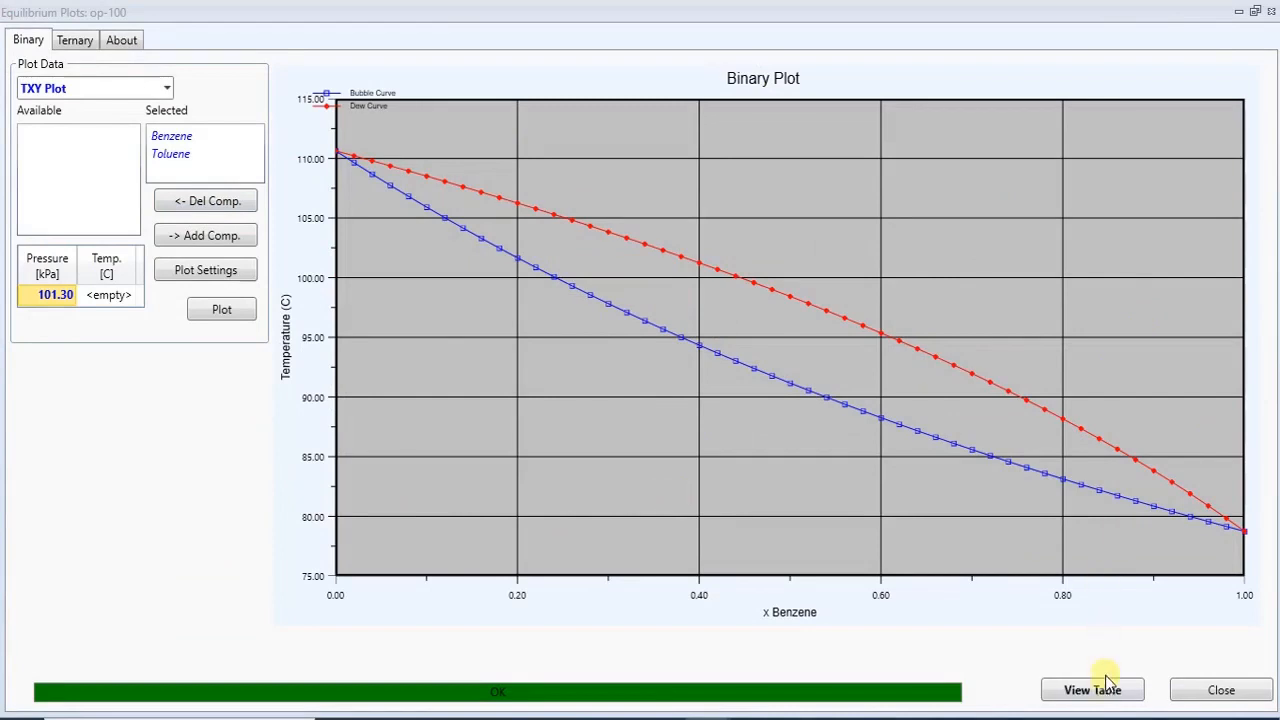
- Open the TXY data table of bubble and dew points against benzene mole fraction at 101.30 kPa, then close it
{"action": "left_click", "coordinate": [1098, 690]}
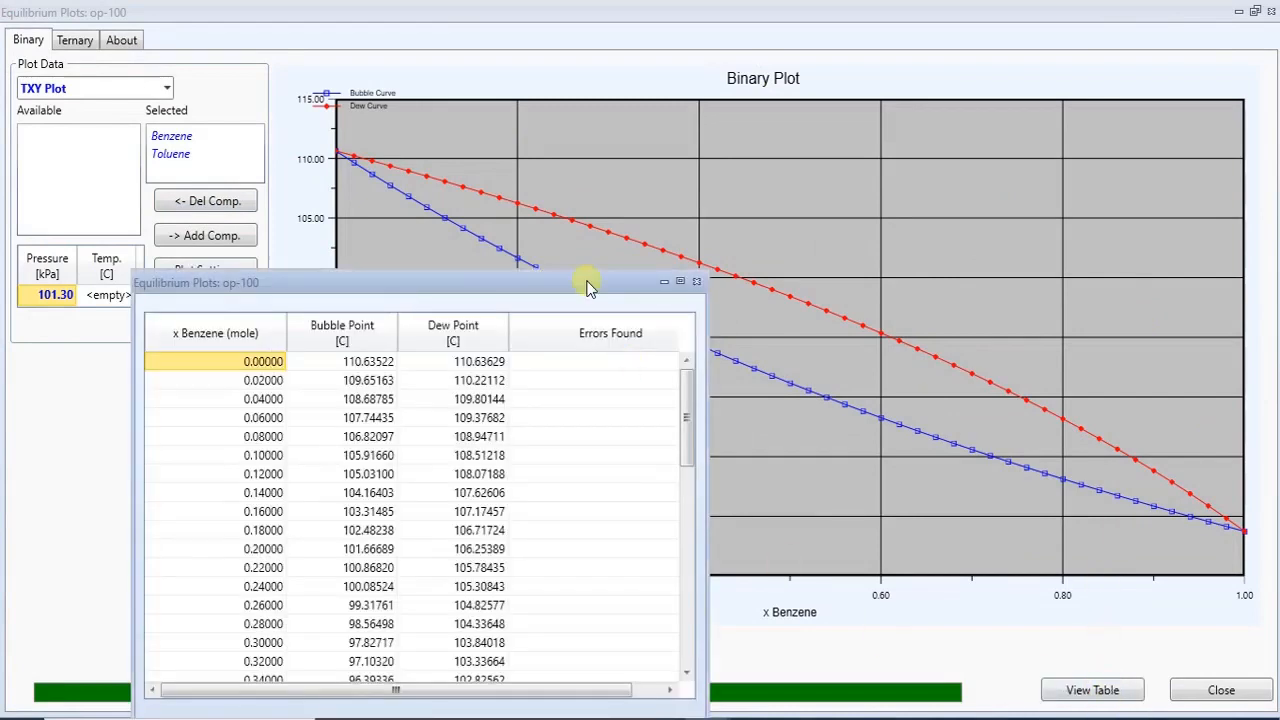
{"action": "left_click_drag", "start_coordinate": [588, 281], "coordinate": [670, 208]}
{"action": "left_click_drag", "start_coordinate": [725, 171], "coordinate": [747, 153]}
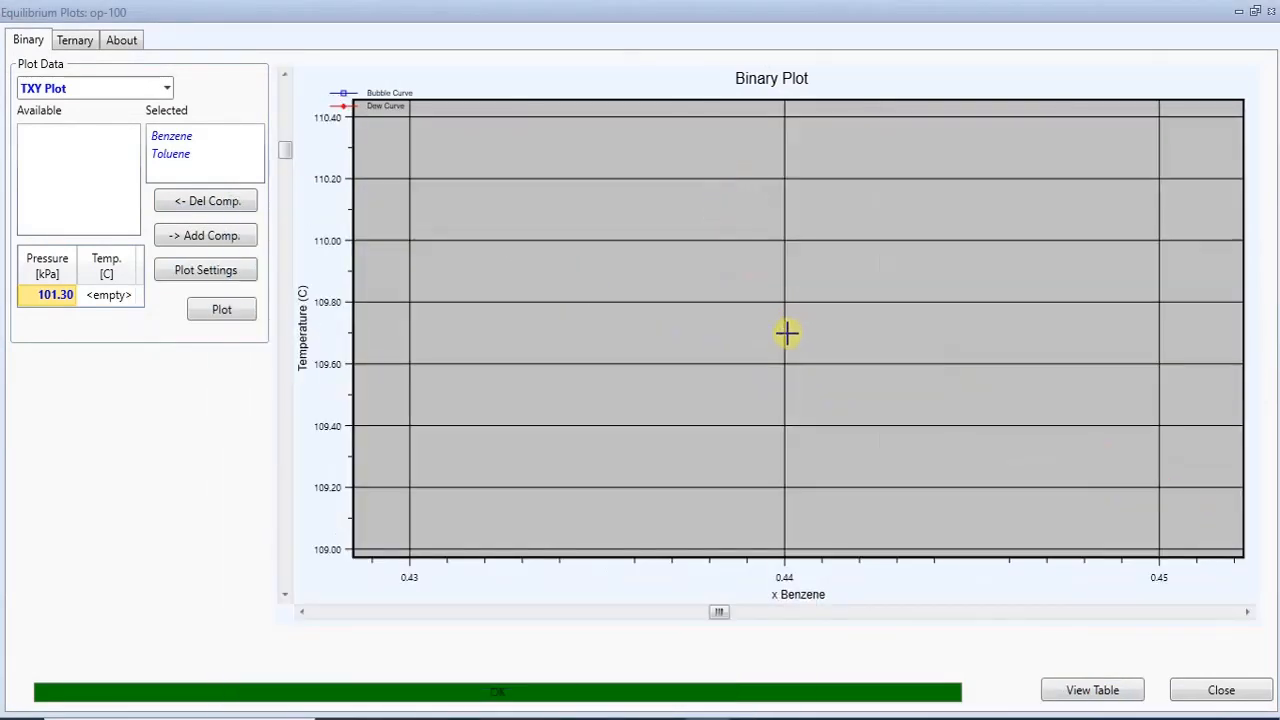
{"action": "left_click", "coordinate": [531, 614]}
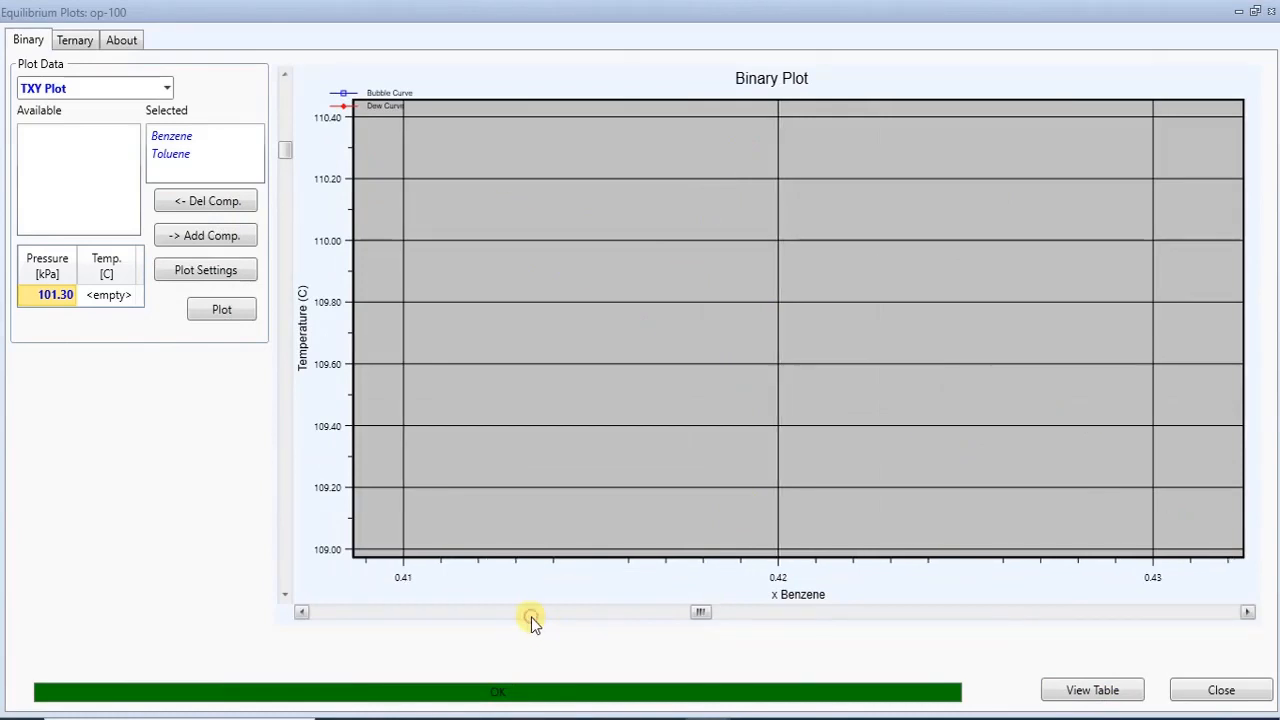
{"action": "left_click", "coordinate": [527, 614]}
{"action": "left_click", "coordinate": [1097, 692]}
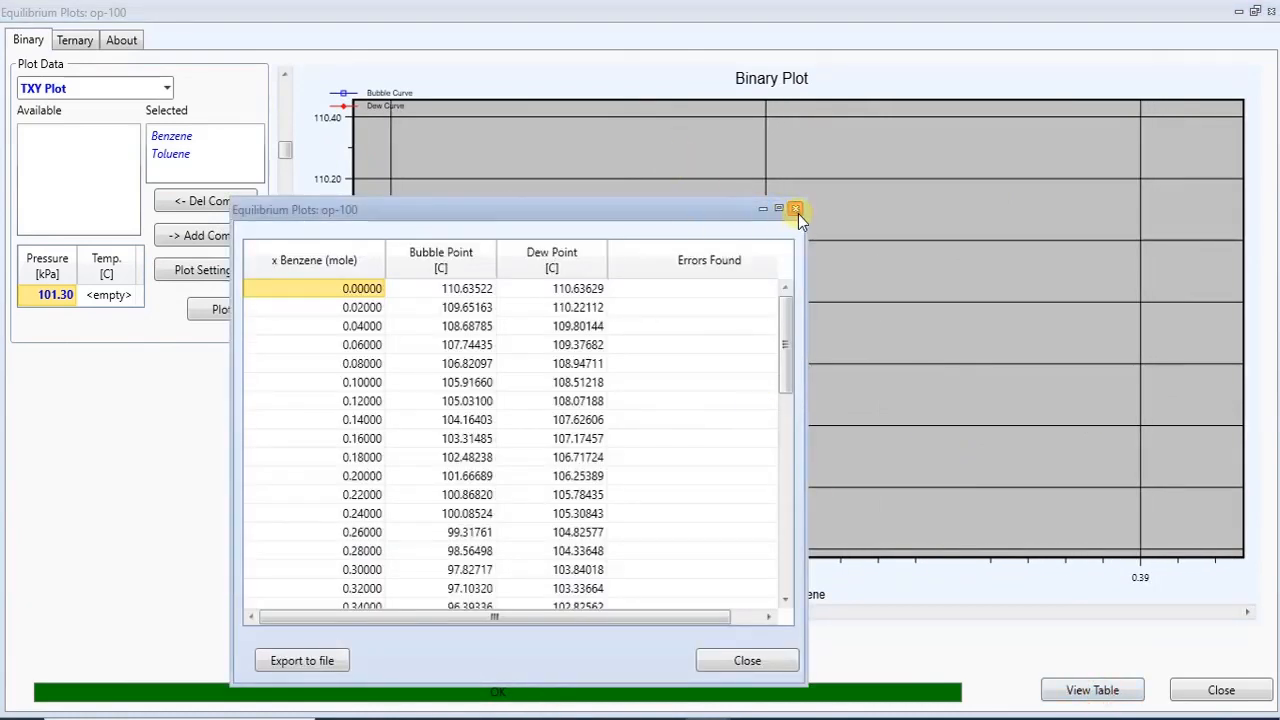
{"action": "left_click", "coordinate": [795, 210]}
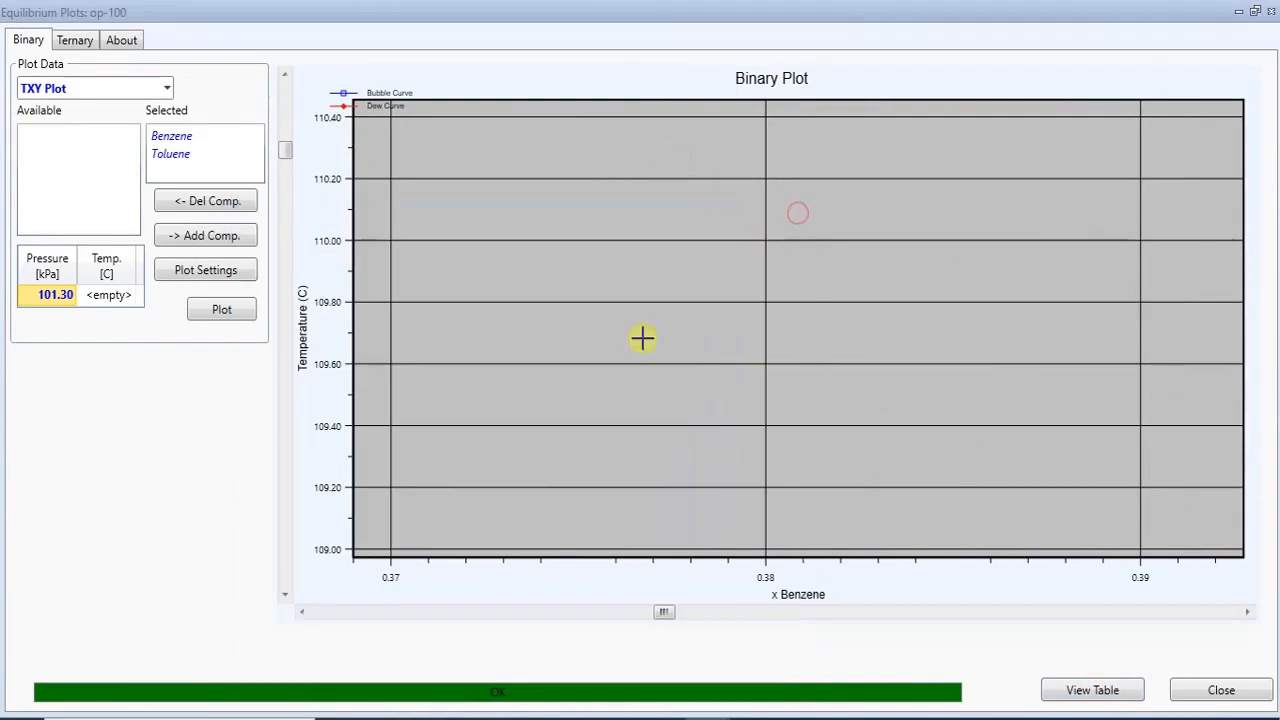
- Re-enter 101.3 kPa as the plot pressure, regenerate the TXY plot and reset its zoom to the full curves
{"action": "left_click", "coordinate": [57, 303]}
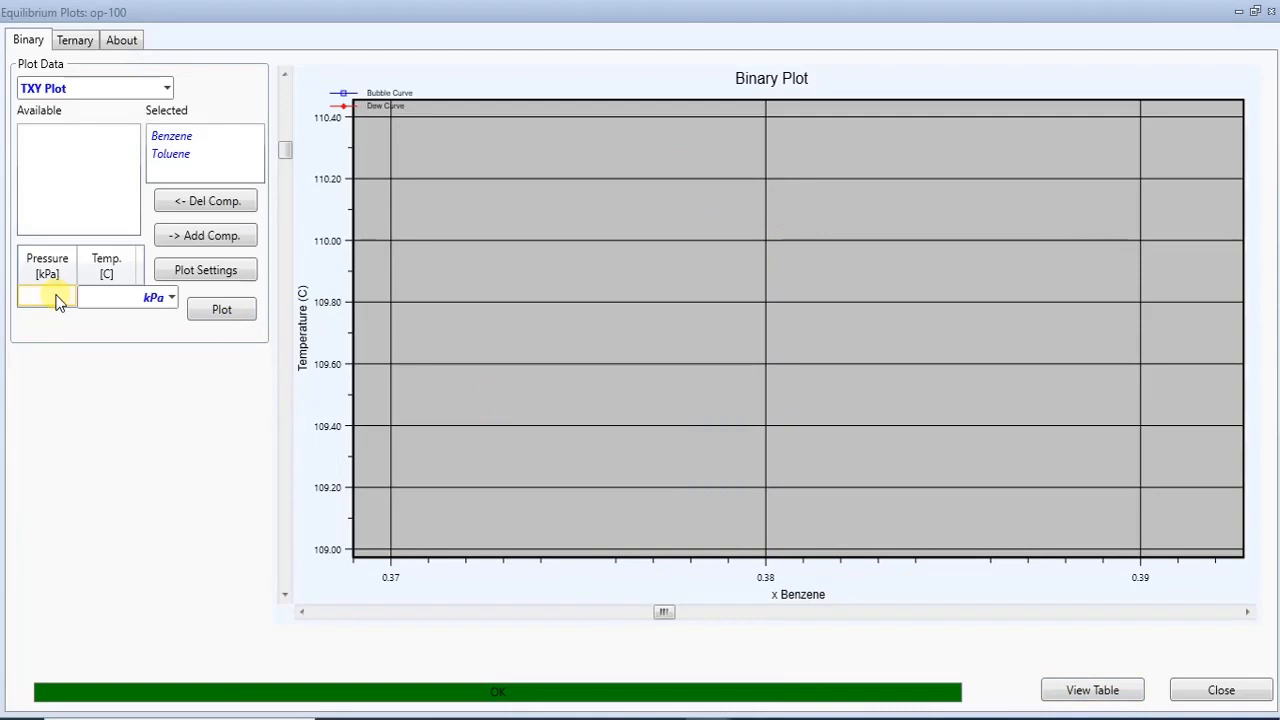
{"action": "key", "text": "Return"}
{"action": "left_click", "coordinate": [57, 297]}
{"action": "type", "text": "1"}
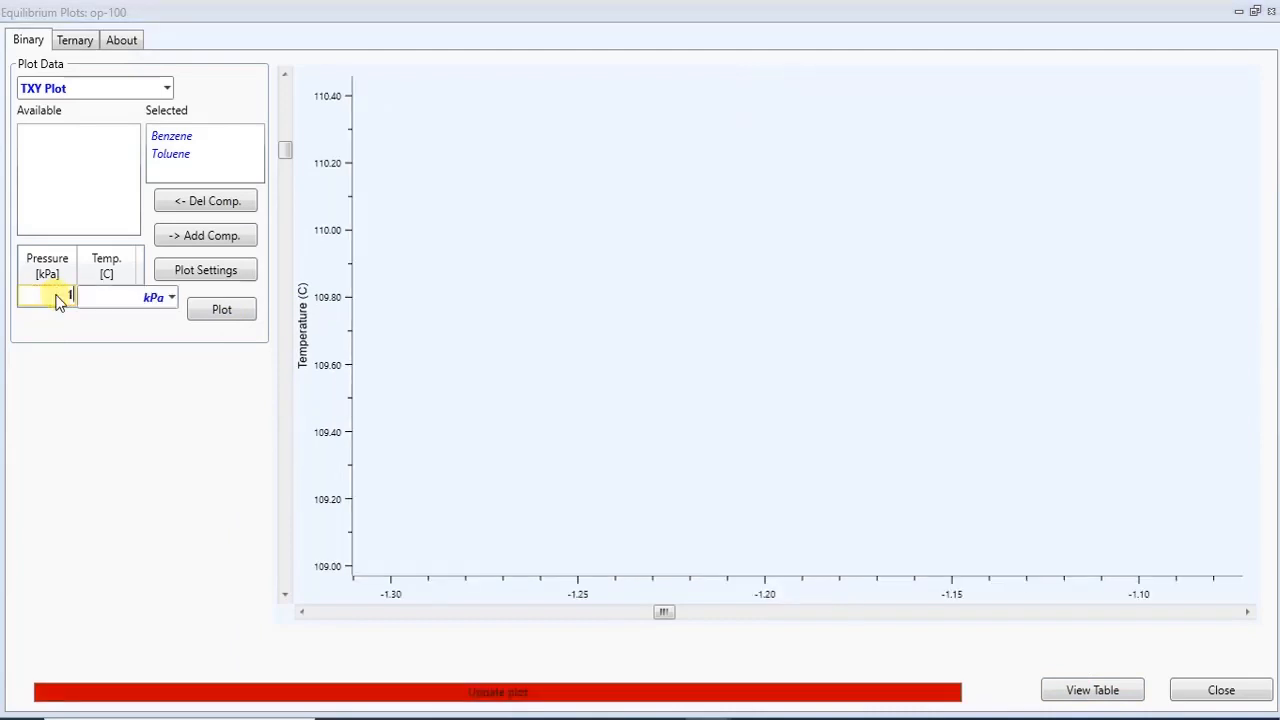
{"action": "type", "text": "01.3"}
{"action": "key", "text": "Return"}
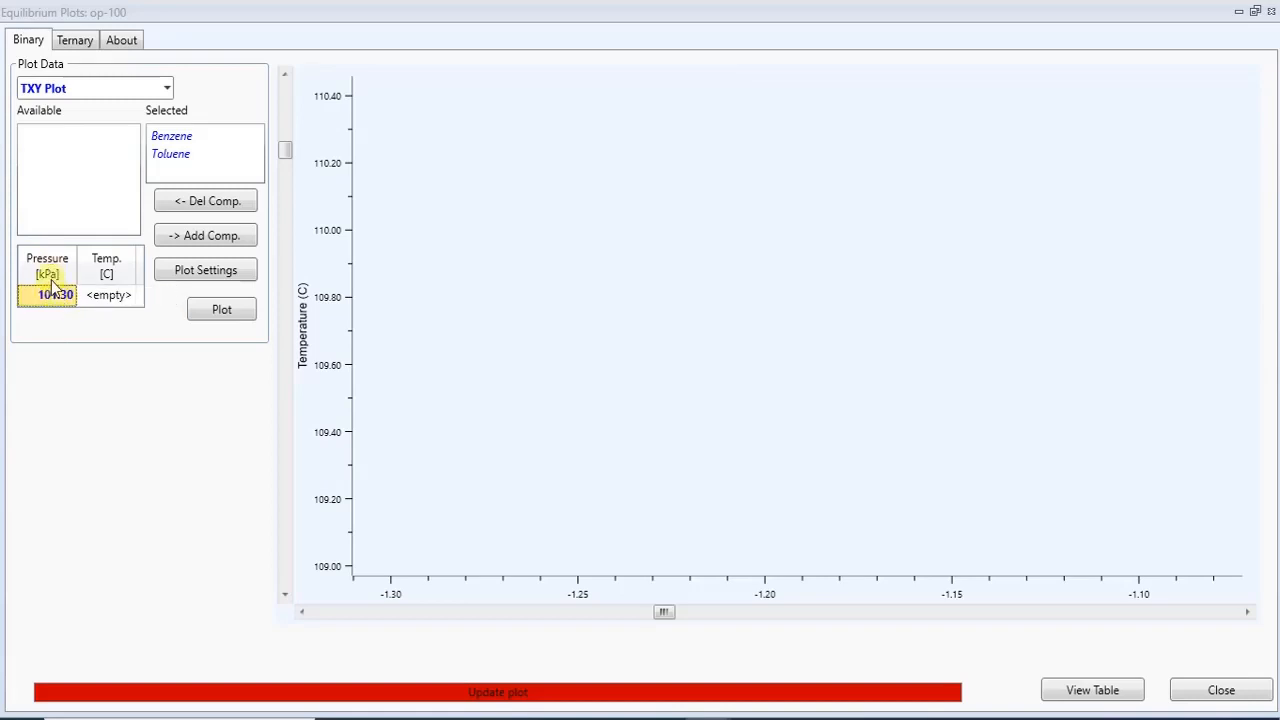
{"action": "left_click", "coordinate": [214, 310]}
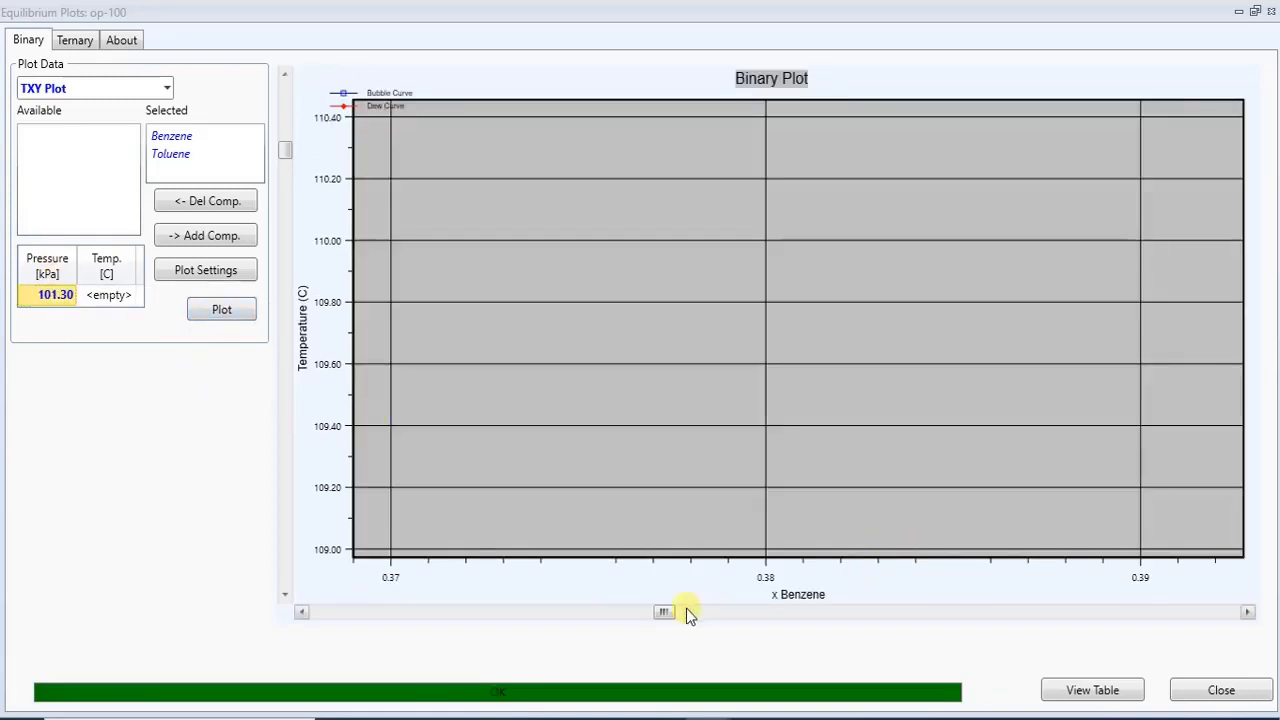
{"action": "right_click", "coordinate": [724, 322]}
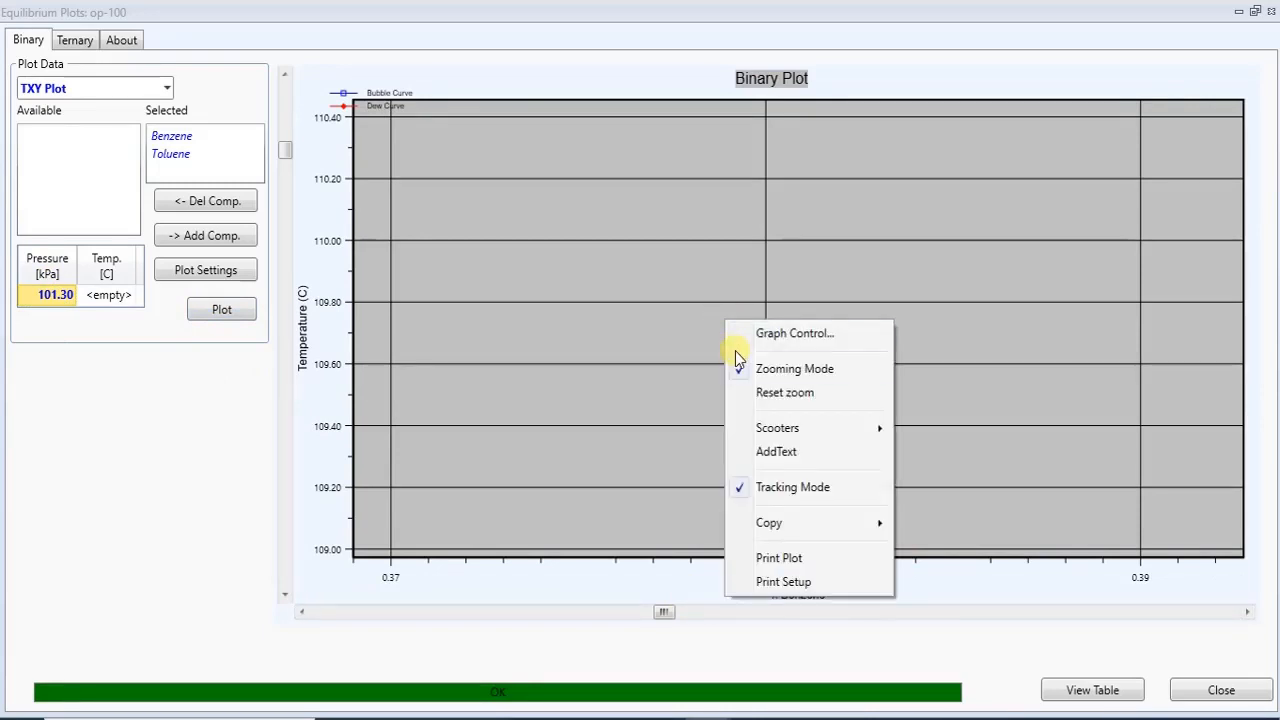
{"action": "left_click", "coordinate": [775, 393]}
{"action": "left_click_drag", "start_coordinate": [723, 318], "coordinate": [621, 486]}
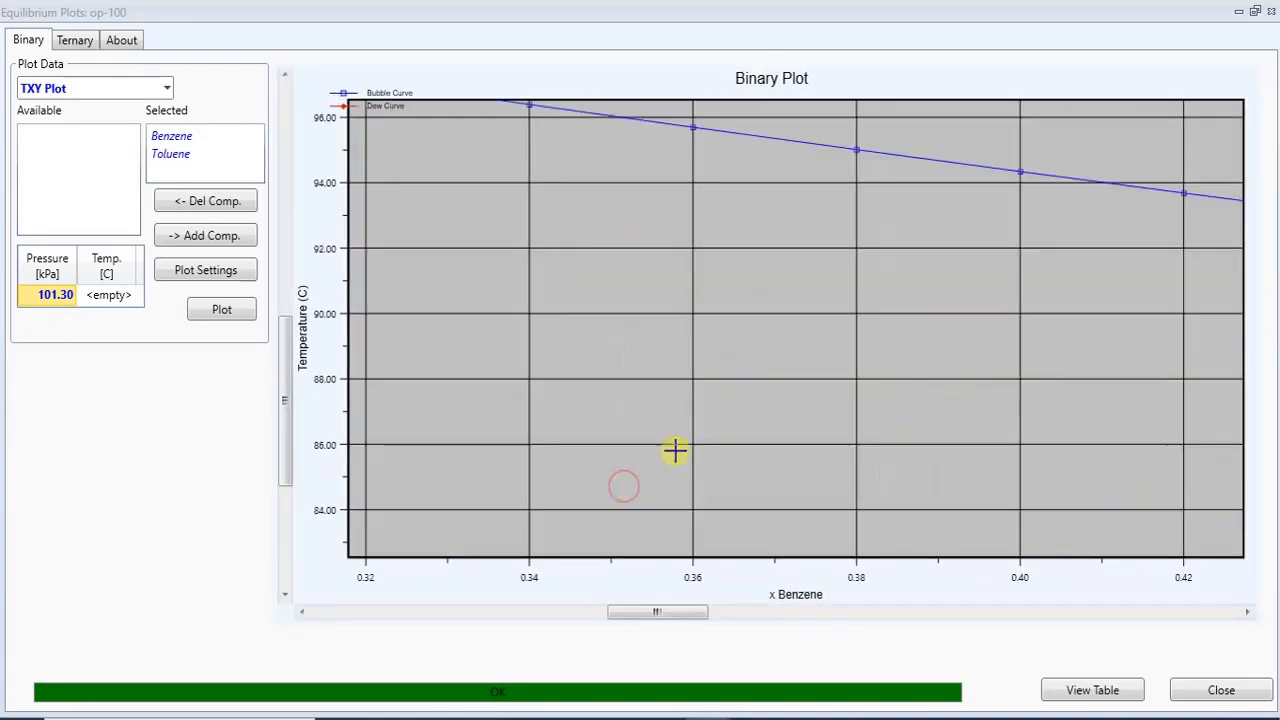
{"action": "right_click", "coordinate": [741, 348]}
{"action": "left_click", "coordinate": [789, 423]}
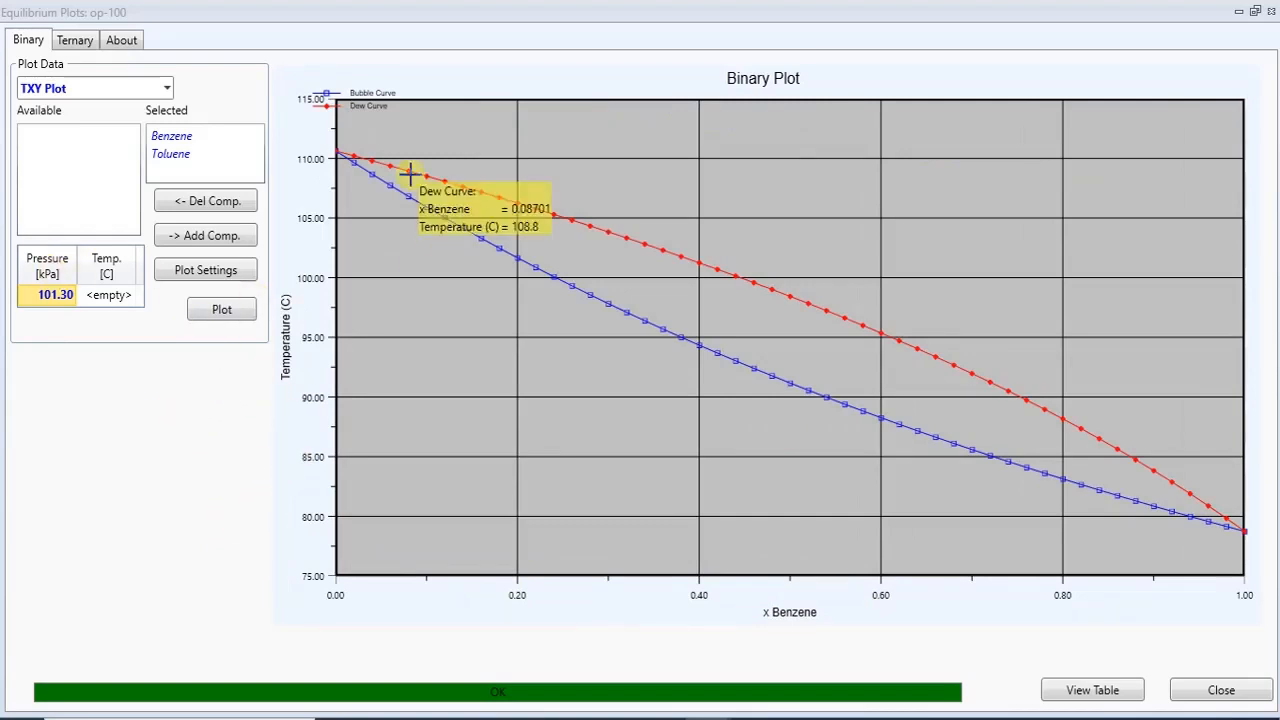
- Open the TXY data table, maximize it, and examine the dew point at 0.5 benzene mole fraction
{"action": "left_click", "coordinate": [1128, 690]}
{"action": "left_click_drag", "start_coordinate": [423, 163], "coordinate": [618, 120]}
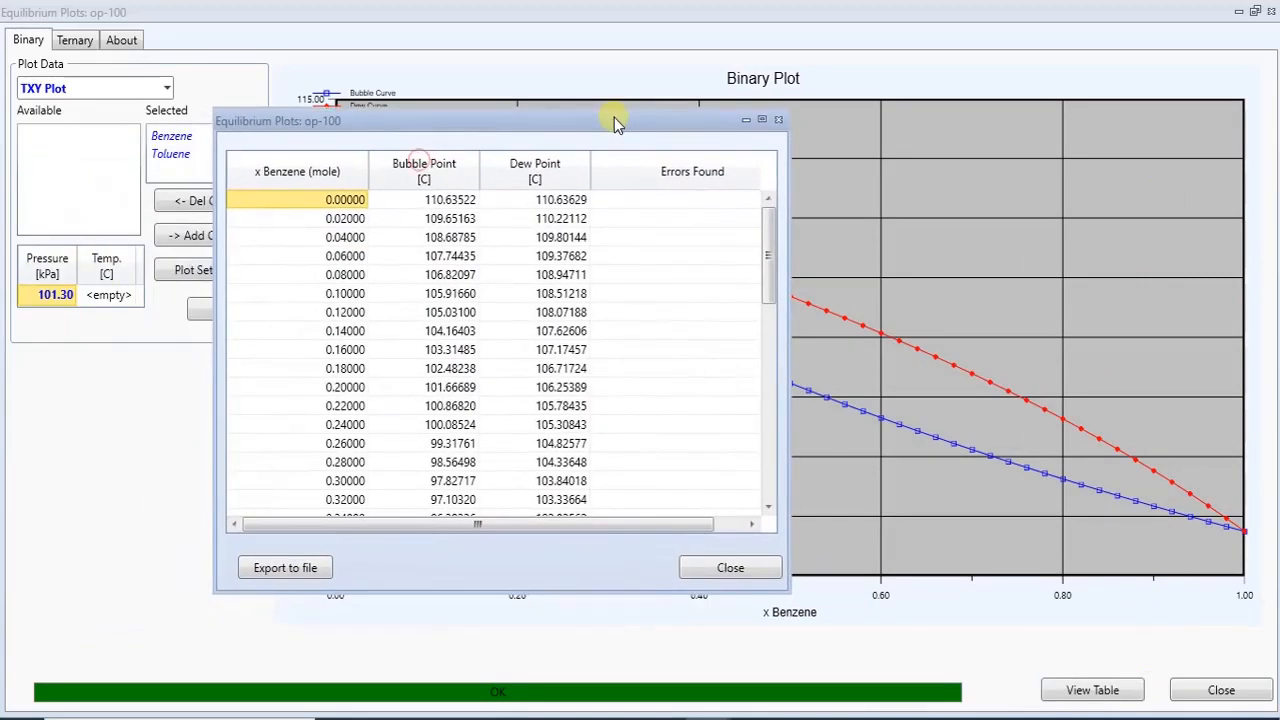
{"action": "left_click", "coordinate": [562, 719]}
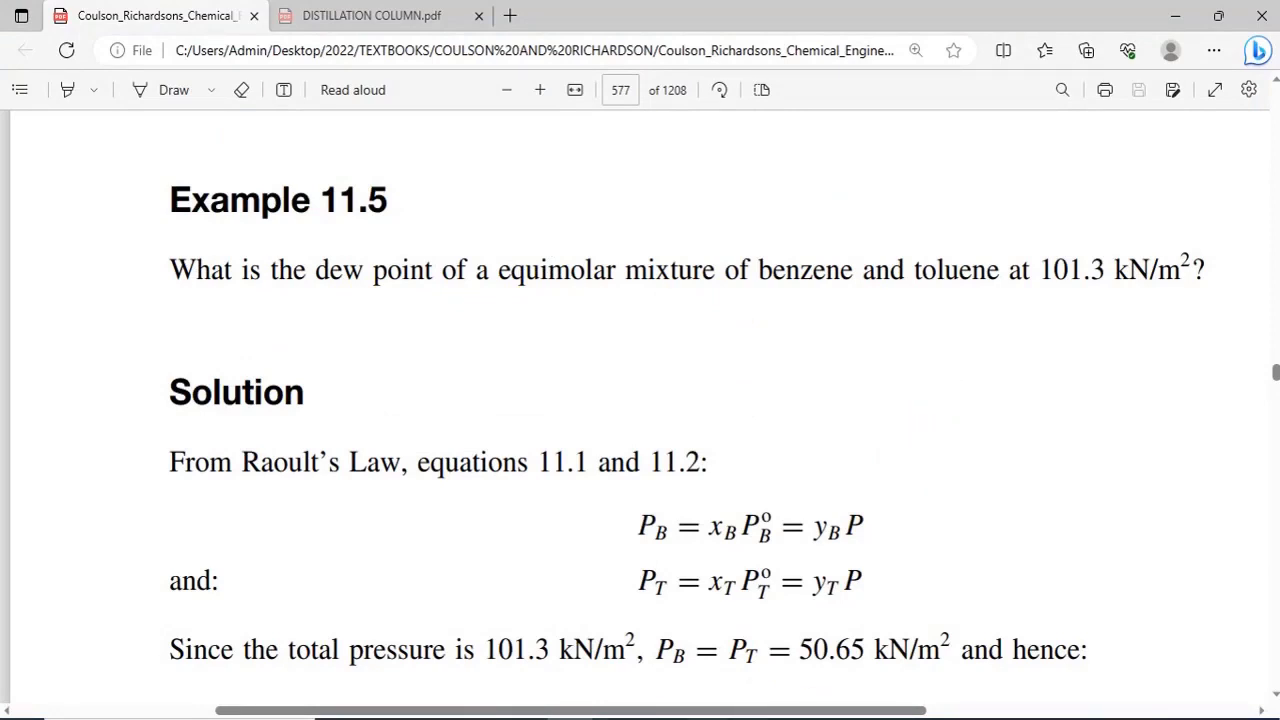
{"action": "mouse_move", "coordinate": [710, 719]}
{"action": "left_click", "coordinate": [1132, 680]}
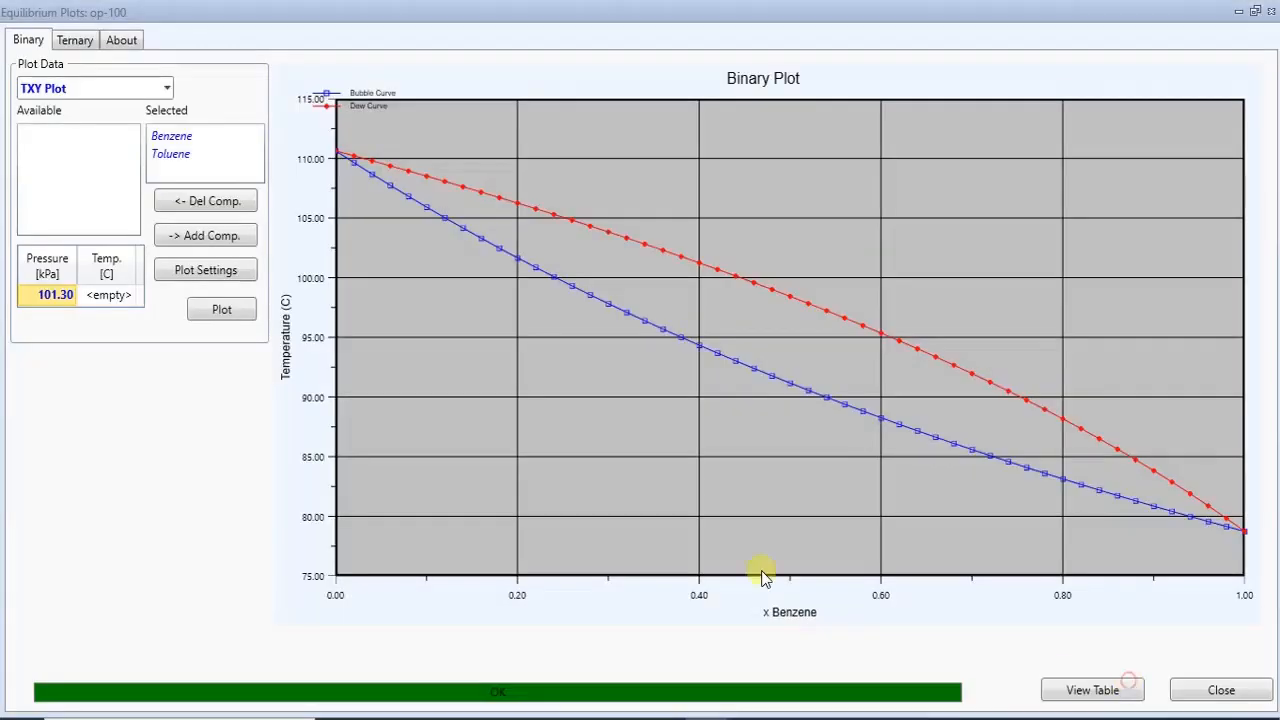
{"action": "left_click", "coordinate": [1080, 689]}
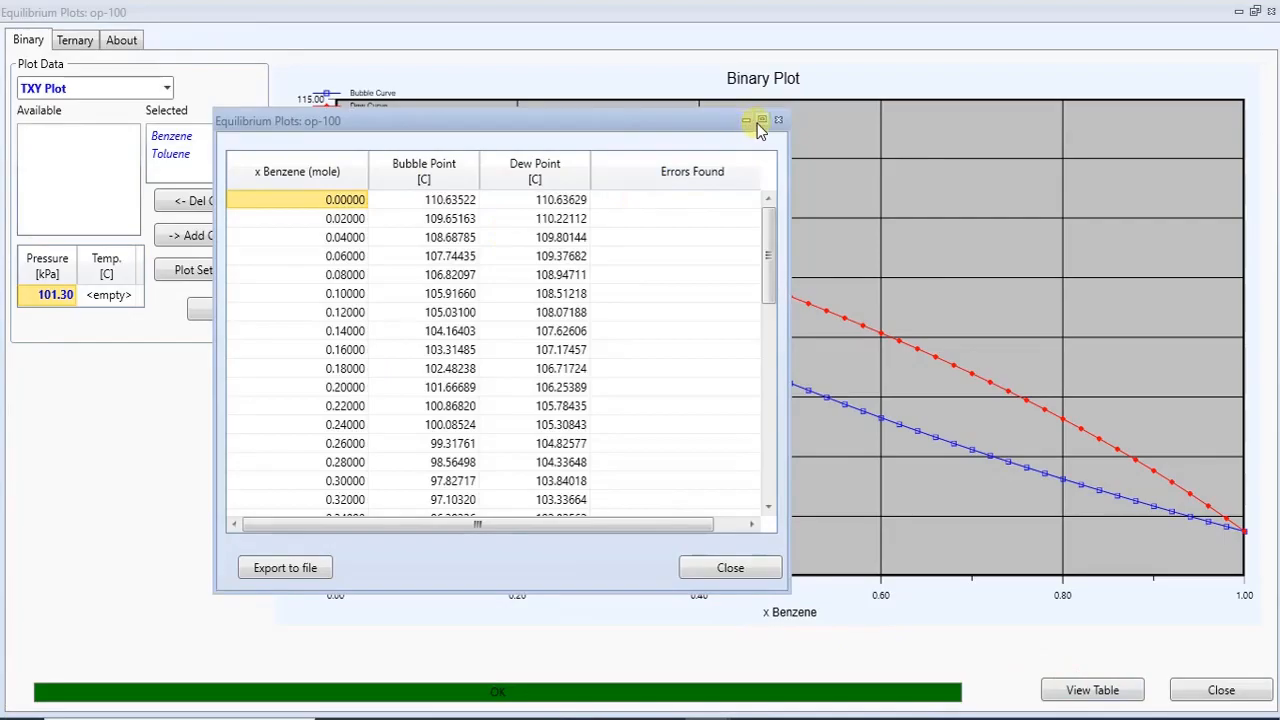
{"action": "left_click", "coordinate": [761, 121]}
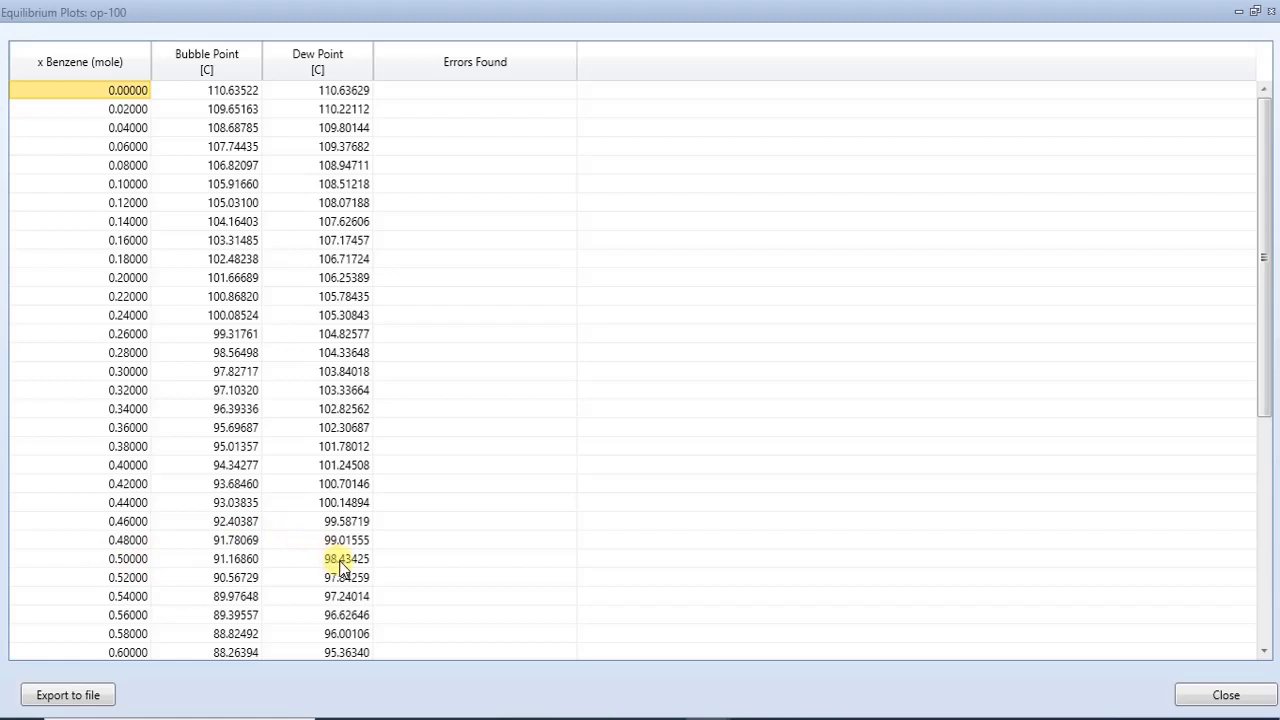
{"action": "mouse_move", "coordinate": [340, 567]}
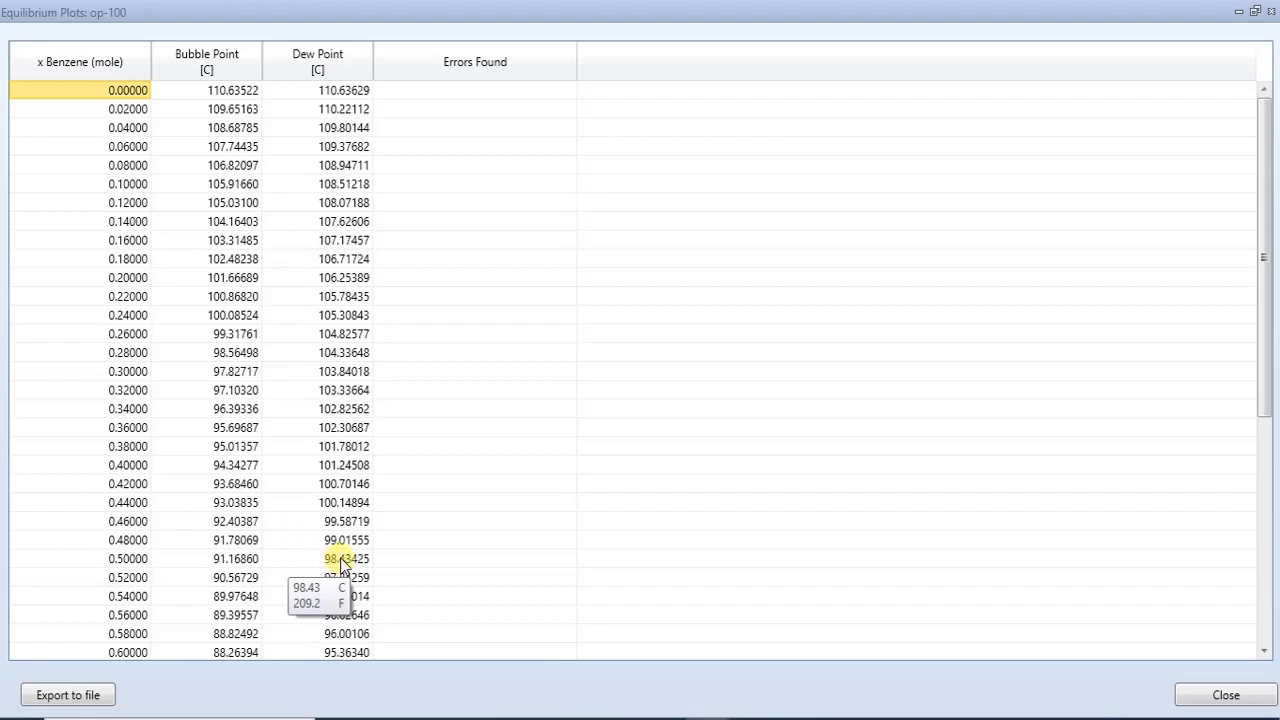
- Switch to the Coulson Richardson PDF and scroll Example 11.5 down to its dew point trial table
{"action": "left_click", "coordinate": [562, 718]}
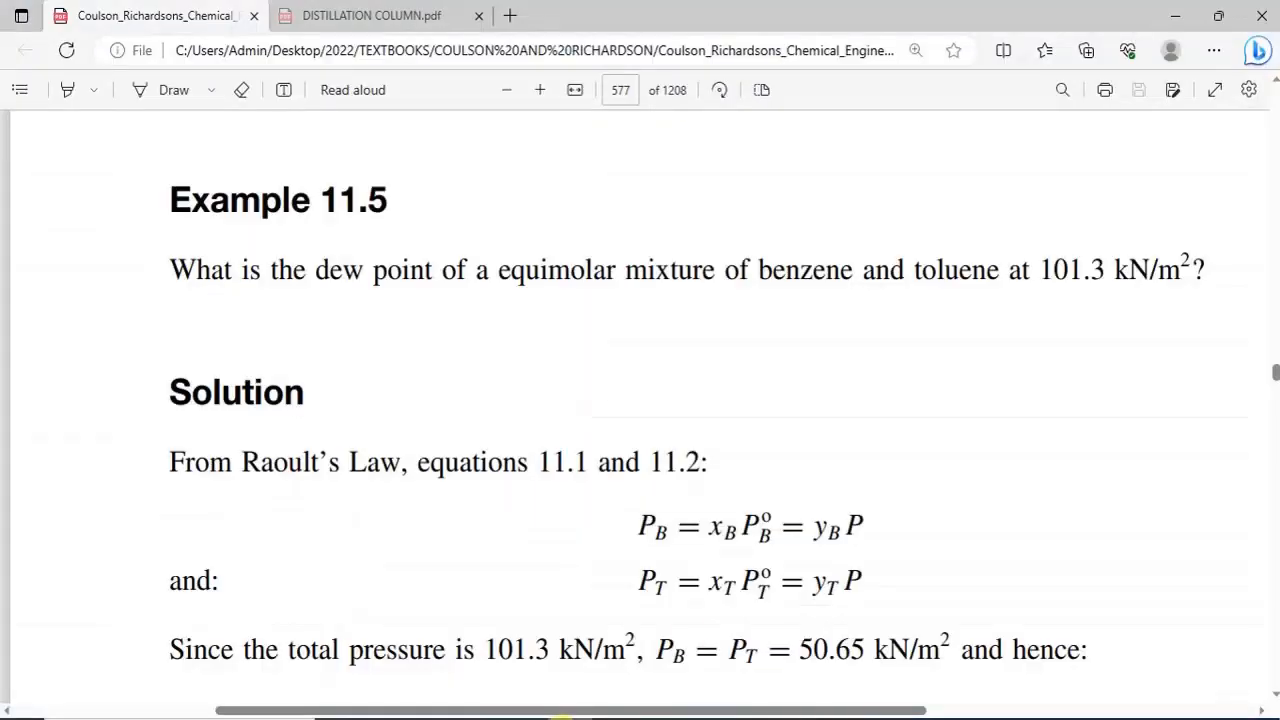
{"action": "left_click", "coordinate": [1273, 698]}
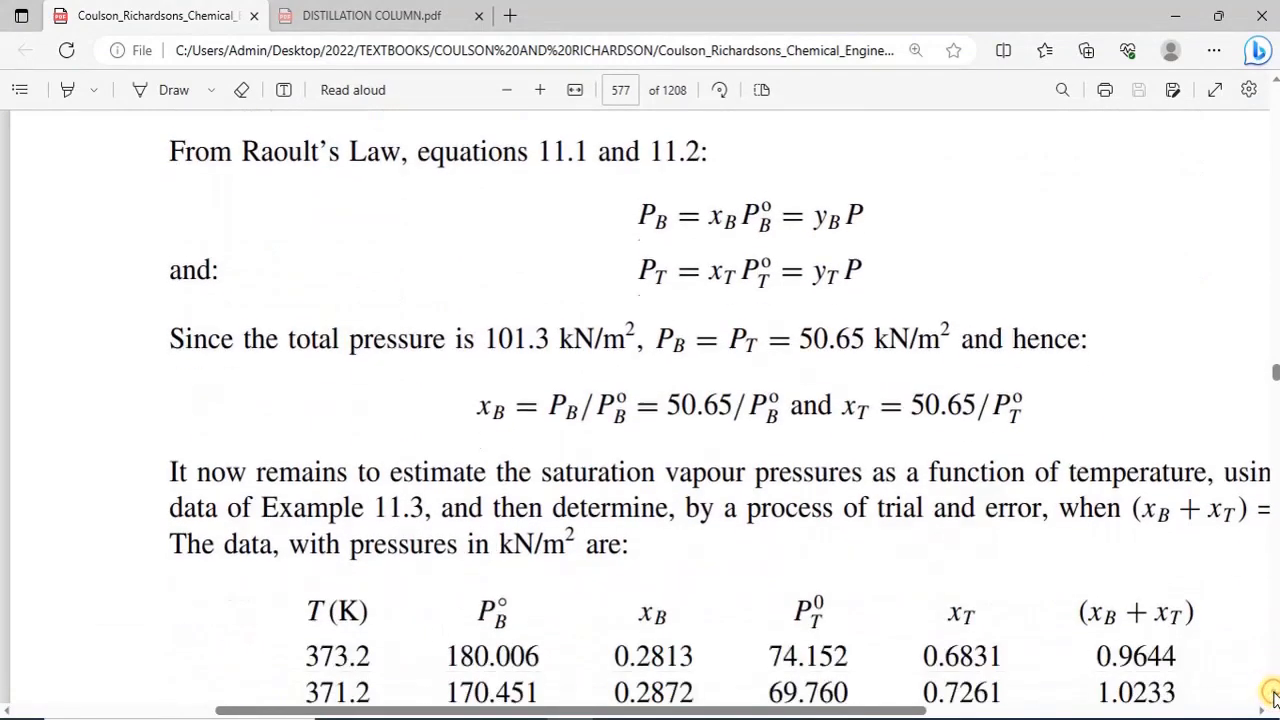
{"action": "left_click", "coordinate": [1273, 698]}
{"action": "left_click", "coordinate": [1273, 698]}
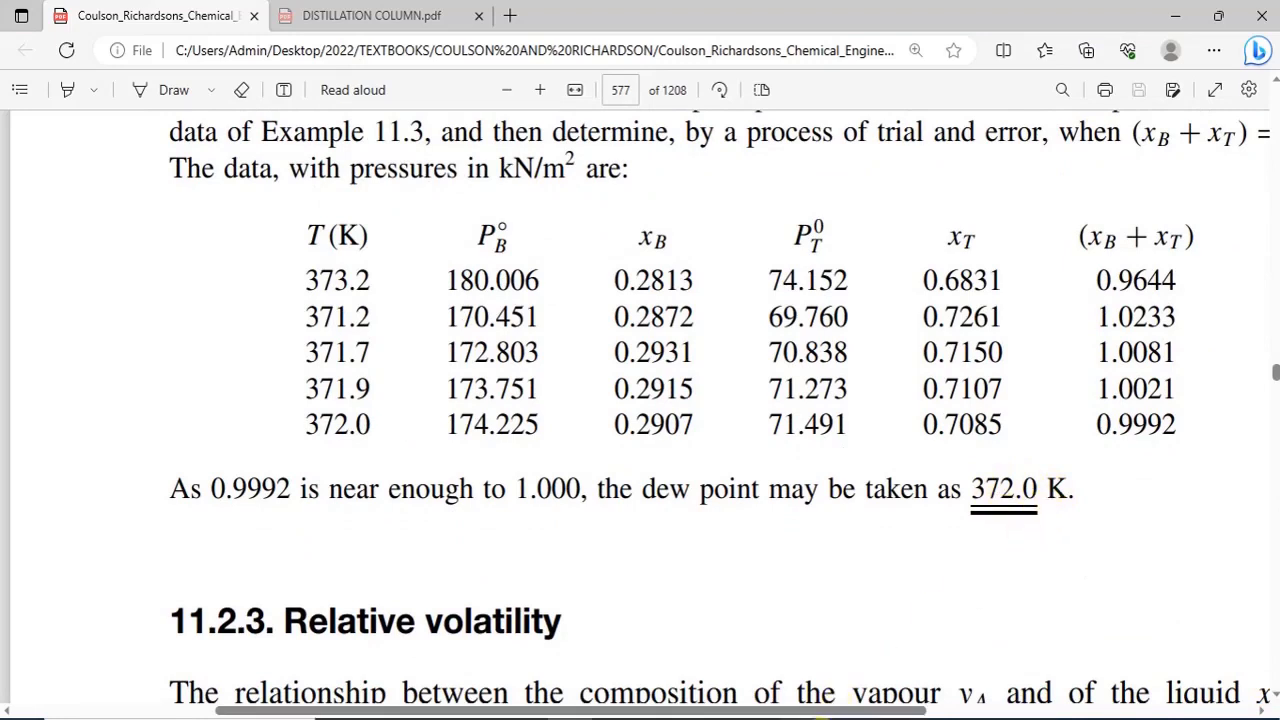
- Compare the HYSYS dew point table with the textbook's dew point result, then close the table and the equilibrium plot
{"action": "mouse_move", "coordinate": [705, 718]}
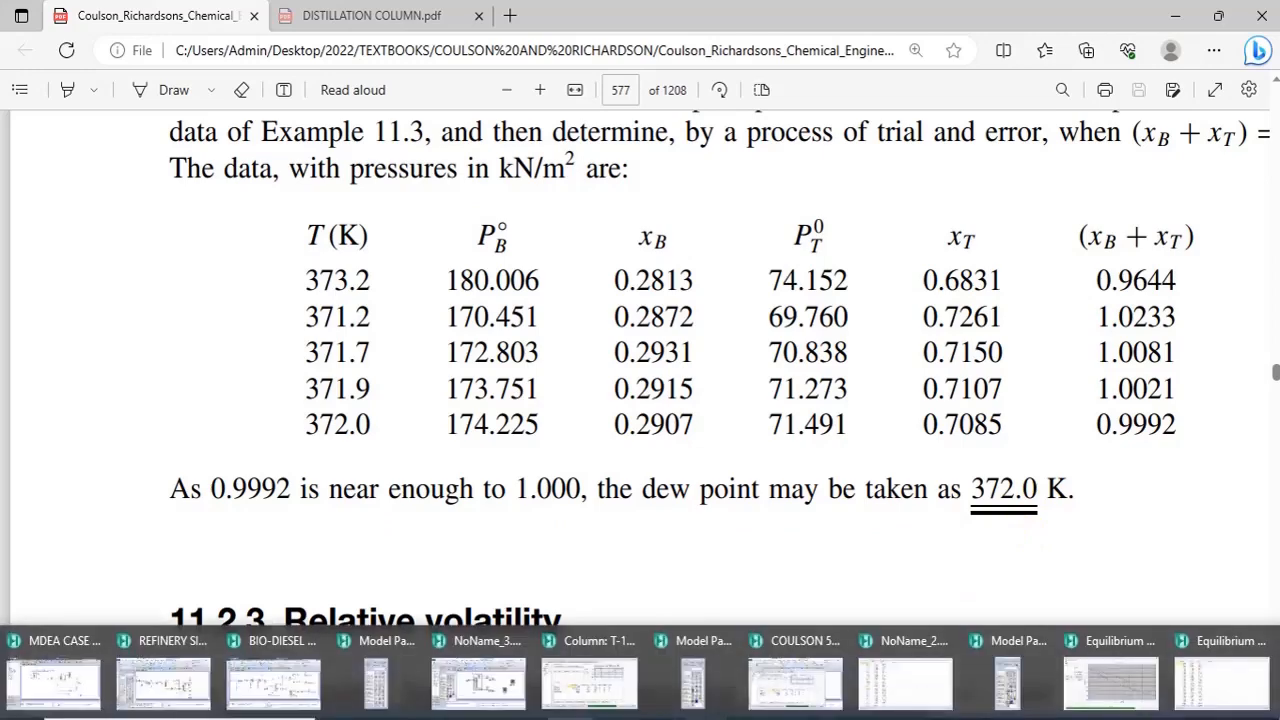
{"action": "left_click", "coordinate": [1112, 682]}
{"action": "left_click", "coordinate": [1224, 684]}
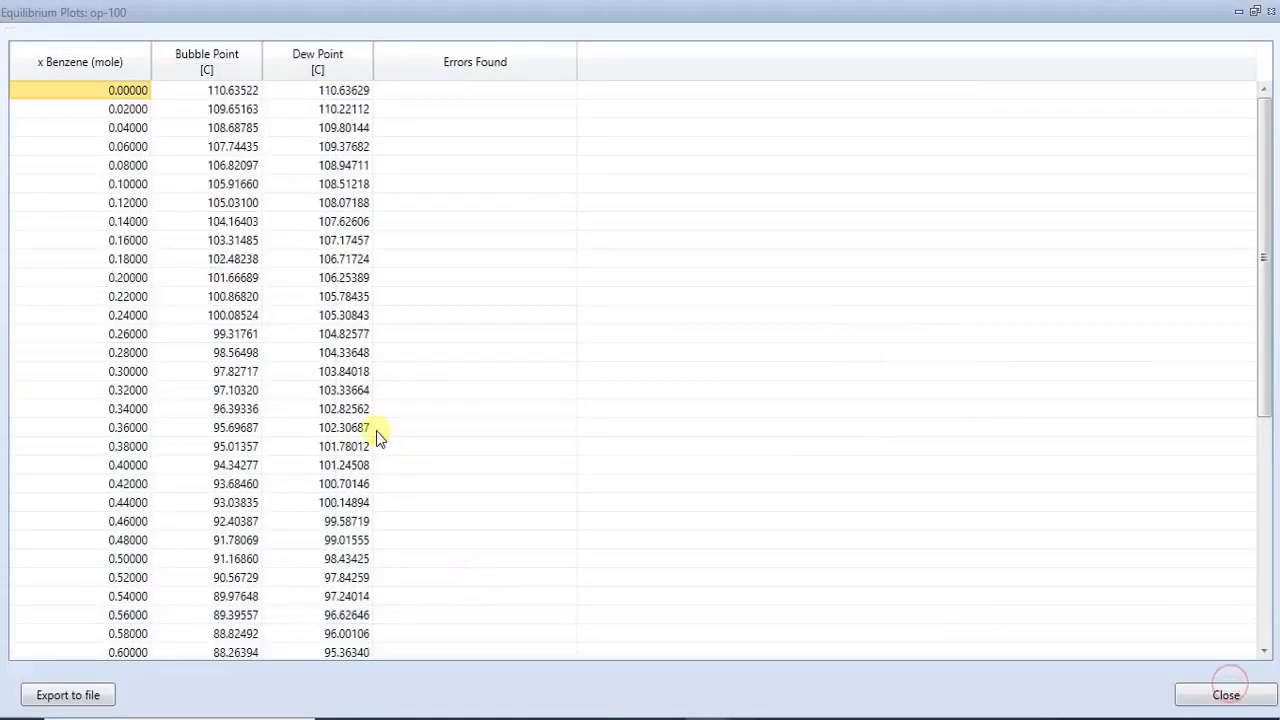
{"action": "mouse_move", "coordinate": [366, 430]}
{"action": "mouse_move", "coordinate": [363, 566]}
{"action": "left_click", "coordinate": [568, 718]}
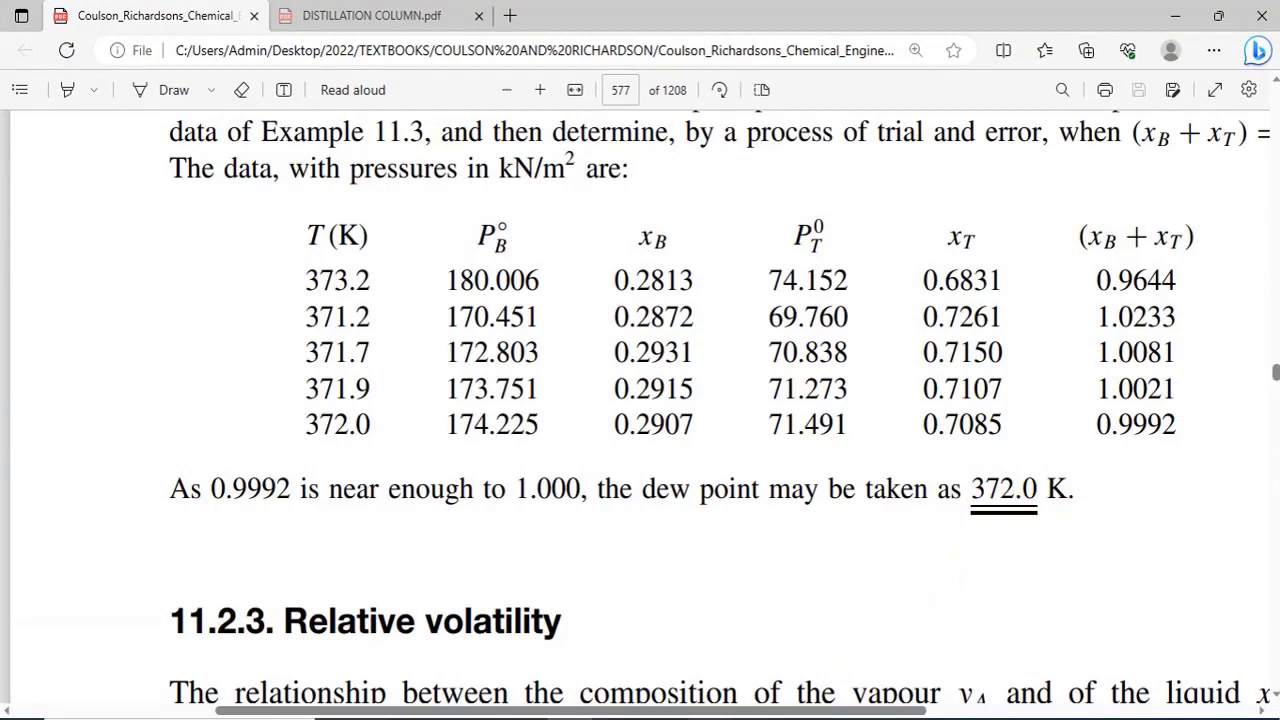
{"action": "left_click", "coordinate": [1180, 685]}
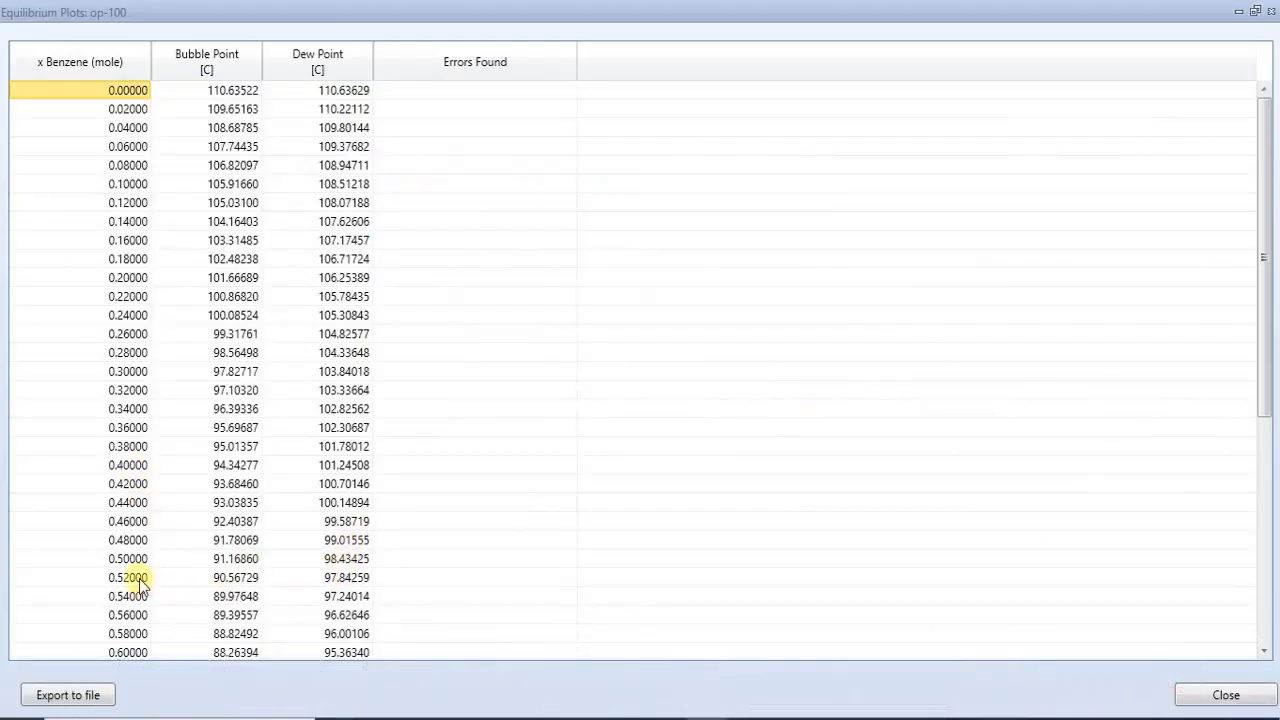
{"action": "mouse_move", "coordinate": [349, 570]}
{"action": "left_click", "coordinate": [1268, 12]}
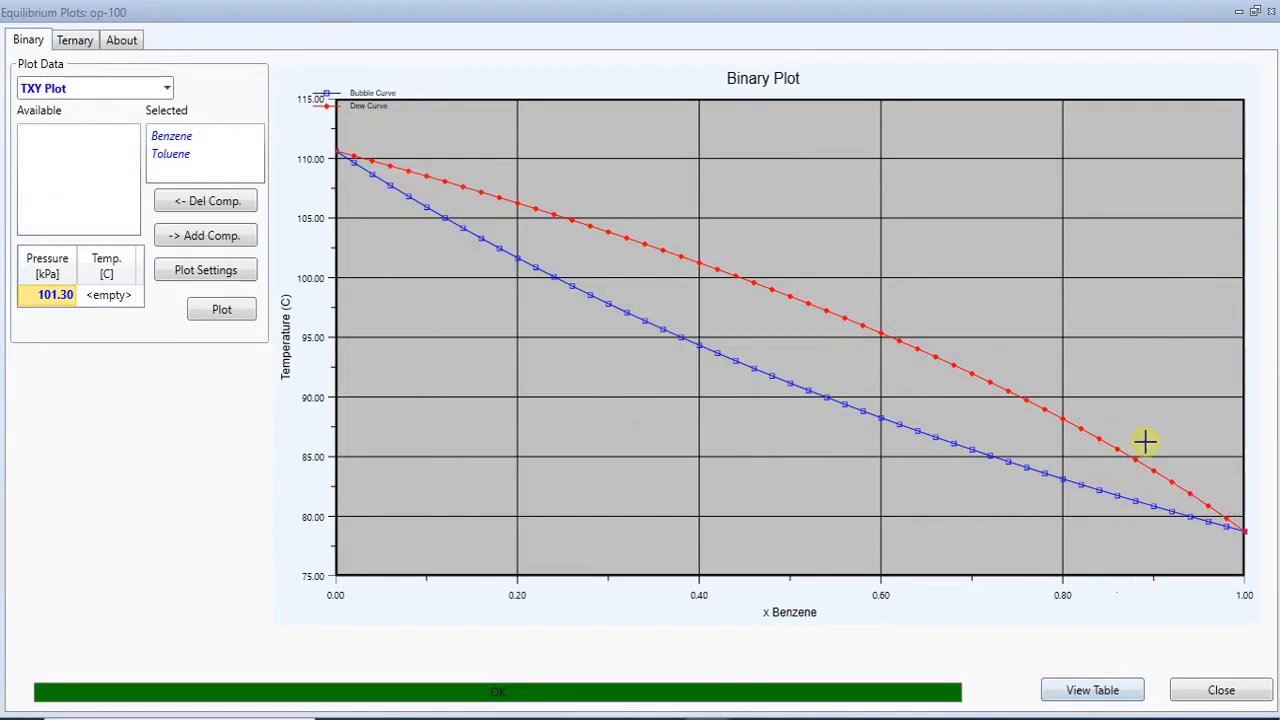
{"action": "left_click", "coordinate": [1270, 12]}
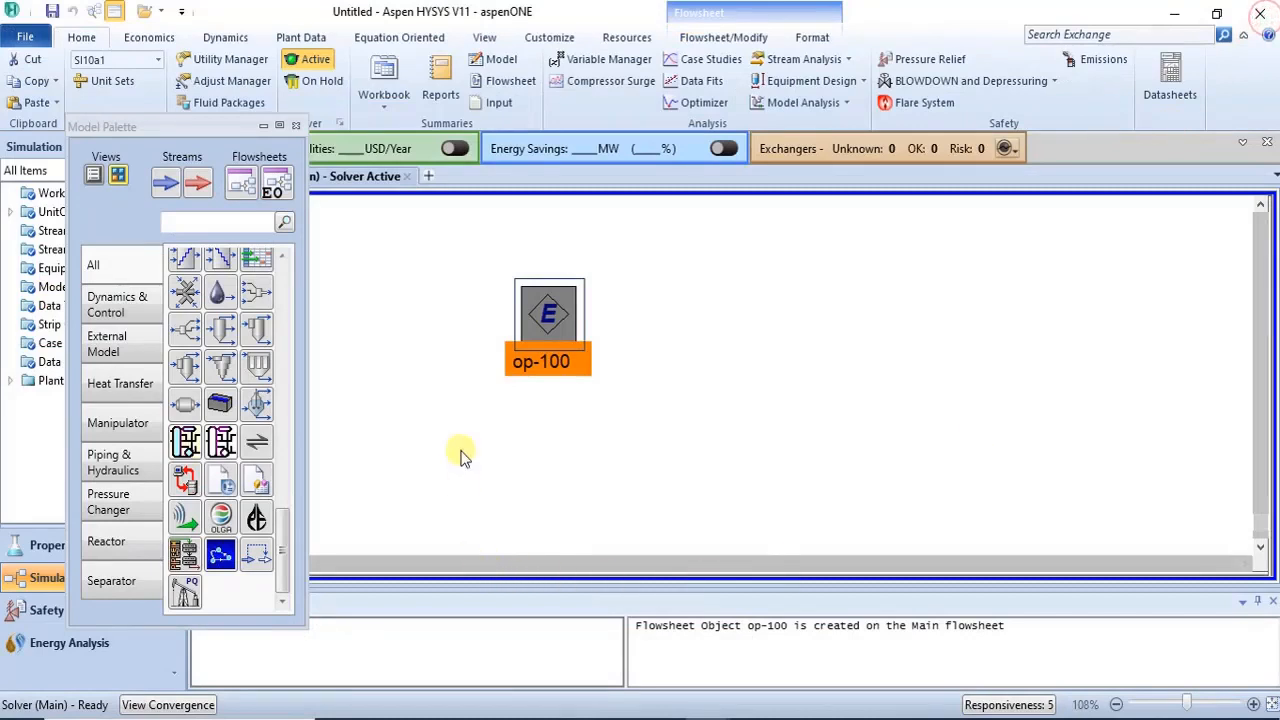
- Reopen and close the op-100 equilibrium plot window, and scroll the model palette back to its top
{"action": "left_click", "coordinate": [475, 422]}
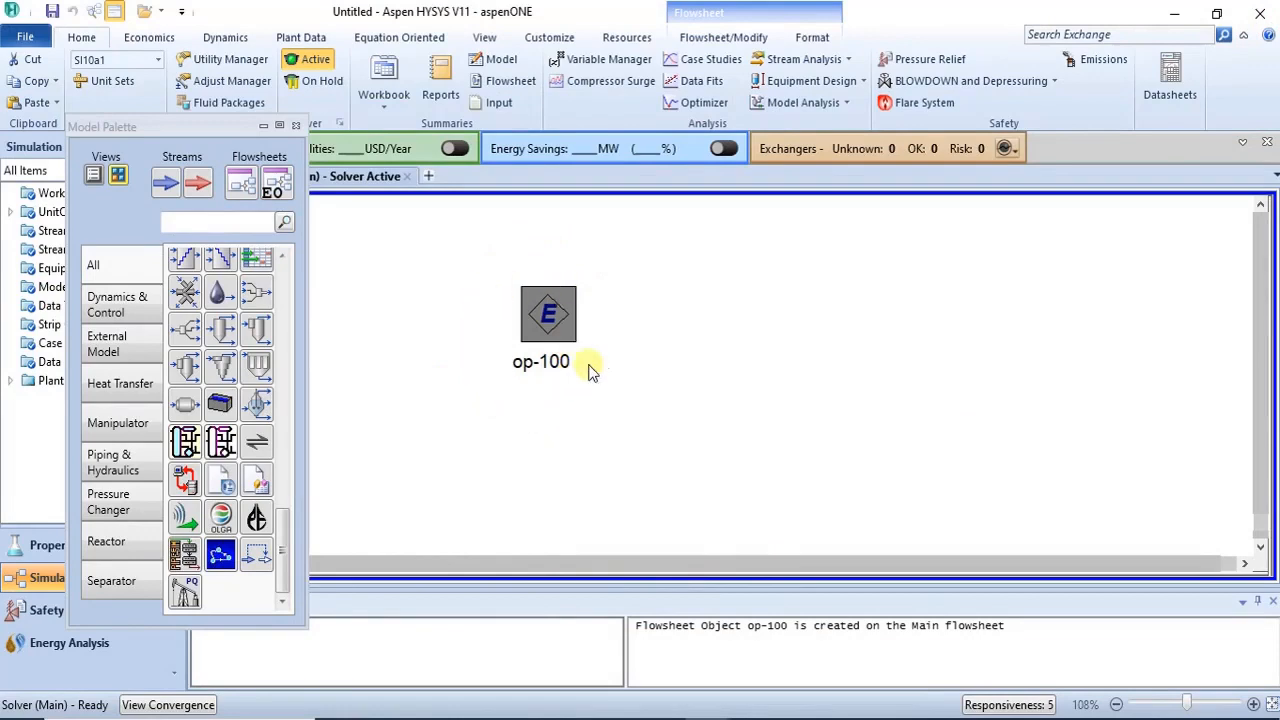
{"action": "left_click", "coordinate": [535, 333]}
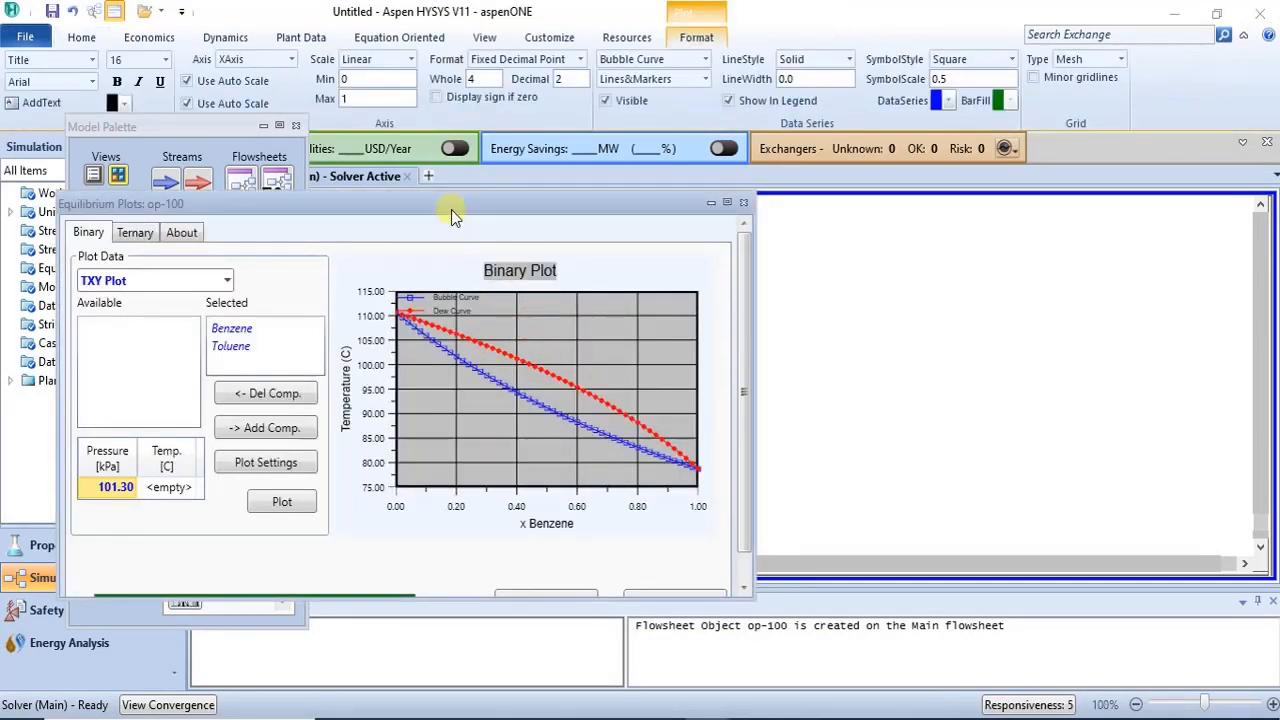
{"action": "left_click_drag", "start_coordinate": [450, 207], "coordinate": [585, 191]}
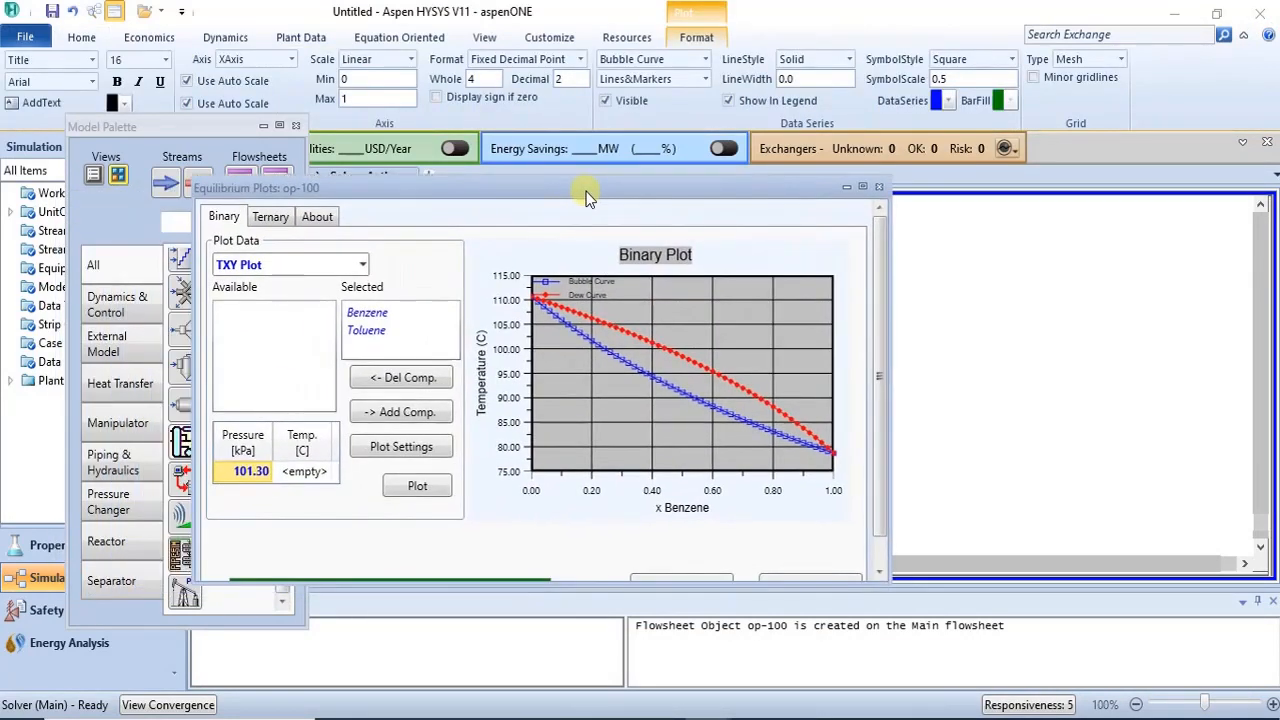
{"action": "left_click", "coordinate": [876, 187]}
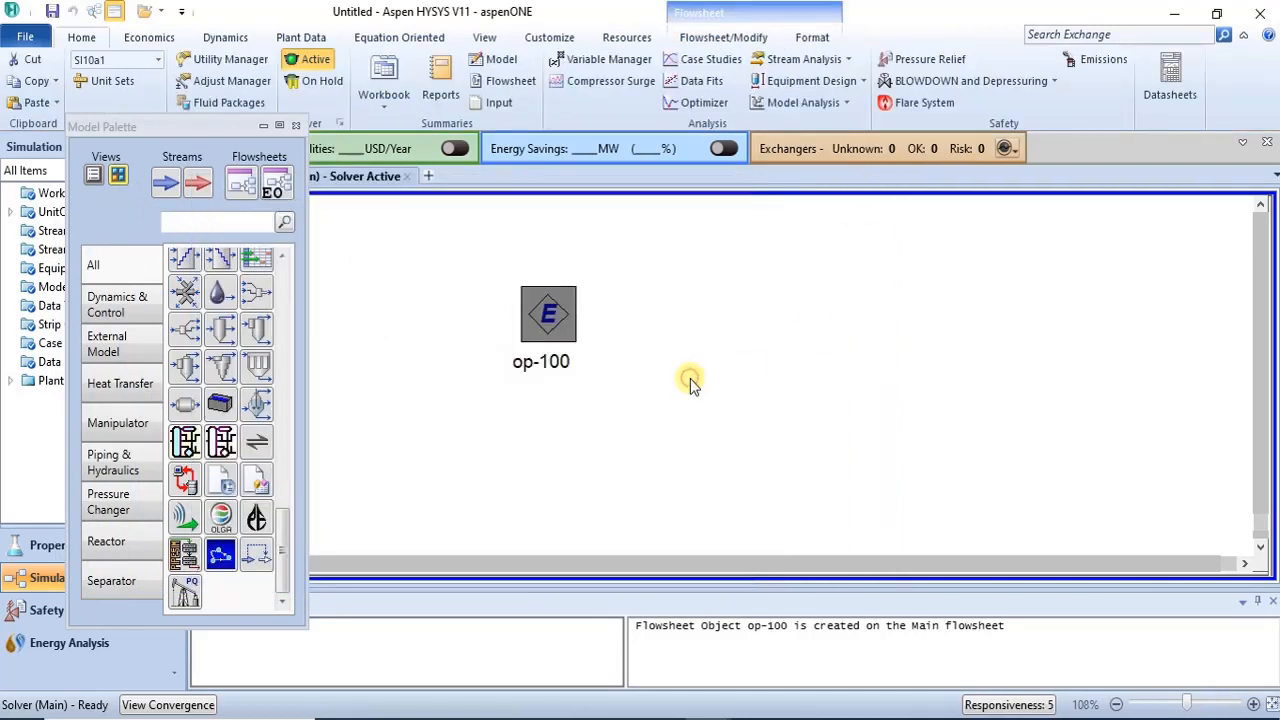
{"action": "double_click", "coordinate": [552, 310]}
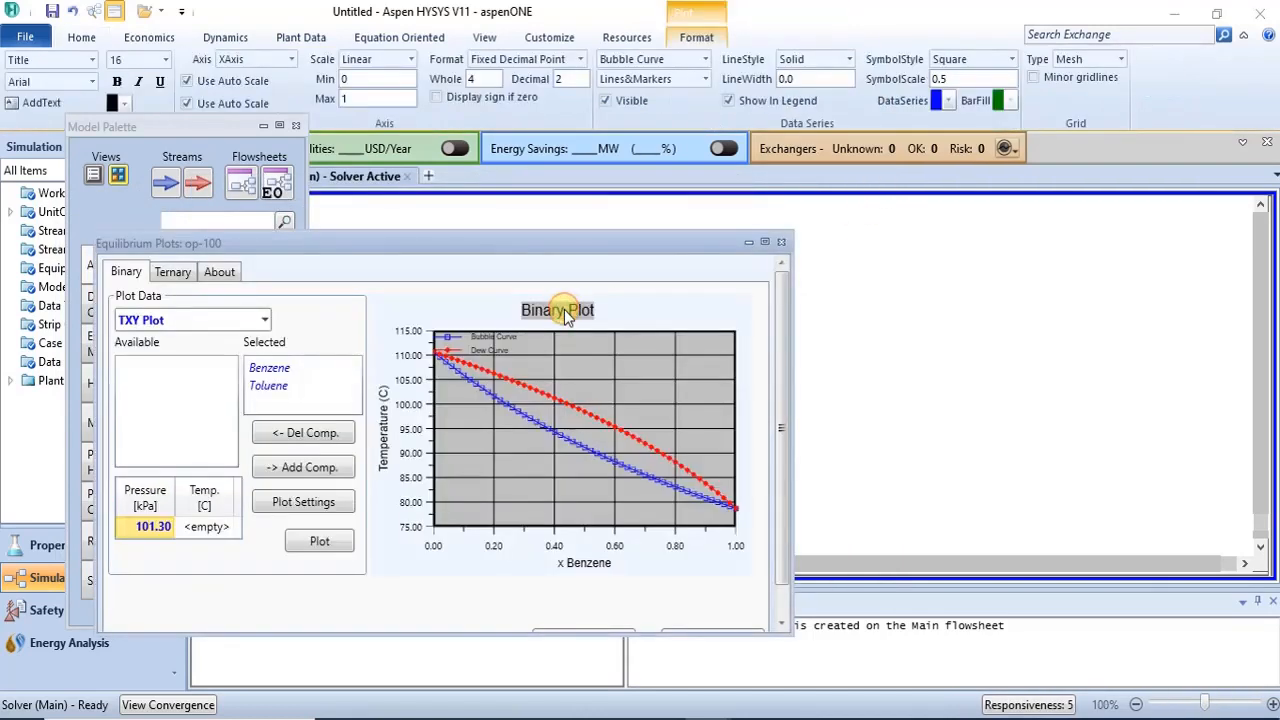
{"action": "left_click", "coordinate": [782, 242]}
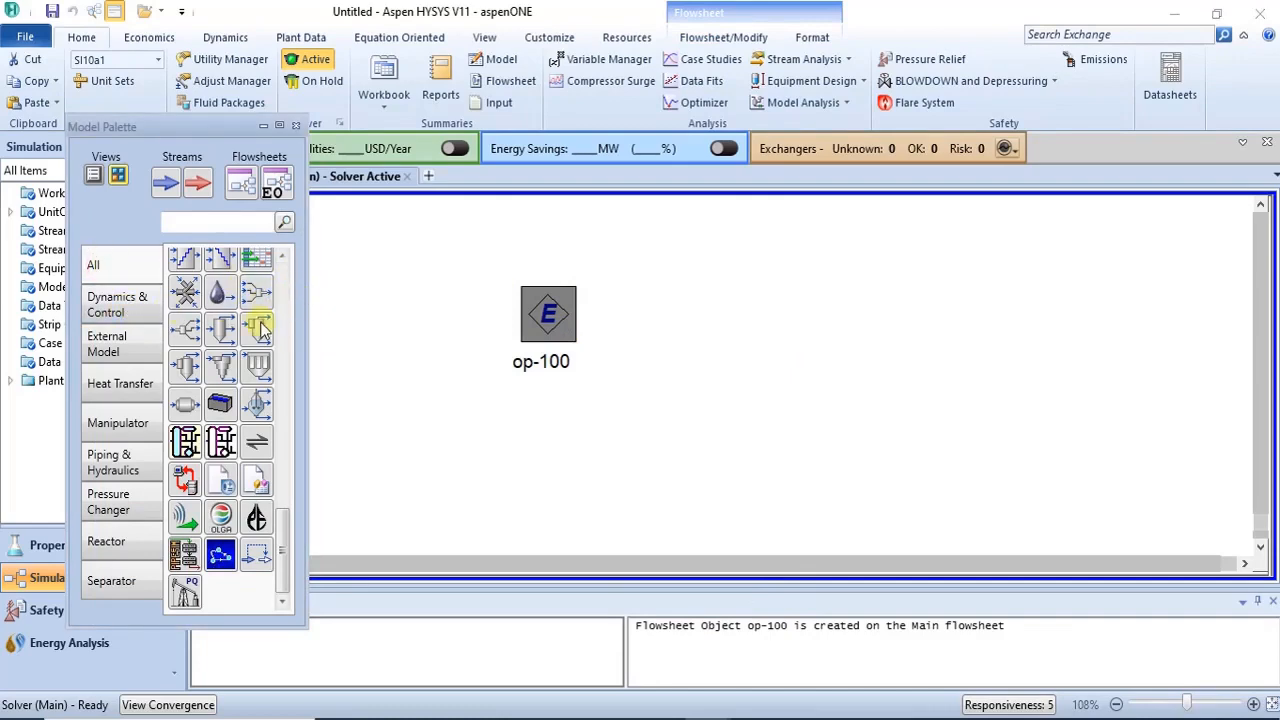
{"action": "left_click_drag", "start_coordinate": [286, 543], "coordinate": [314, 271]}
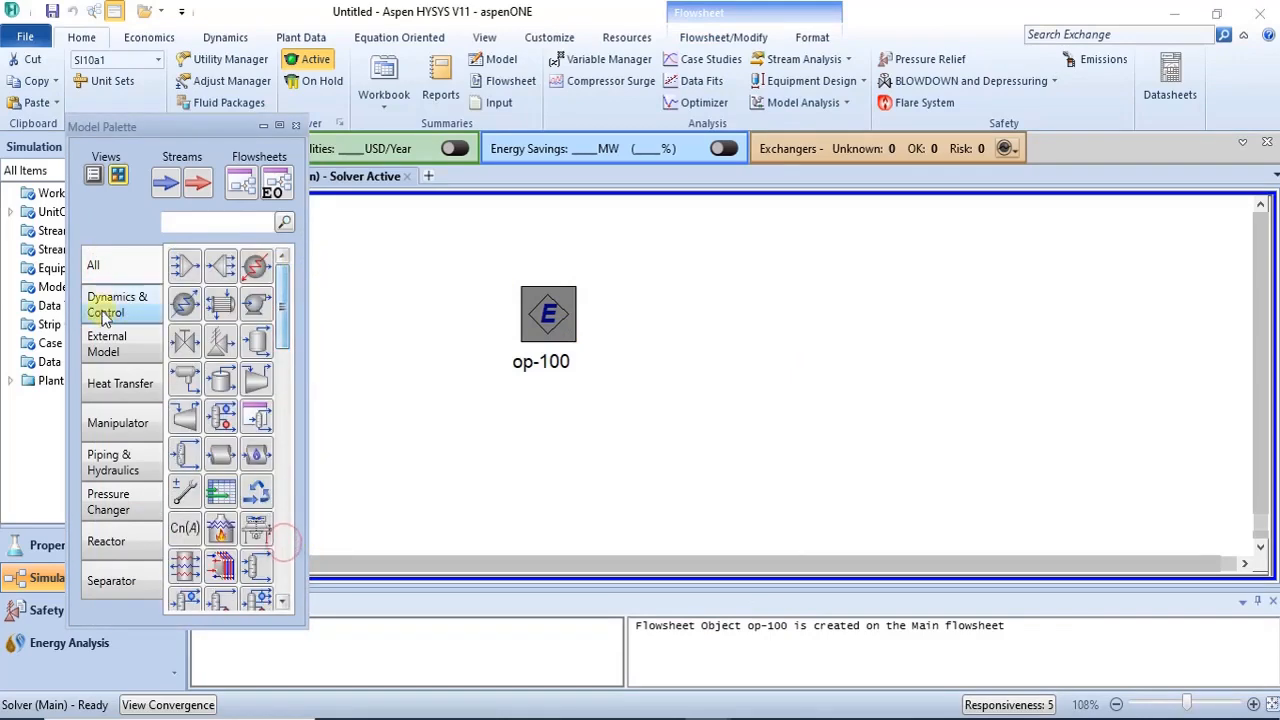
- Place two new material streams on the flowsheet beside op-100
{"action": "left_click", "coordinate": [172, 183]}
{"action": "left_click", "coordinate": [715, 325]}
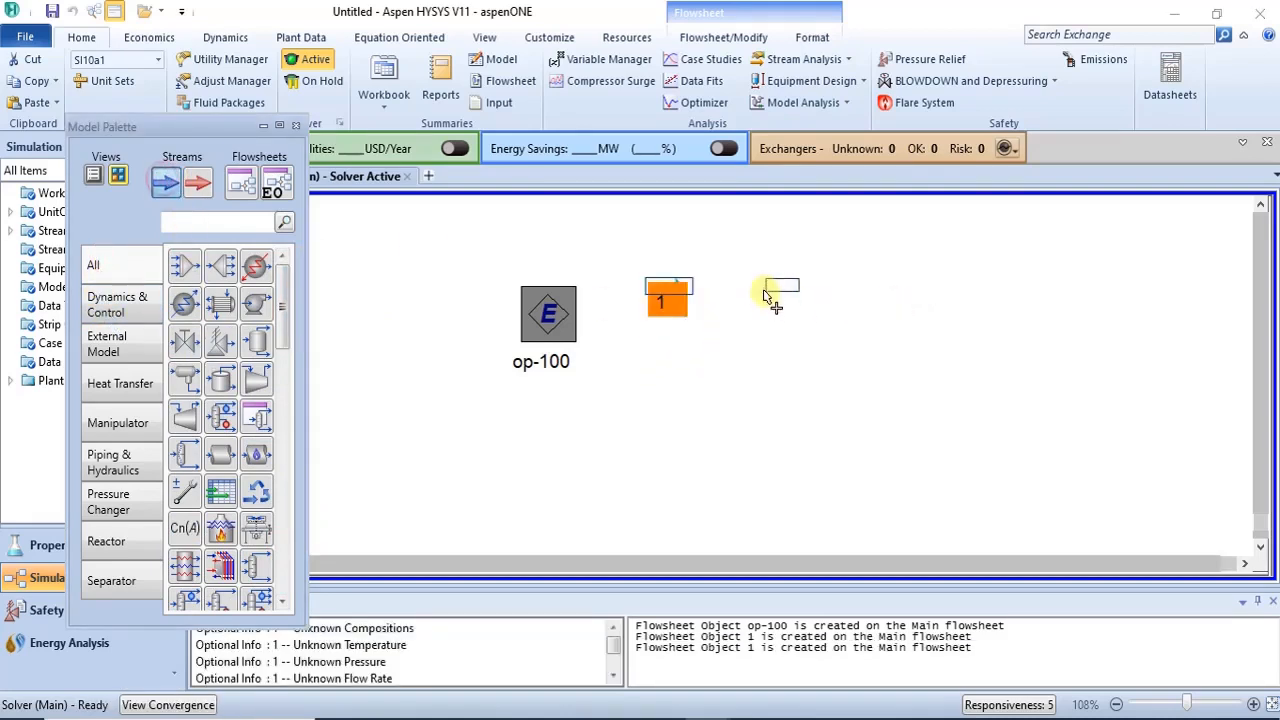
{"action": "left_click", "coordinate": [770, 298]}
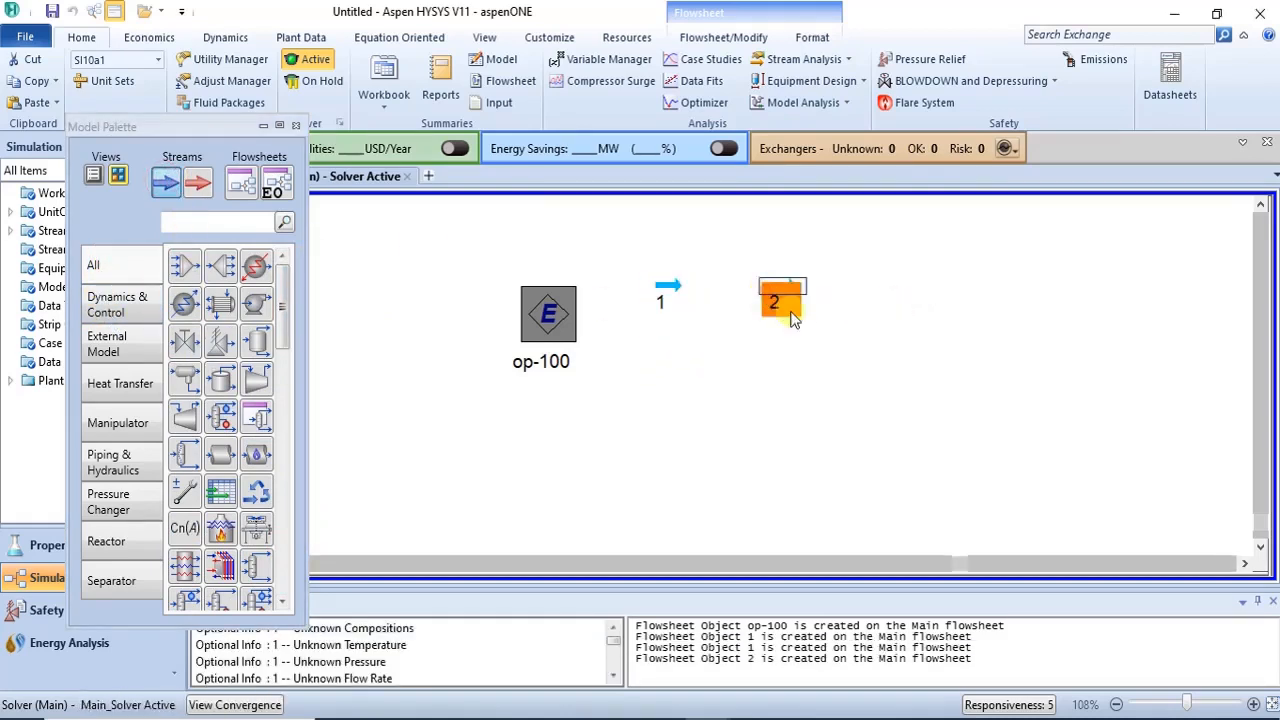
- Rename the first material stream as DEW POINT and close its window
{"action": "double_click", "coordinate": [665, 310]}
{"action": "left_click", "coordinate": [454, 258]}
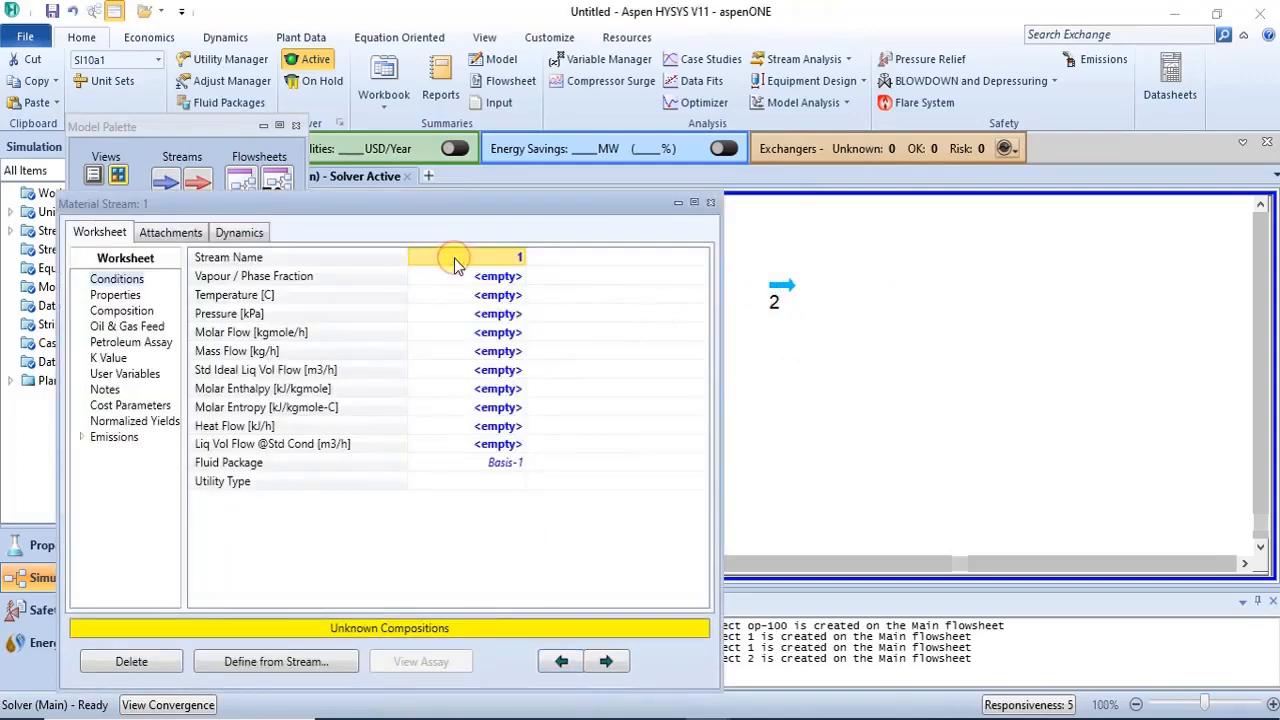
{"action": "type", "text": "DEW POINT"}
{"action": "key", "text": "Return"}
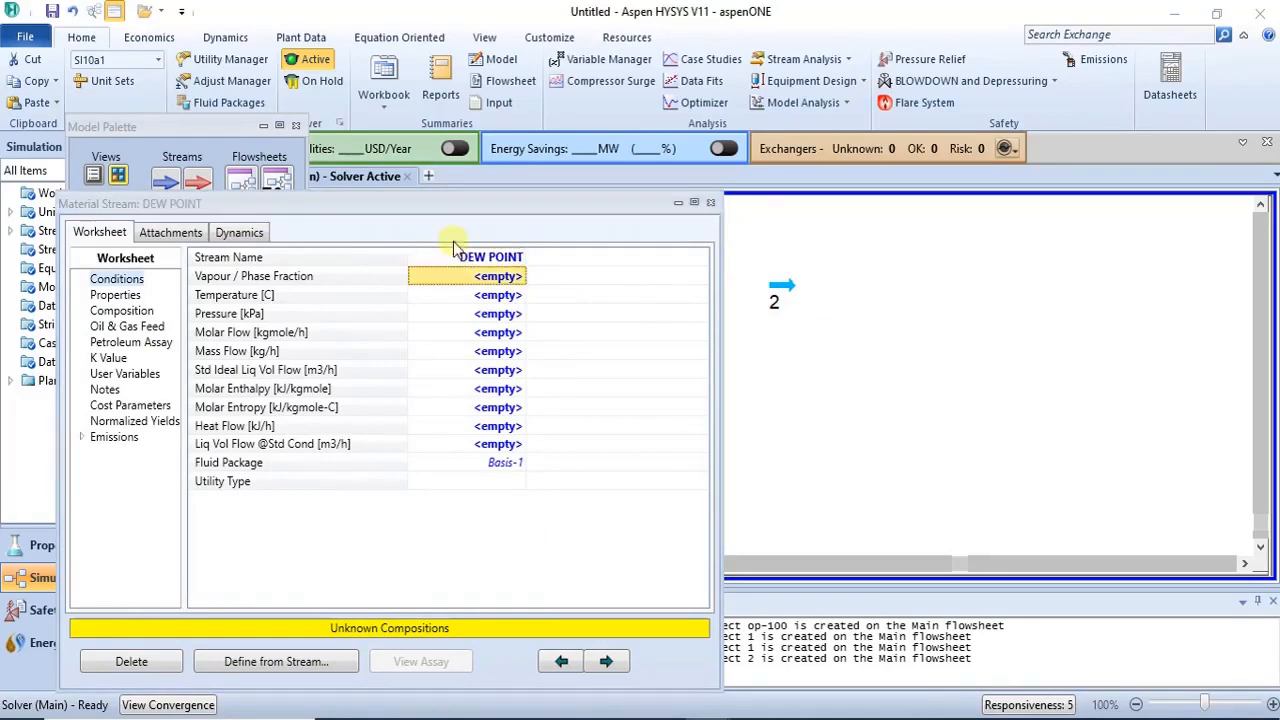
{"action": "left_click", "coordinate": [707, 202]}
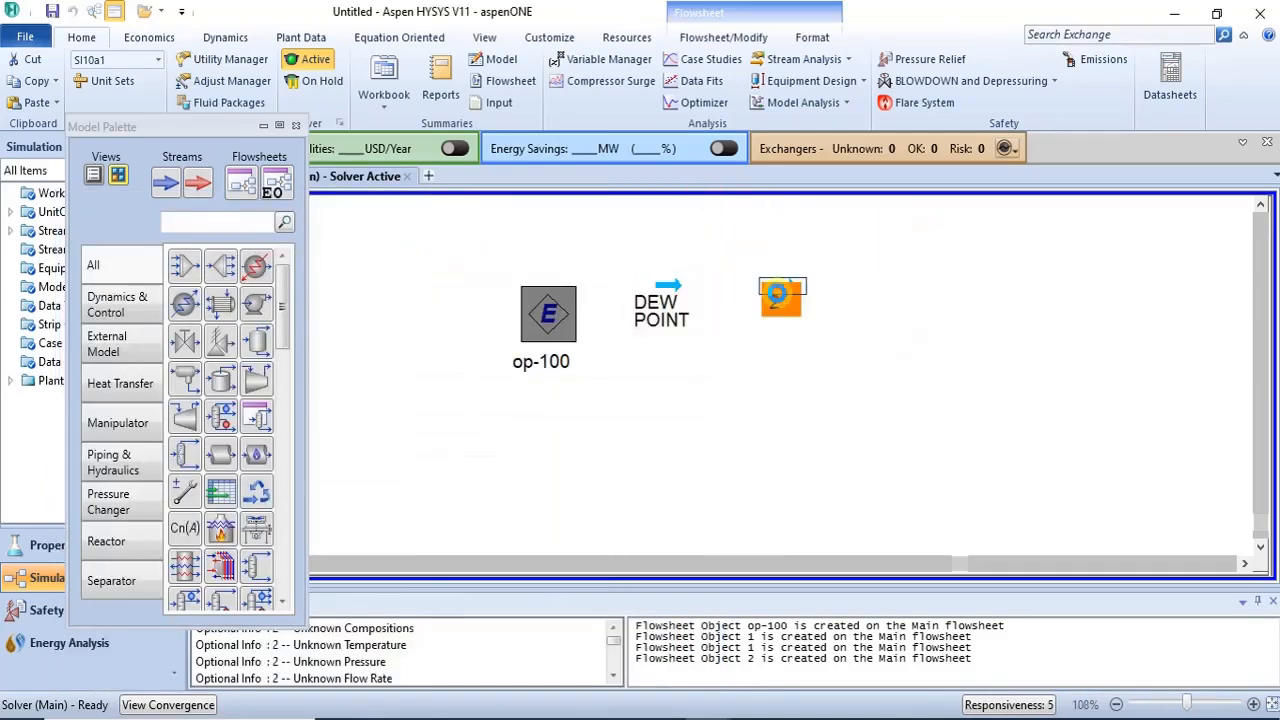
- Rename the second material stream as BUBBLE POINT and close its window
{"action": "double_click", "coordinate": [780, 300]}
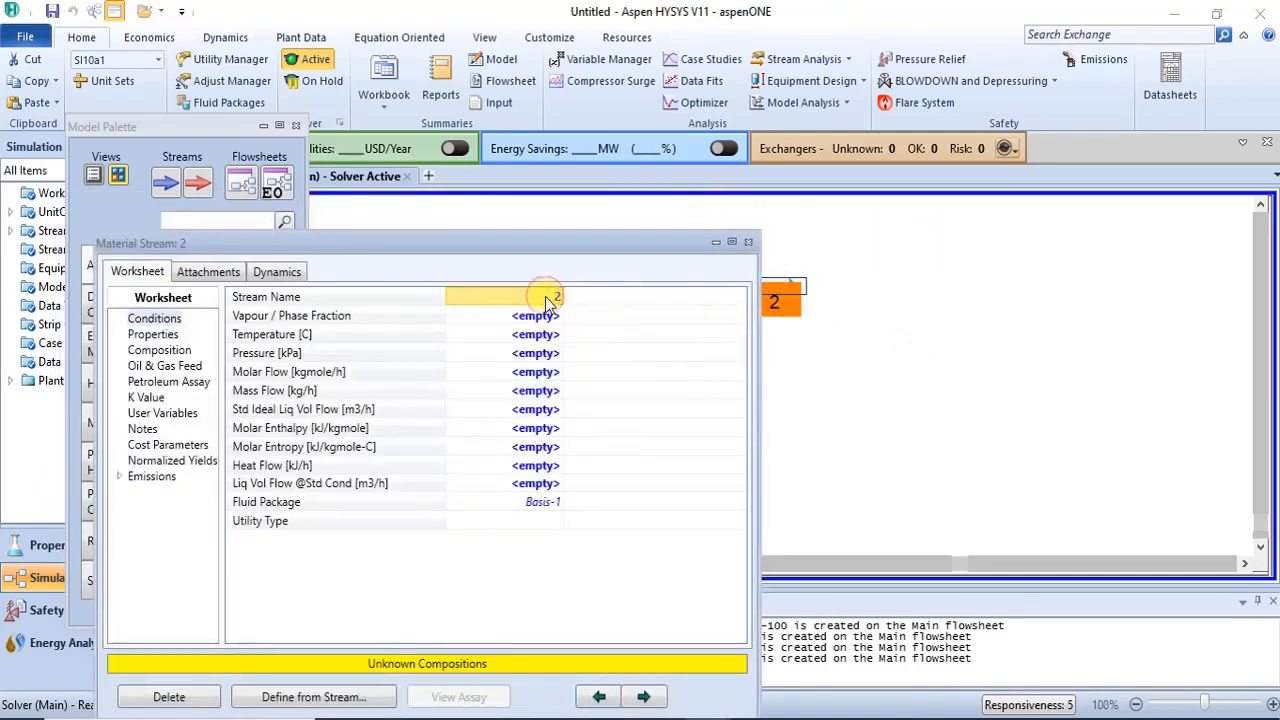
{"action": "type", "text": "BUBBLE"}
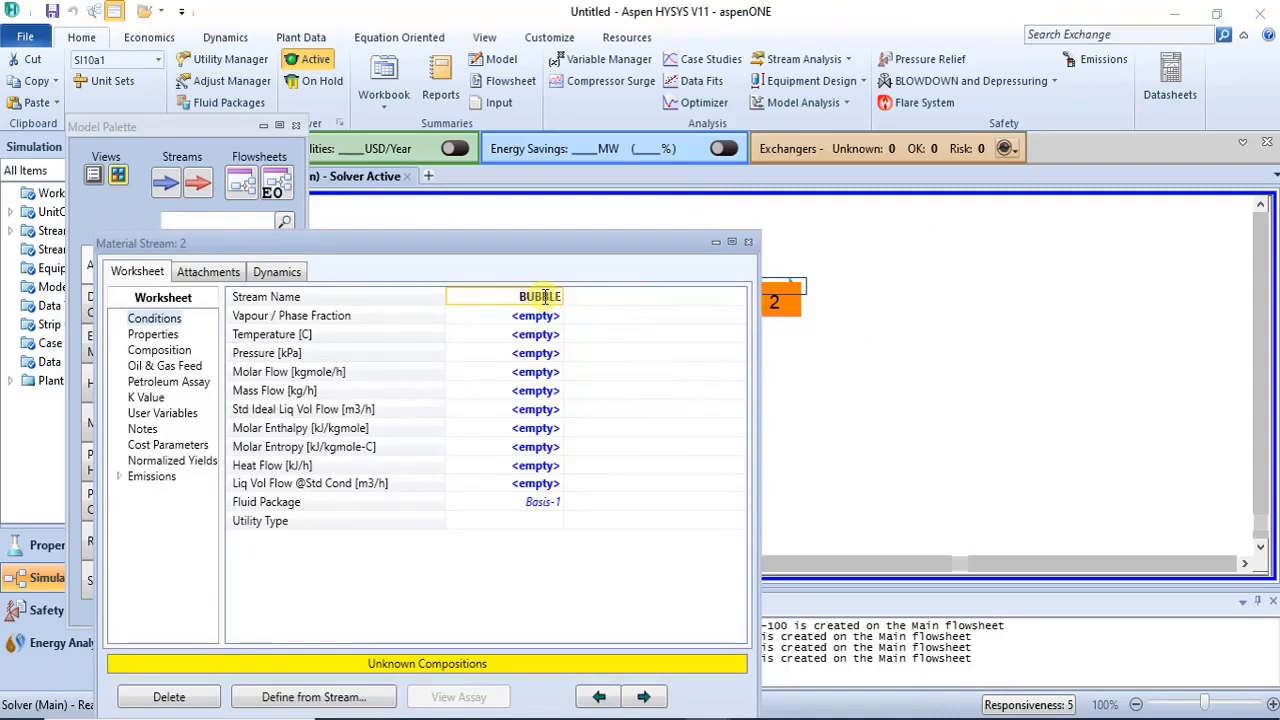
{"action": "type", "text": " POINT"}
{"action": "key", "text": "Return"}
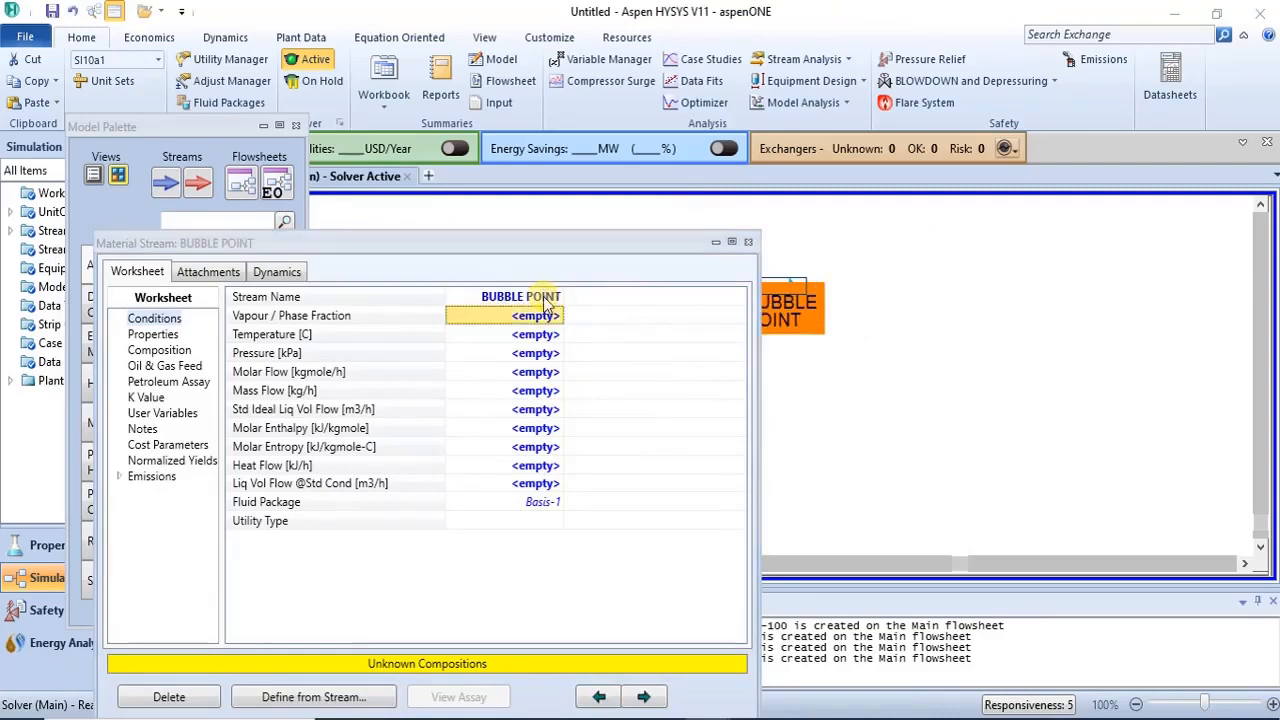
{"action": "left_click", "coordinate": [749, 246]}
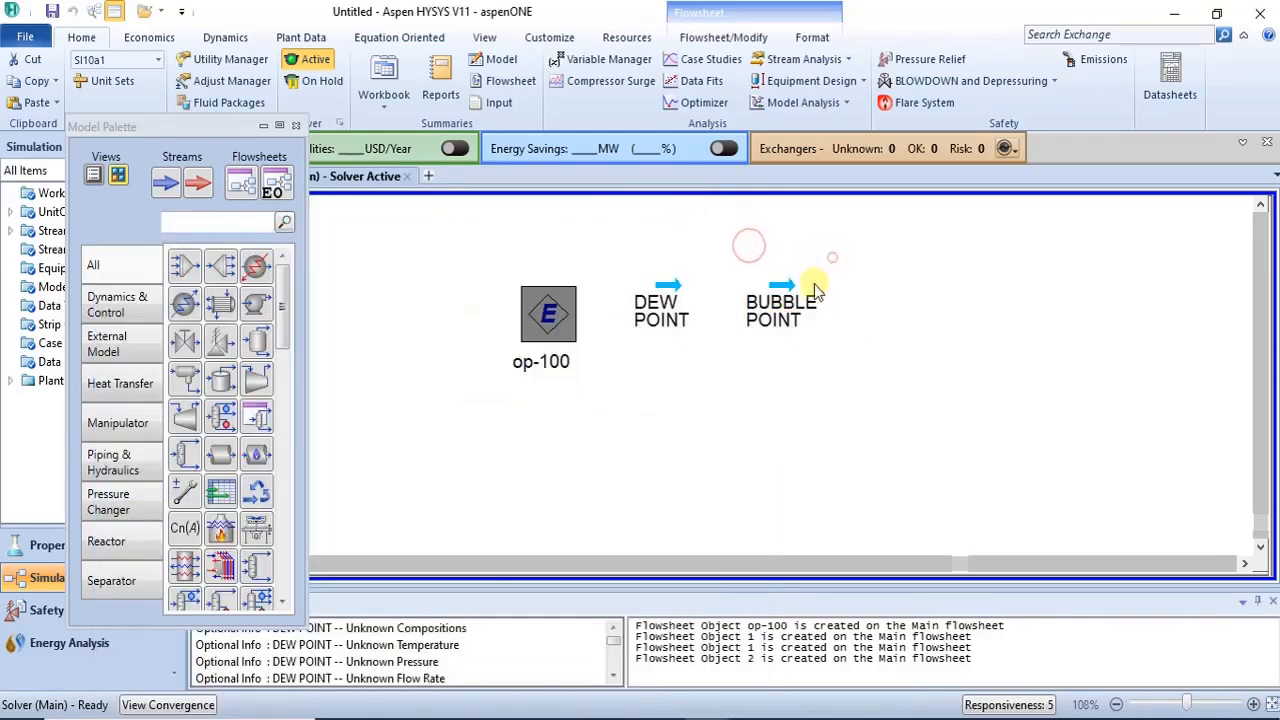
- Shift both stream icons slightly and set the DEW POINT stream's vapour fraction to 1
{"action": "left_click_drag", "start_coordinate": [784, 327], "coordinate": [798, 343]}
{"action": "left_click_drag", "start_coordinate": [660, 309], "coordinate": [669, 326]}
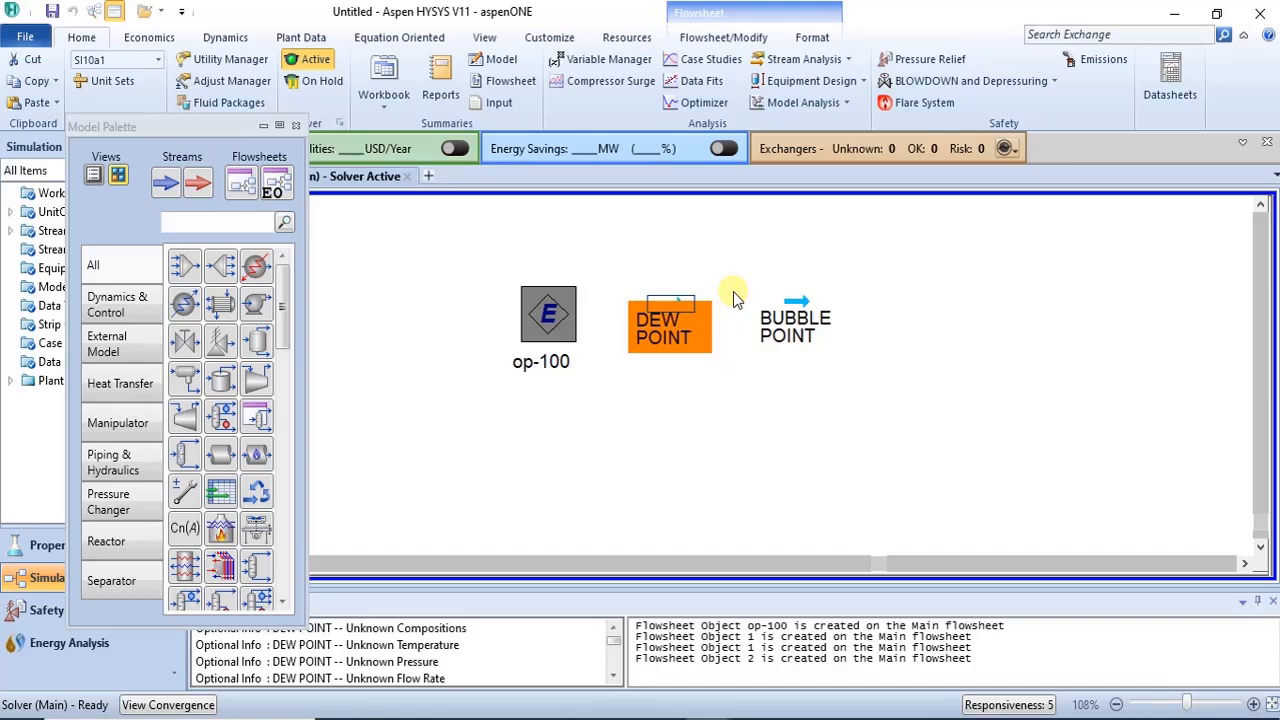
{"action": "double_click", "coordinate": [678, 305]}
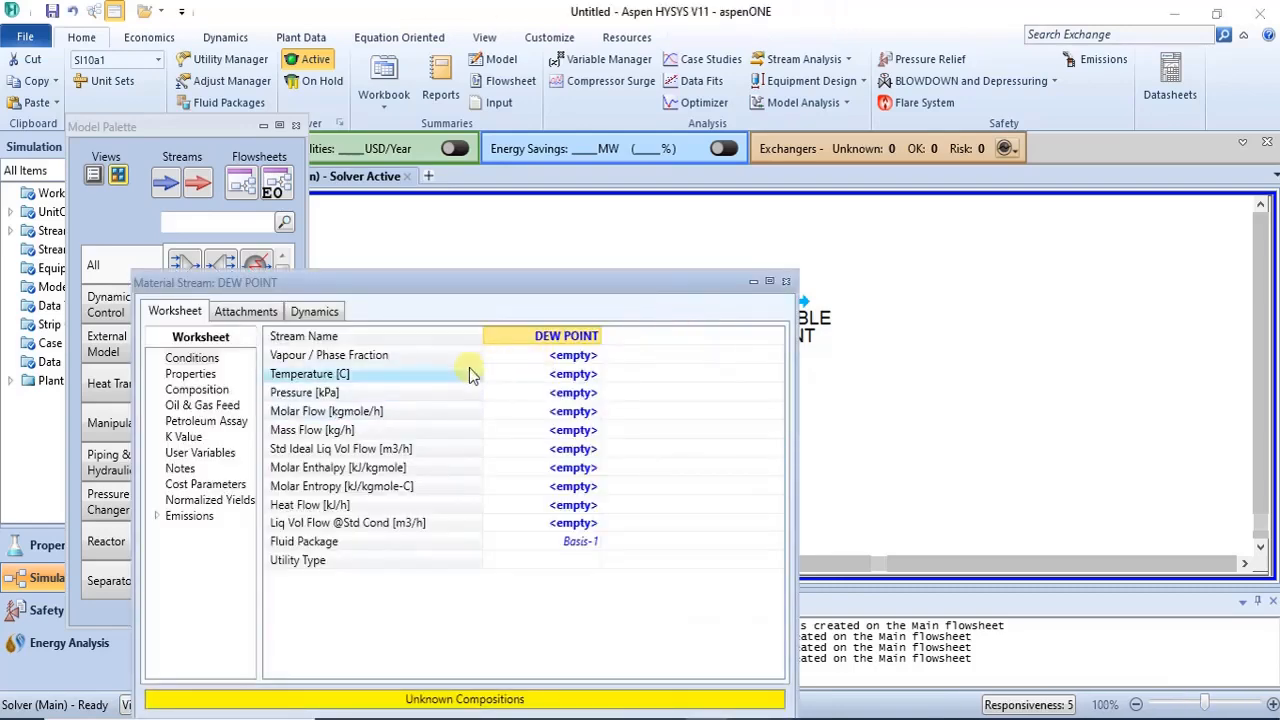
{"action": "left_click", "coordinate": [591, 357]}
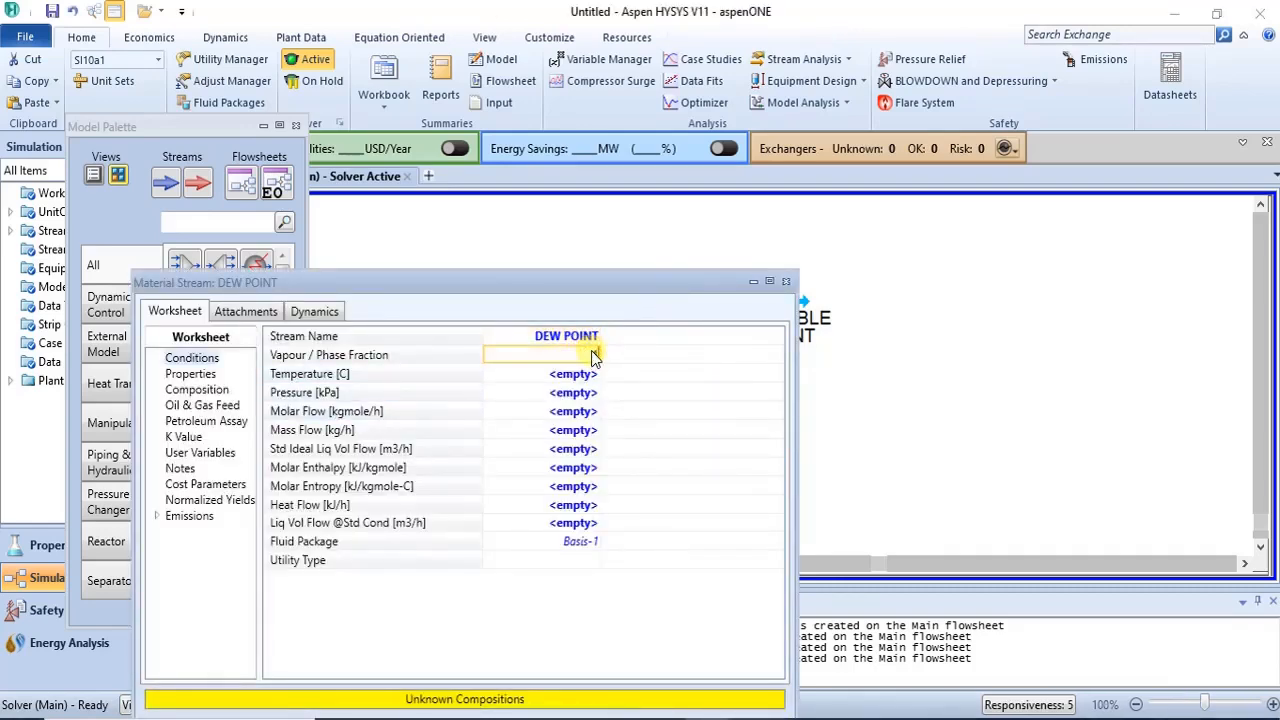
{"action": "type", "text": "1"}
{"action": "key", "text": "Return"}
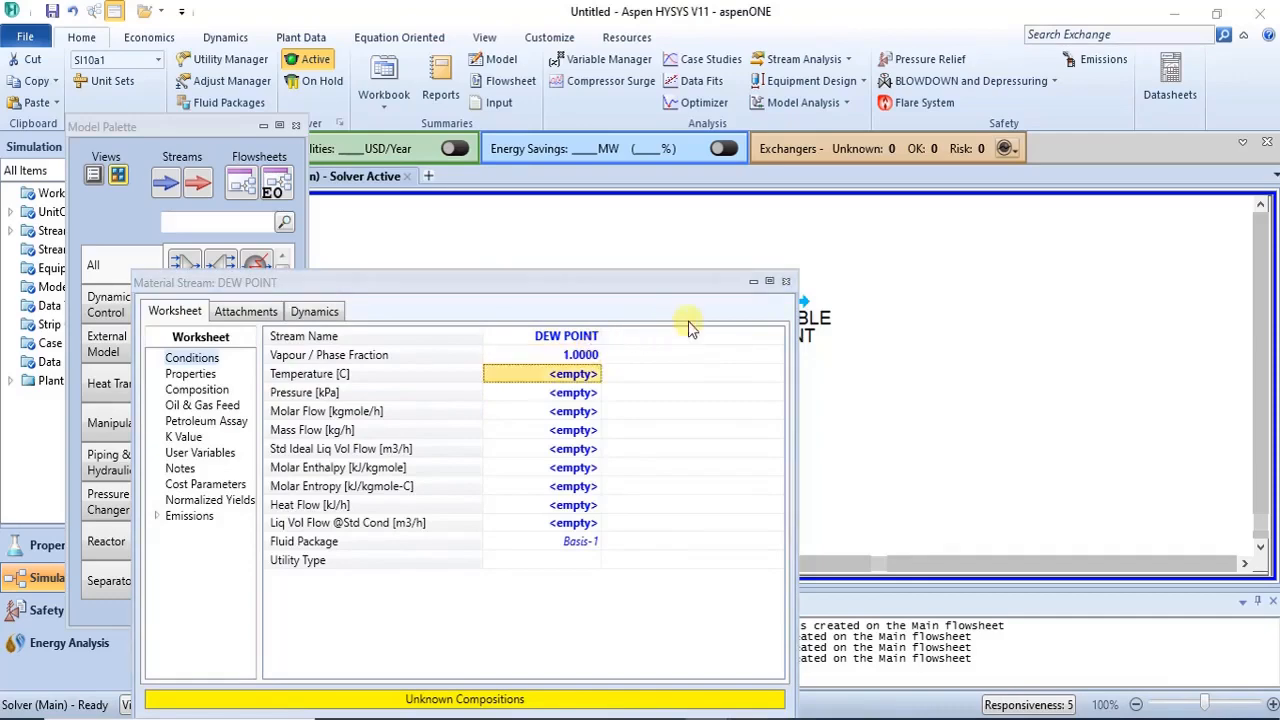
{"action": "left_click", "coordinate": [786, 281]}
- Set the BUBBLE POINT stream's vapour fraction to 0
{"action": "left_click", "coordinate": [790, 305]}
{"action": "double_click", "coordinate": [790, 305]}
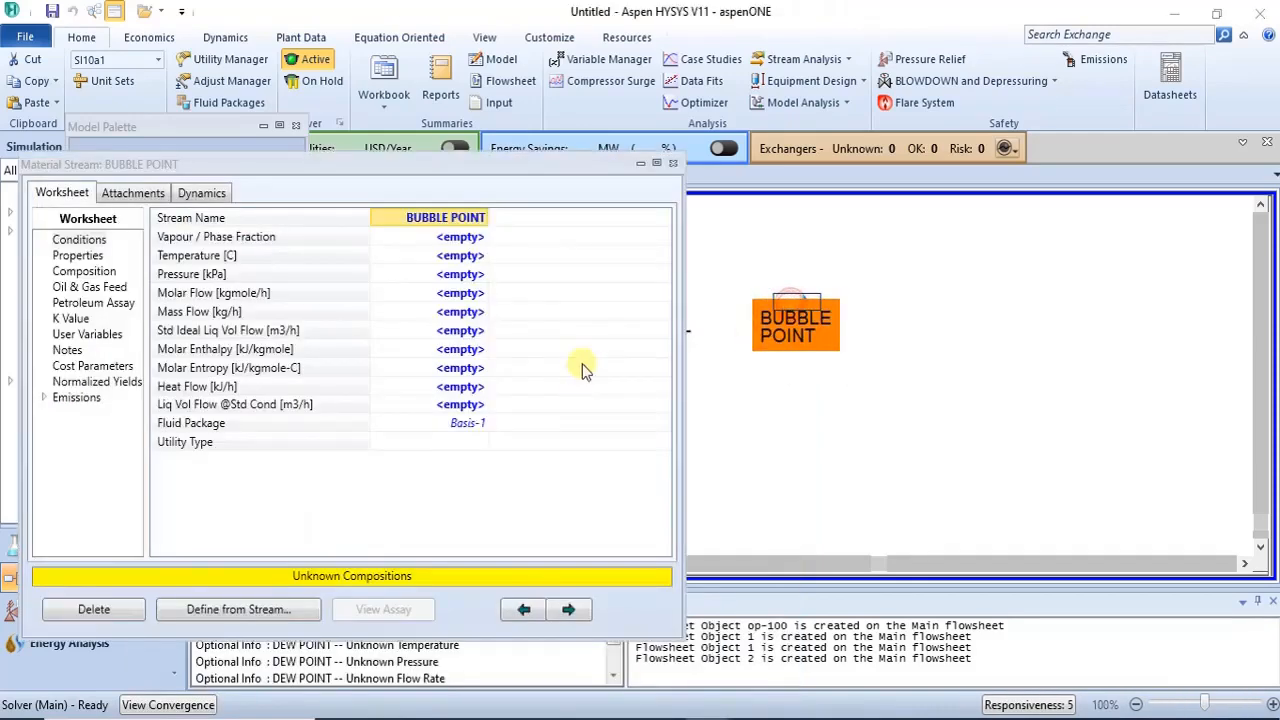
{"action": "left_click", "coordinate": [474, 240]}
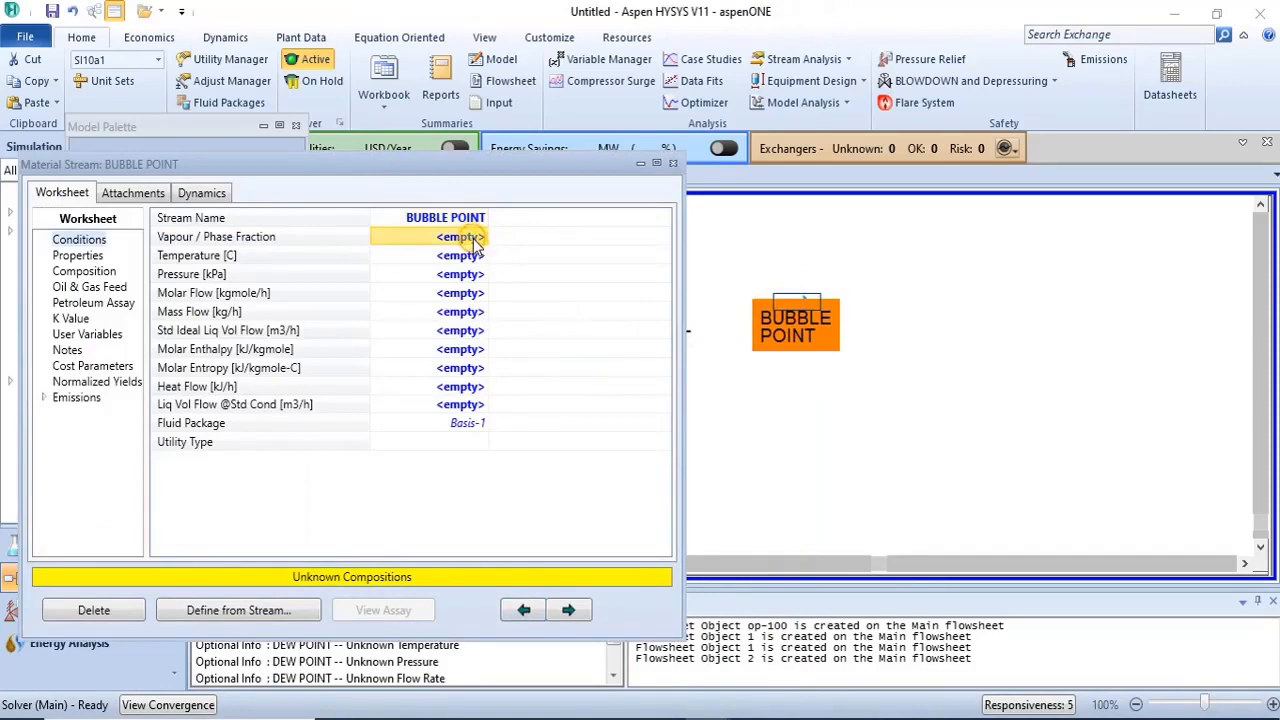
{"action": "type", "text": "0"}
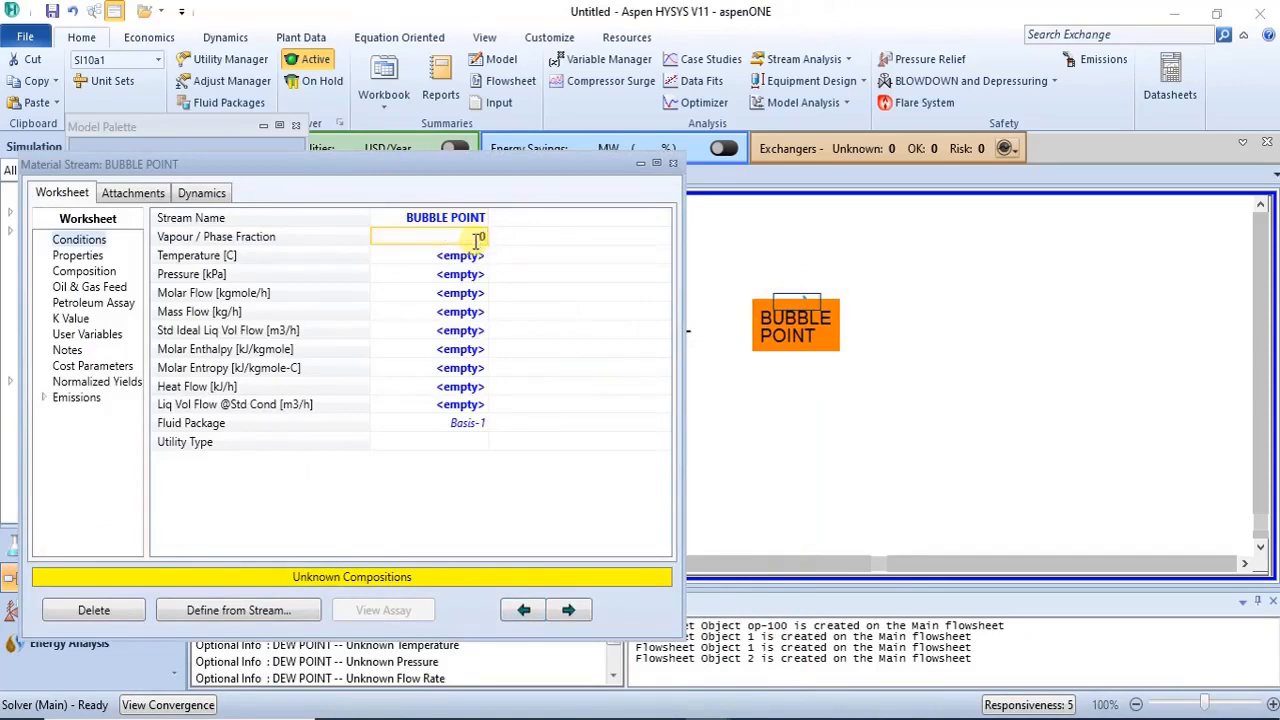
{"action": "key", "text": "Return"}
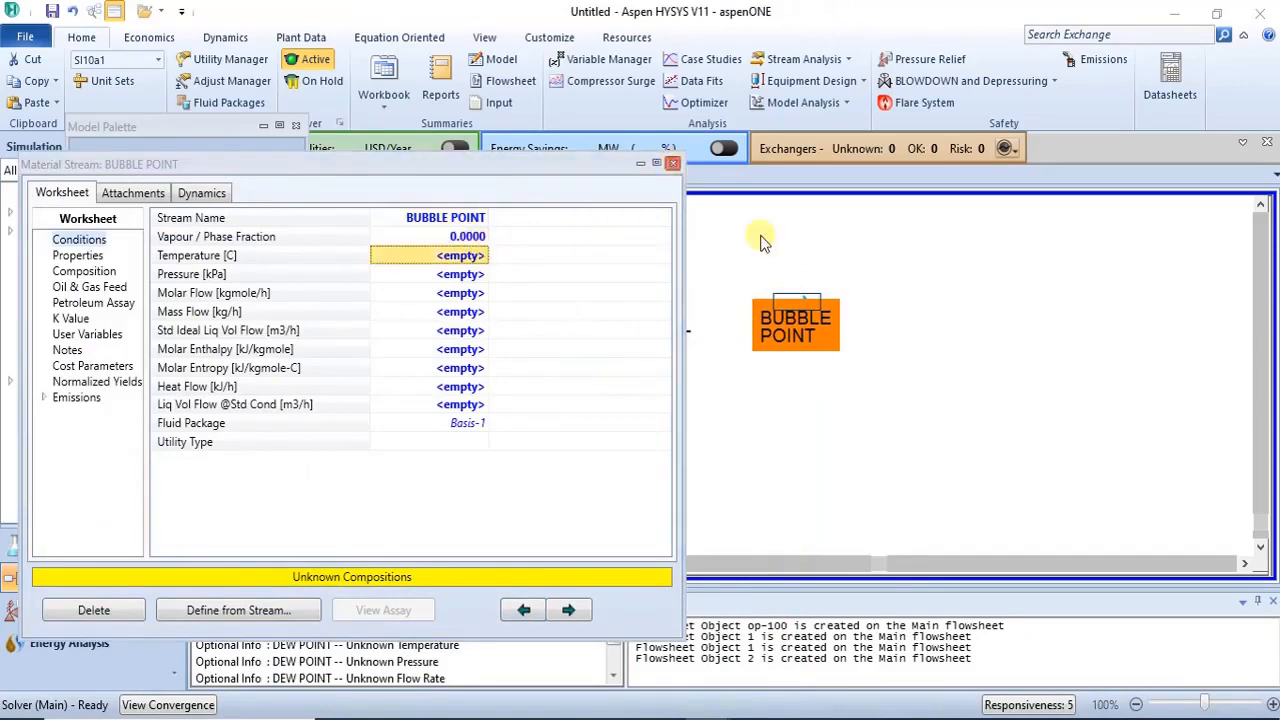
{"action": "left_click", "coordinate": [760, 240]}
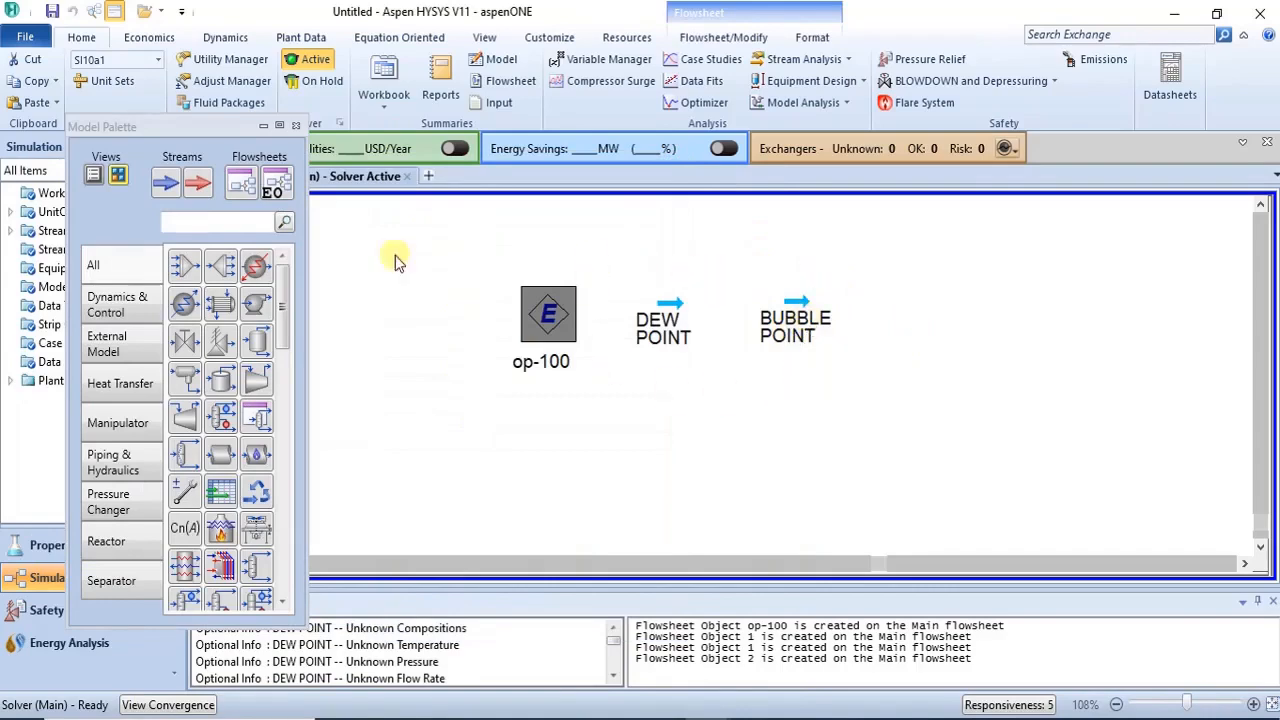
- Set the DEW POINT stream composition to 0.5 benzene and 0.5 toluene mole fractions
{"action": "double_click", "coordinate": [669, 304]}
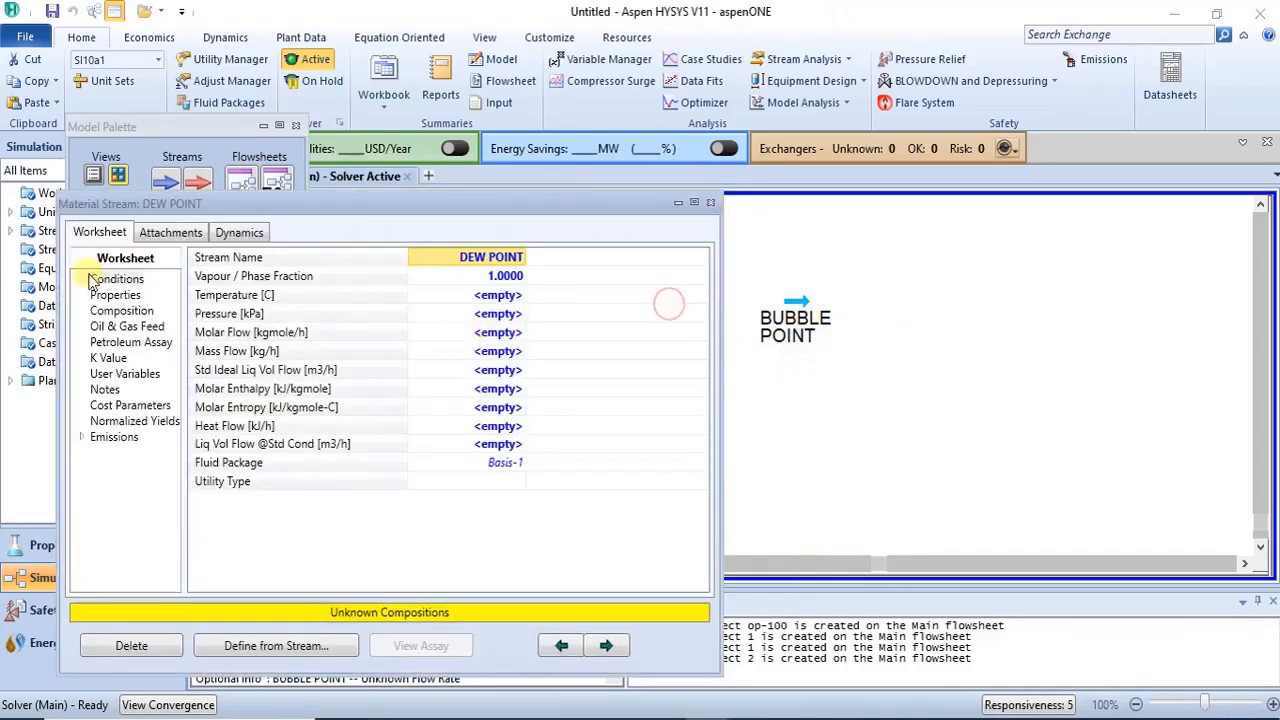
{"action": "left_click", "coordinate": [115, 311]}
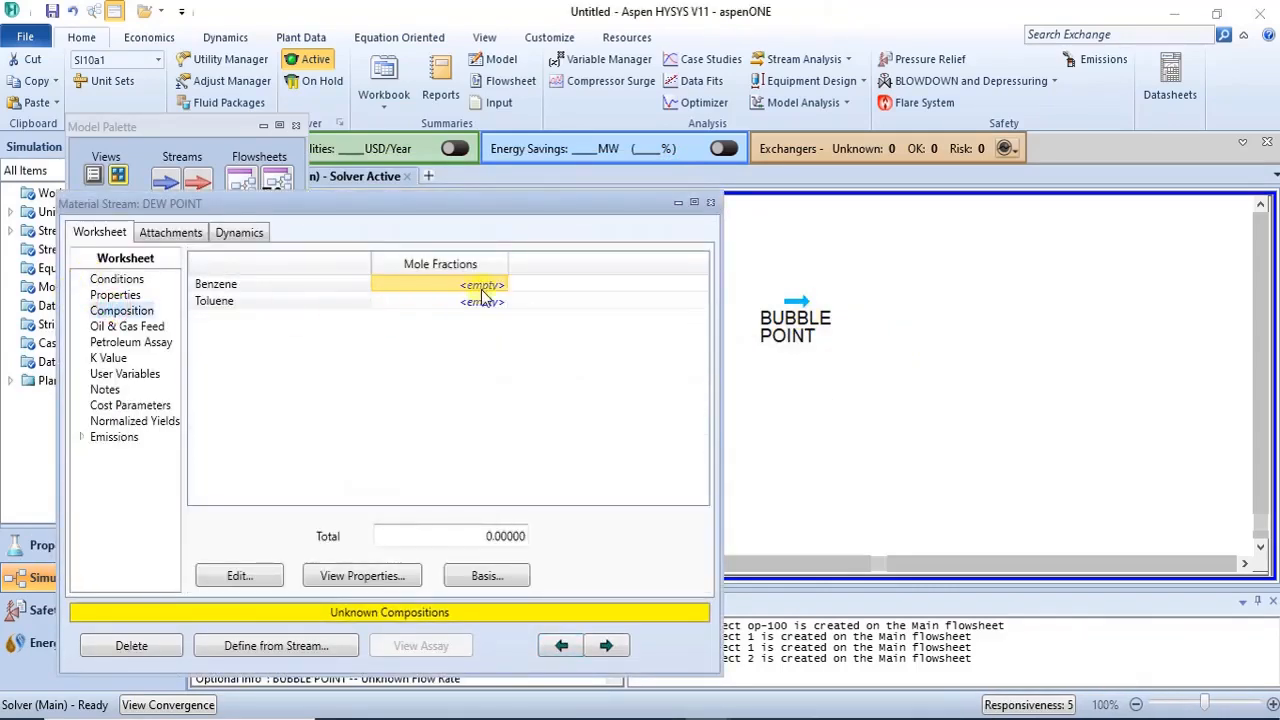
{"action": "type", "text": "0"}
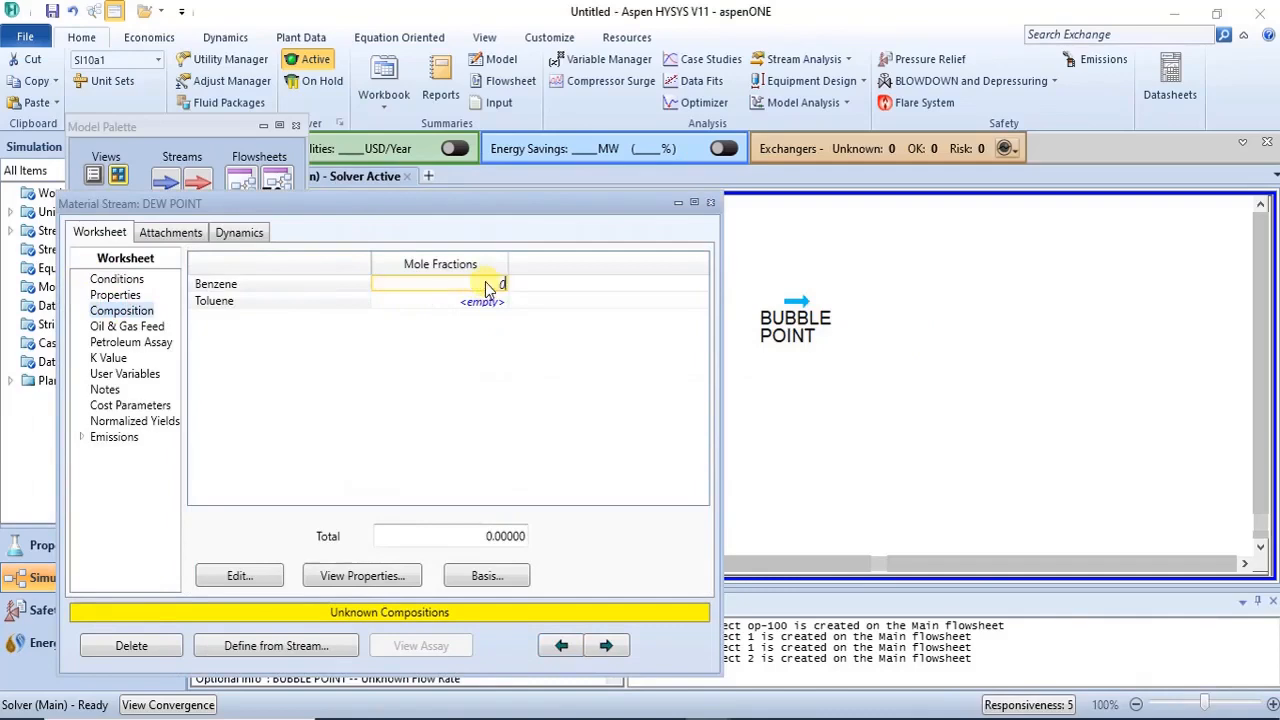
{"action": "type", "text": ".5"}
{"action": "key", "text": "Return"}
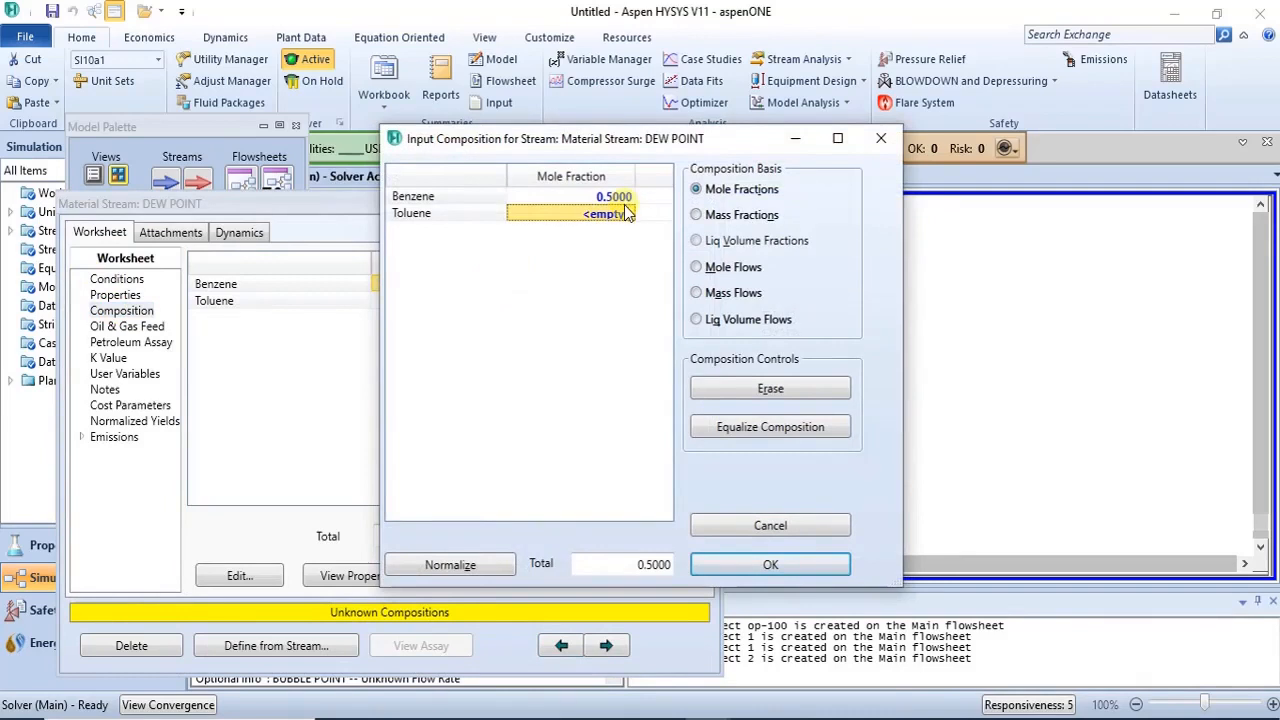
{"action": "left_click", "coordinate": [627, 213]}
{"action": "type", "text": "0.5"}
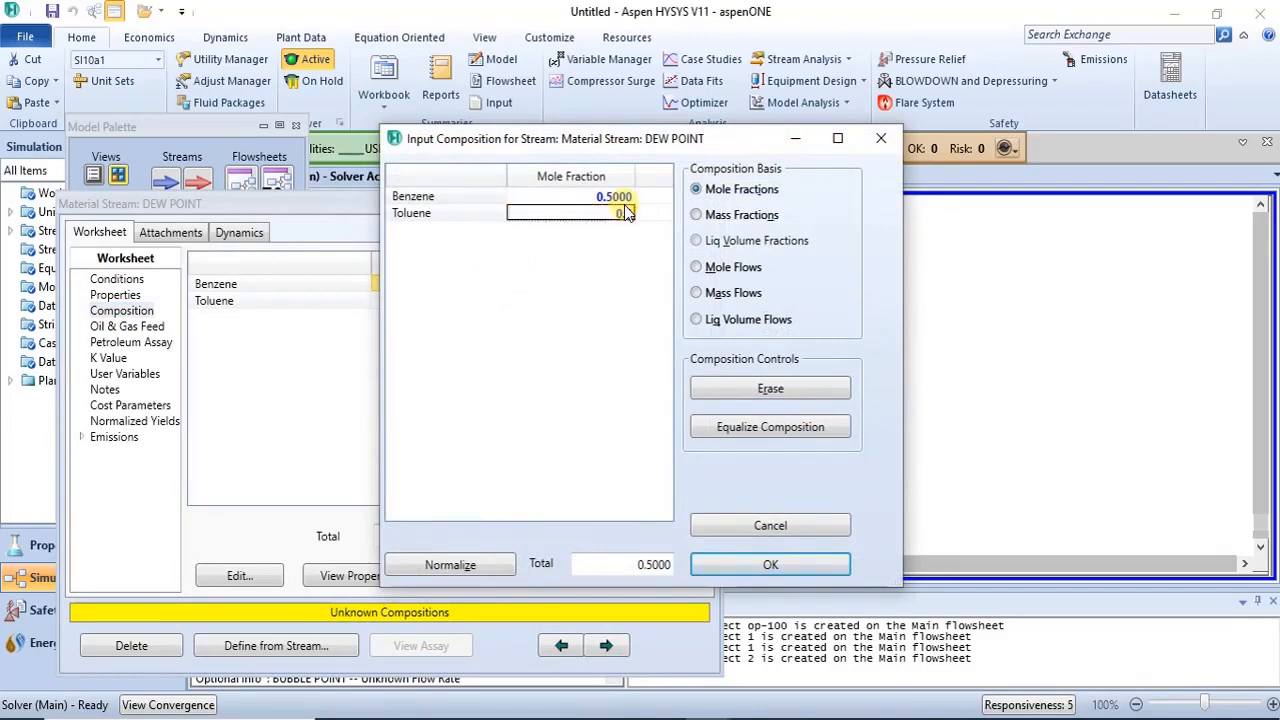
{"action": "key", "text": "Return"}
{"action": "left_click", "coordinate": [769, 578]}
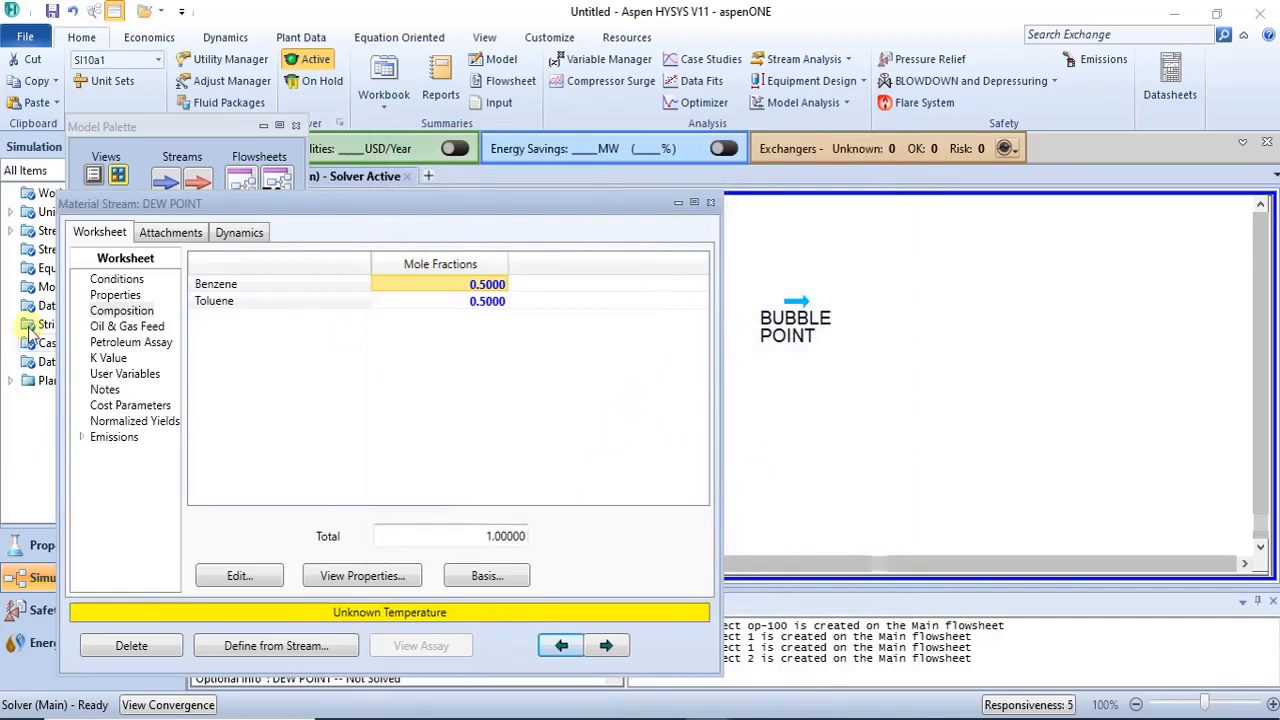
{"action": "left_click", "coordinate": [711, 203]}
- Set the BUBBLE POINT stream composition to 0.5 benzene and 0.5 toluene mole fractions
{"action": "double_click", "coordinate": [790, 315]}
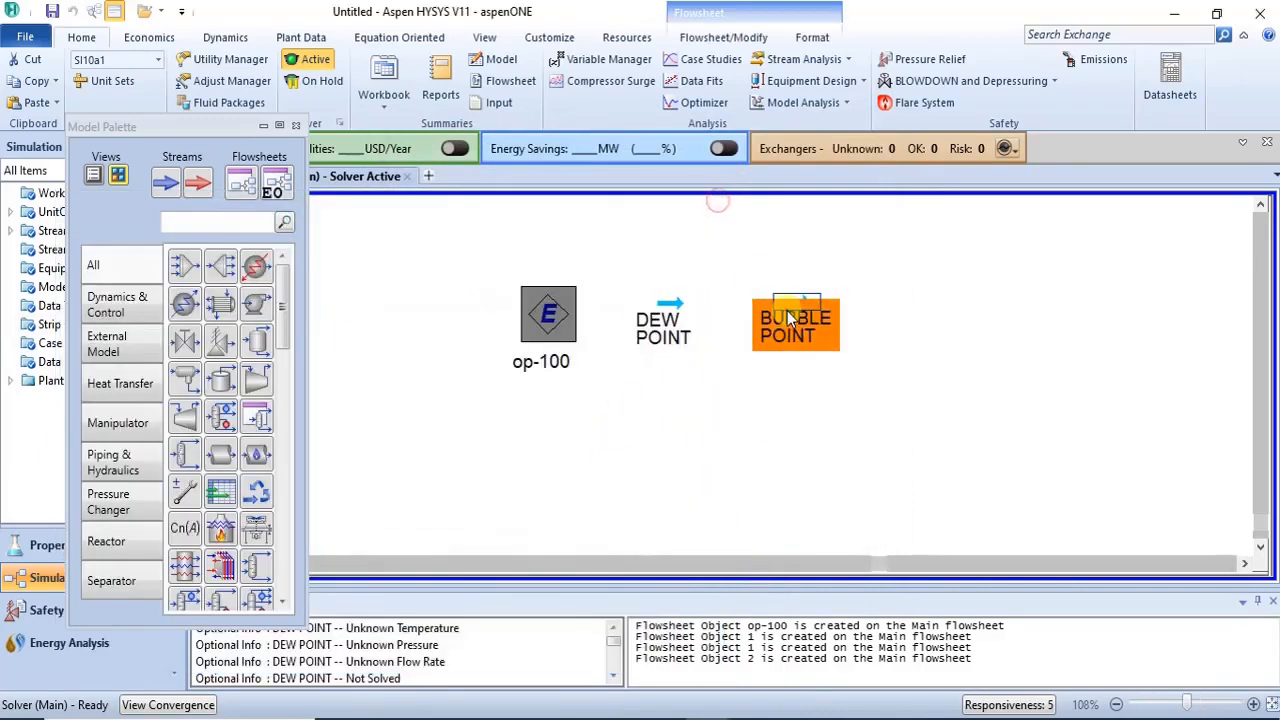
{"action": "left_click", "coordinate": [150, 351]}
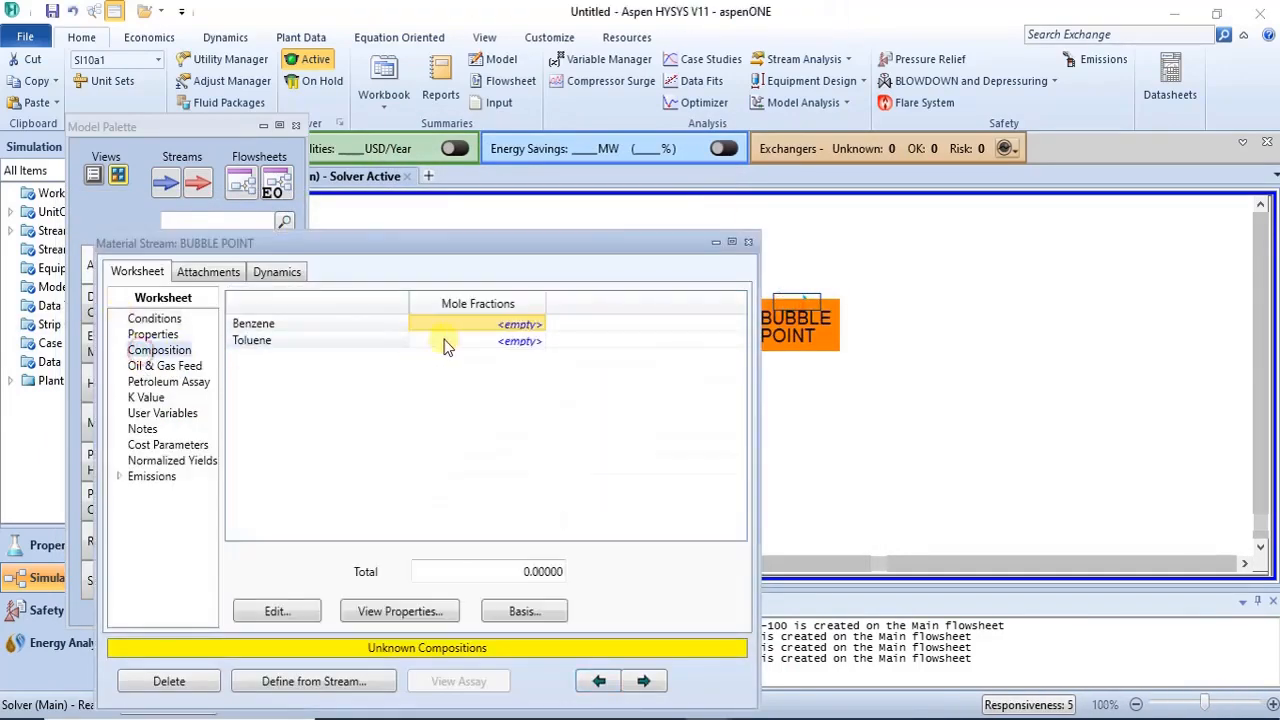
{"action": "left_click", "coordinate": [522, 328]}
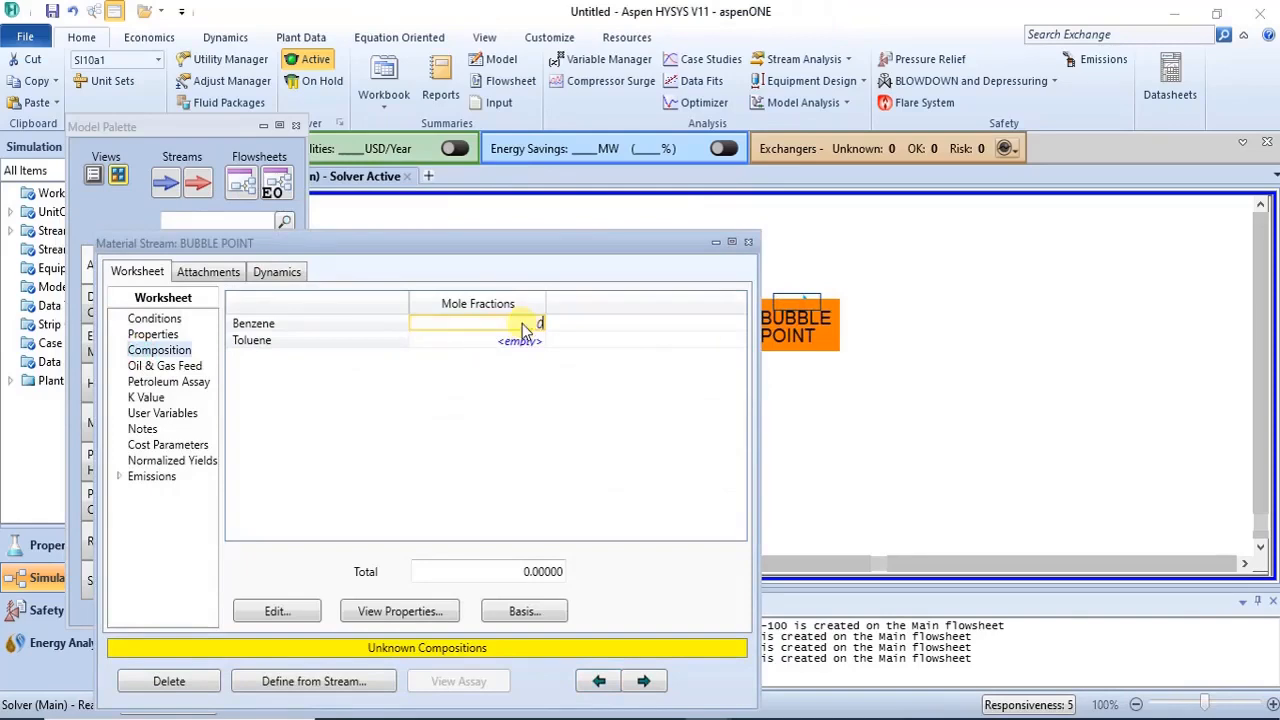
{"action": "key", "text": "Return"}
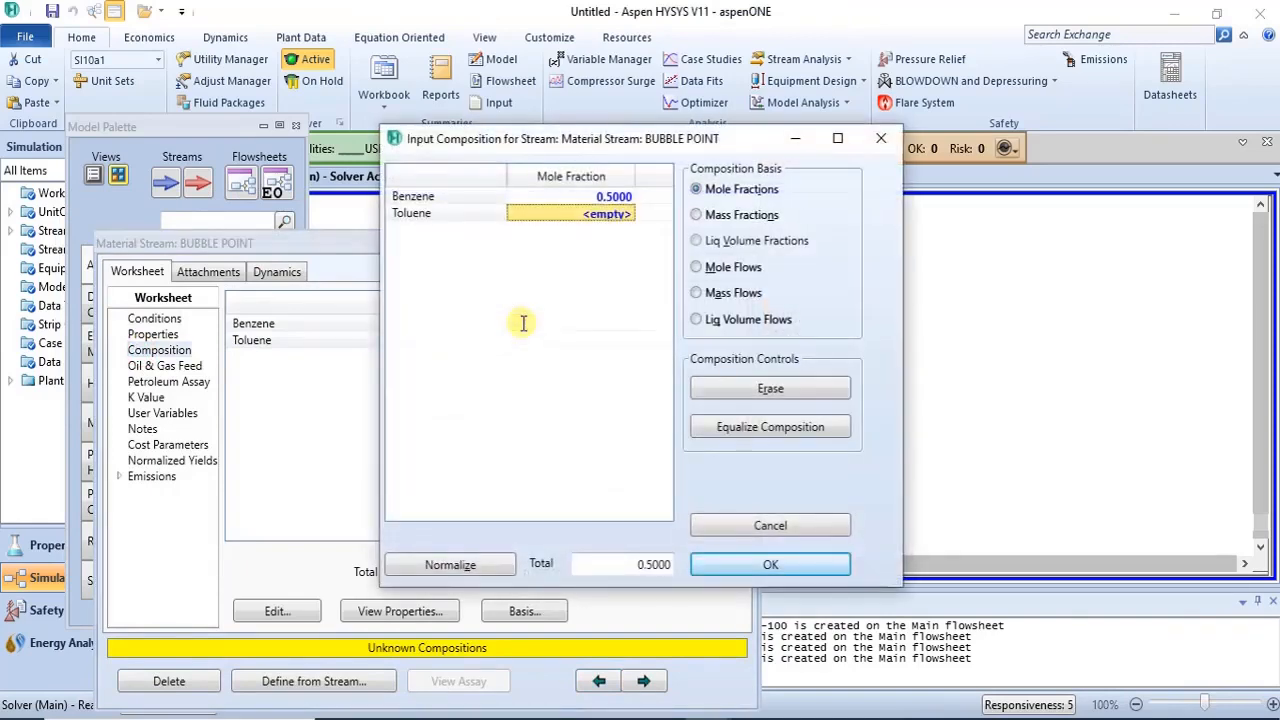
{"action": "left_click", "coordinate": [604, 220]}
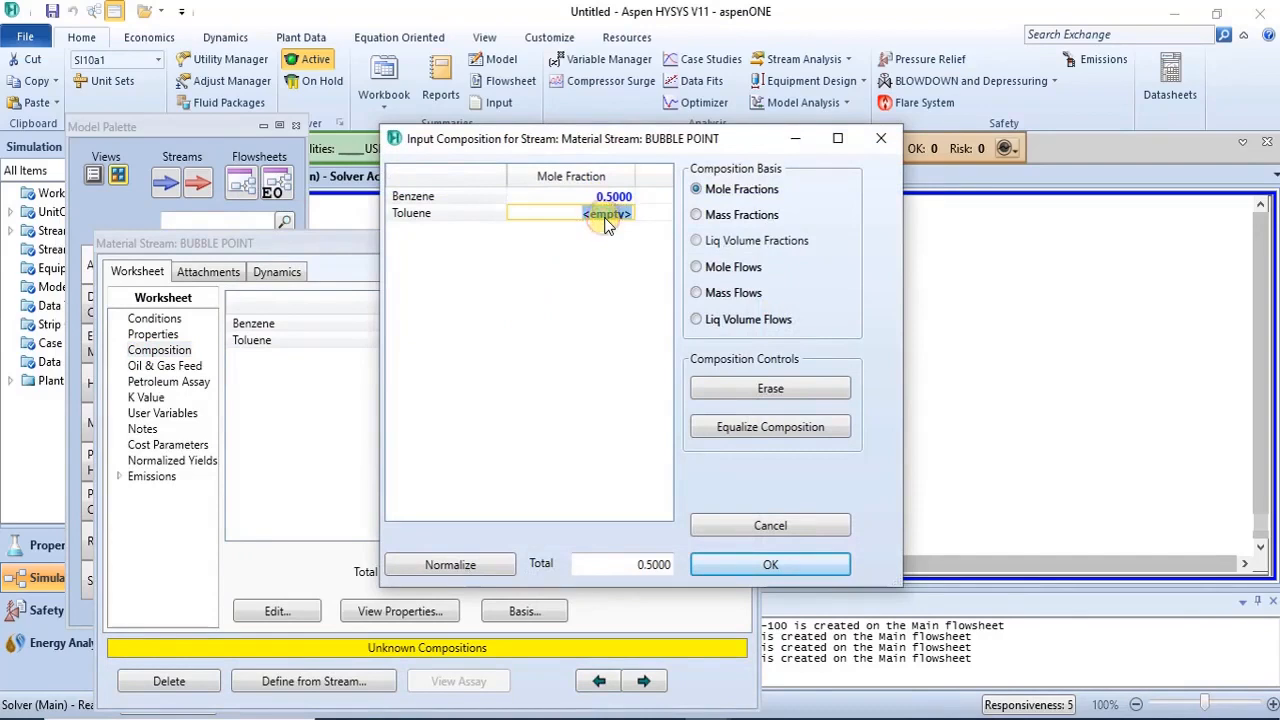
{"action": "type", "text": "0.5"}
{"action": "key", "text": "Return"}
{"action": "left_click", "coordinate": [752, 565]}
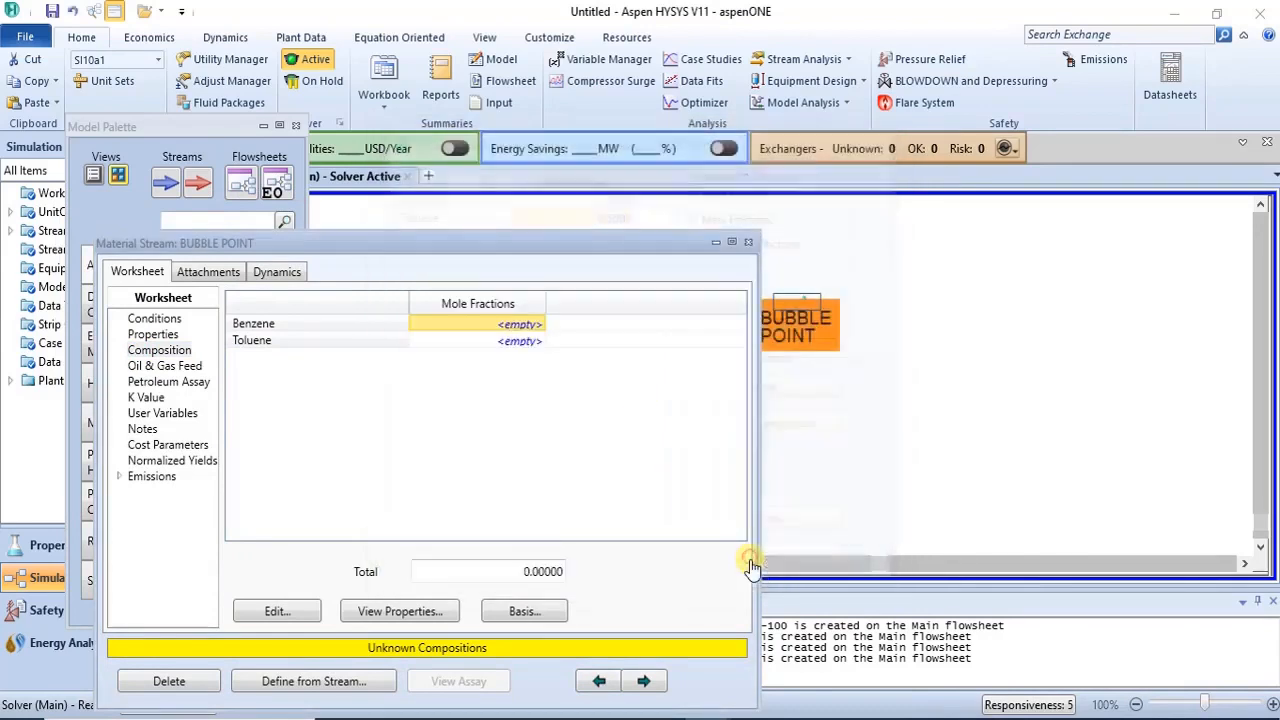
{"action": "left_click", "coordinate": [748, 242]}
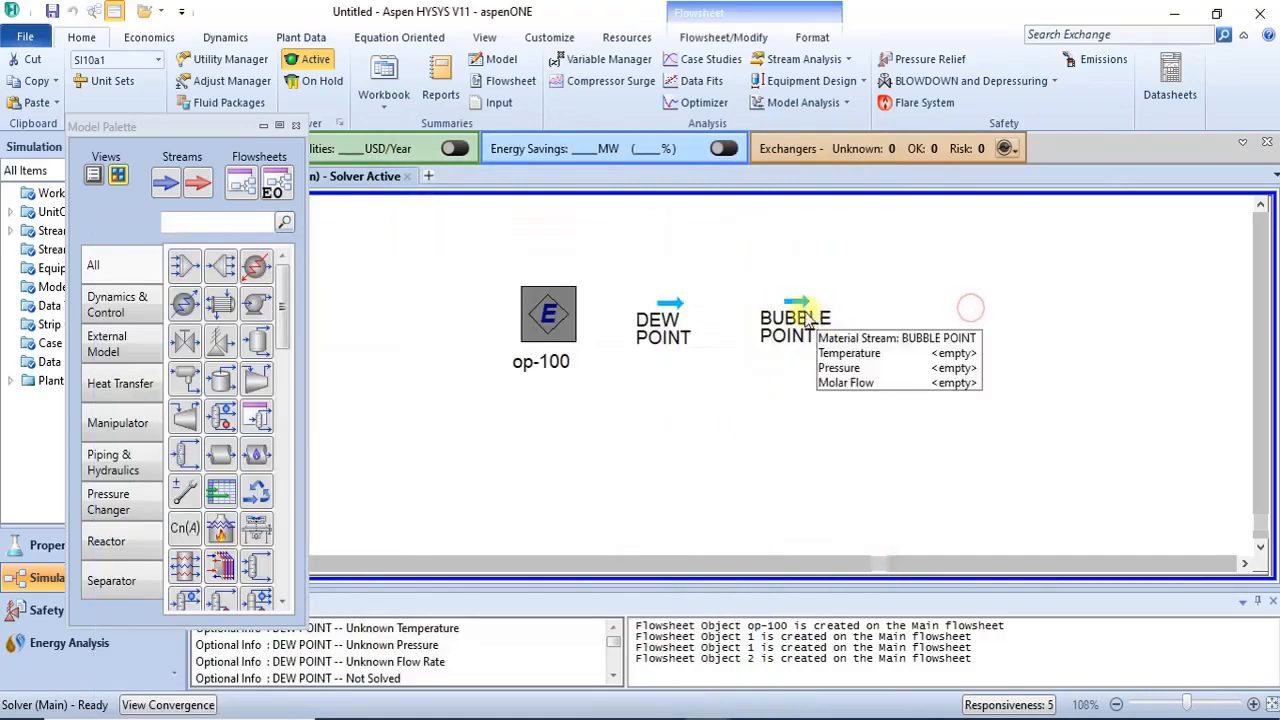
- Shift the BUBBLE POINT icon to the right and set the DEW POINT stream's pressure to 101.3 kPa
{"action": "left_click_drag", "start_coordinate": [808, 318], "coordinate": [845, 317]}
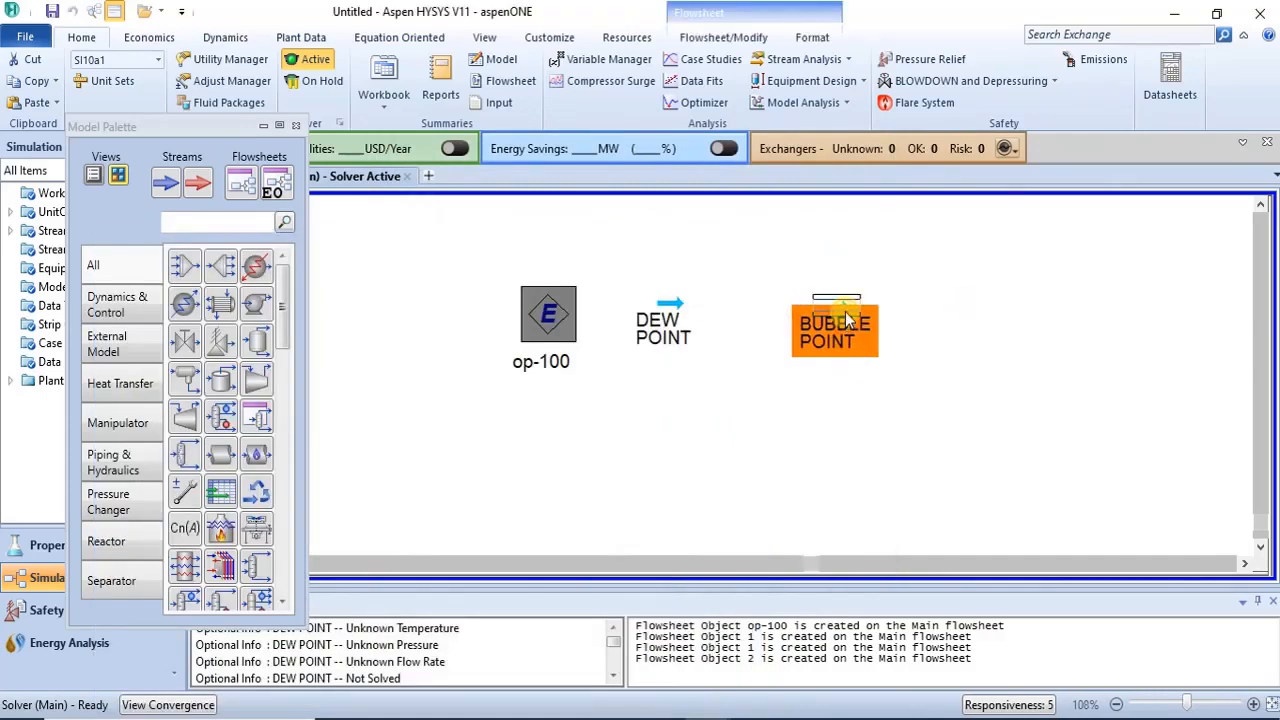
{"action": "left_click", "coordinate": [957, 309]}
{"action": "double_click", "coordinate": [670, 315]}
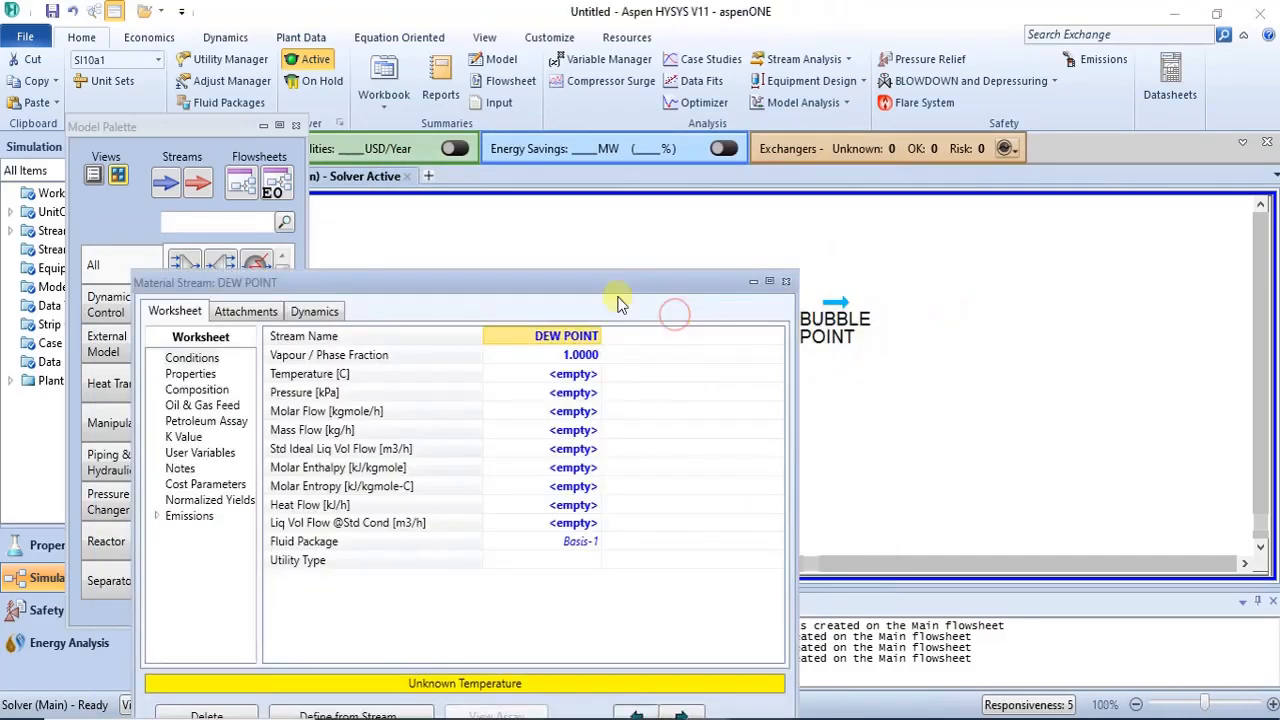
{"action": "left_click_drag", "start_coordinate": [611, 287], "coordinate": [768, 201]}
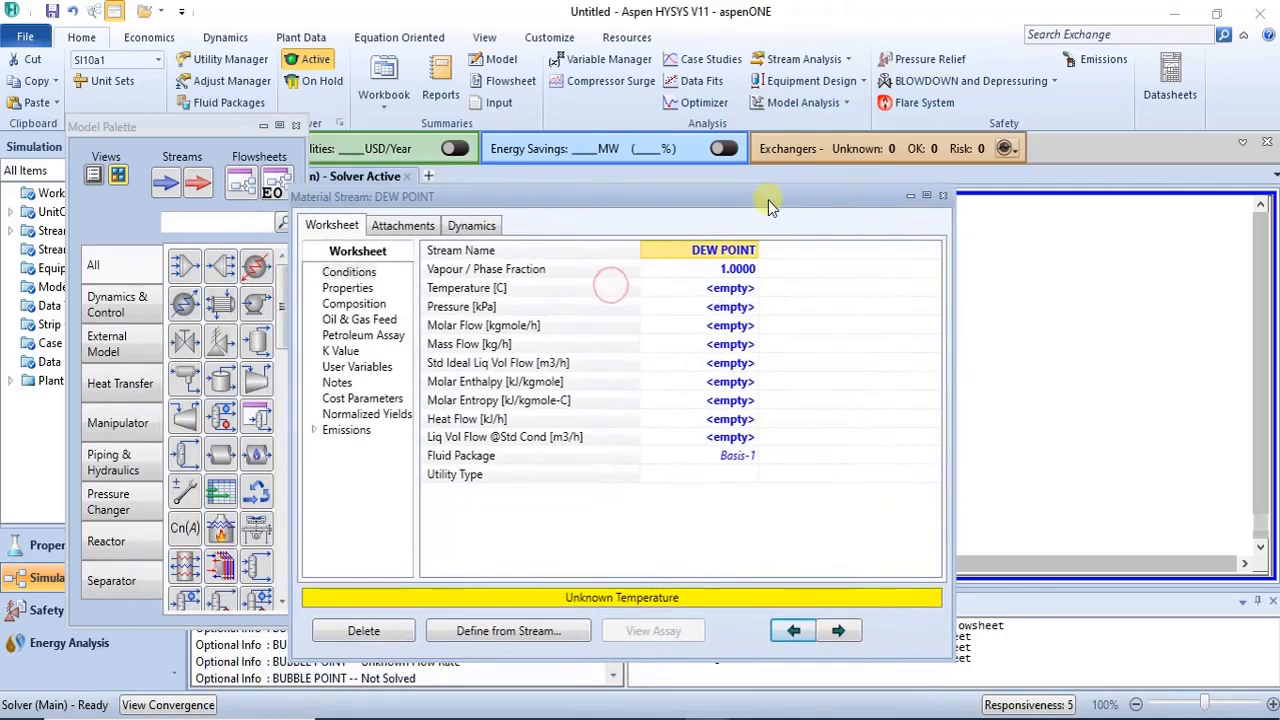
{"action": "left_click", "coordinate": [365, 305]}
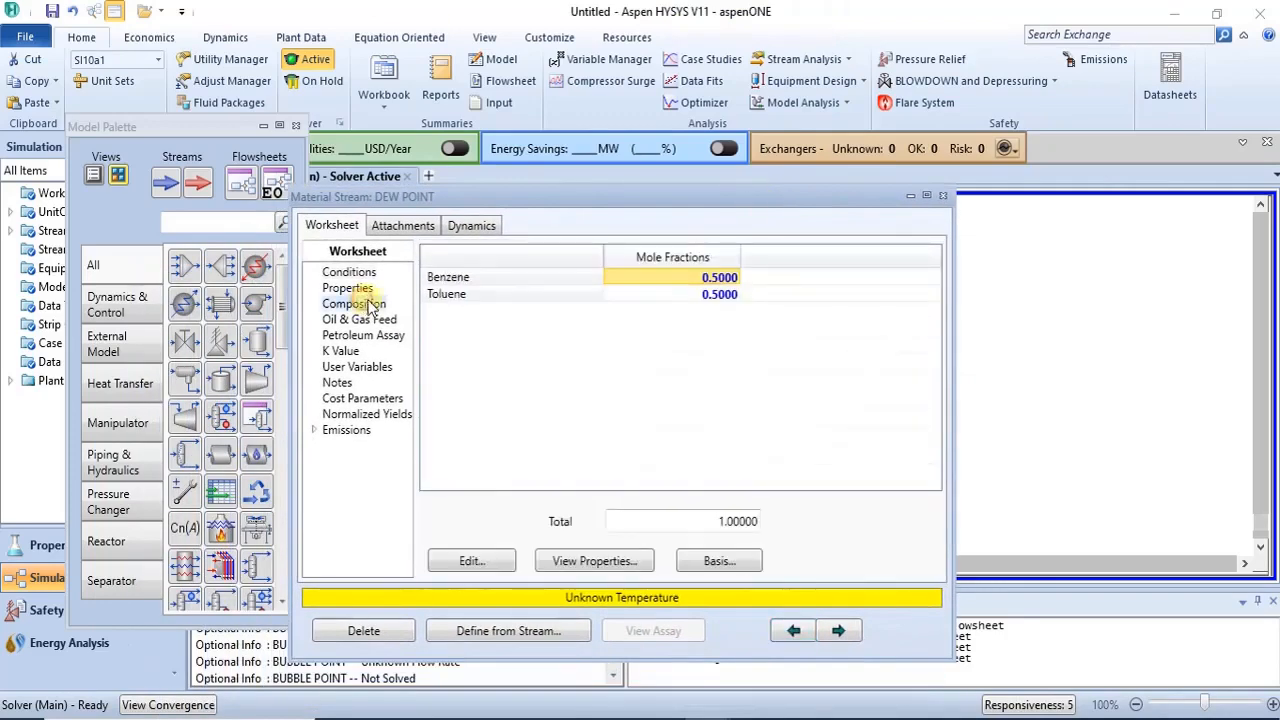
{"action": "left_click", "coordinate": [352, 272]}
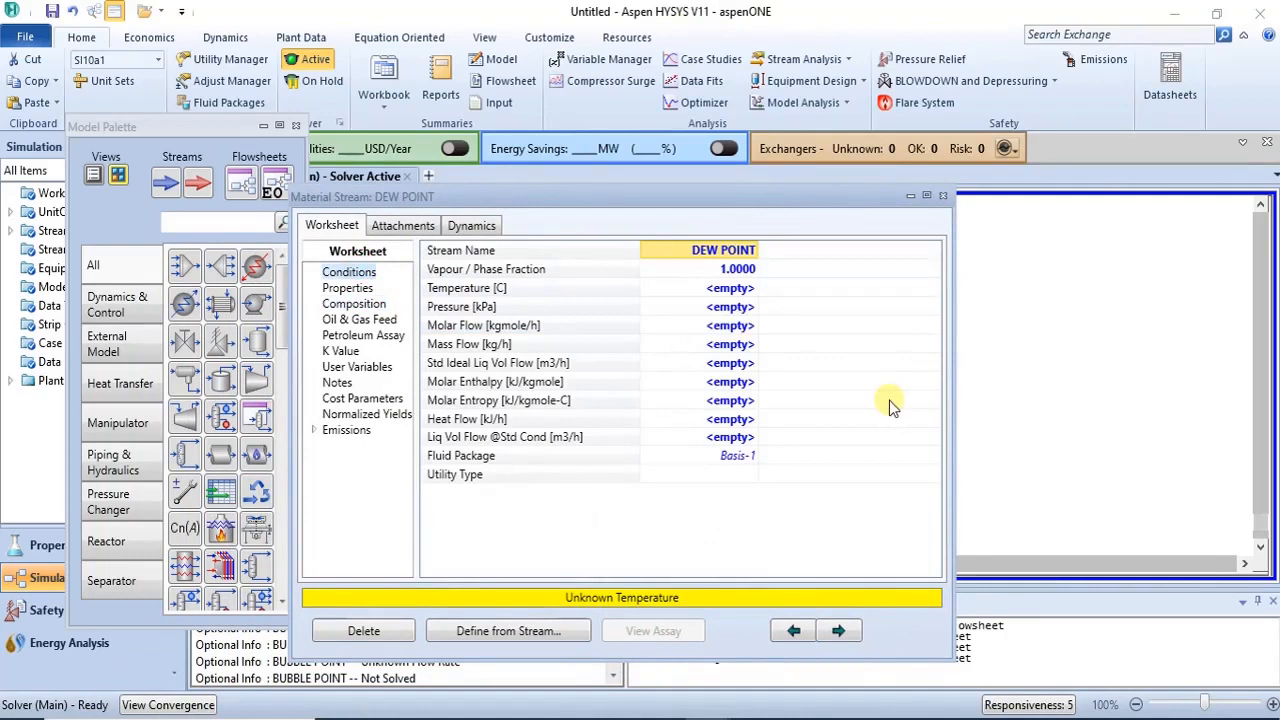
{"action": "left_click", "coordinate": [733, 308]}
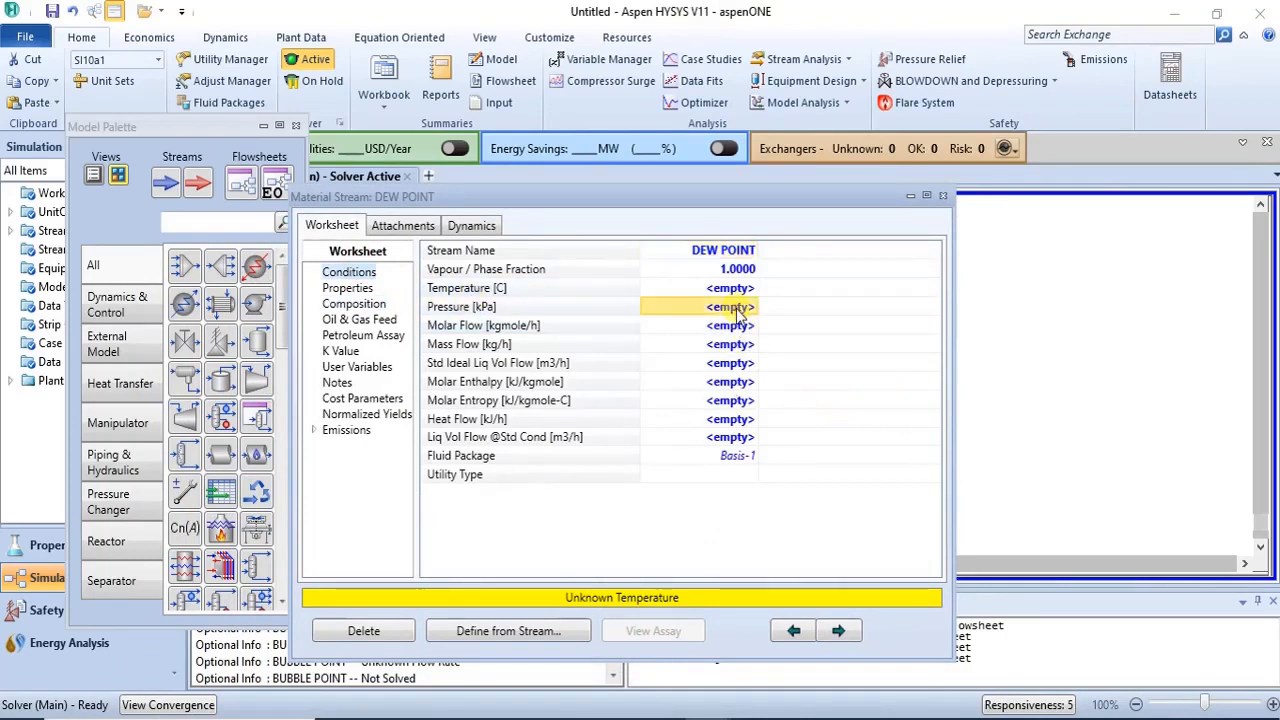
{"action": "type", "text": "1"}
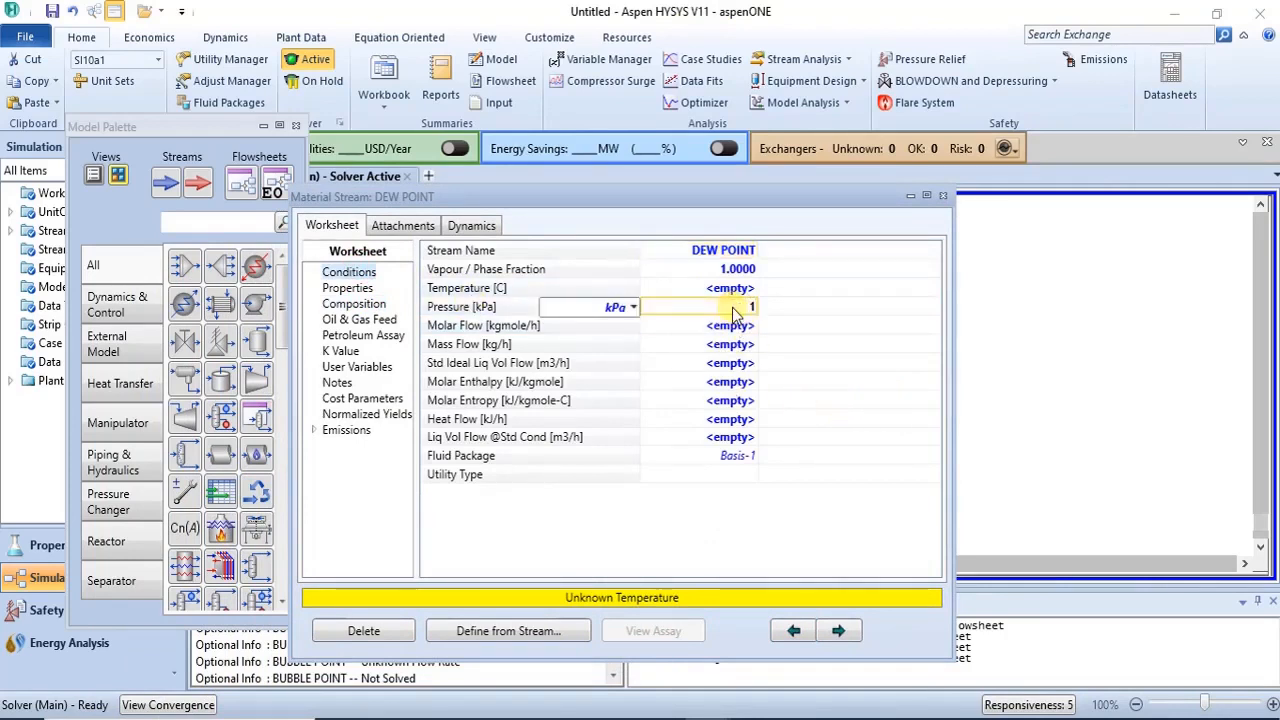
{"action": "type", "text": "01"}
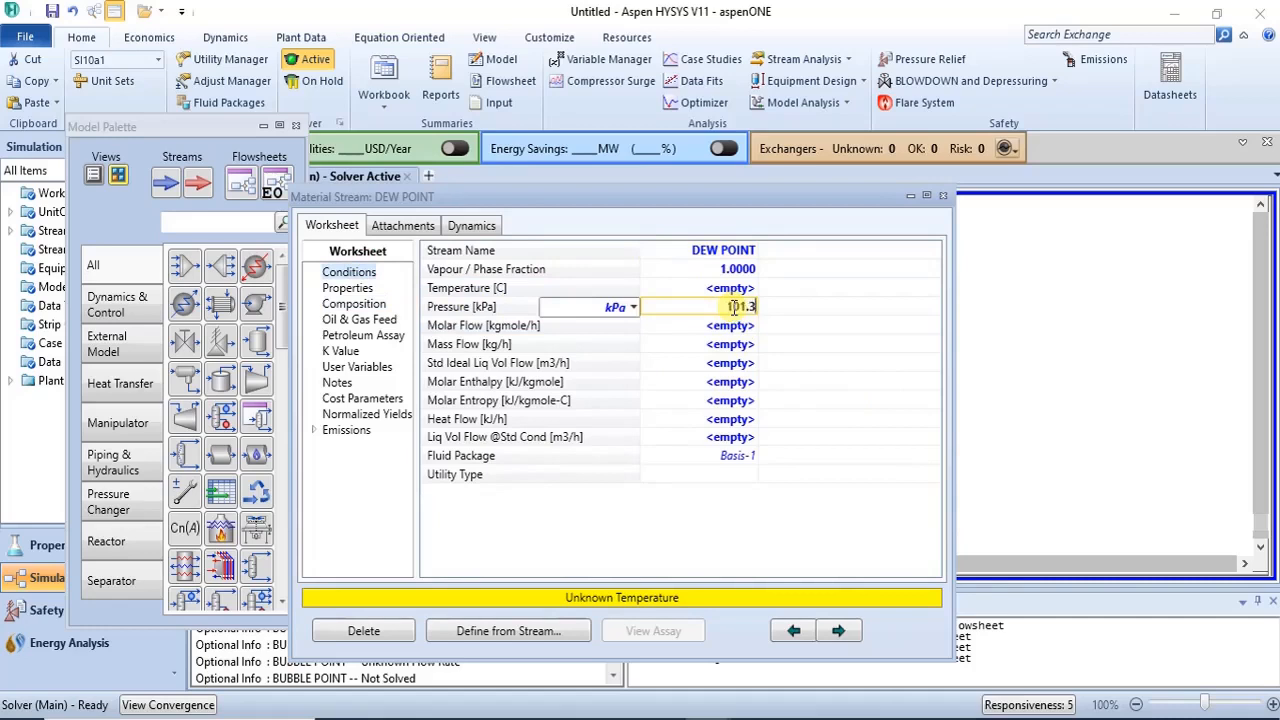
{"action": "type", "text": ".3"}
{"action": "key", "text": "Return"}
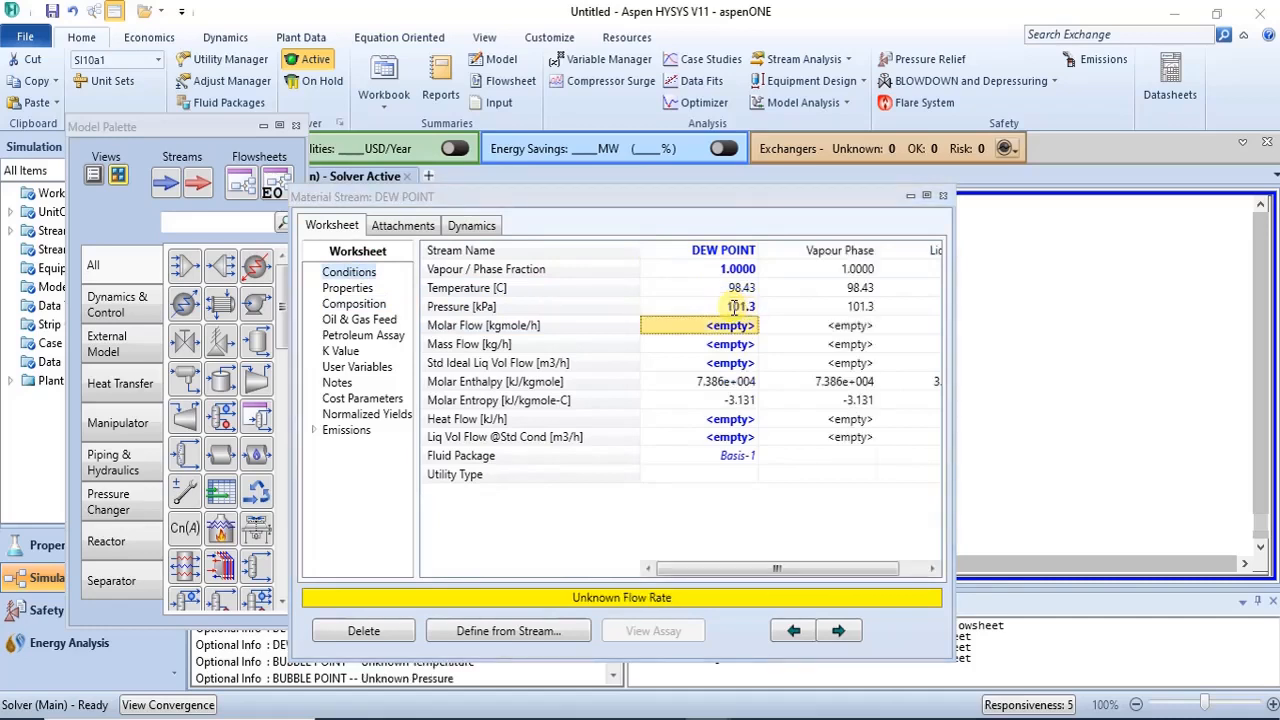
- Set the DEW POINT stream's molar flow to 100 kgmole/h
{"action": "mouse_move", "coordinate": [735, 315]}
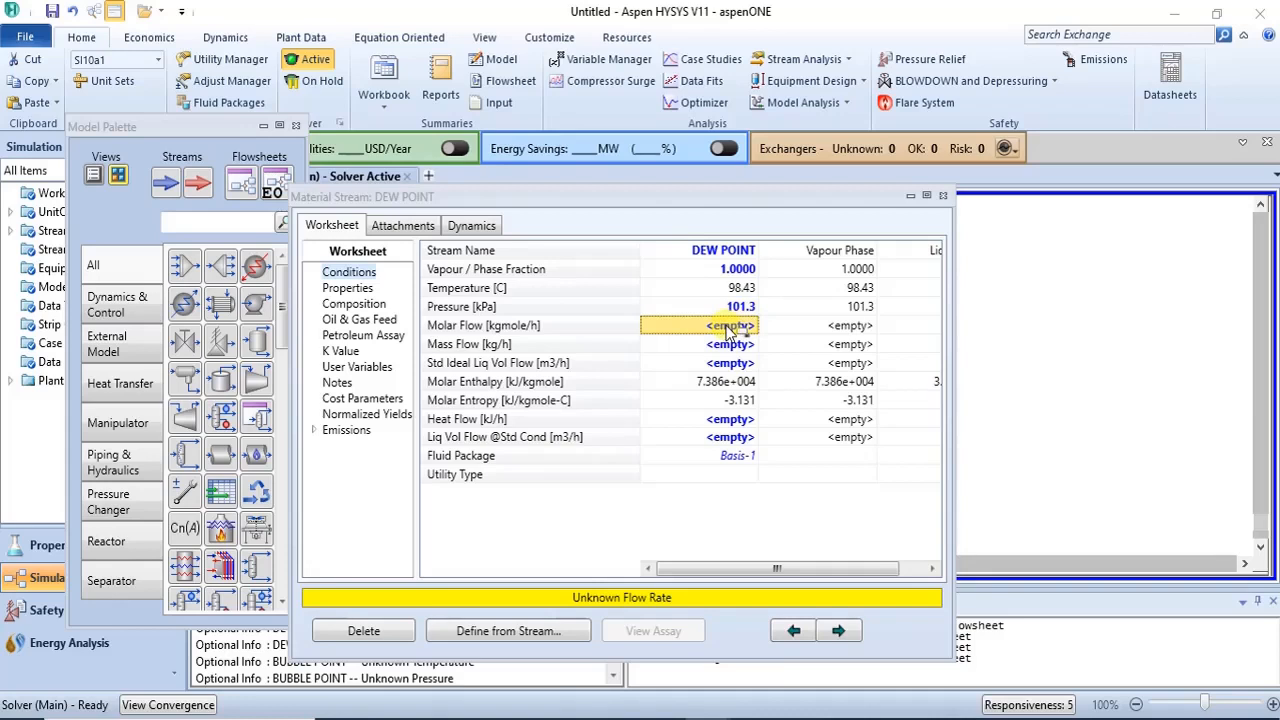
{"action": "type", "text": "10"}
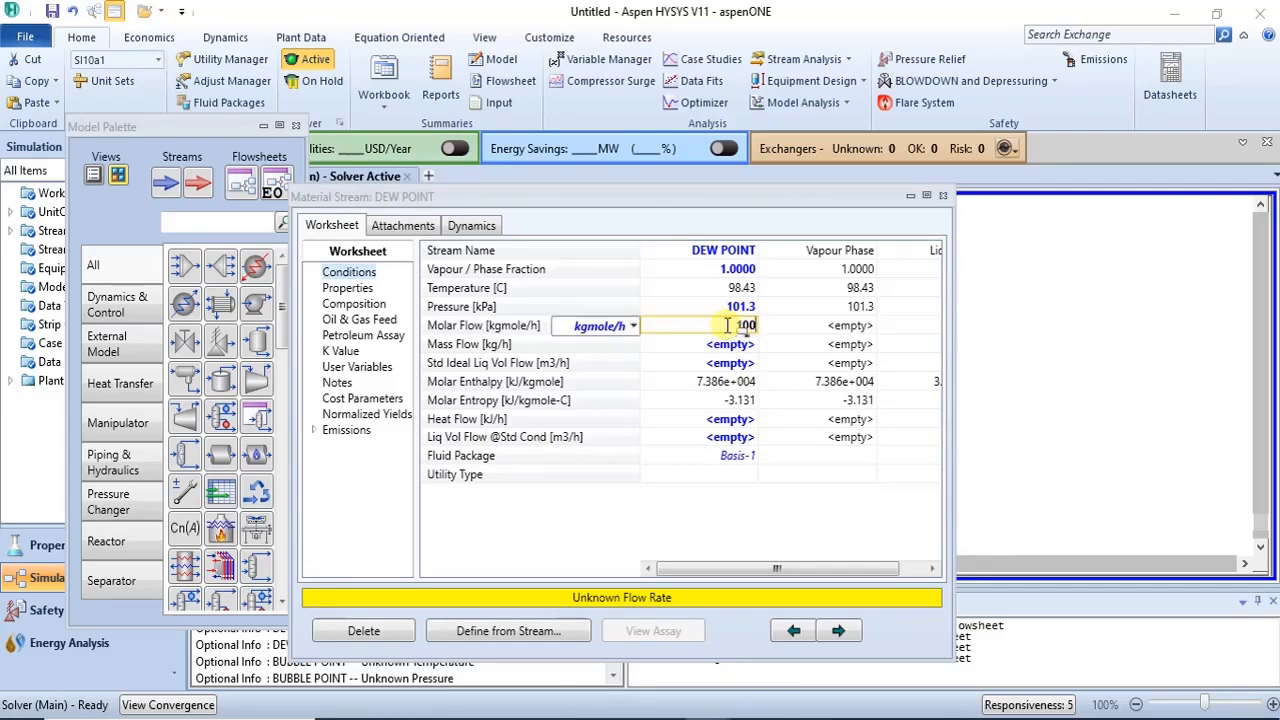
{"action": "type", "text": "0"}
{"action": "key", "text": "Return"}
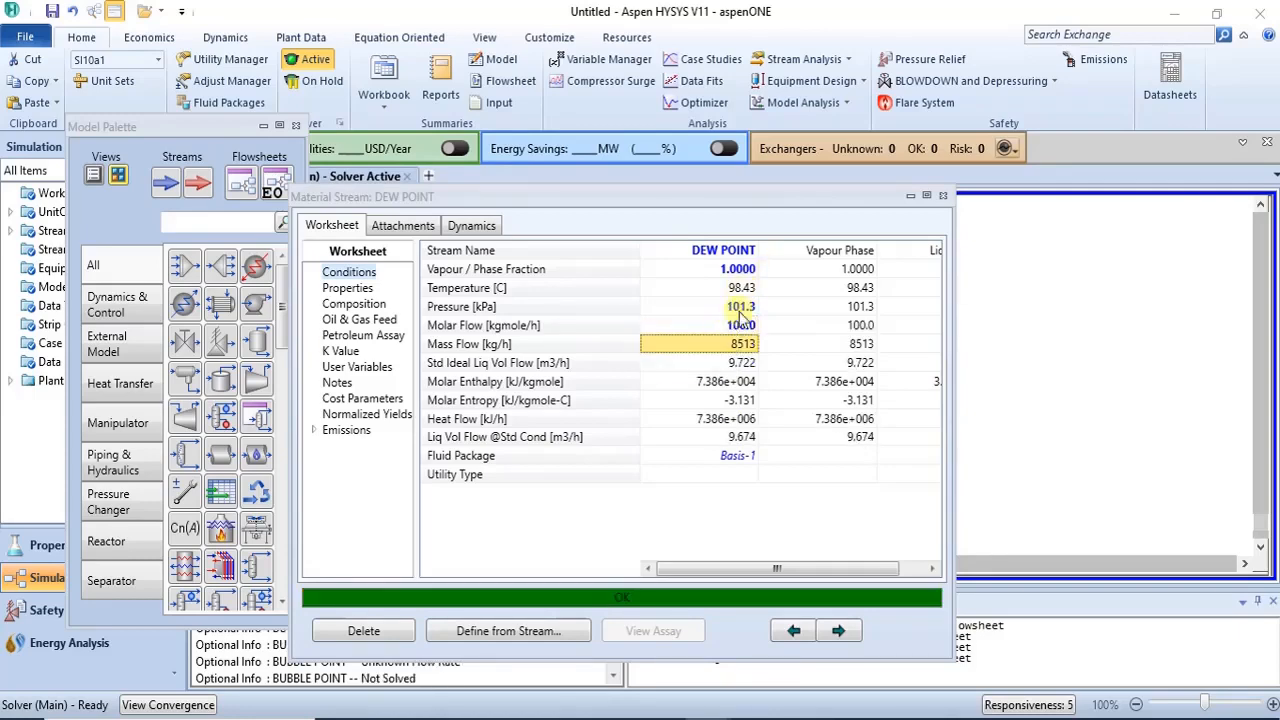
- Open the BUBBLE POINT stream and set its molar flow to 100 kgmole/h
{"action": "left_click", "coordinate": [943, 197]}
{"action": "double_click", "coordinate": [822, 325]}
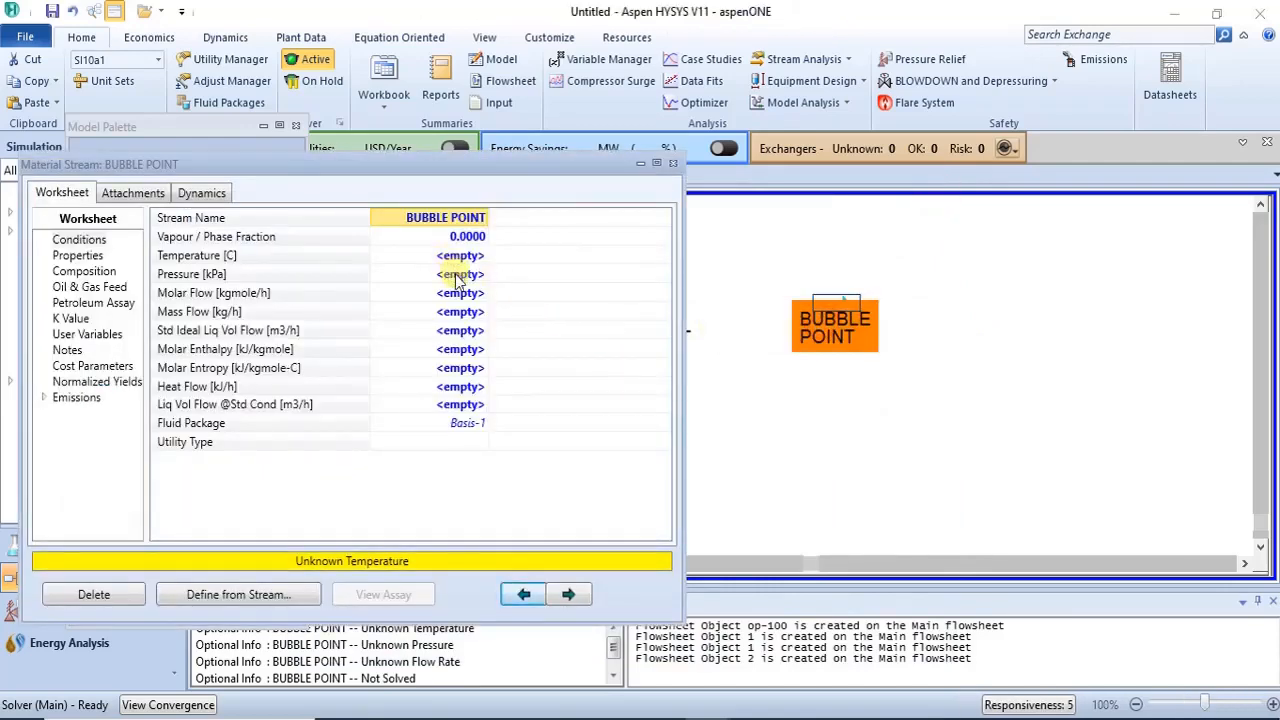
{"action": "left_click", "coordinate": [457, 291]}
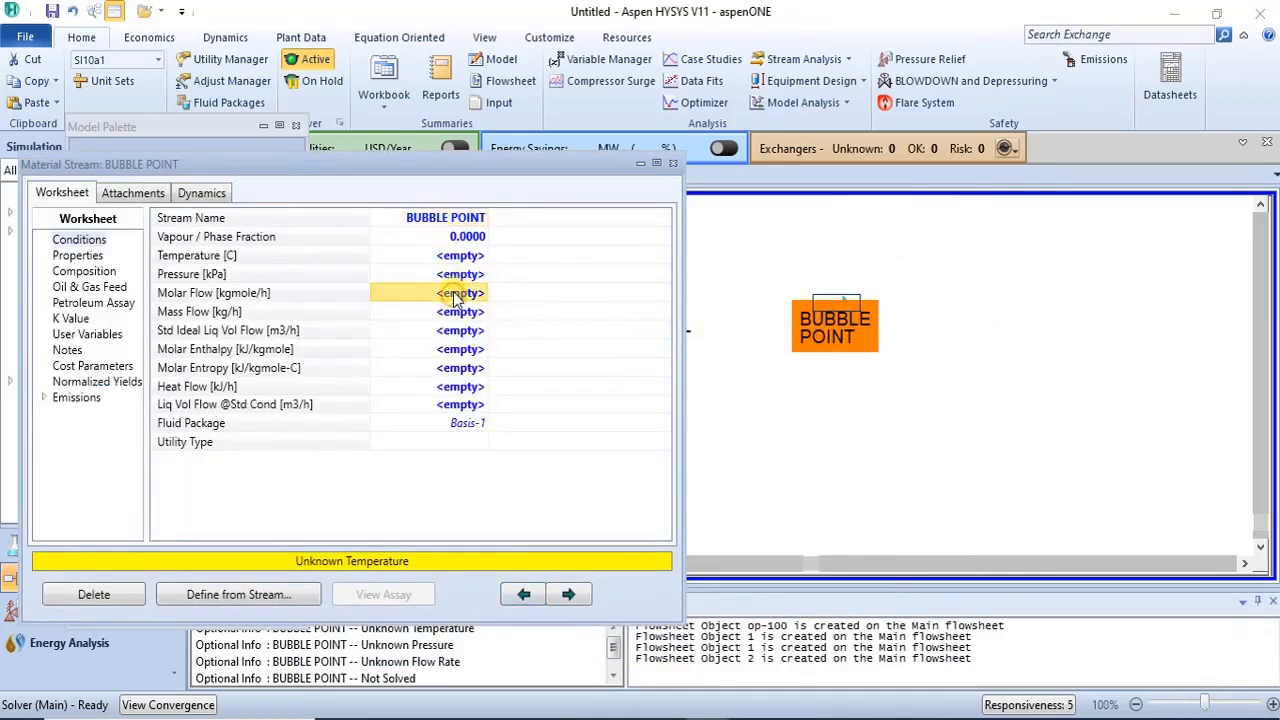
{"action": "type", "text": "1"}
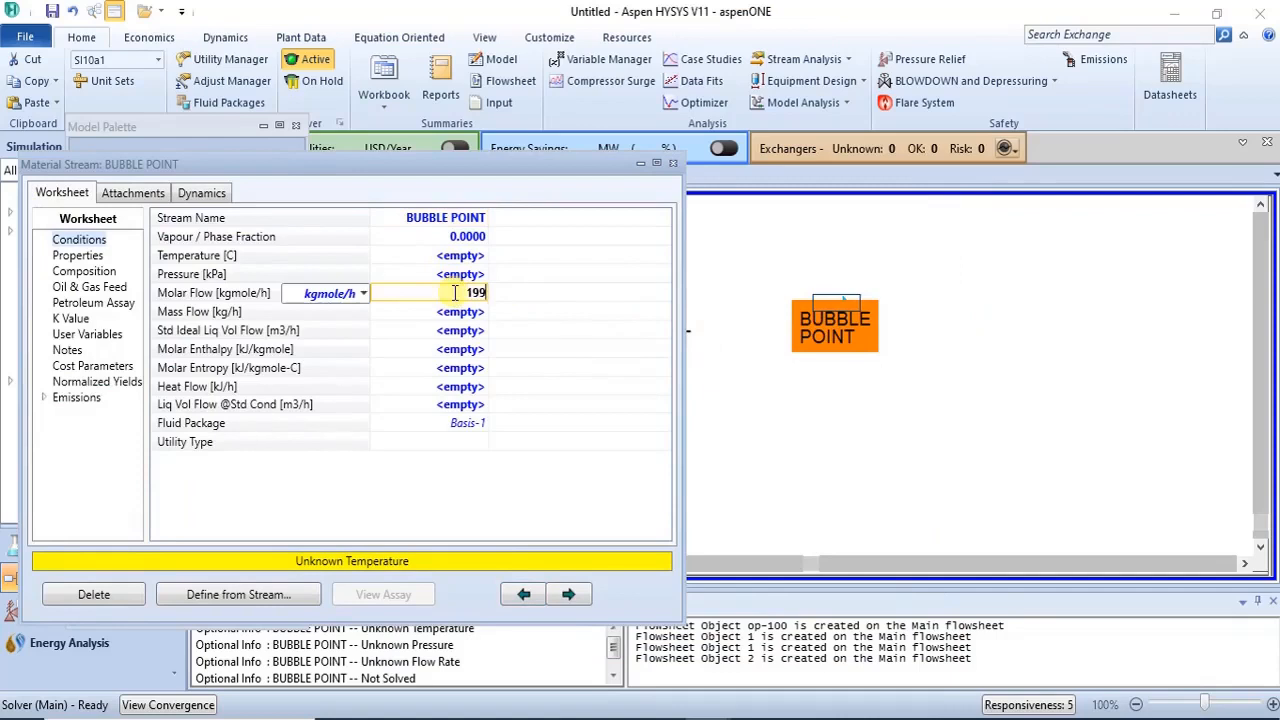
{"action": "type", "text": "00"}
{"action": "key", "text": "Return"}
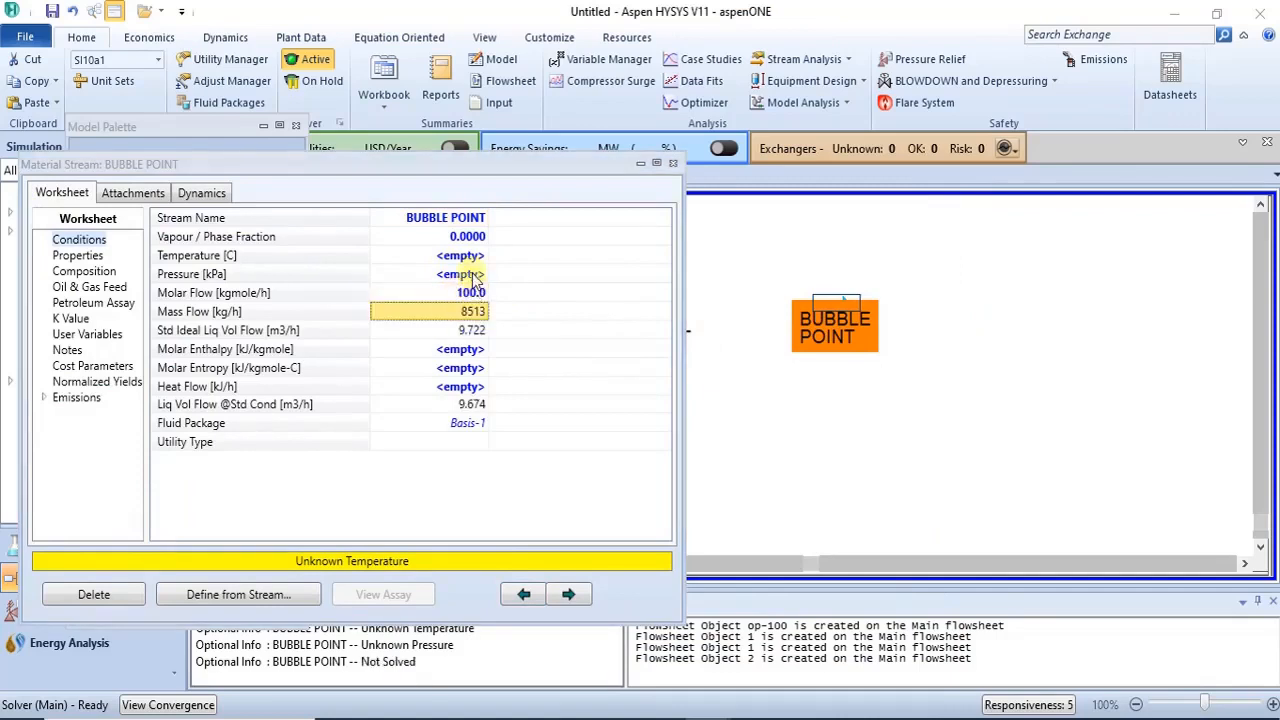
- Set the BUBBLE POINT stream's pressure to 101.3 kPa and close its window
{"action": "left_click", "coordinate": [473, 277]}
{"action": "type", "text": "1"}
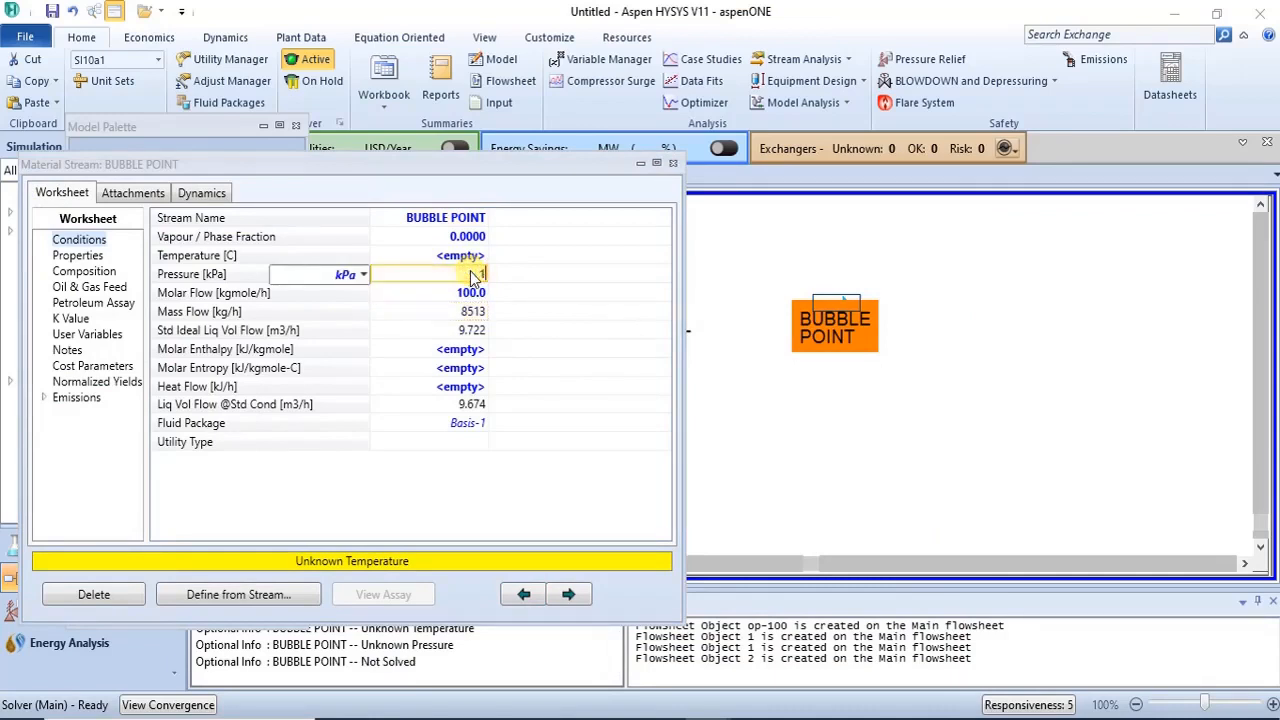
{"action": "type", "text": "01.3"}
{"action": "key", "text": "Return"}
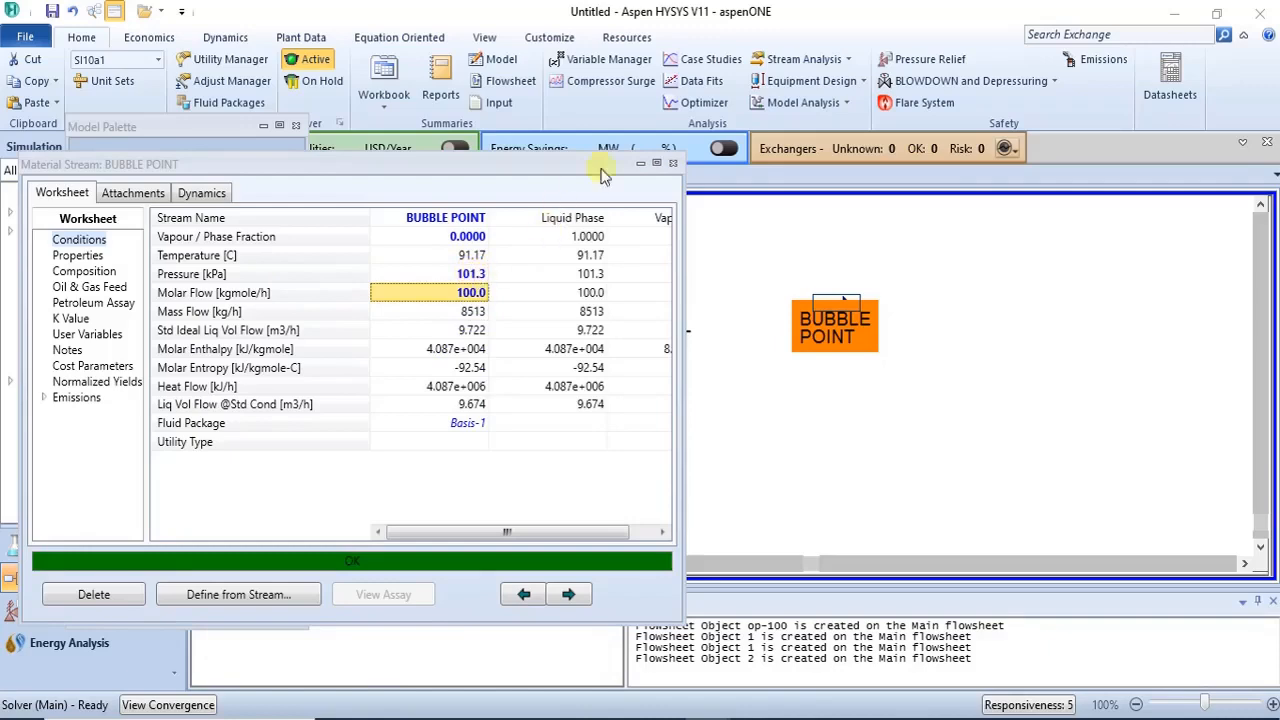
{"action": "left_click", "coordinate": [673, 163]}
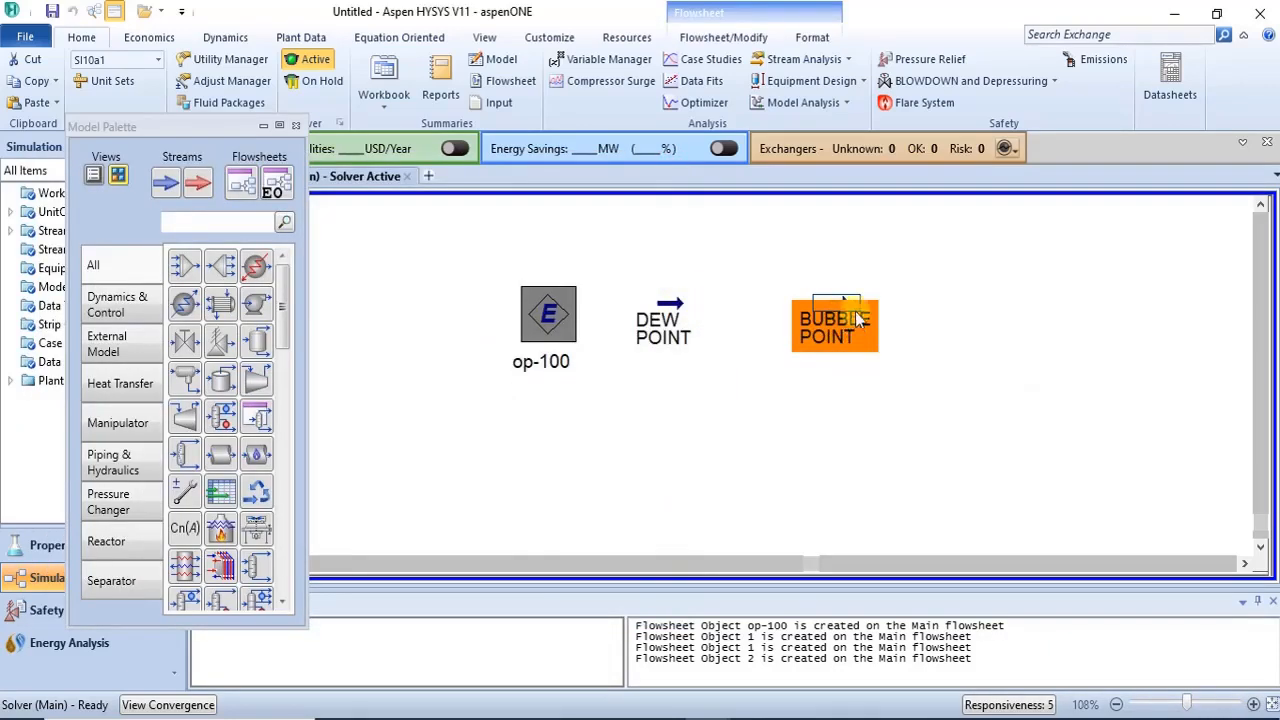
- Open the op-100 equilibrium plot and display its bubble and dew point data table around 0.5 benzene
{"action": "left_click_drag", "start_coordinate": [842, 311], "coordinate": [940, 305]}
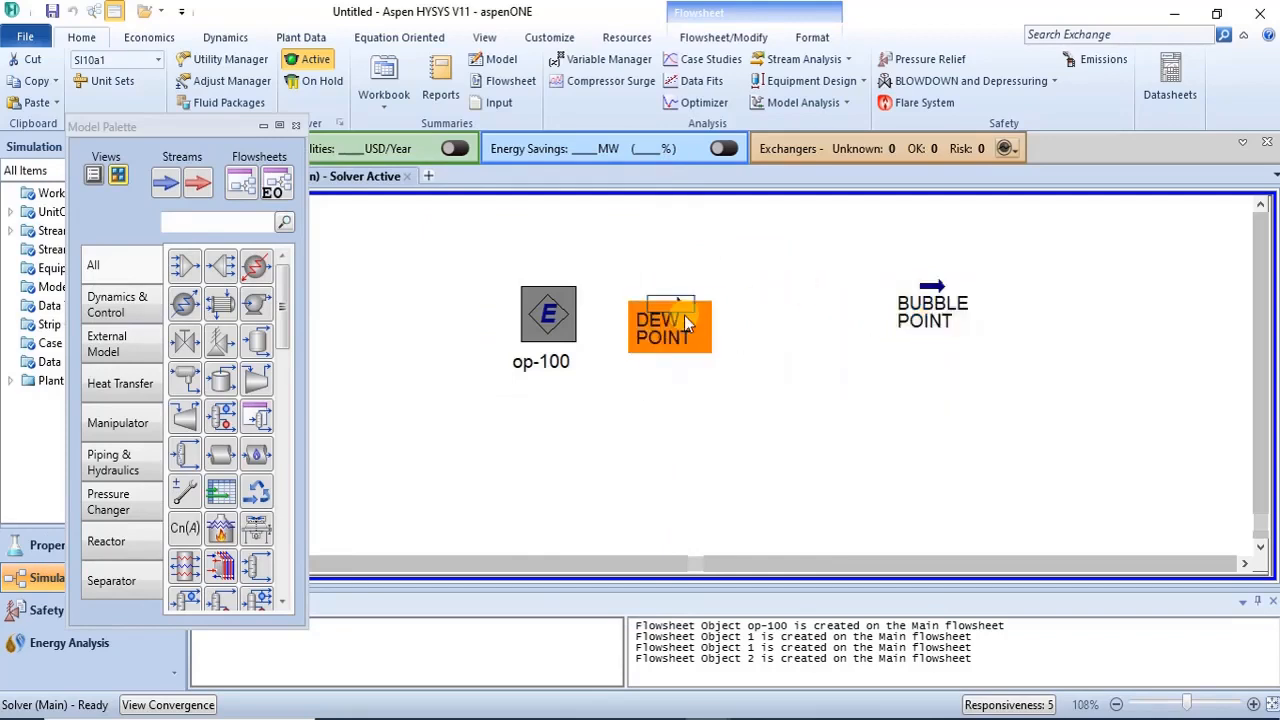
{"action": "double_click", "coordinate": [544, 312]}
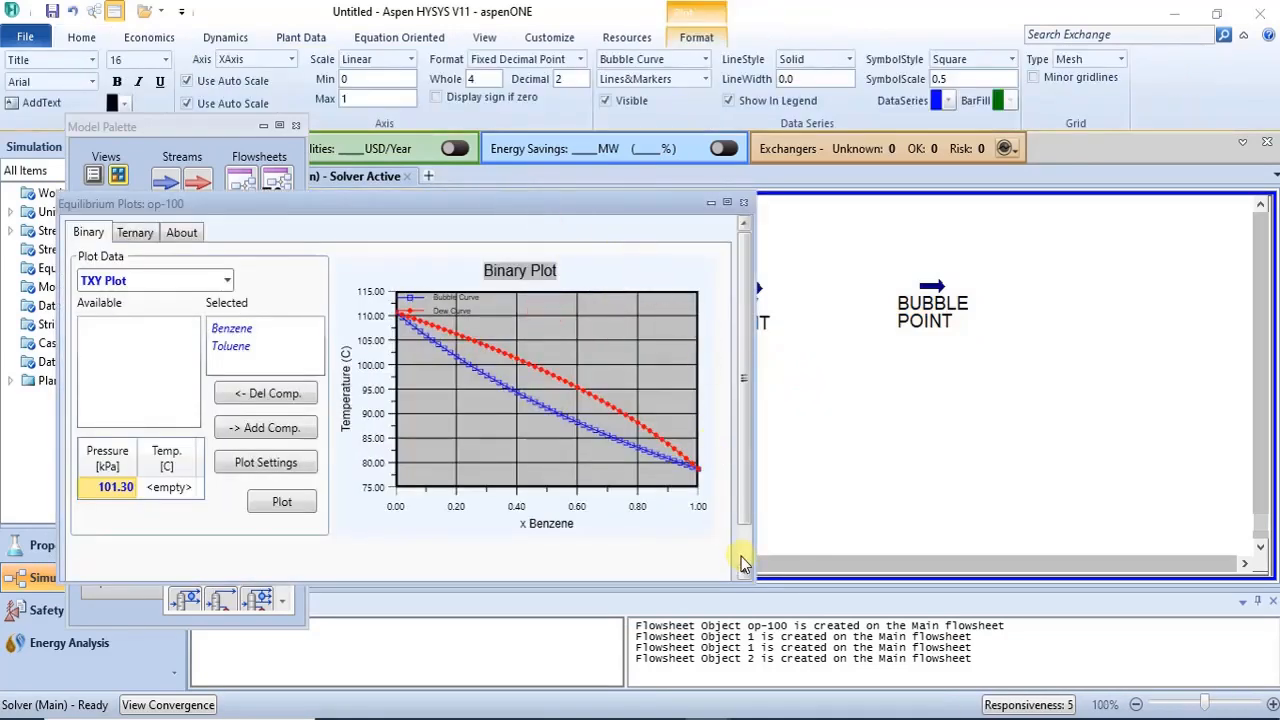
{"action": "scroll", "coordinate": [737, 557], "scroll_direction": "down", "scroll_amount": 1}
{"action": "left_click", "coordinate": [577, 551]}
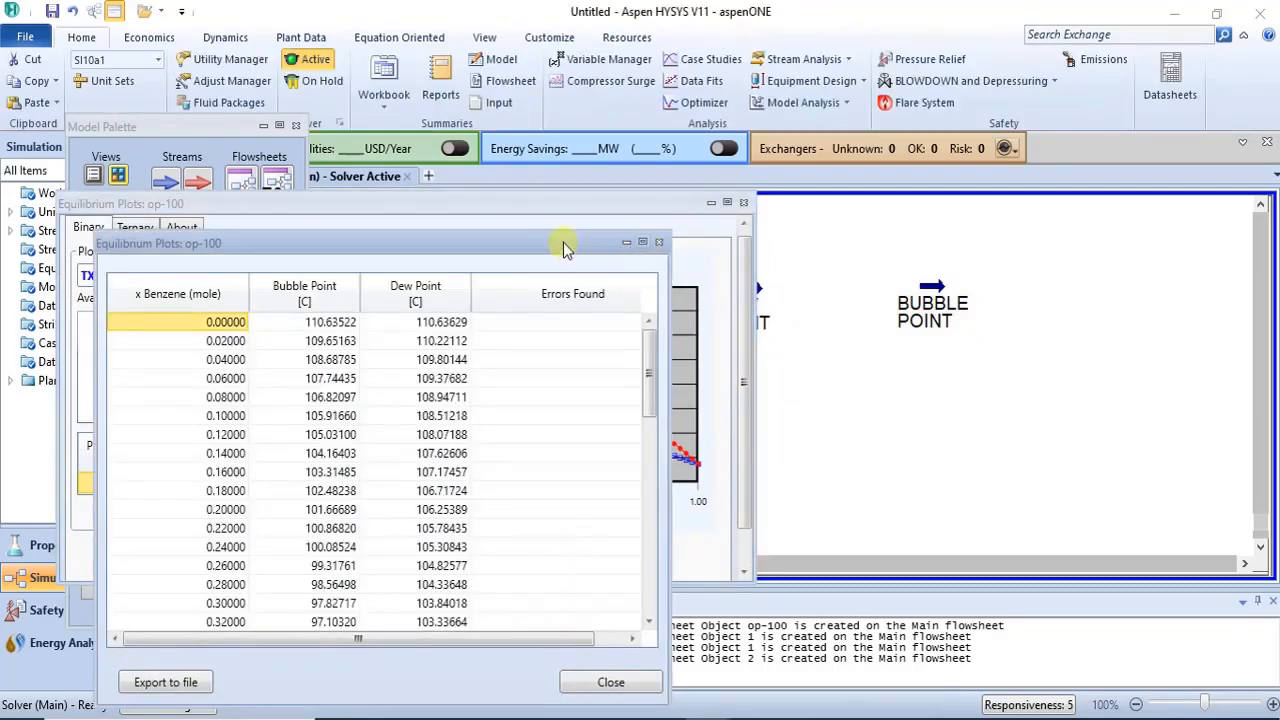
{"action": "left_click_drag", "start_coordinate": [563, 247], "coordinate": [642, 107]}
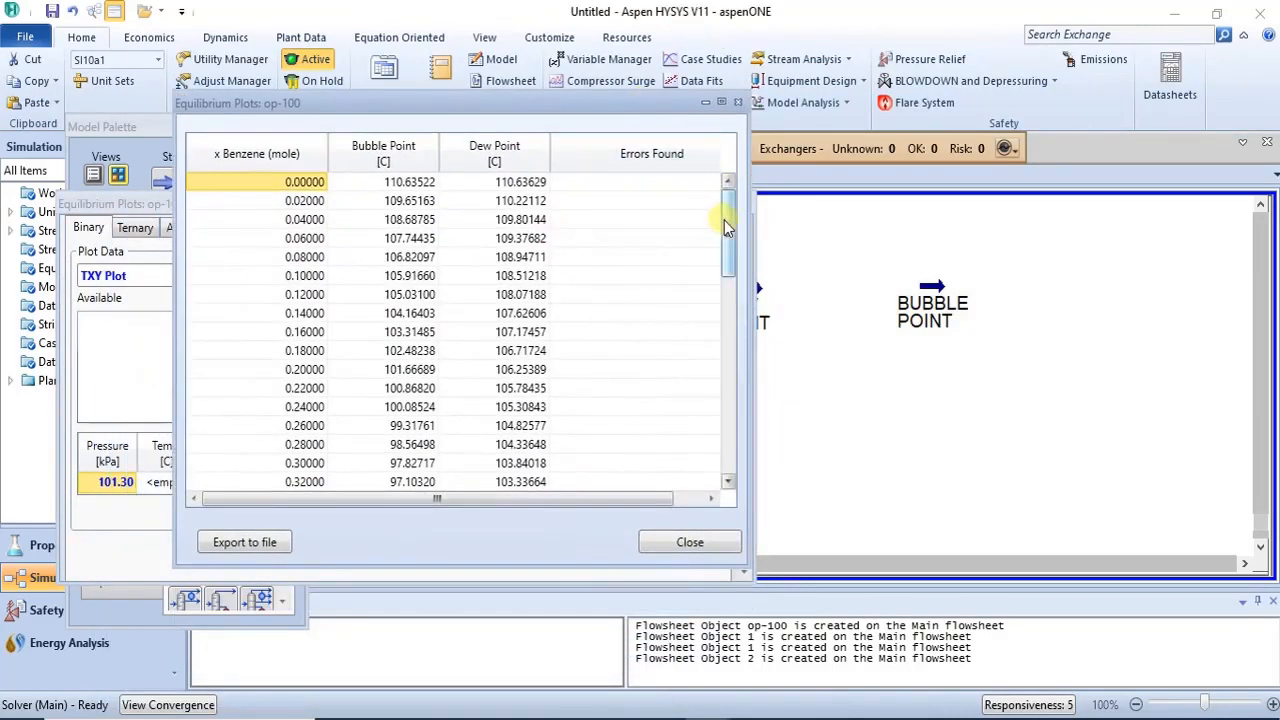
{"action": "left_click_drag", "start_coordinate": [724, 220], "coordinate": [724, 326]}
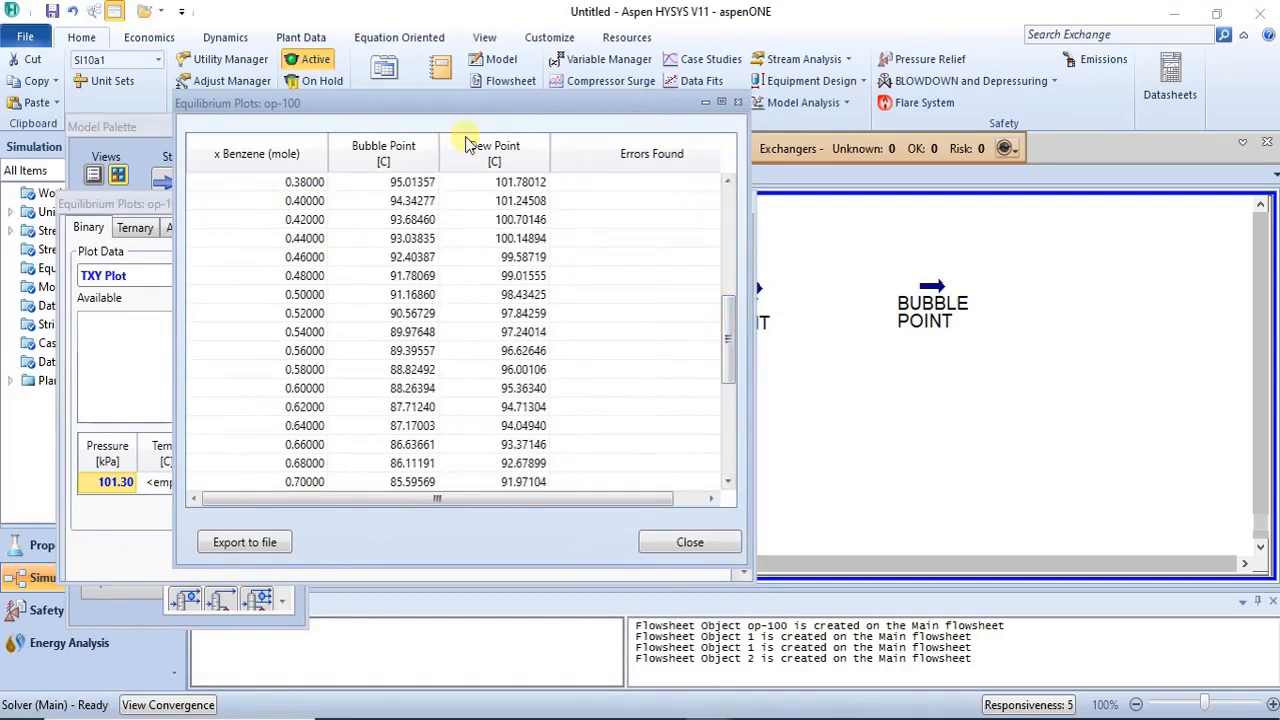
{"action": "left_click_drag", "start_coordinate": [481, 101], "coordinate": [445, 105]}
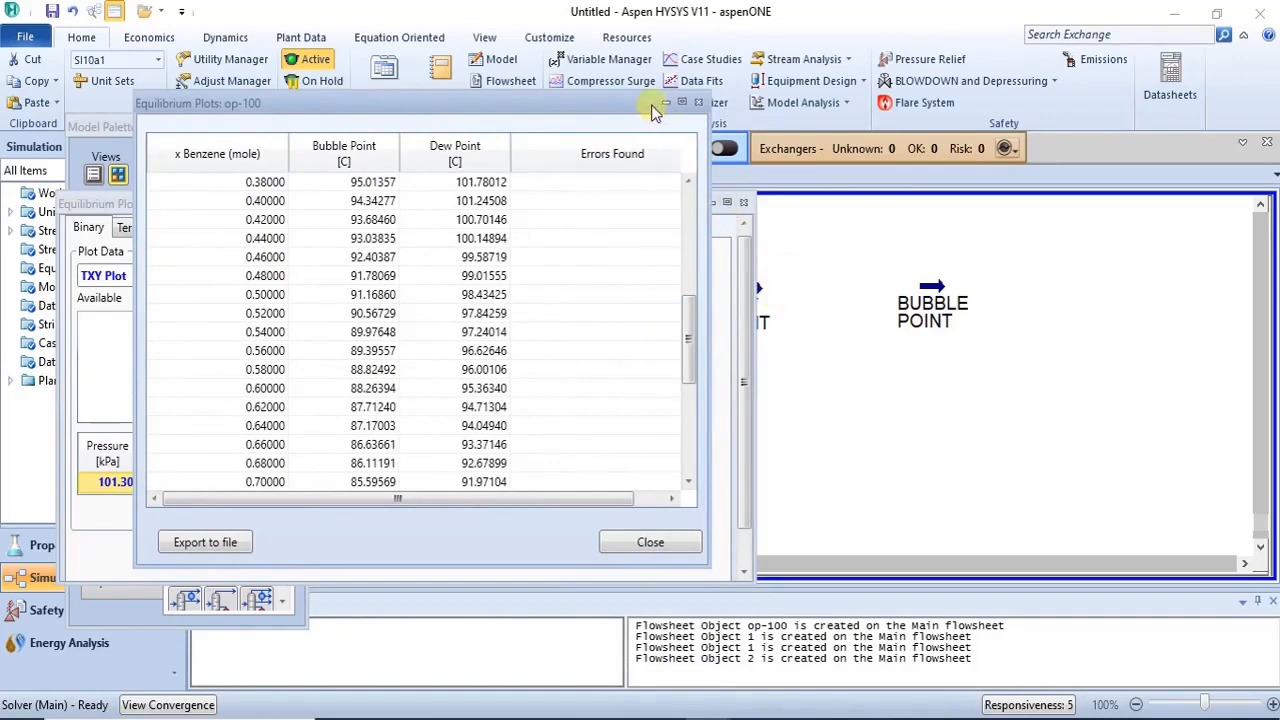
- Place the data table beside the DEW POINT stream window and compare its temperature and composition with the table's dew point at 0.5 benzene
{"action": "left_click_drag", "start_coordinate": [651, 110], "coordinate": [548, 148]}
{"action": "left_click_drag", "start_coordinate": [672, 202], "coordinate": [500, 275]}
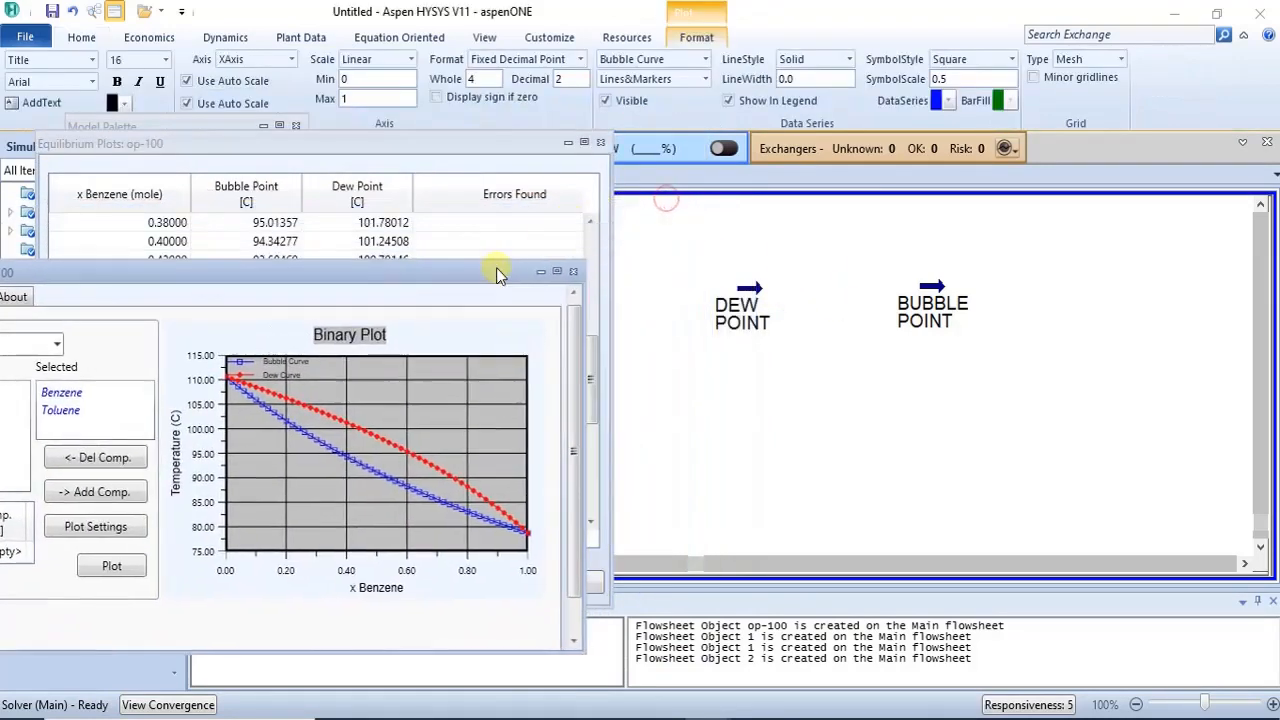
{"action": "left_click_drag", "start_coordinate": [508, 145], "coordinate": [538, 152]}
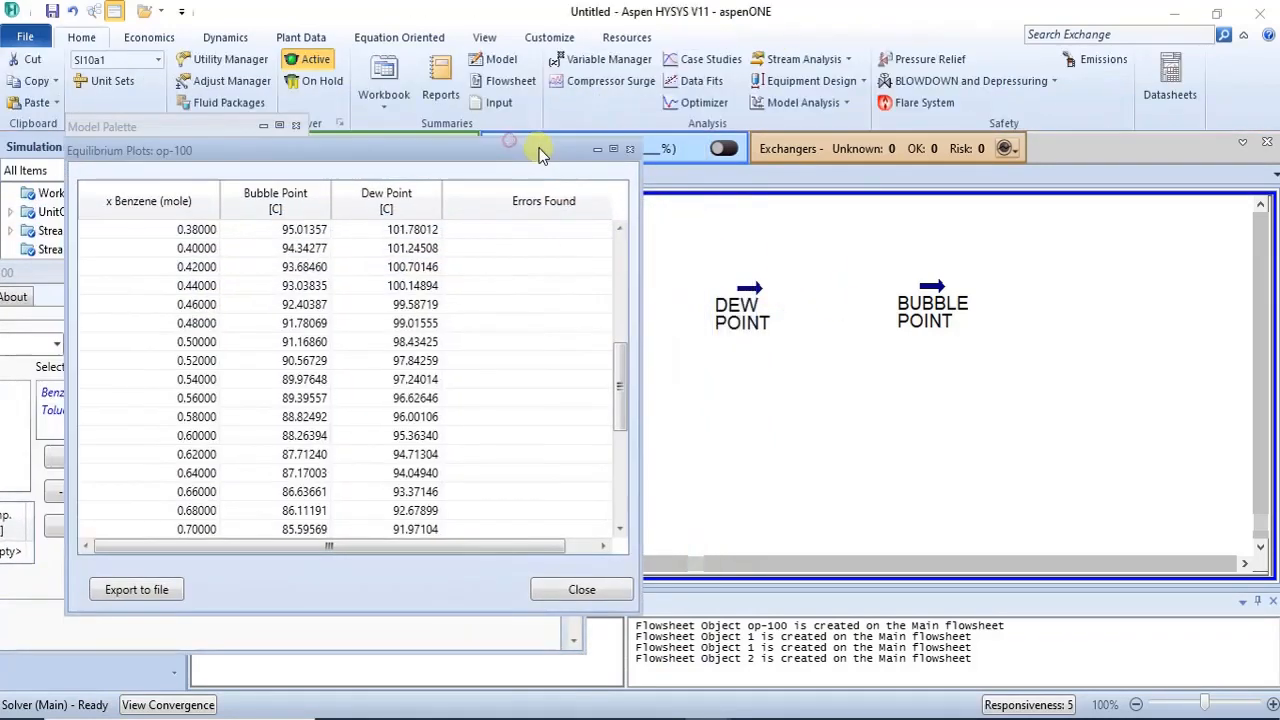
{"action": "left_click", "coordinate": [753, 305]}
{"action": "left_click_drag", "start_coordinate": [777, 306], "coordinate": [778, 306]}
{"action": "left_click_drag", "start_coordinate": [934, 300], "coordinate": [1024, 312]}
{"action": "double_click", "coordinate": [758, 388]}
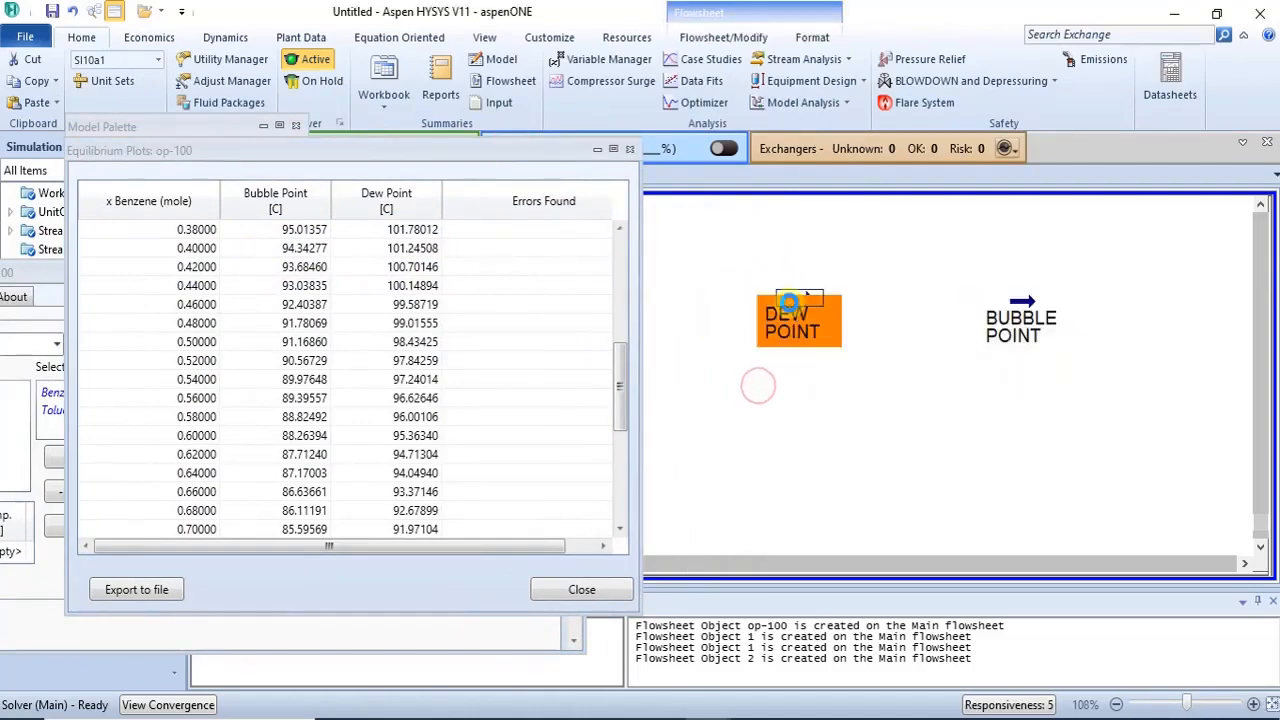
{"action": "left_click_drag", "start_coordinate": [443, 280], "coordinate": [865, 234]}
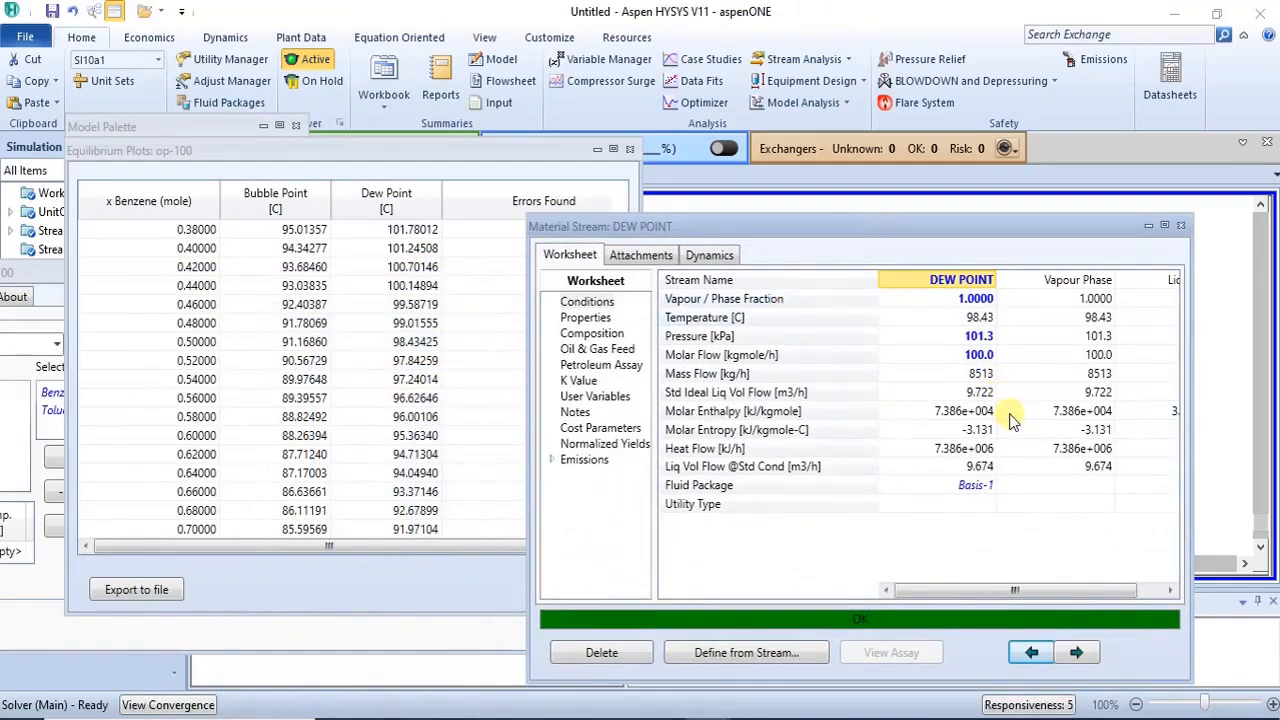
{"action": "left_click_drag", "start_coordinate": [928, 225], "coordinate": [987, 228]}
{"action": "mouse_move", "coordinate": [1031, 328]}
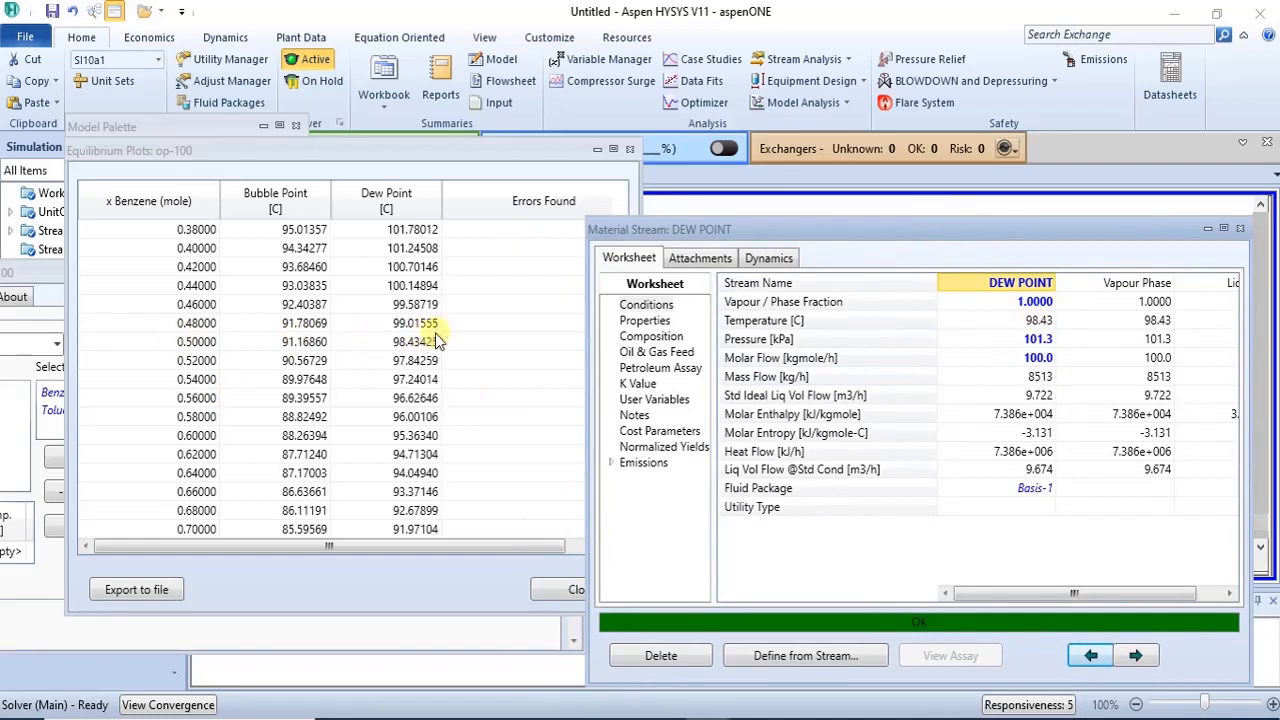
{"action": "mouse_move", "coordinate": [406, 345]}
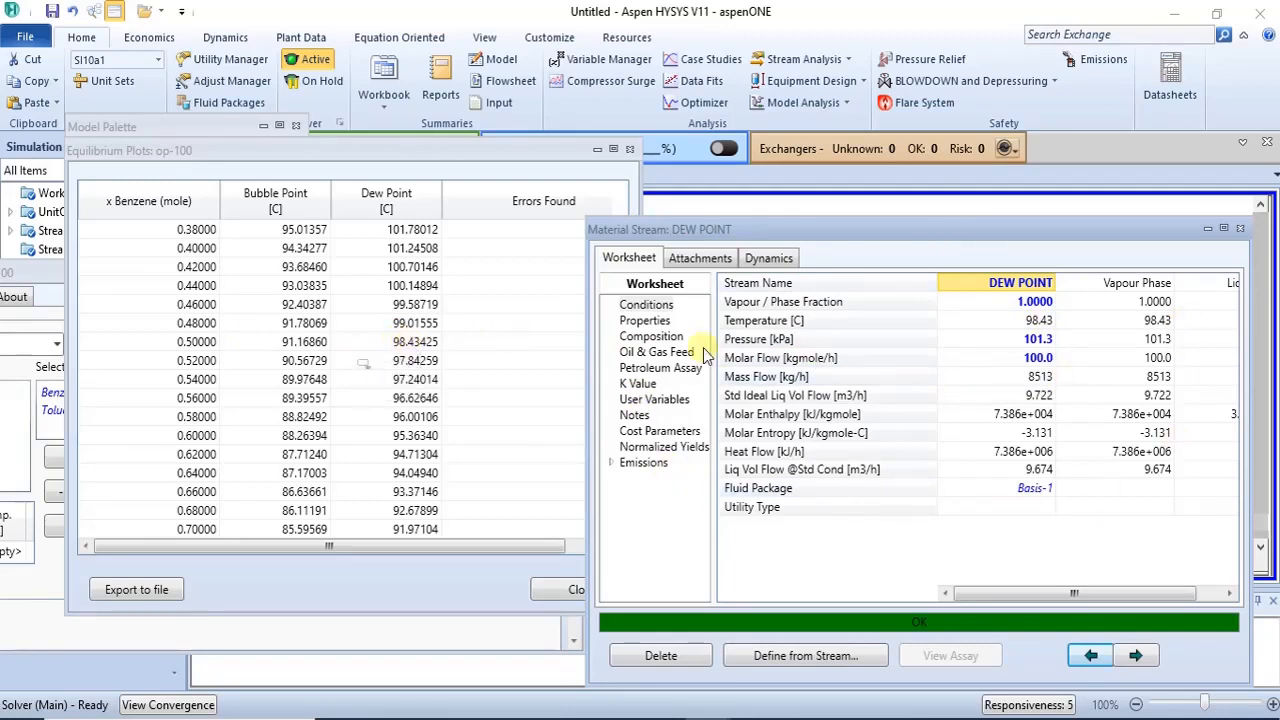
{"action": "left_click", "coordinate": [648, 338]}
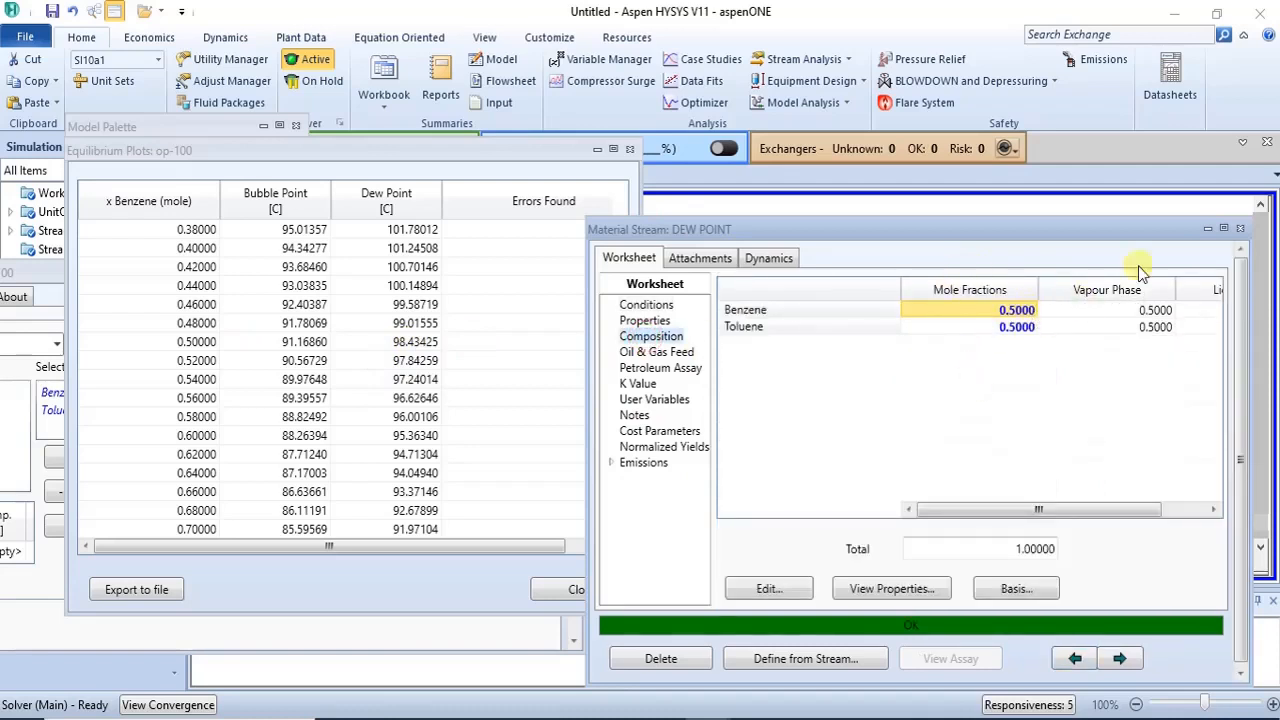
{"action": "left_click", "coordinate": [1238, 231]}
- Open the BUBBLE POINT stream and compare its temperature with the table's bubble point at 0.5 benzene
{"action": "left_click", "coordinate": [1015, 320]}
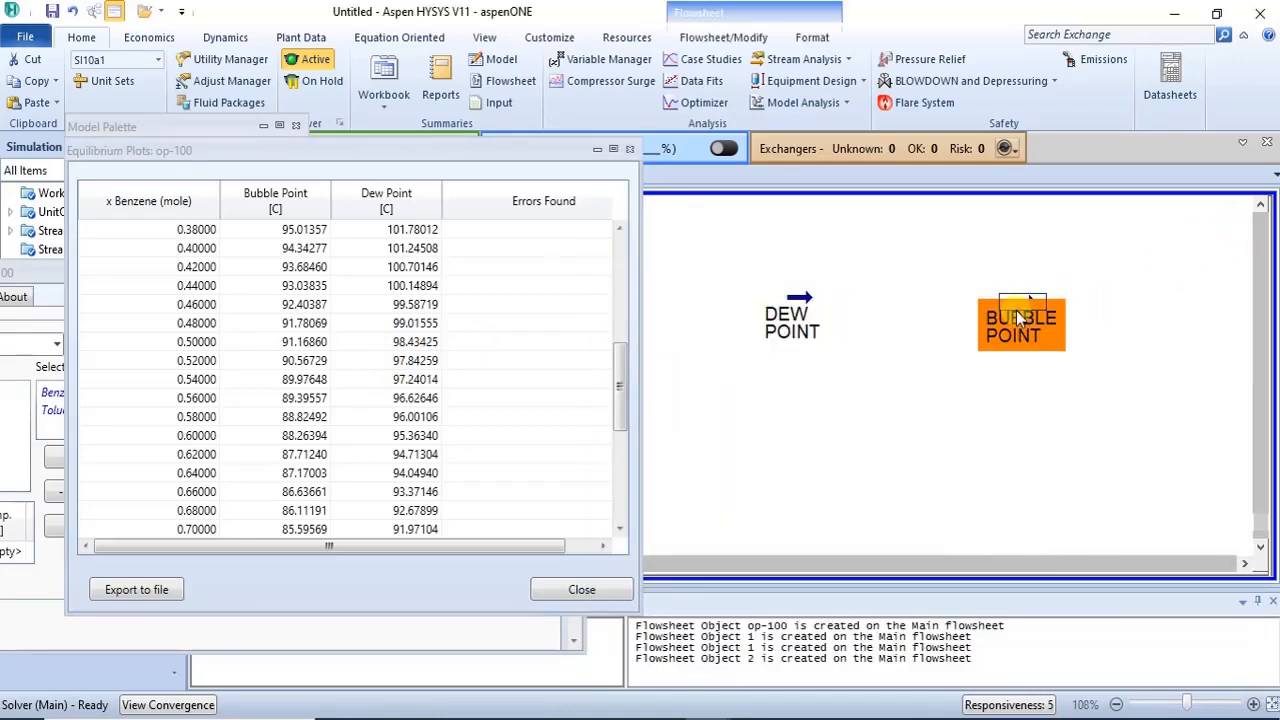
{"action": "left_click_drag", "start_coordinate": [482, 166], "coordinate": [973, 197]}
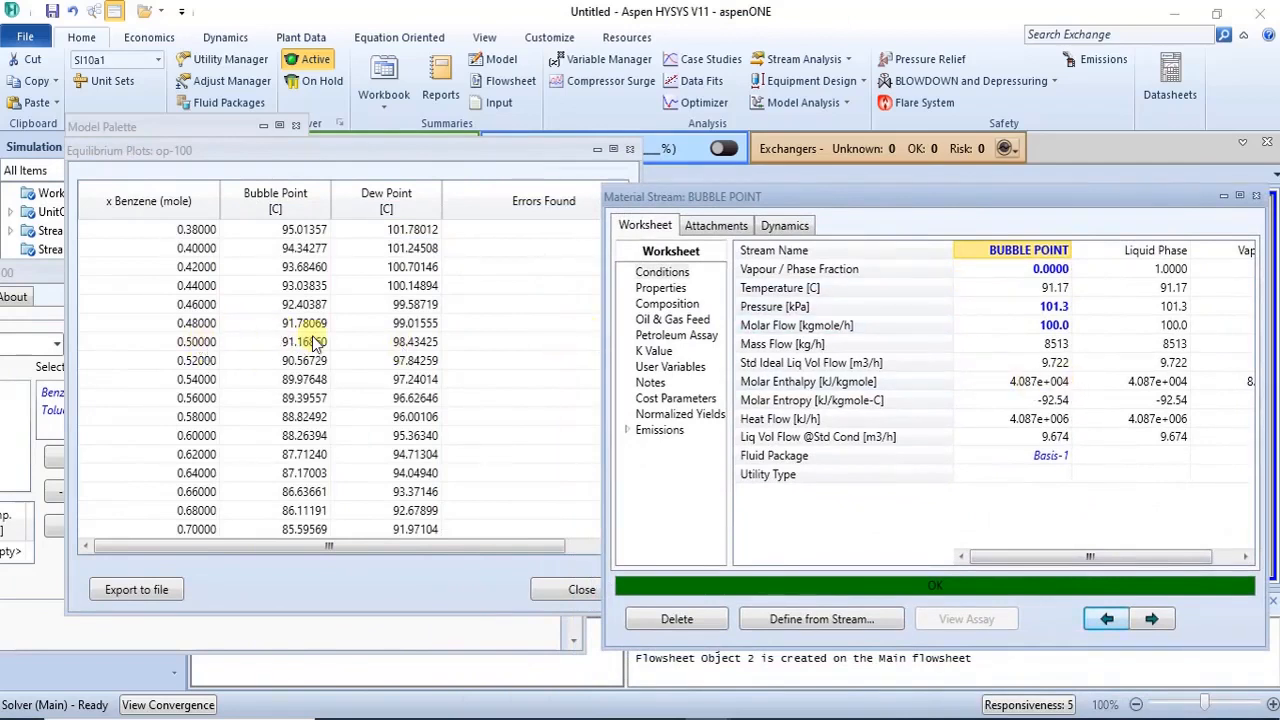
{"action": "mouse_move", "coordinate": [305, 352]}
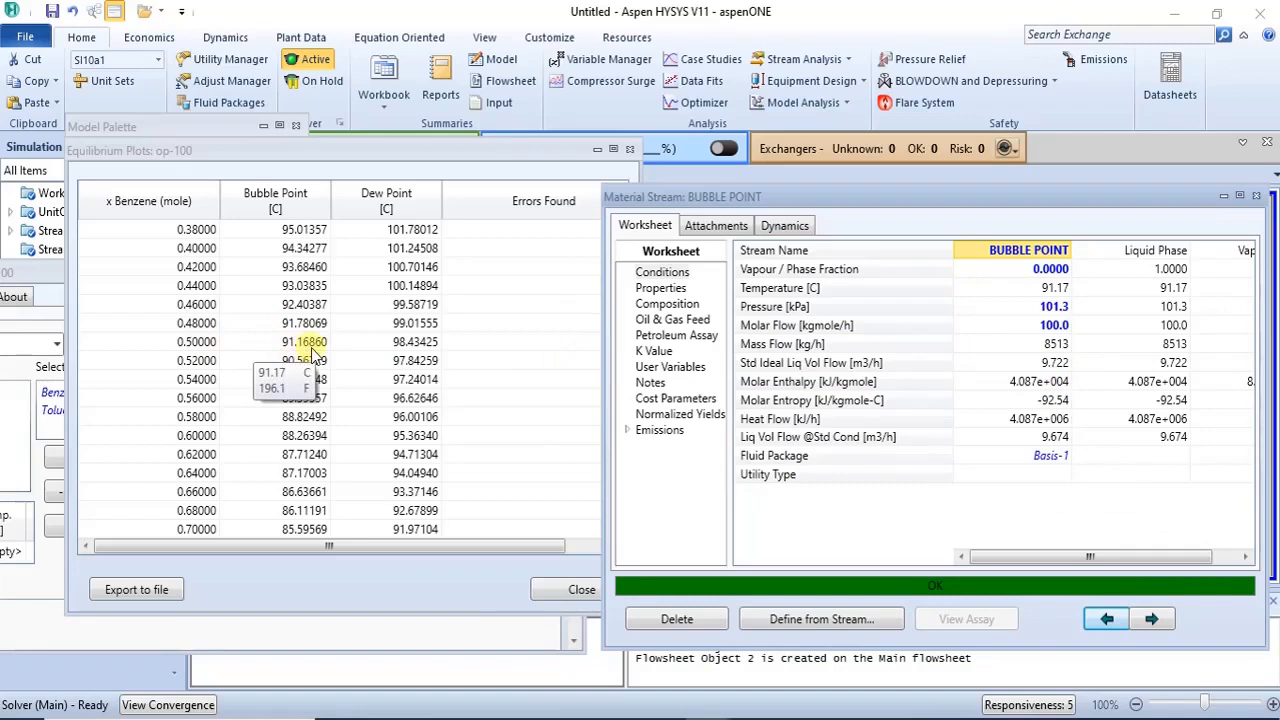
- Close the BUBBLE POINT stream window, the data table and the op-100 equilibrium plot window
{"action": "mouse_move", "coordinate": [1055, 290]}
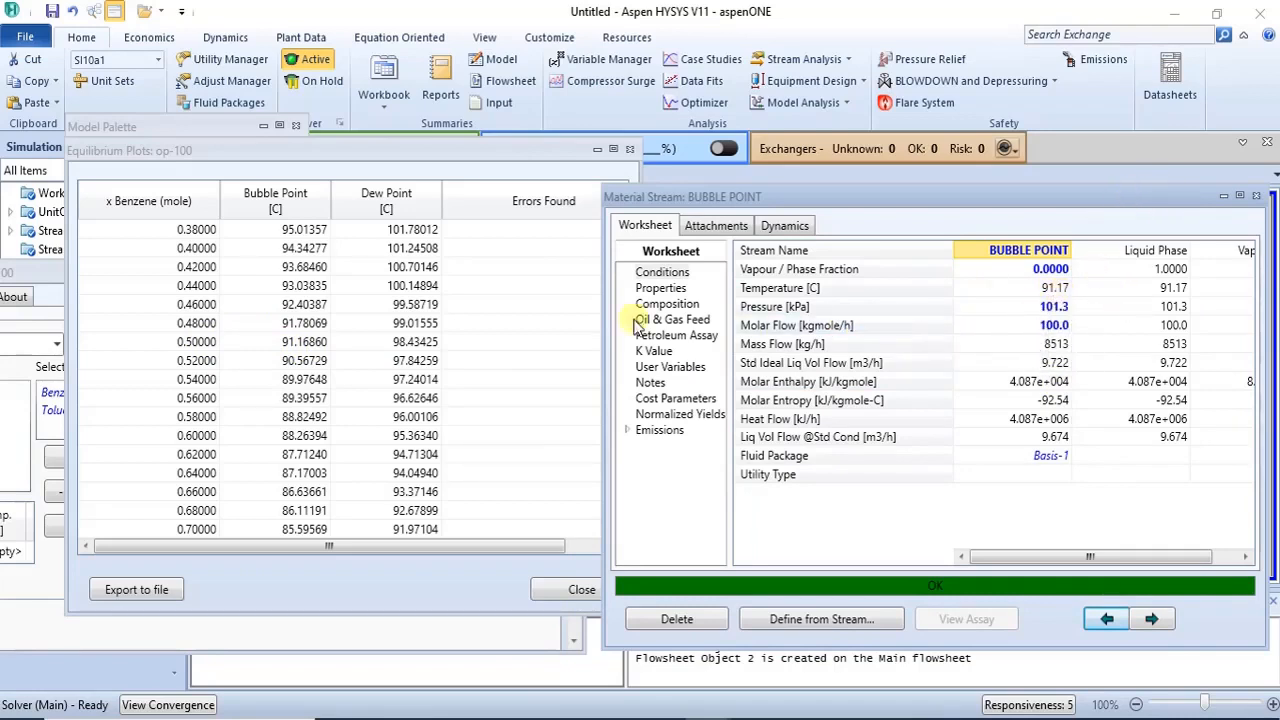
{"action": "left_click", "coordinate": [1256, 196]}
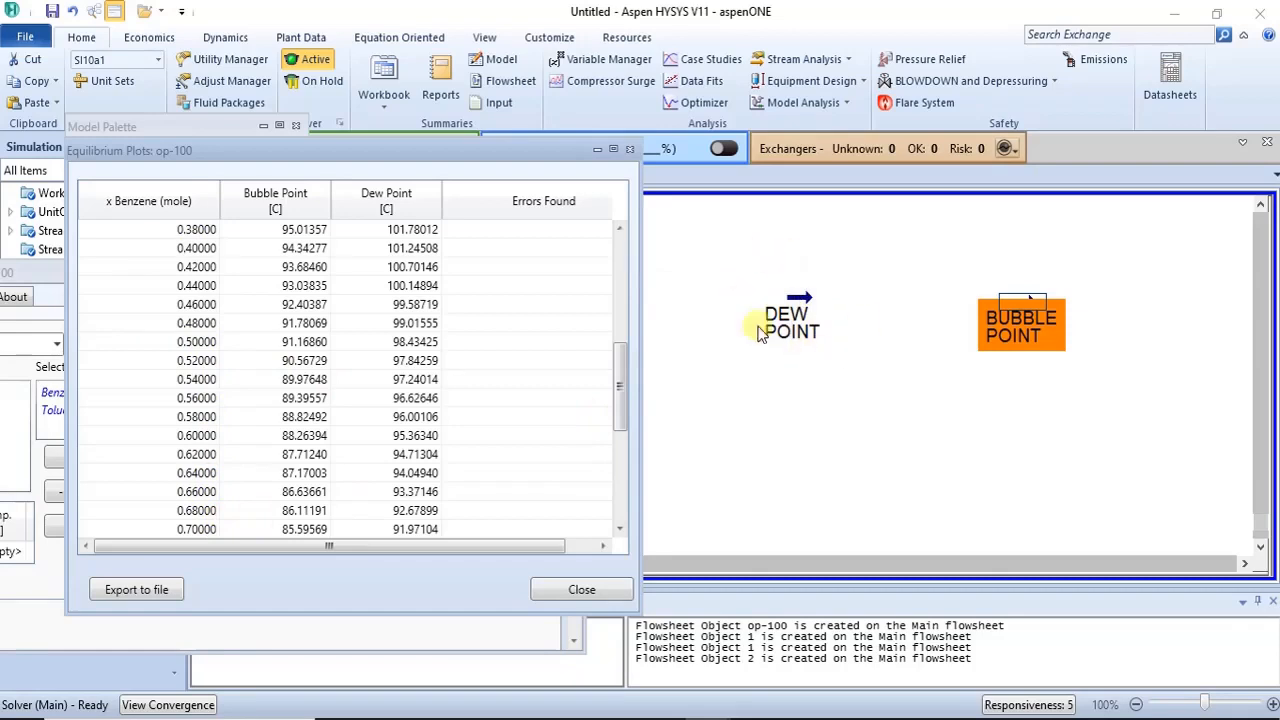
{"action": "left_click", "coordinate": [840, 354]}
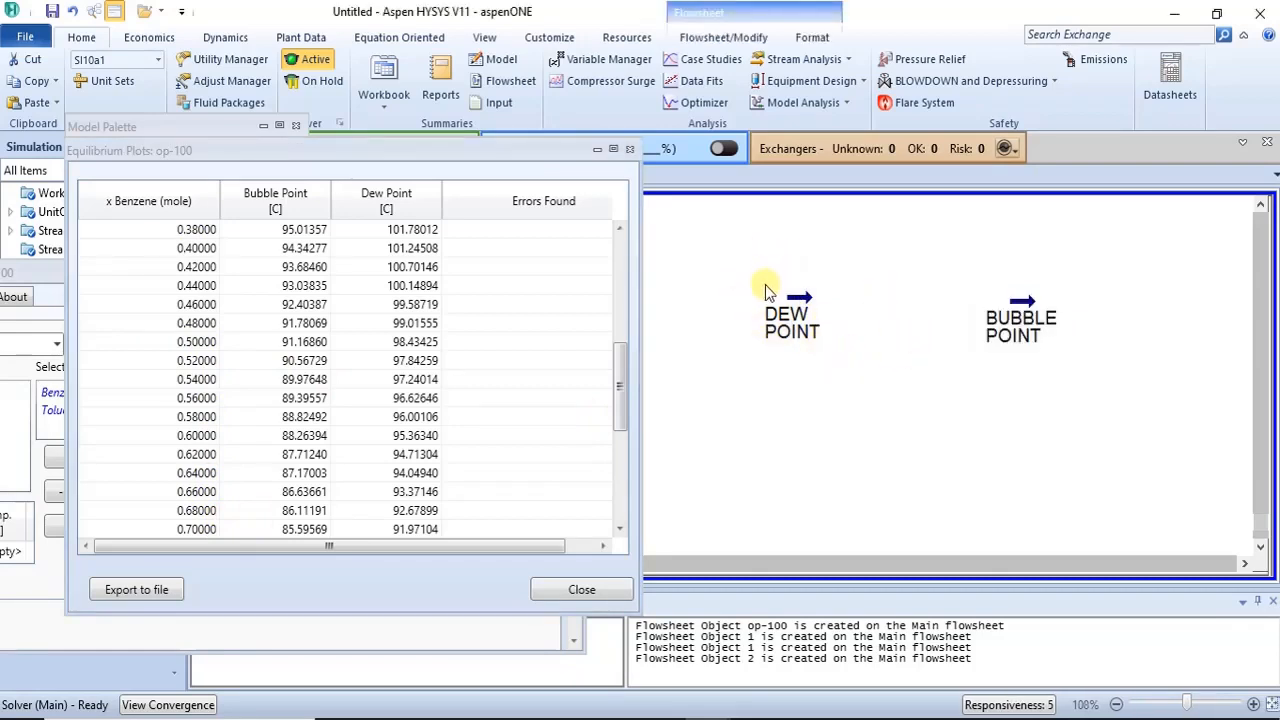
{"action": "mouse_move", "coordinate": [760, 338]}
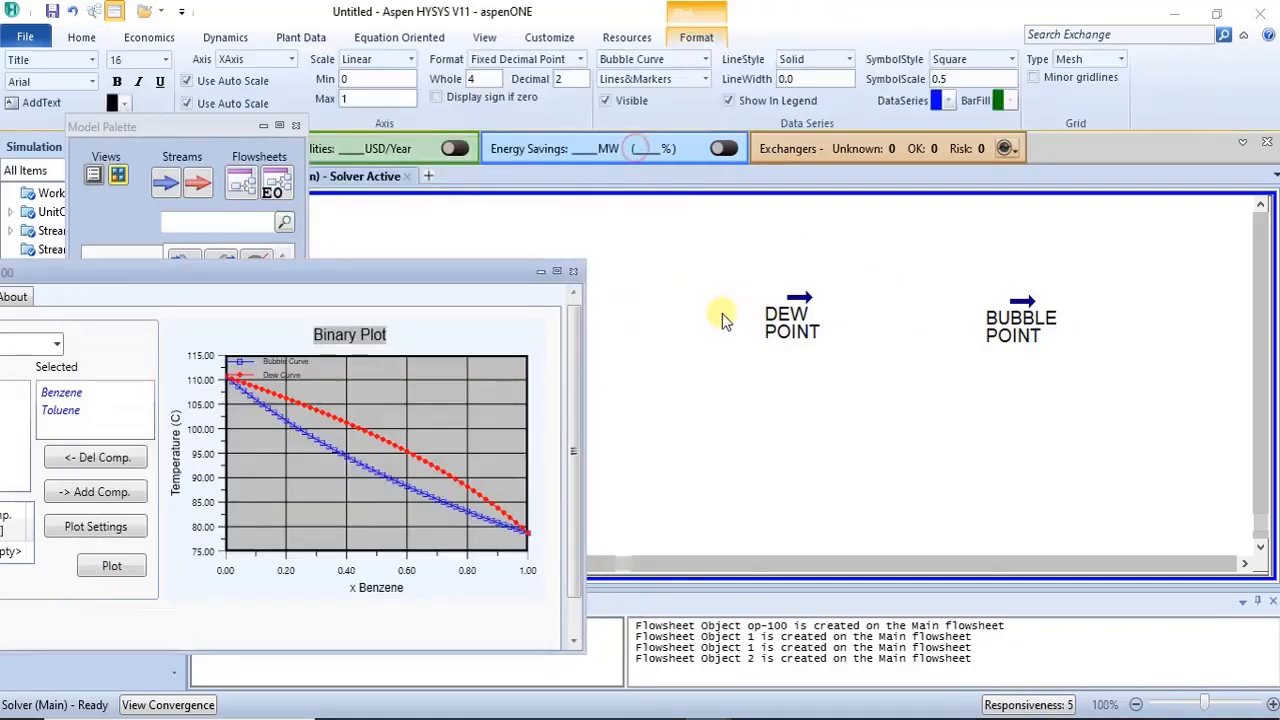
{"action": "left_click", "coordinate": [720, 314]}
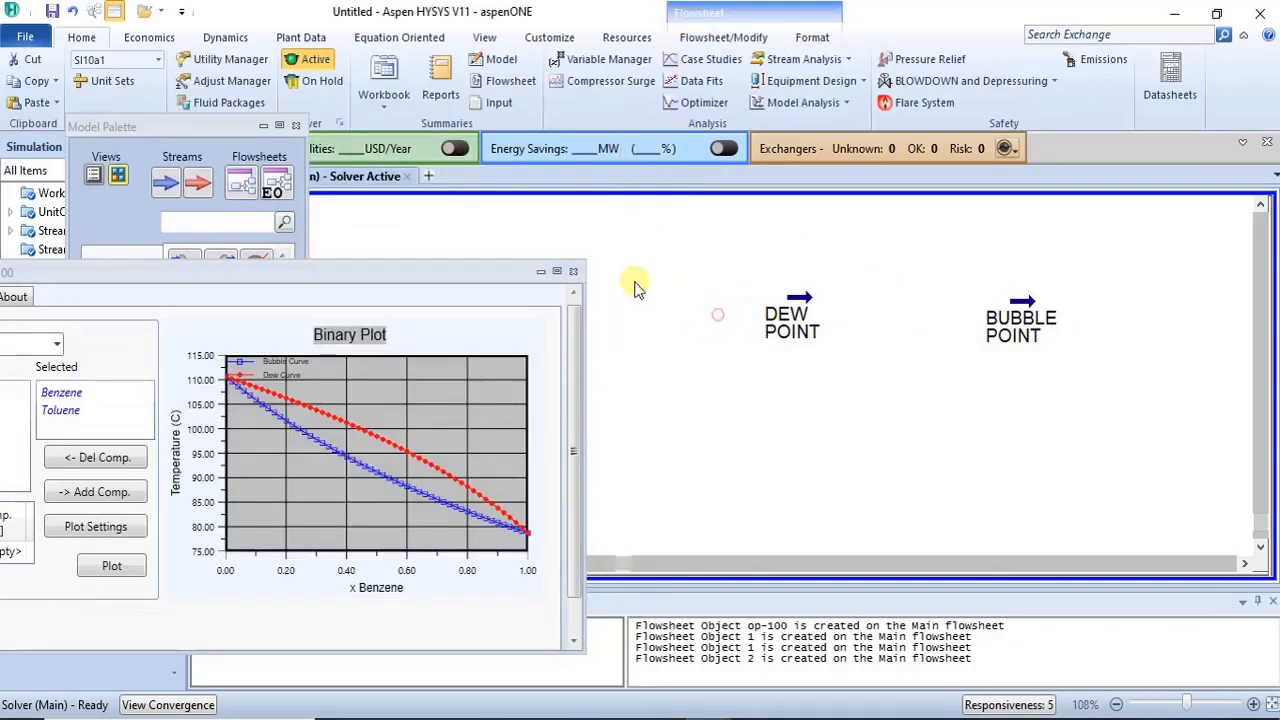
{"action": "left_click", "coordinate": [574, 271]}
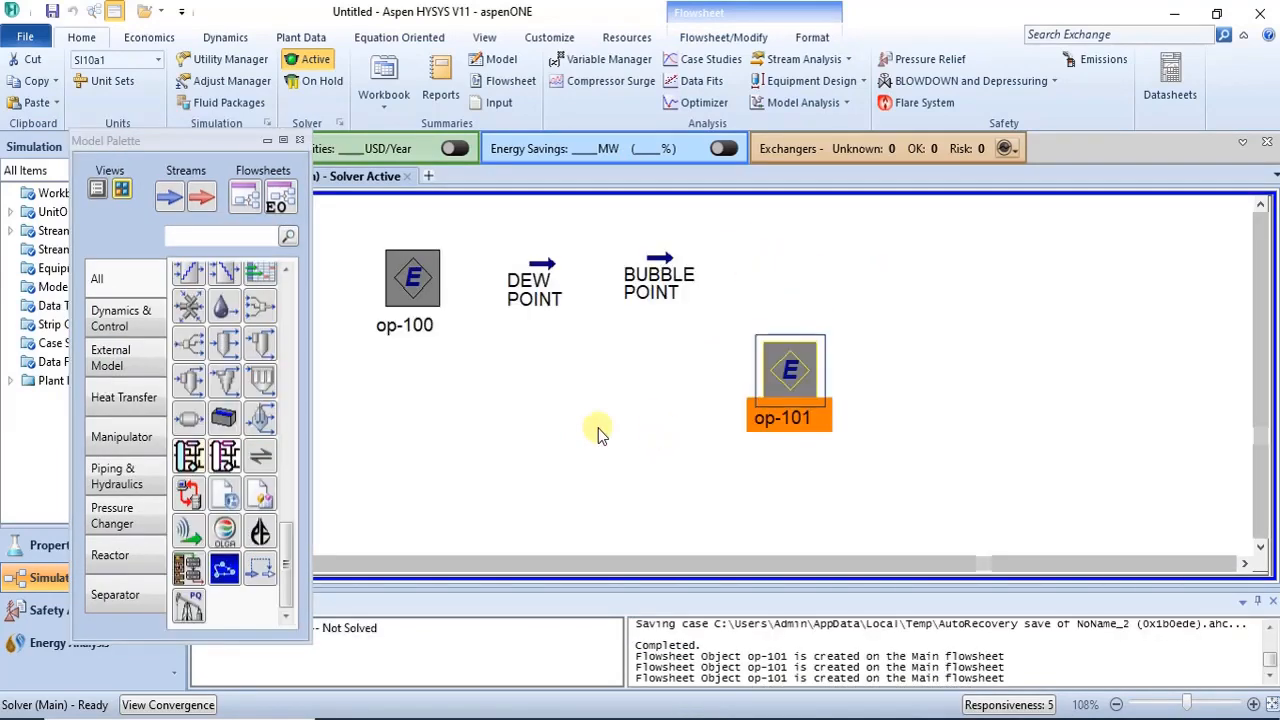
- Open the op-101 equilibrium plot, move its window, and choose an LLE plot on the Ternary page
{"action": "double_click", "coordinate": [768, 366]}
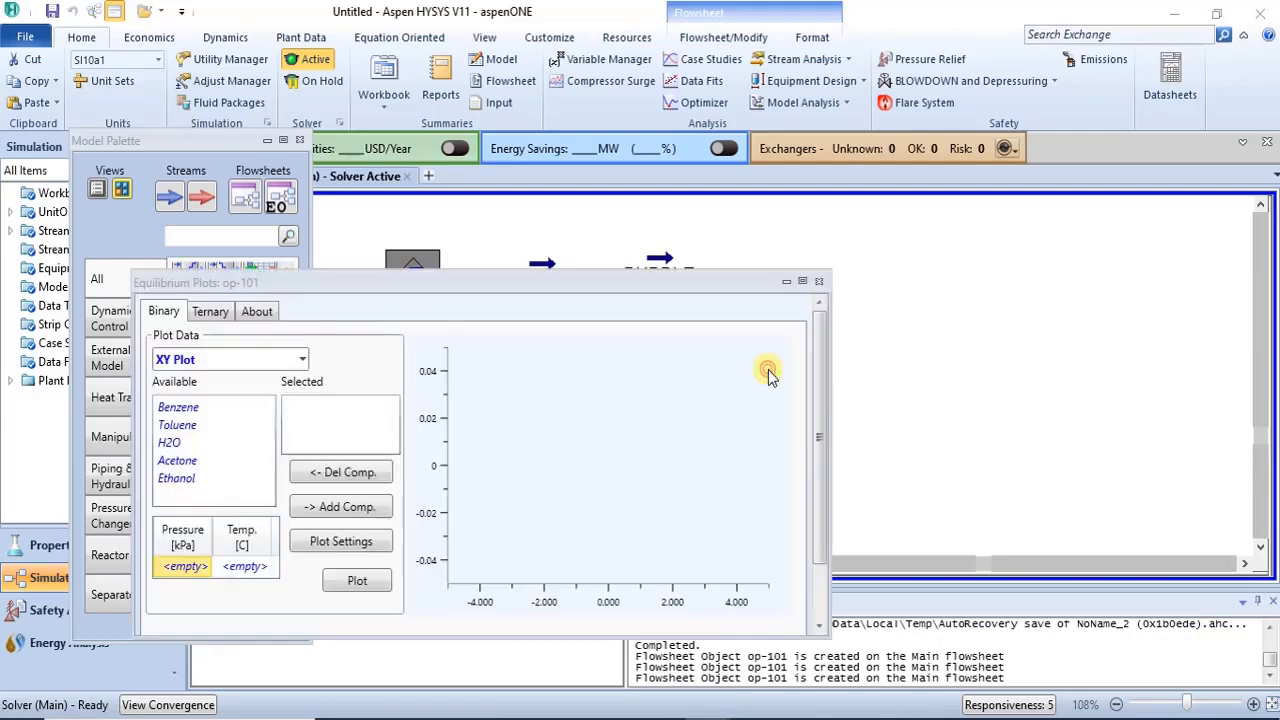
{"action": "left_click_drag", "start_coordinate": [543, 286], "coordinate": [814, 225]}
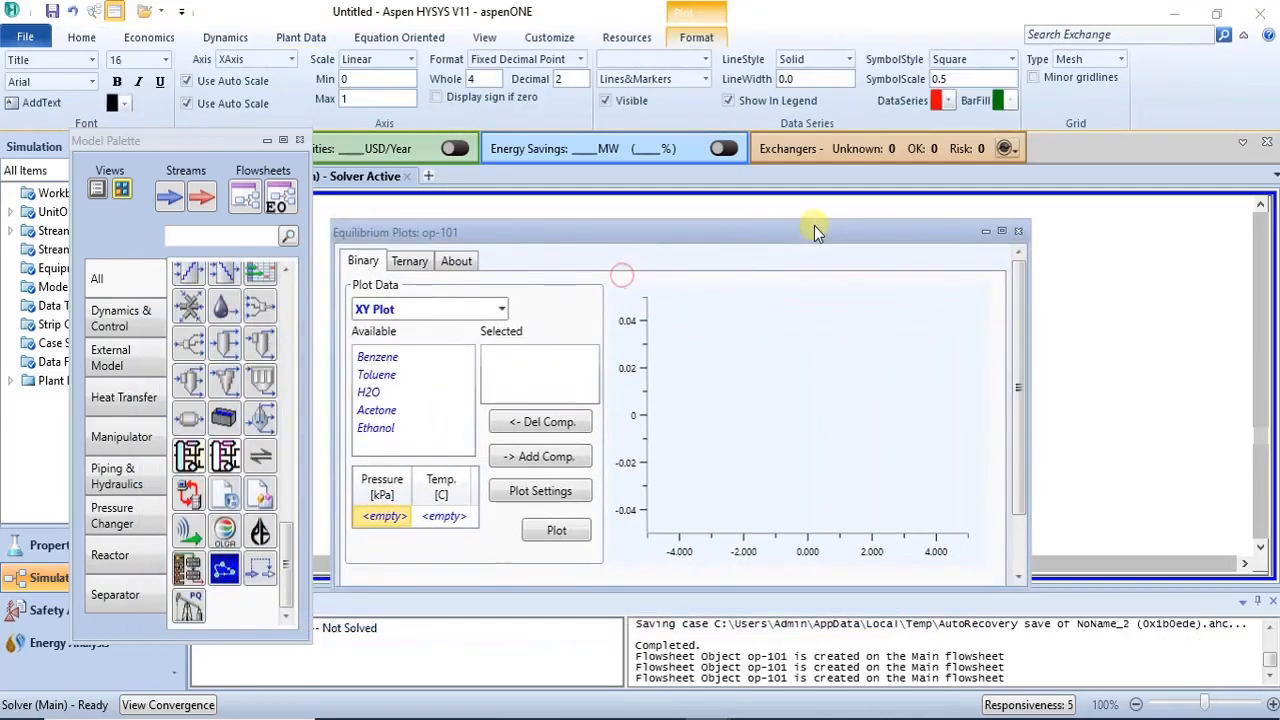
{"action": "left_click", "coordinate": [410, 260]}
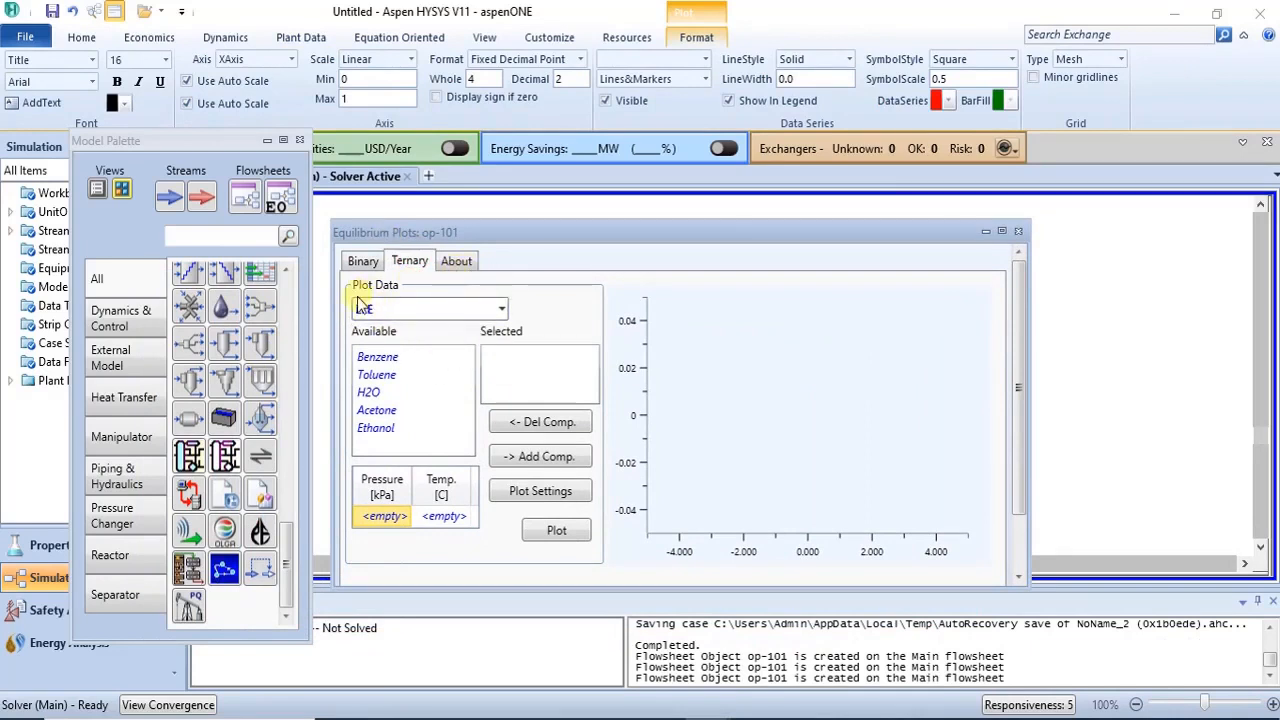
{"action": "left_click", "coordinate": [502, 309]}
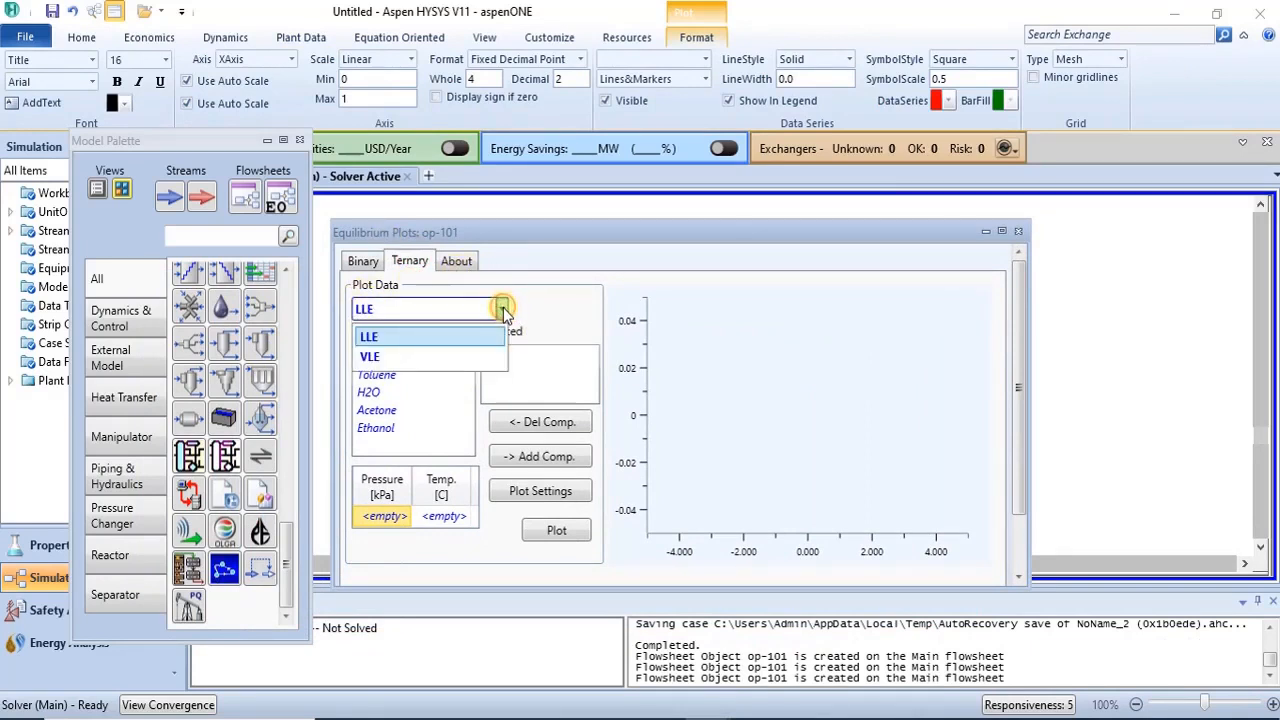
{"action": "left_click", "coordinate": [502, 309]}
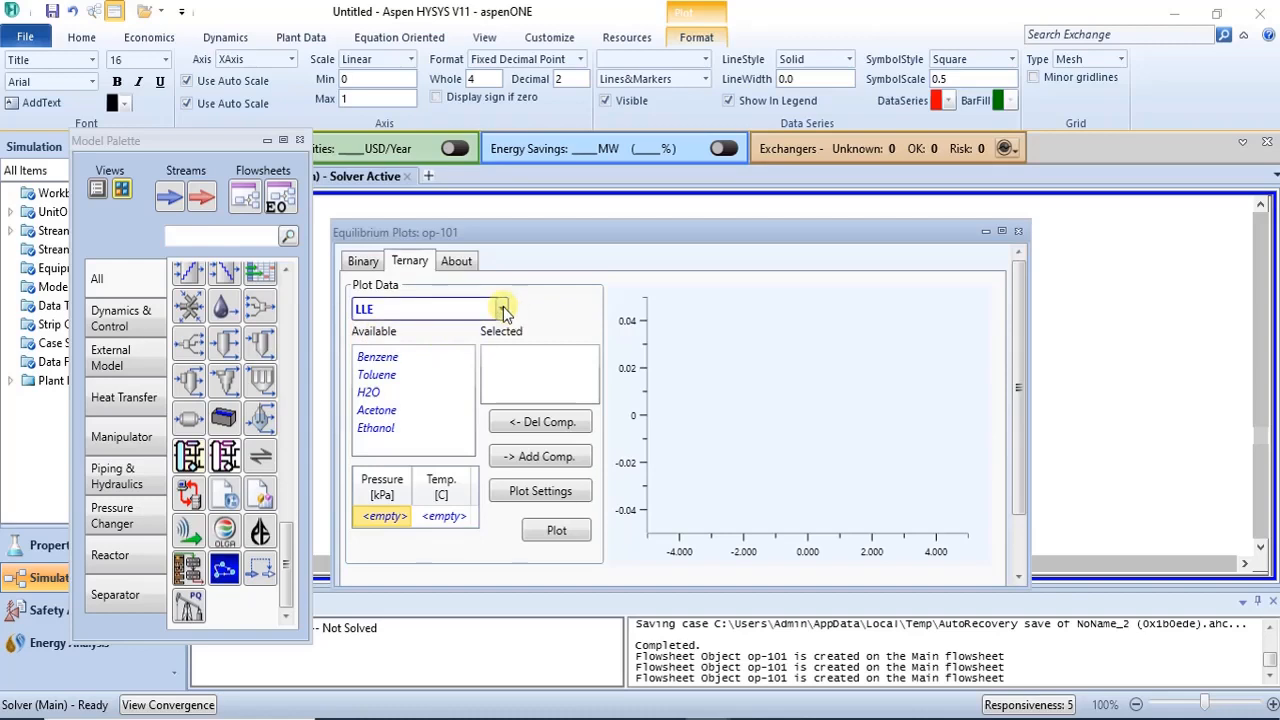
- Add H2O, Ethanol and Acetone to the selected components for the ternary plot
{"action": "left_click", "coordinate": [366, 392]}
{"action": "left_click", "coordinate": [540, 456]}
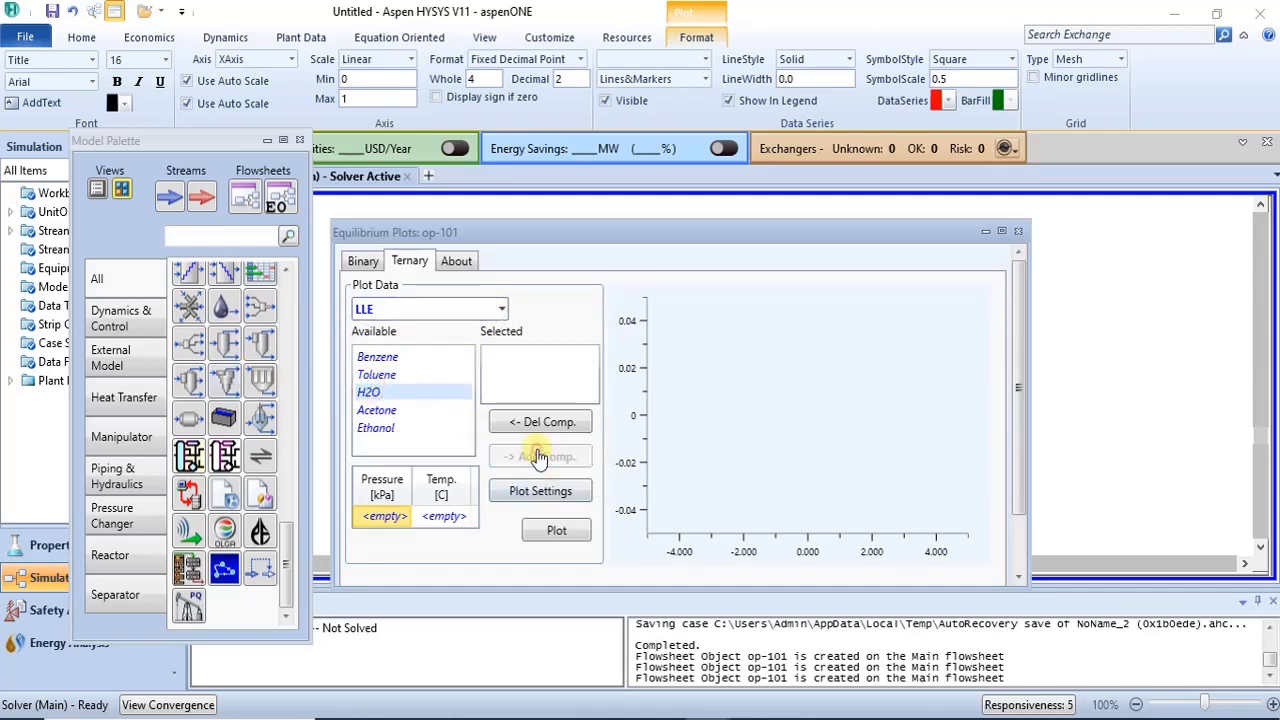
{"action": "left_click", "coordinate": [372, 412]}
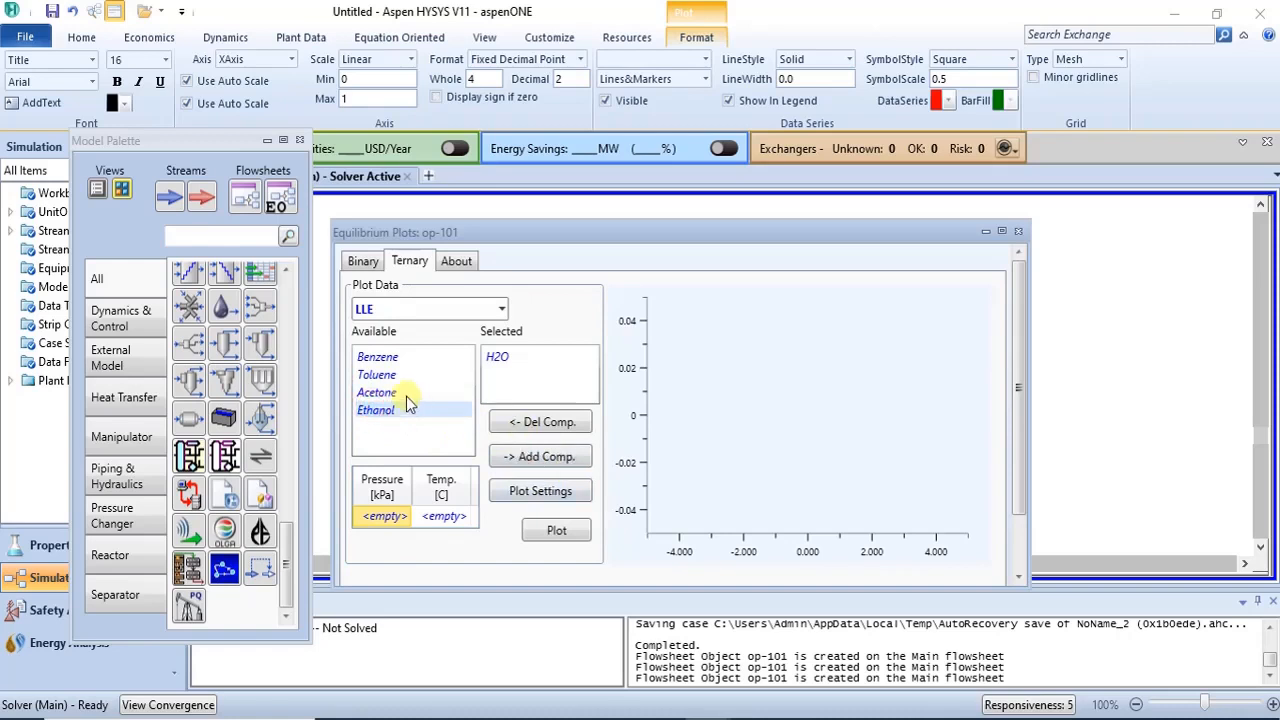
{"action": "left_click", "coordinate": [527, 460]}
{"action": "left_click", "coordinate": [371, 392]}
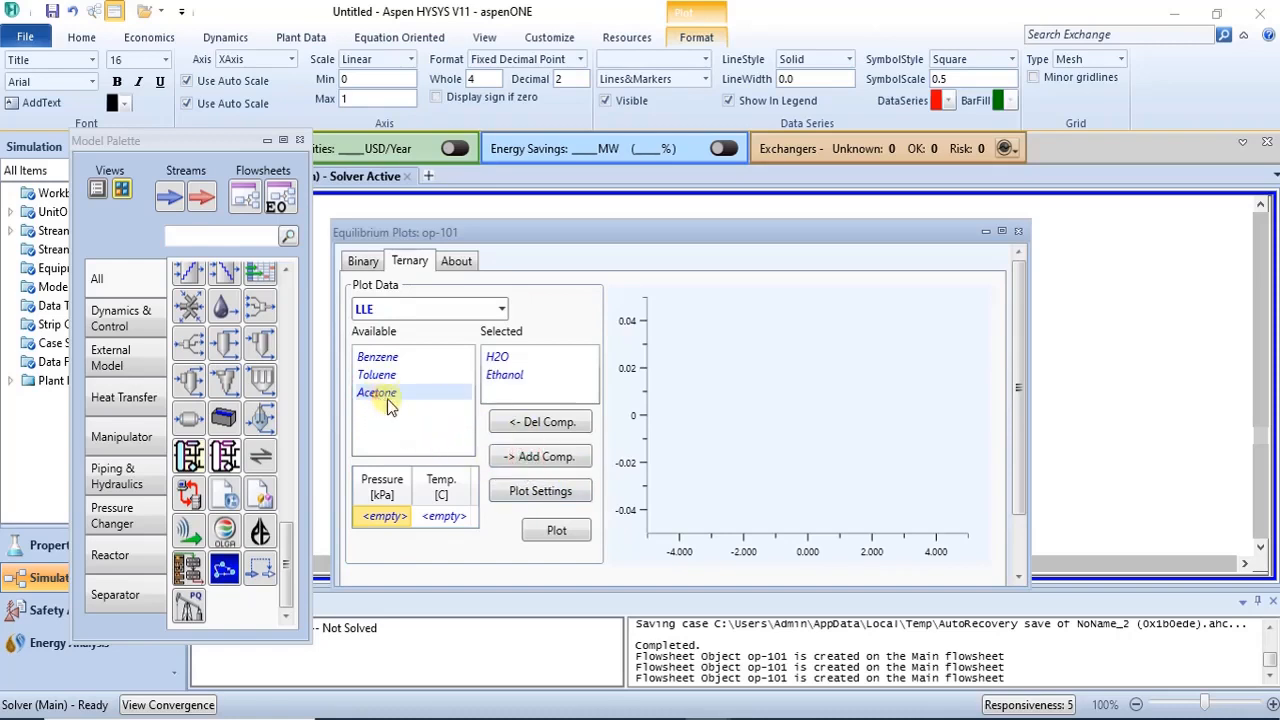
{"action": "left_click", "coordinate": [537, 458]}
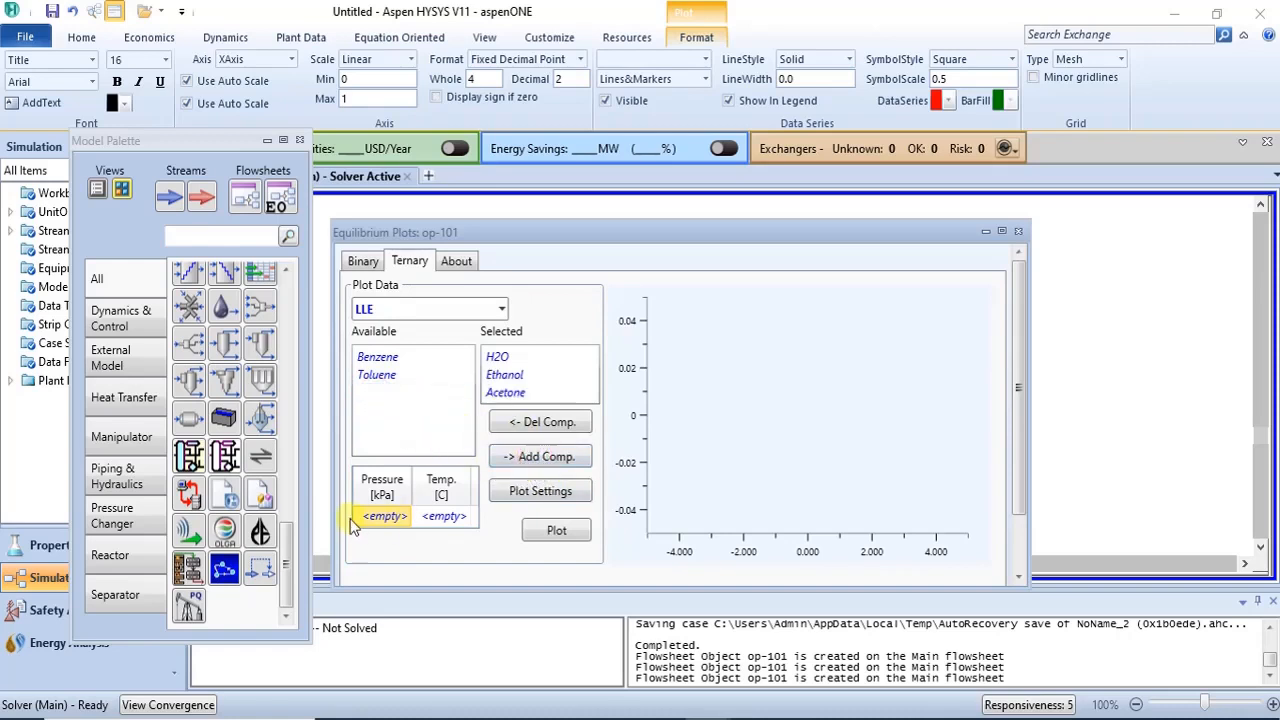
- Set the ternary plot conditions to 300 kPa pressure and 40 °C temperature
{"action": "left_click", "coordinate": [386, 517]}
{"action": "type", "text": "300"}
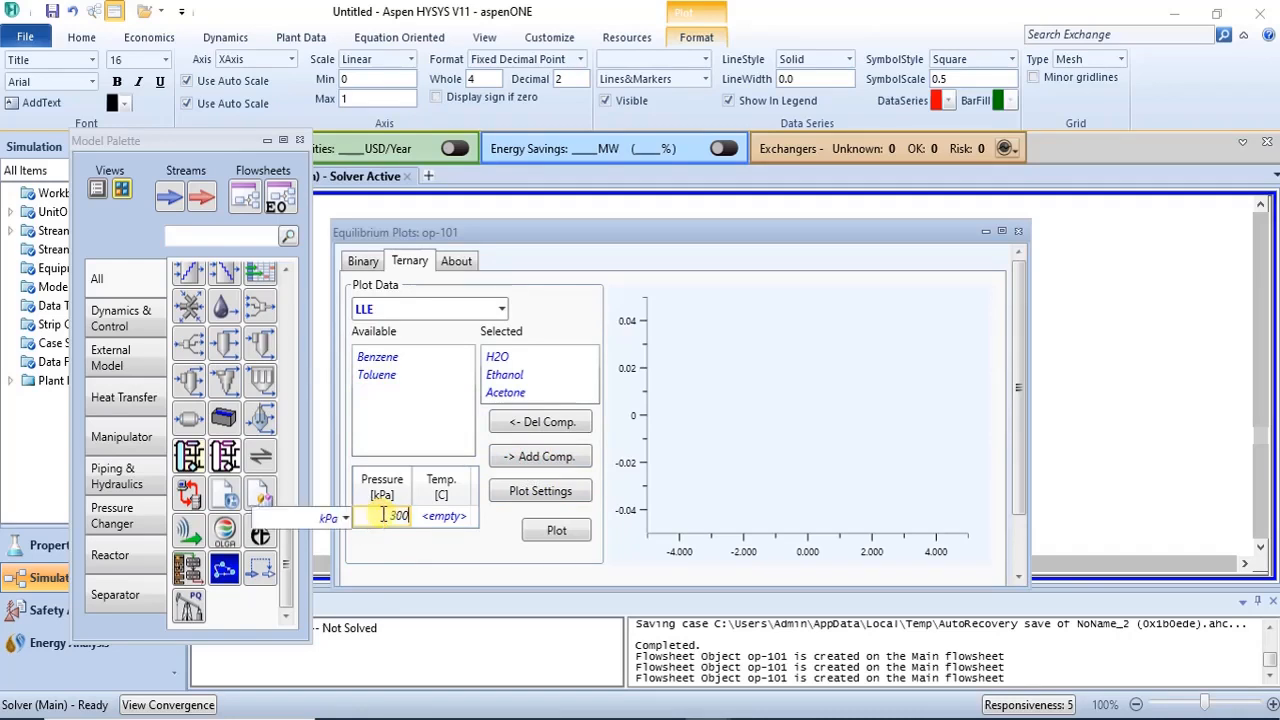
{"action": "key", "text": "Return"}
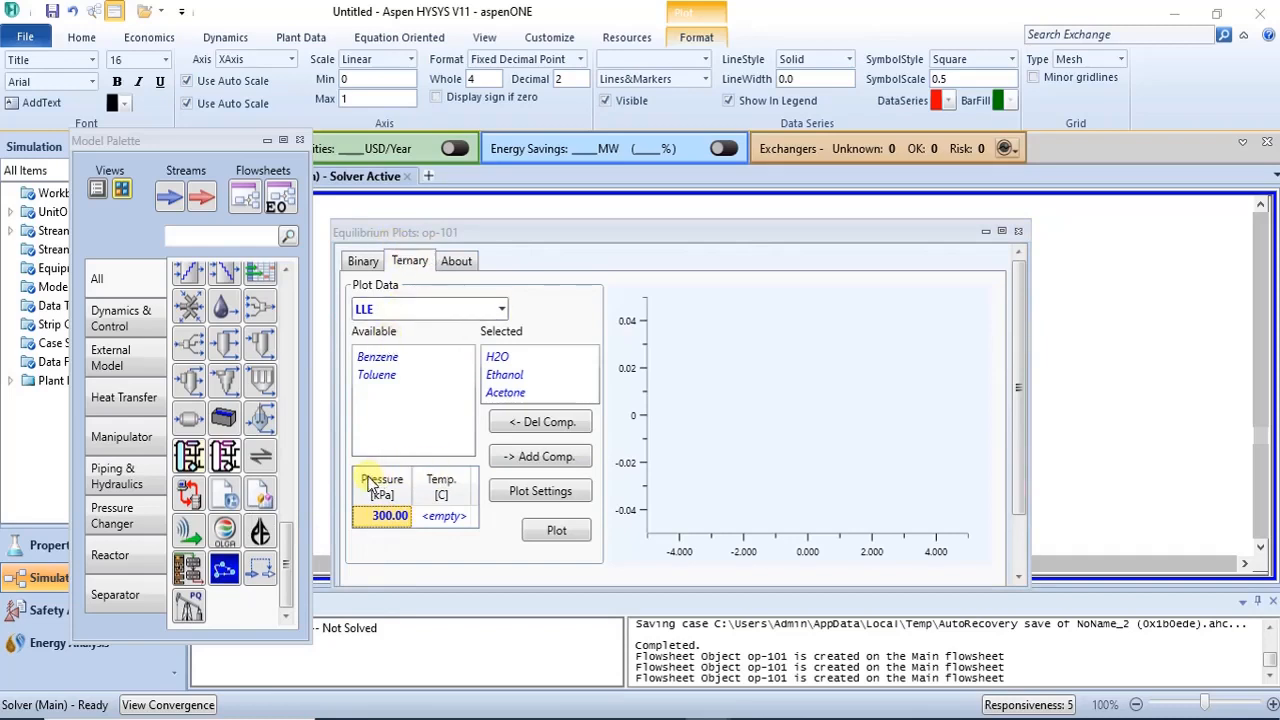
{"action": "left_click", "coordinate": [451, 518]}
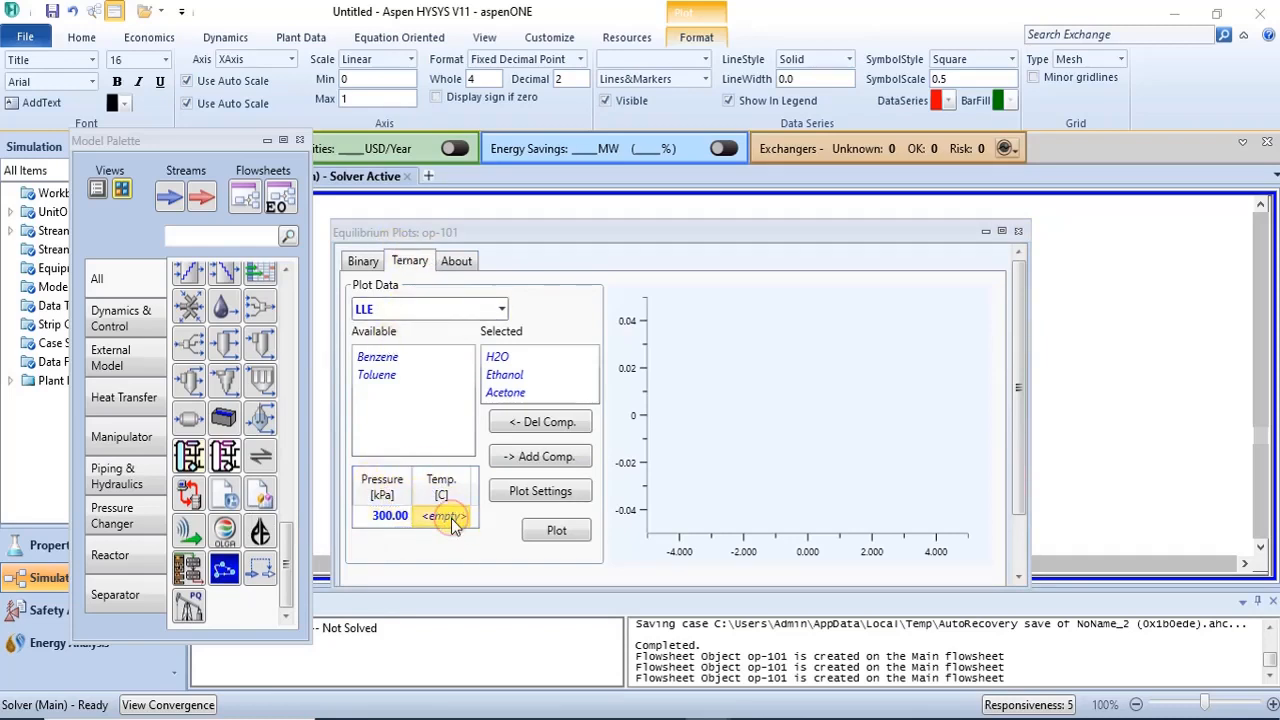
{"action": "type", "text": "40"}
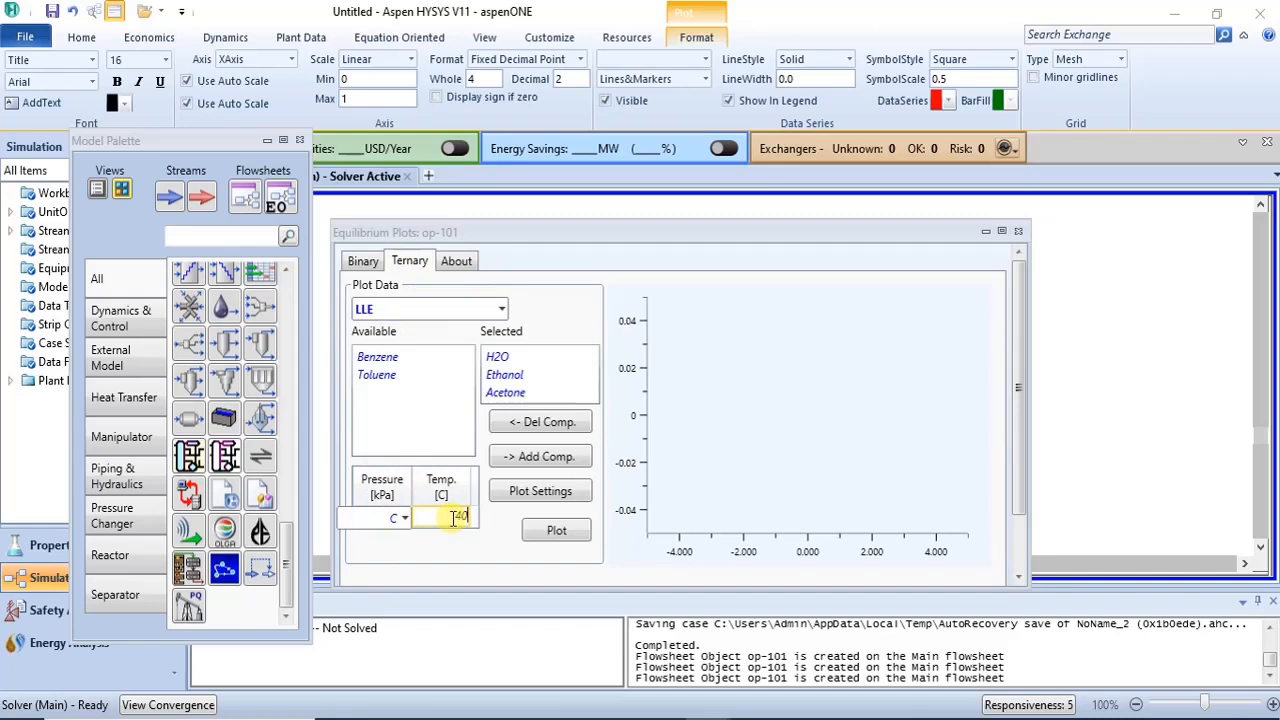
{"action": "key", "text": "Return"}
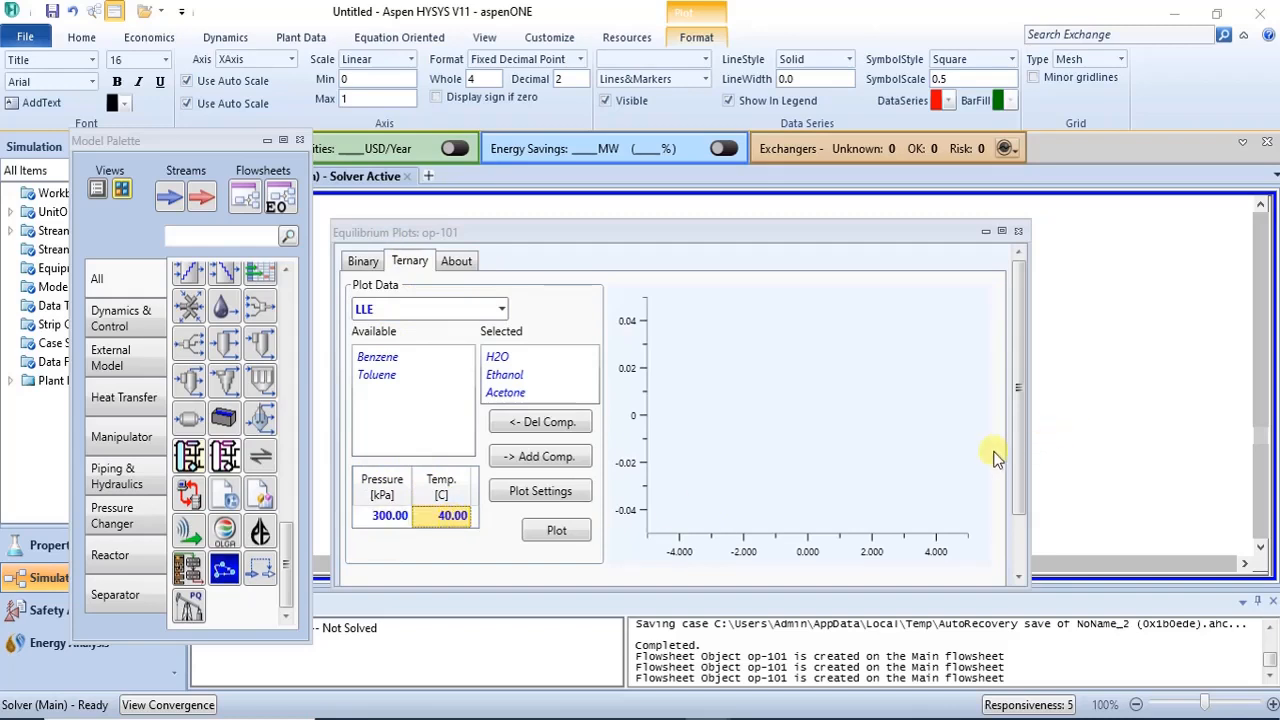
- Generate the H2O–Ethanol–Acetone ternary LLE plot and maximize its window
{"action": "left_click_drag", "start_coordinate": [1012, 457], "coordinate": [1019, 418]}
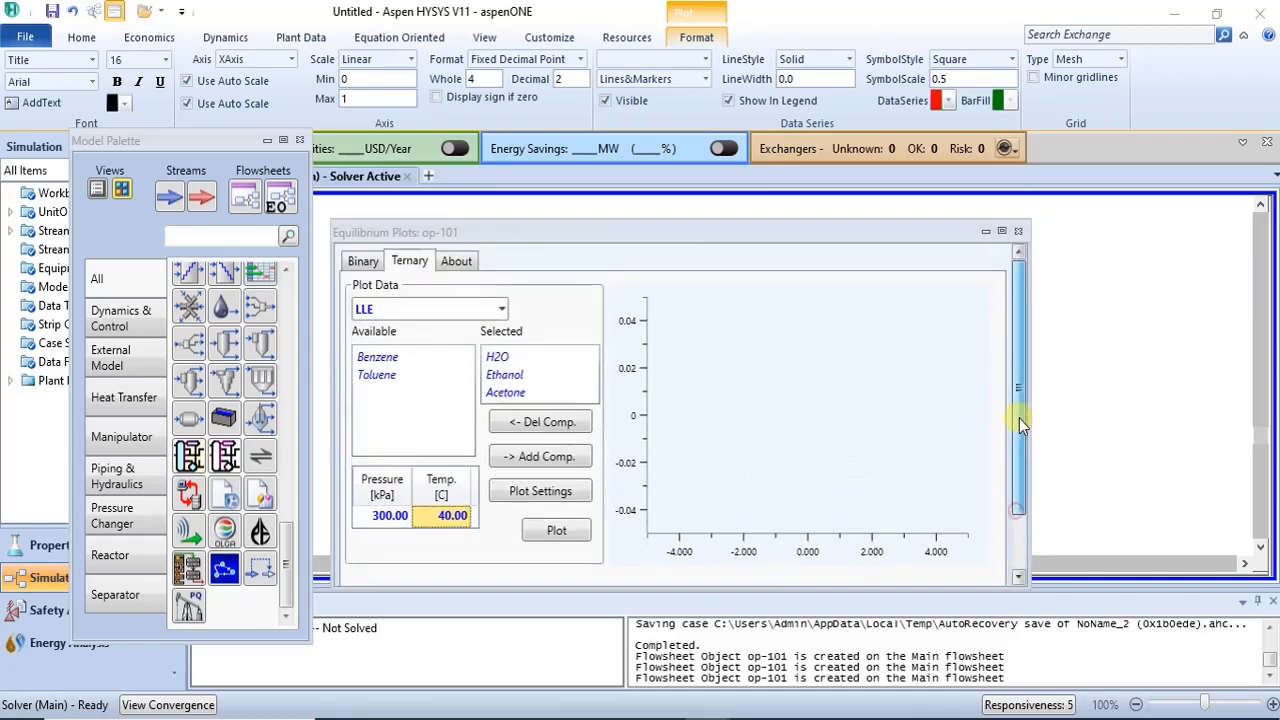
{"action": "left_click", "coordinate": [577, 533]}
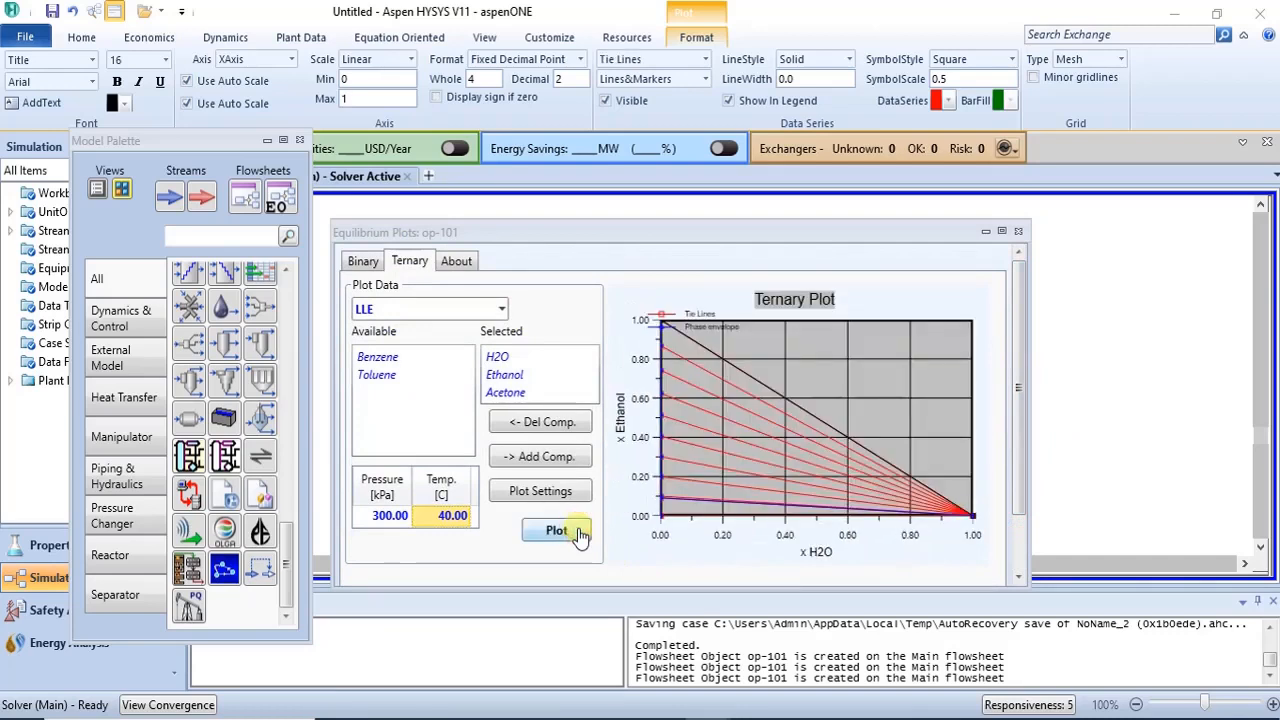
{"action": "mouse_move", "coordinate": [685, 355]}
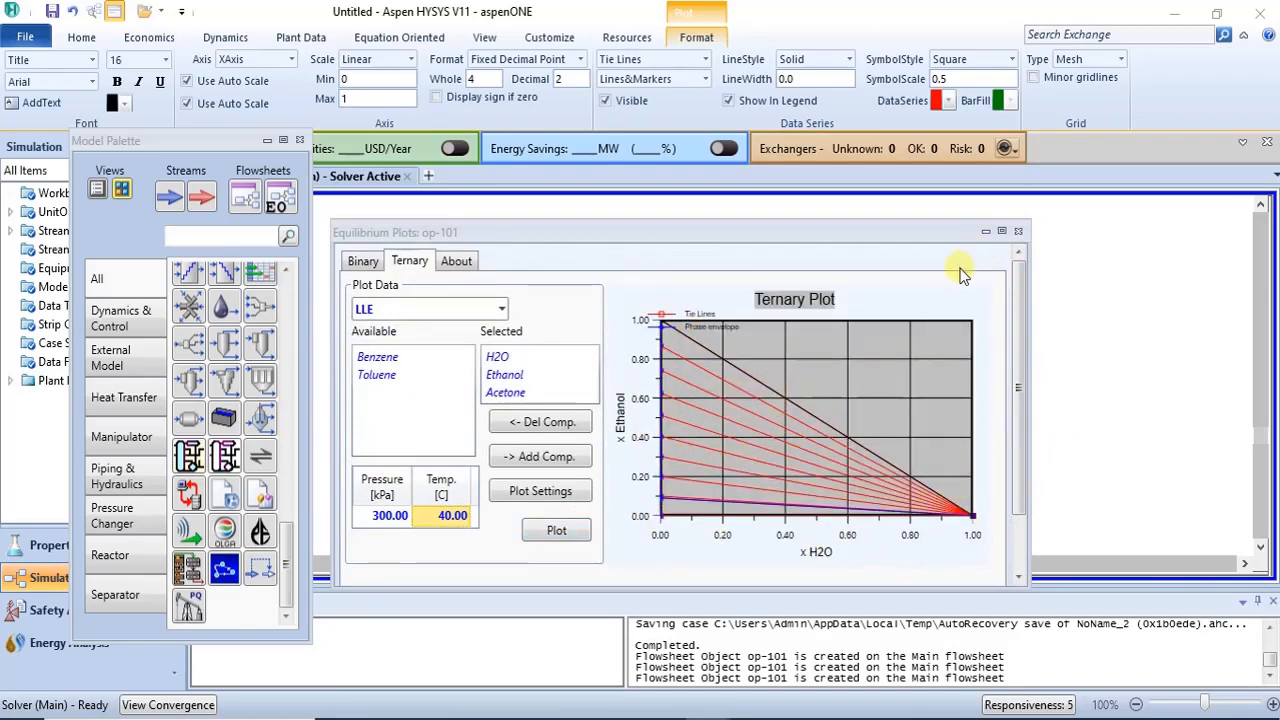
{"action": "left_click", "coordinate": [1002, 234]}
- Open the ternary plot's tie-line data table maximized to examine phase compositions, then close it and the plot
{"action": "mouse_move", "coordinate": [405, 590]}
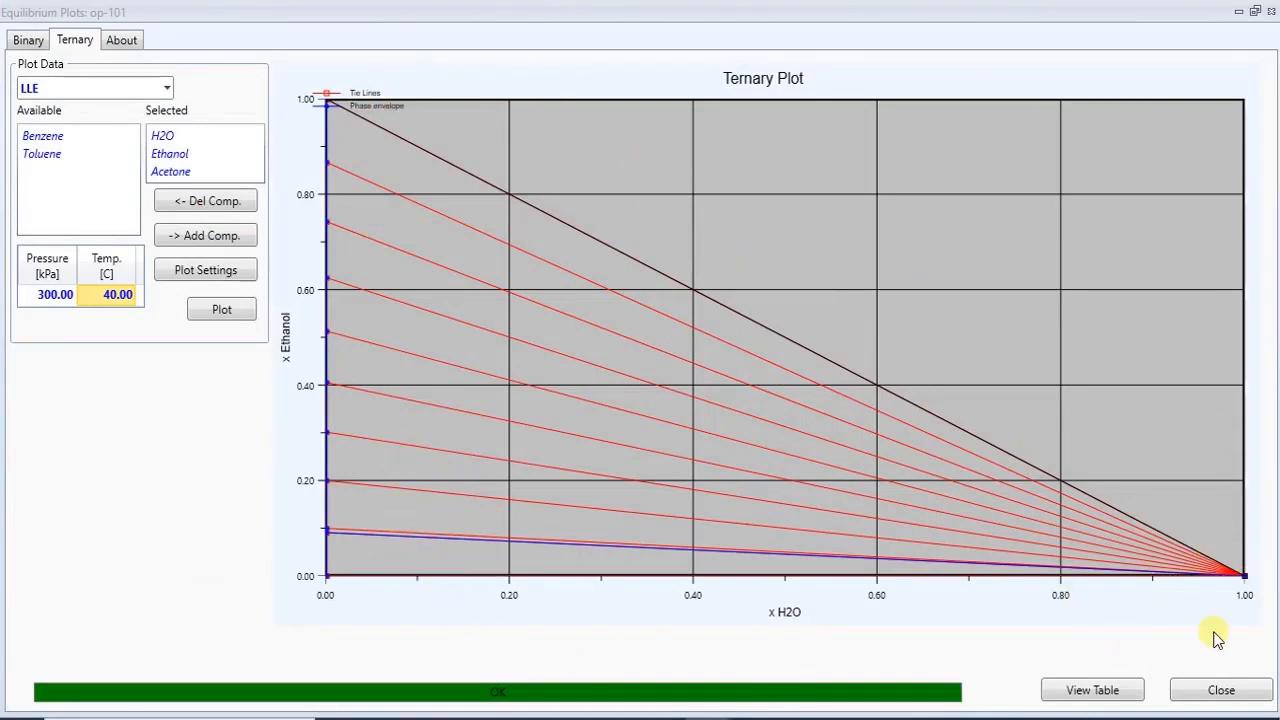
{"action": "left_click", "coordinate": [1076, 689]}
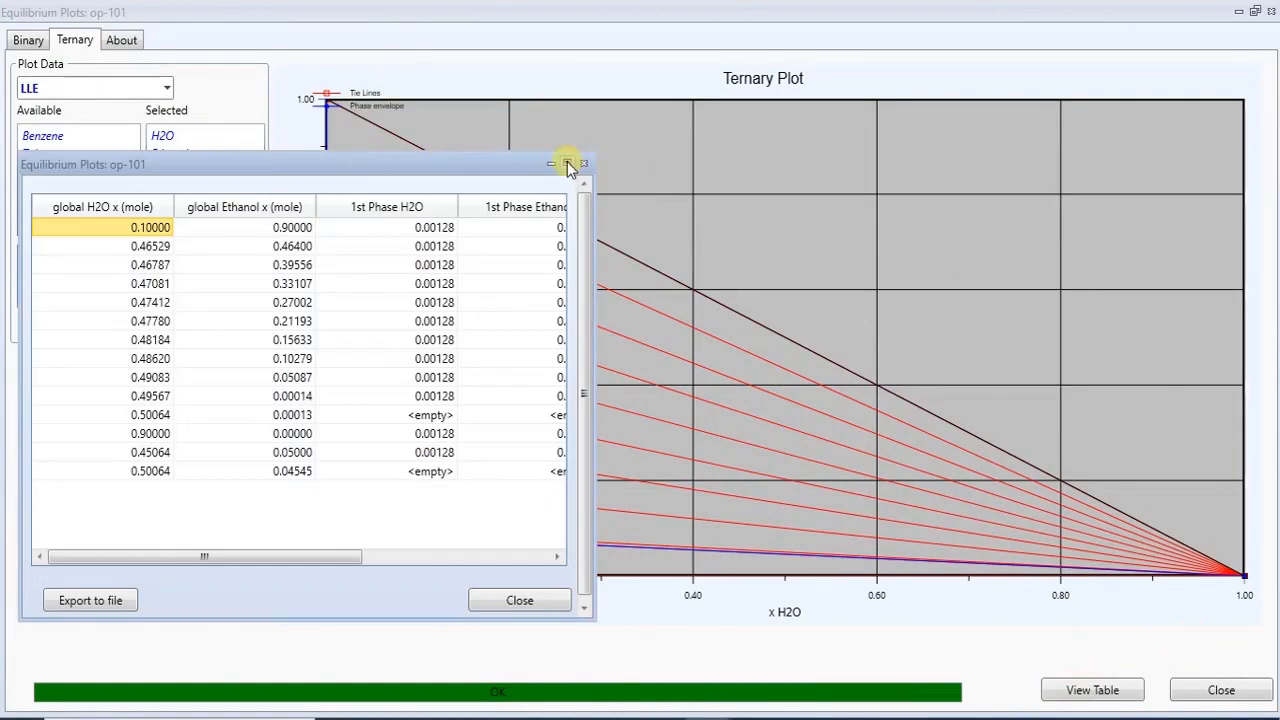
{"action": "left_click", "coordinate": [567, 163]}
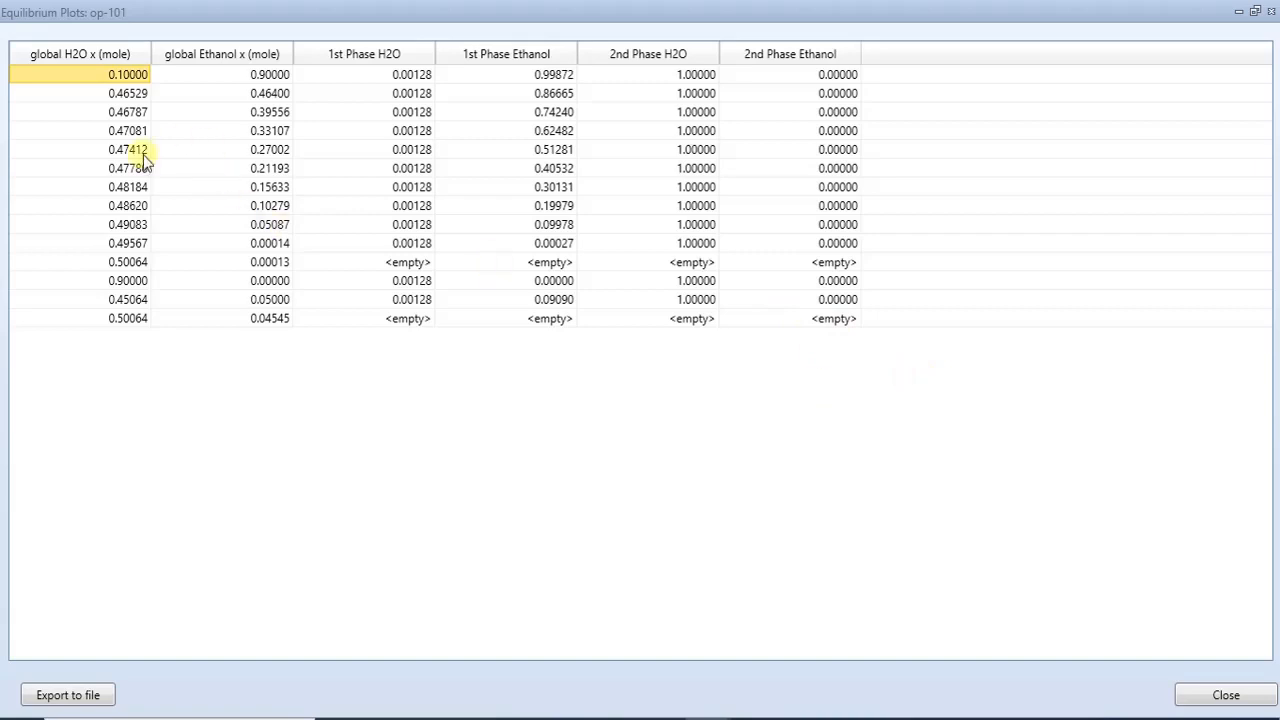
{"action": "left_click", "coordinate": [1268, 12]}
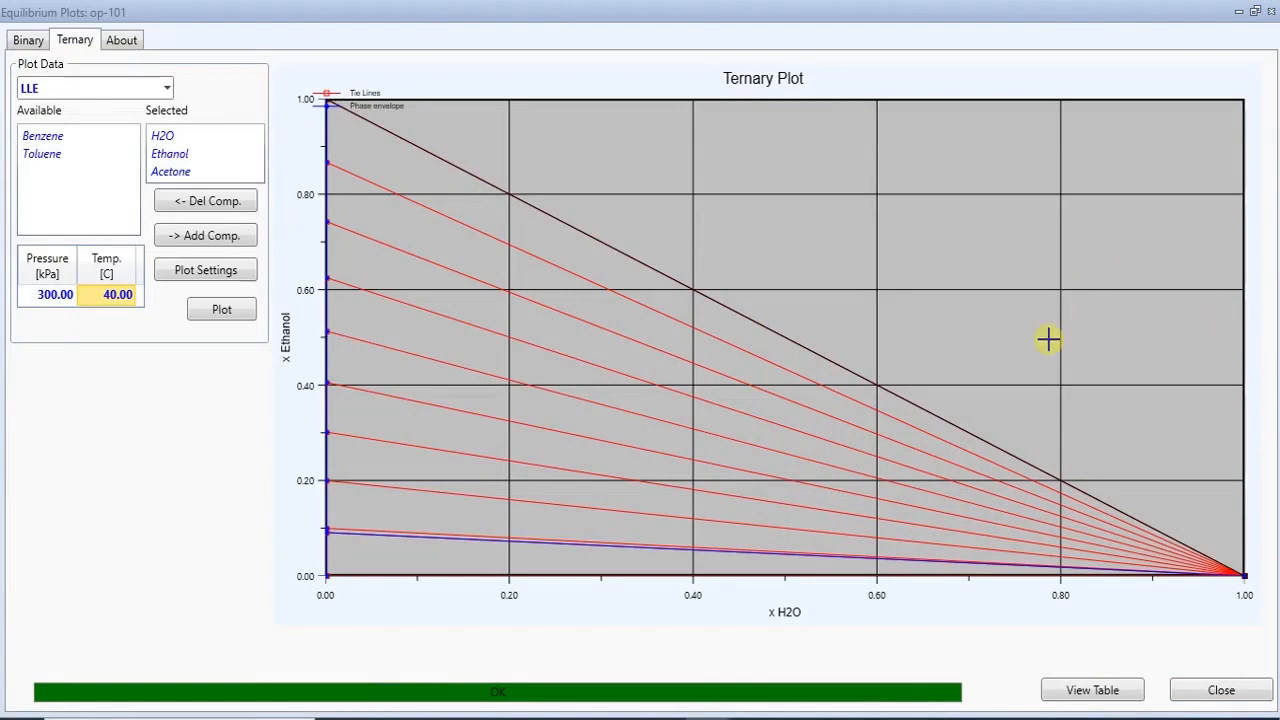
{"action": "left_click", "coordinate": [1270, 12]}
- Open the op-100 binary equilibrium plot to review it, then close it
{"action": "left_click", "coordinate": [413, 275]}
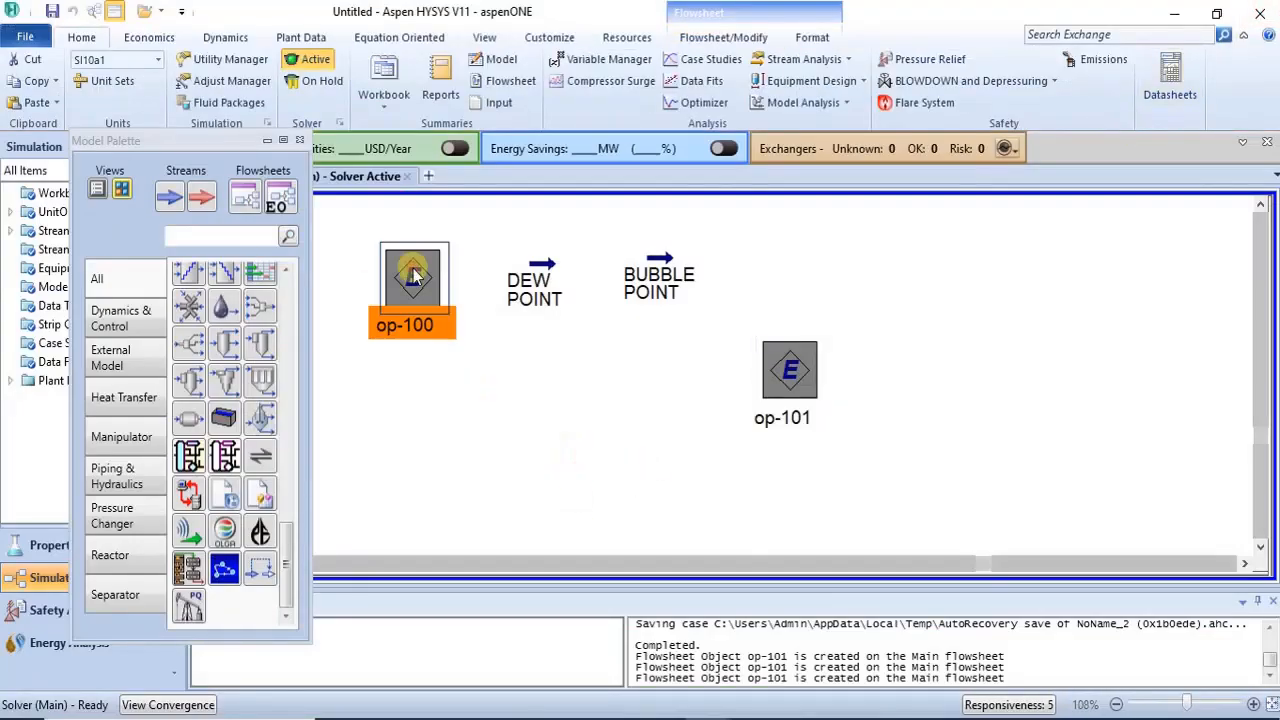
{"action": "double_click", "coordinate": [413, 275]}
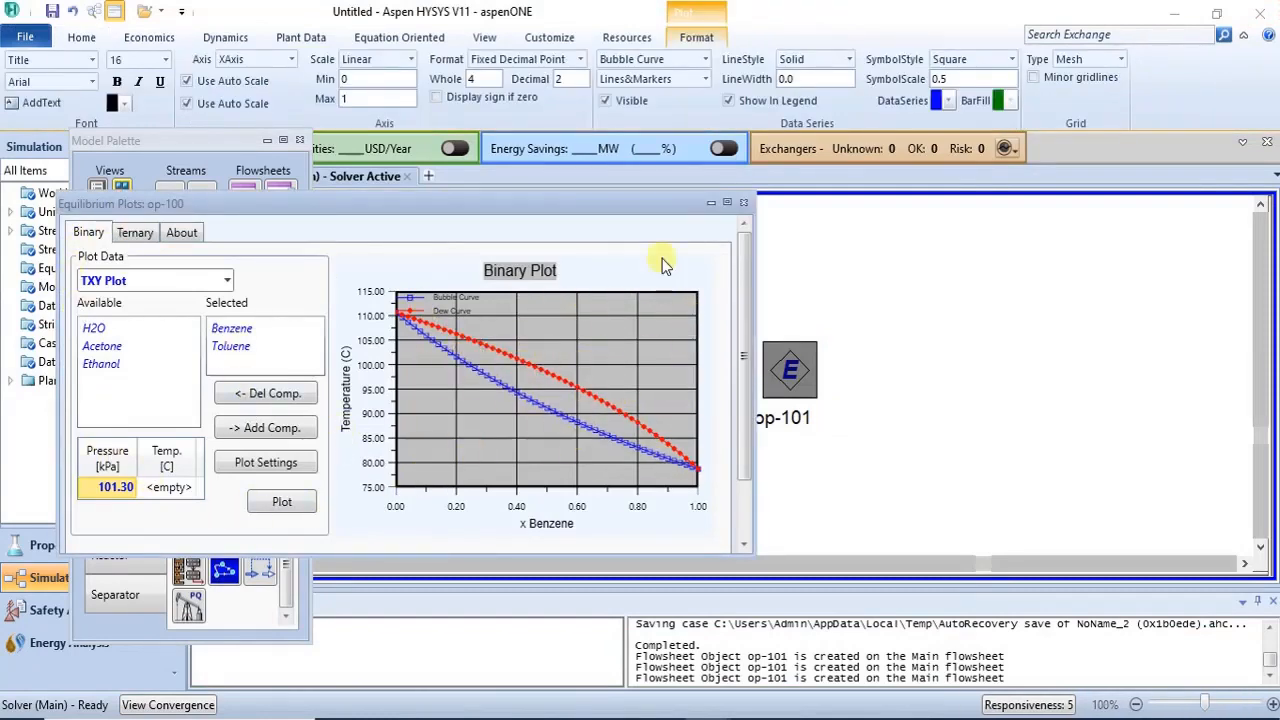
{"action": "left_click", "coordinate": [743, 206]}
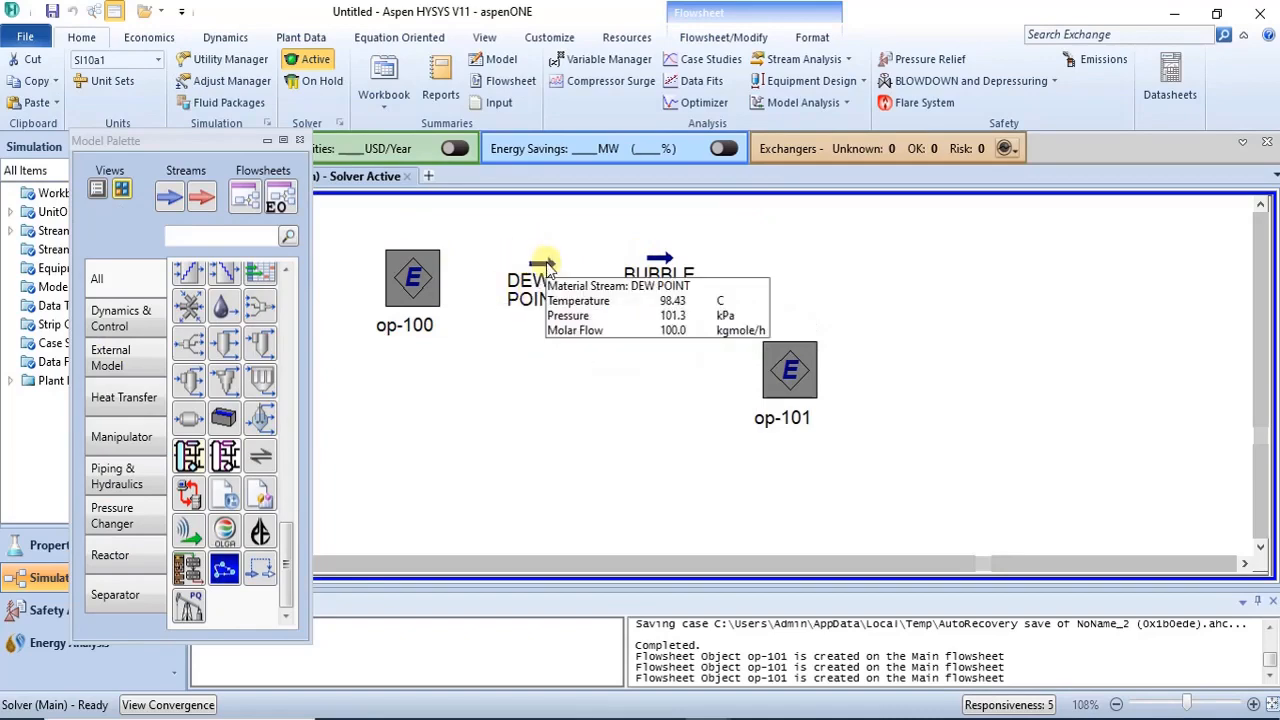
- Open the op-101 equilibrium plot window on its ternary page, reposition it, and maximize it
{"action": "double_click", "coordinate": [797, 380]}
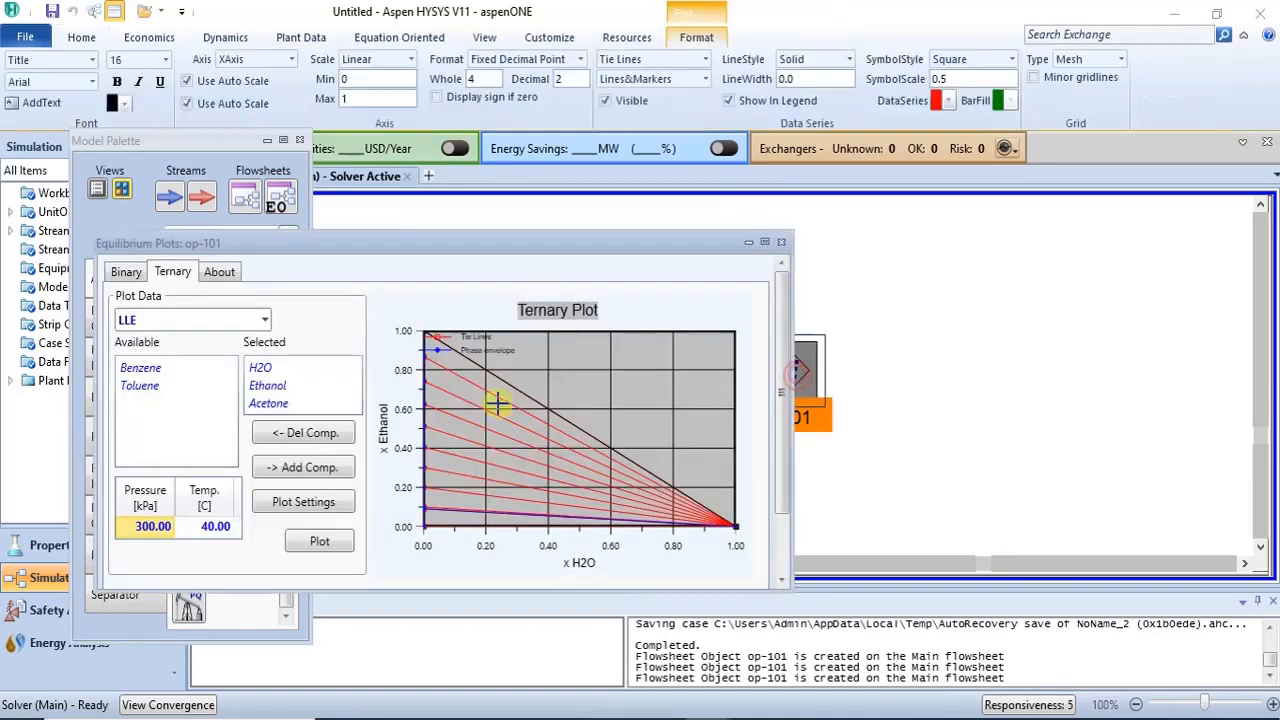
{"action": "left_click_drag", "start_coordinate": [480, 163], "coordinate": [714, 202]}
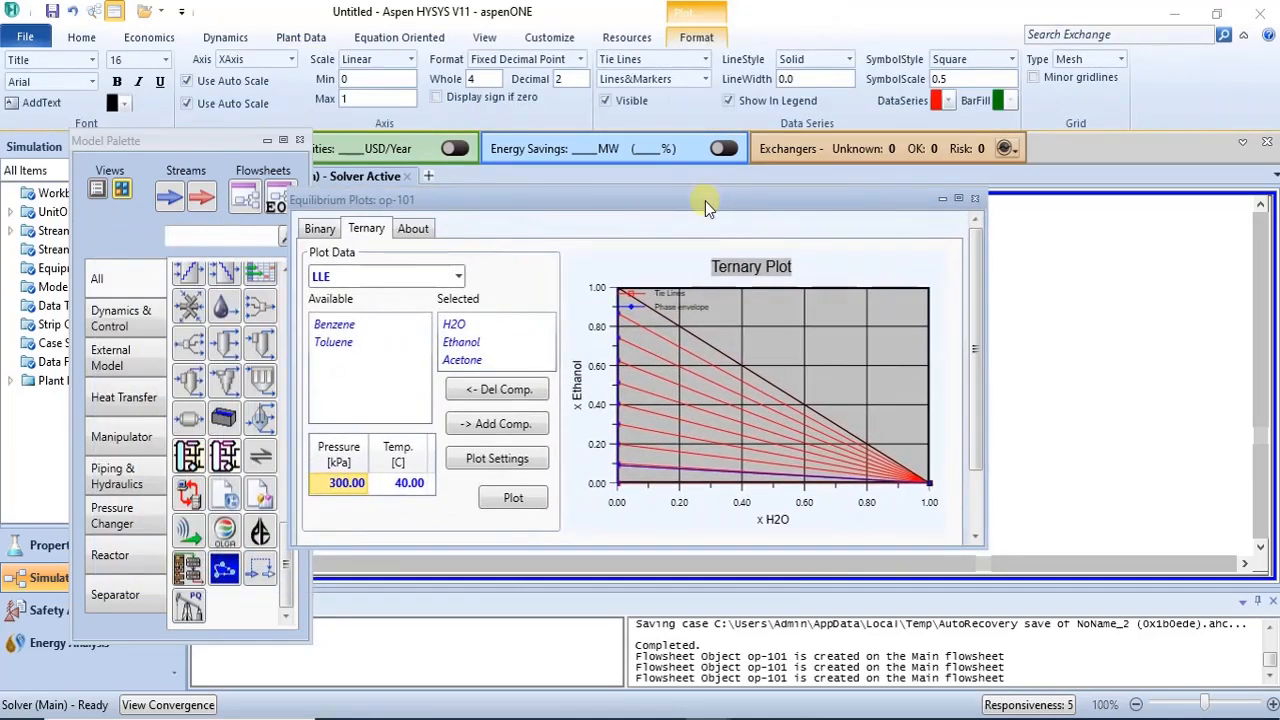
{"action": "left_click", "coordinate": [956, 197]}
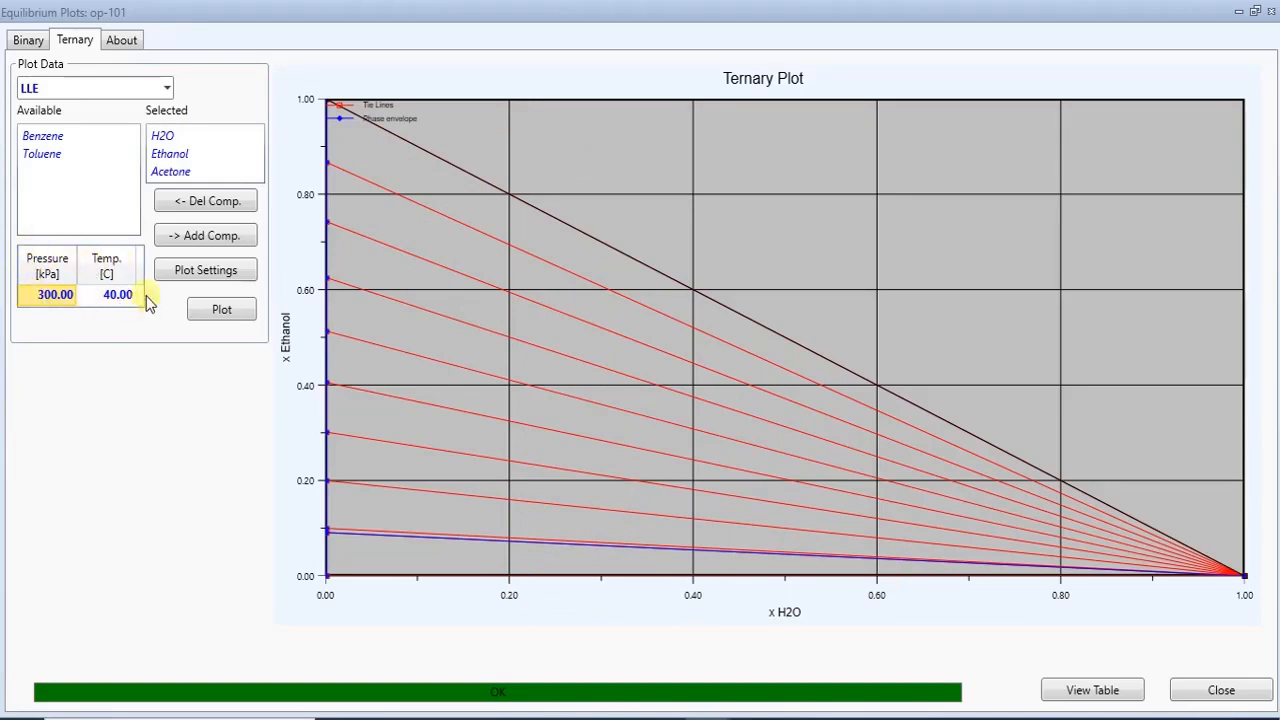
- Set the ternary plot temperature to 30 °C
{"action": "mouse_move", "coordinate": [508, 488]}
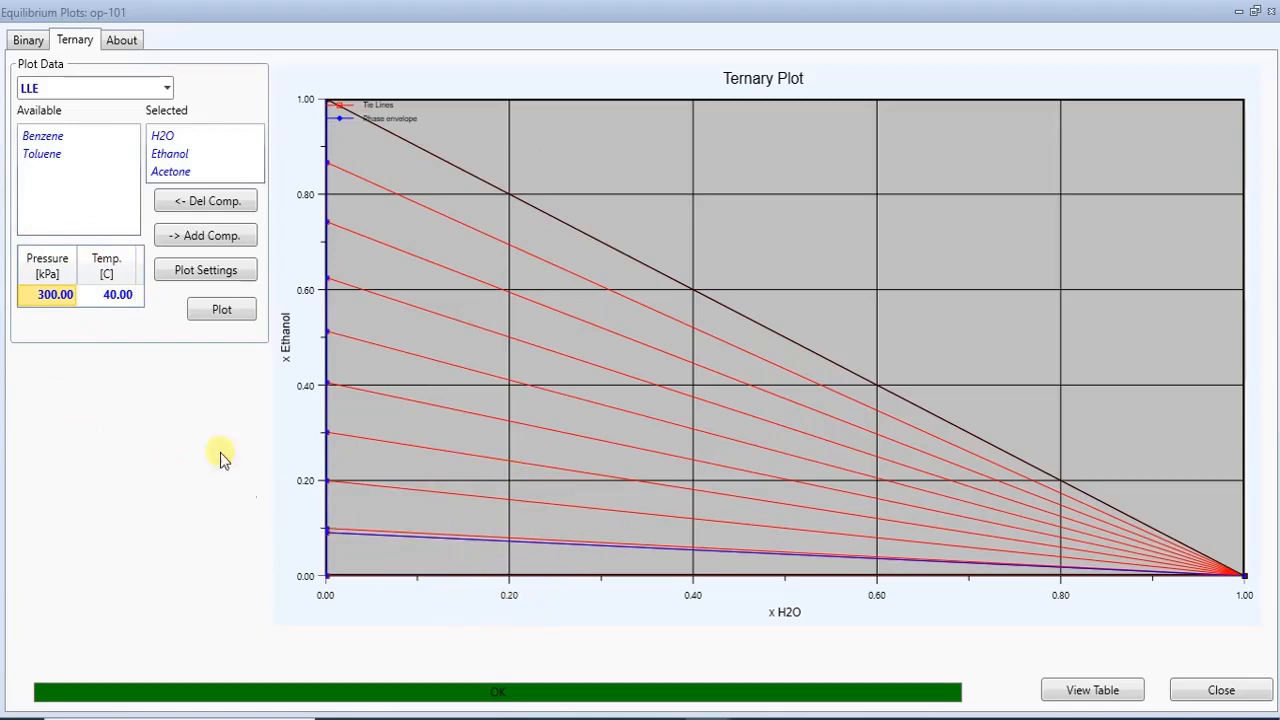
{"action": "left_click", "coordinate": [121, 300]}
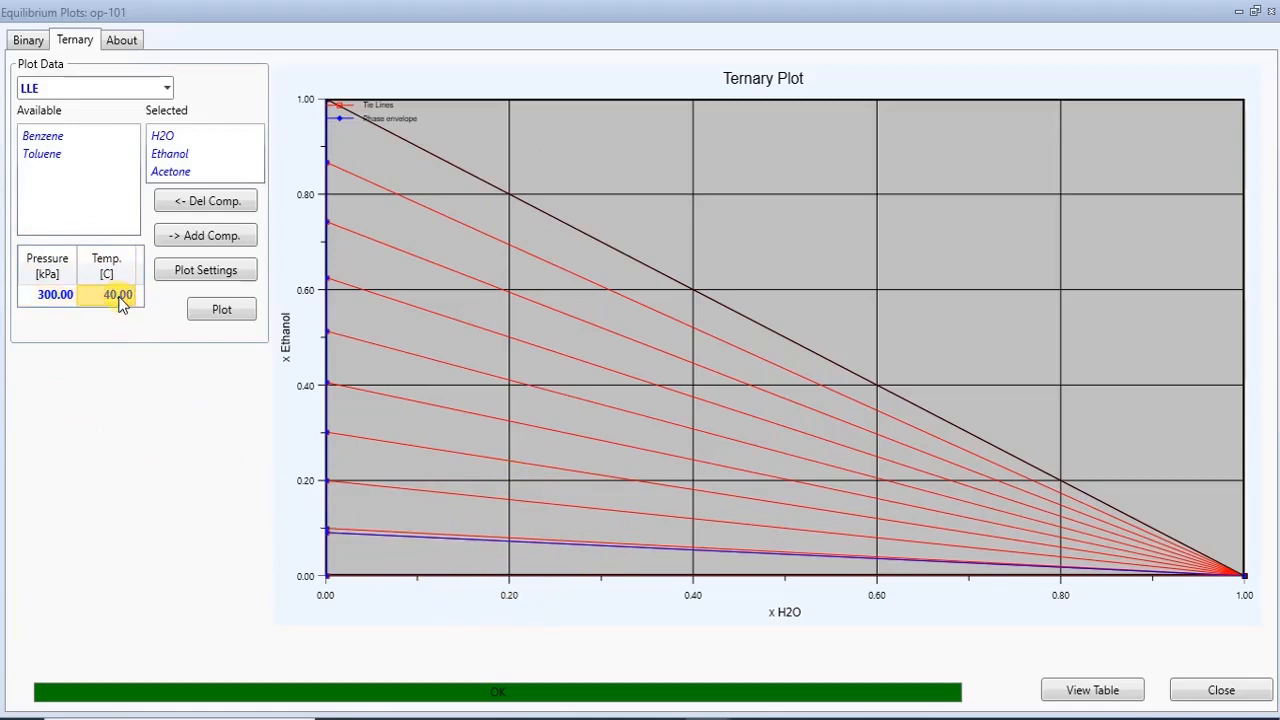
{"action": "type", "text": "30"}
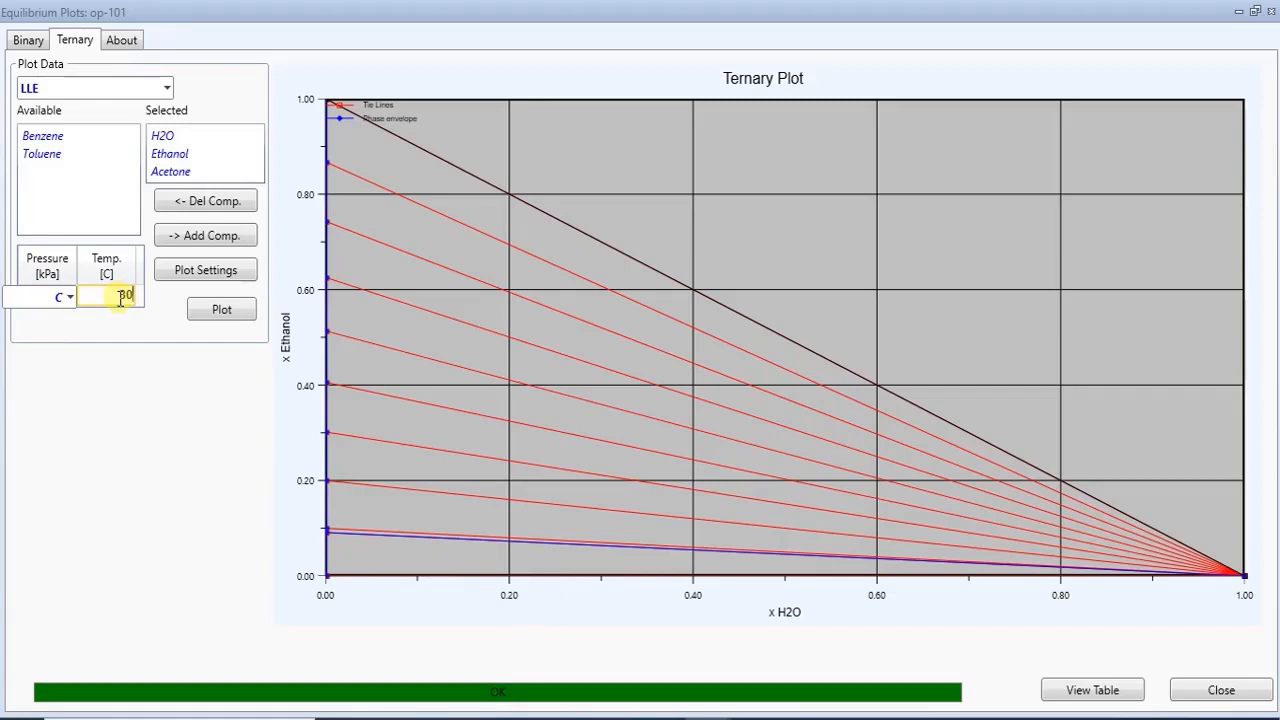
{"action": "key", "text": "Return"}
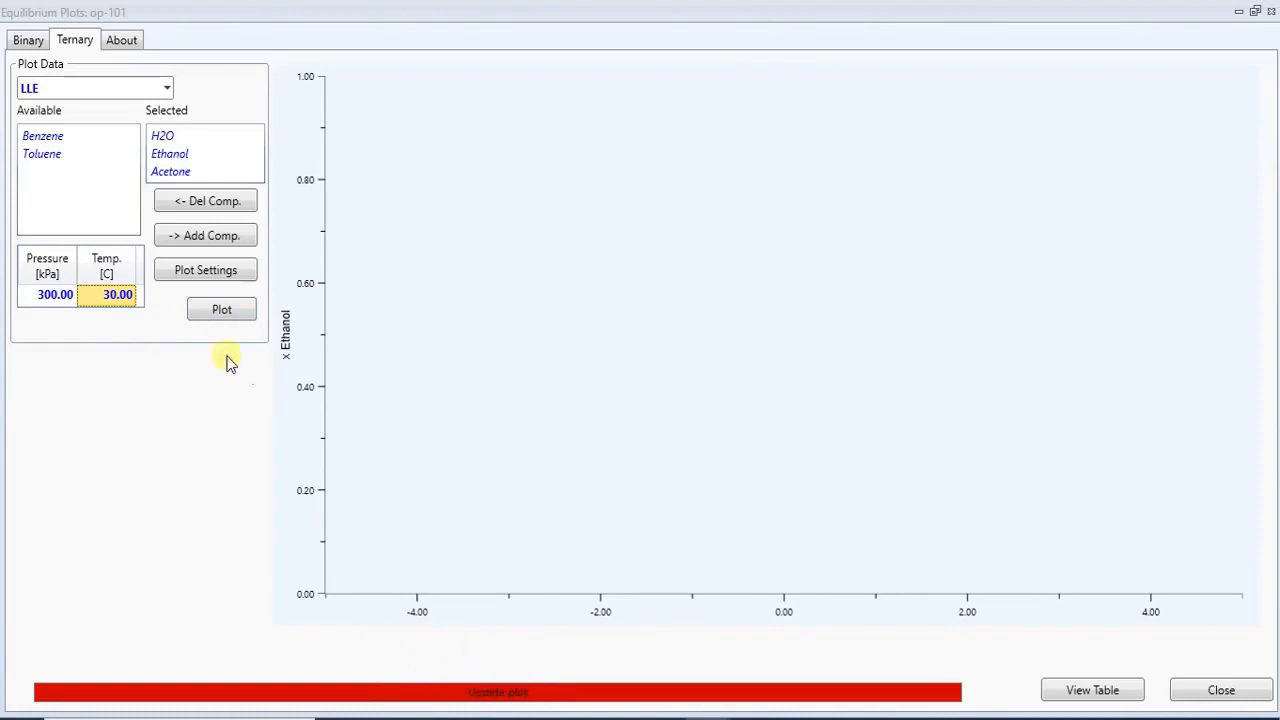
- Reset the temperature to 40 °C and replot the ternary diagram, then close the plot window
{"action": "left_click", "coordinate": [112, 296]}
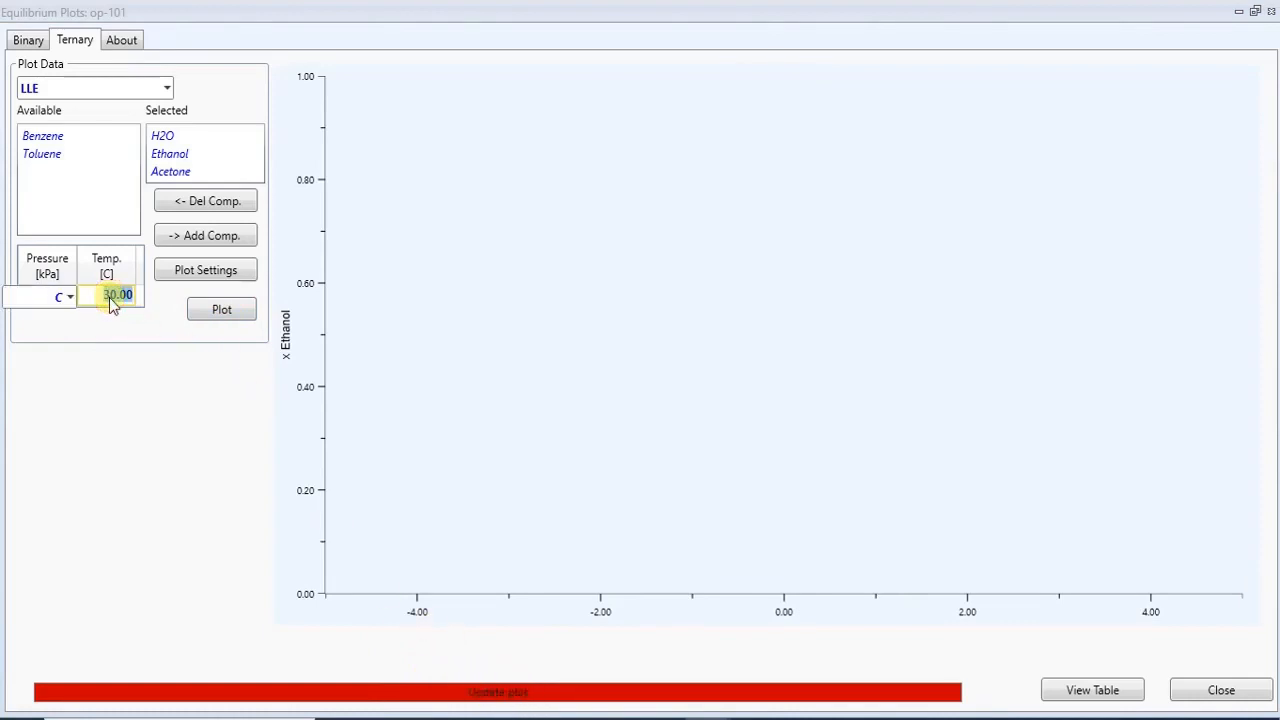
{"action": "key", "text": "BackSpace"}
{"action": "type", "text": "40"}
{"action": "key", "text": "Return"}
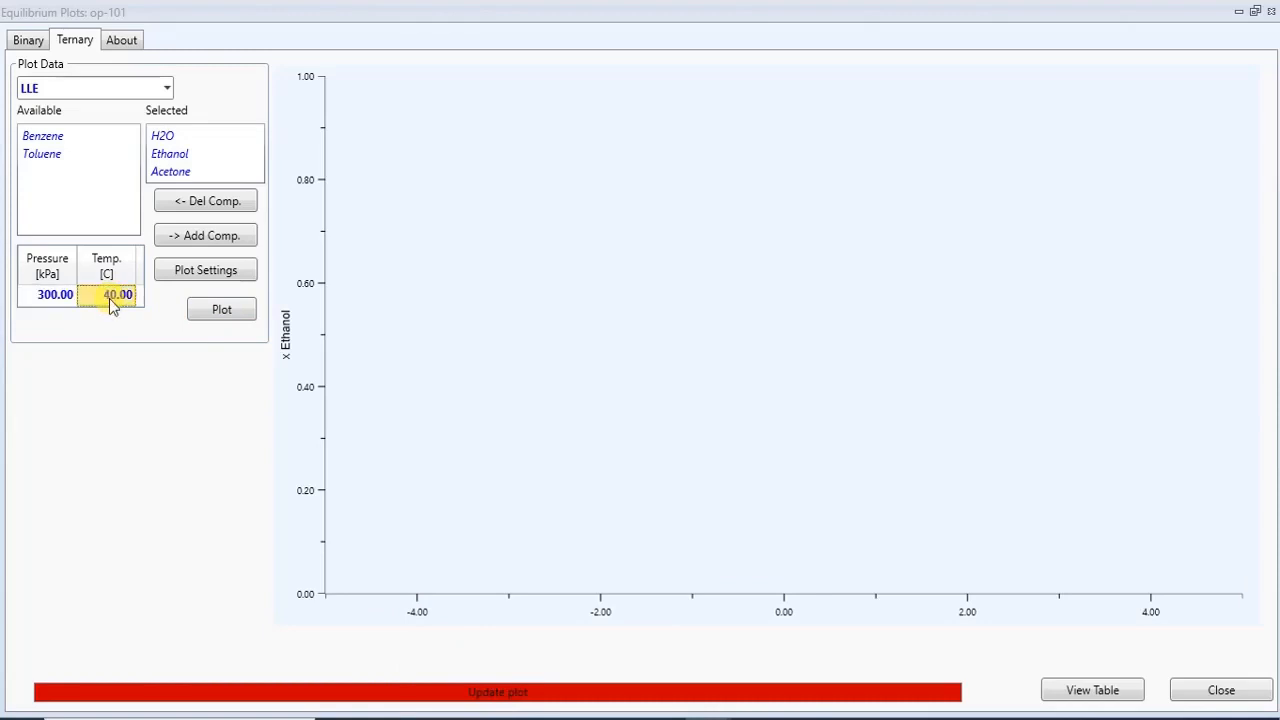
{"action": "left_click", "coordinate": [221, 316]}
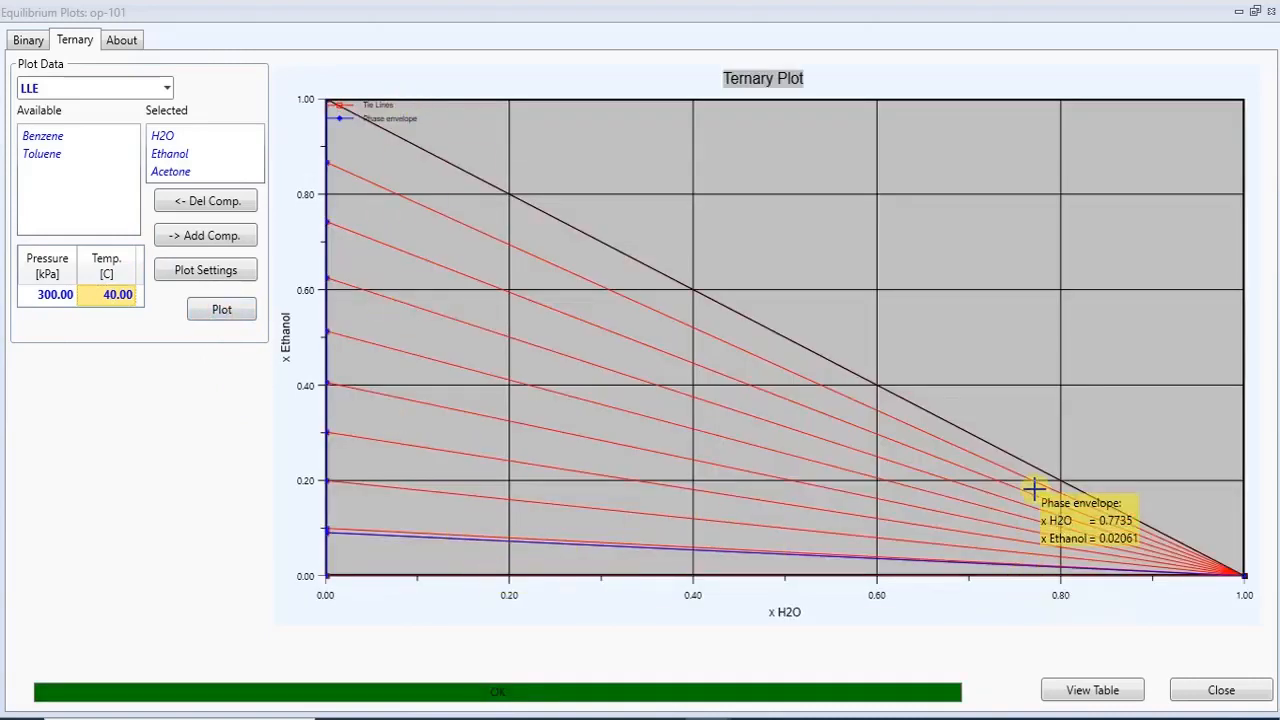
{"action": "left_click", "coordinate": [1271, 11]}
{"action": "left_click", "coordinate": [980, 403]}
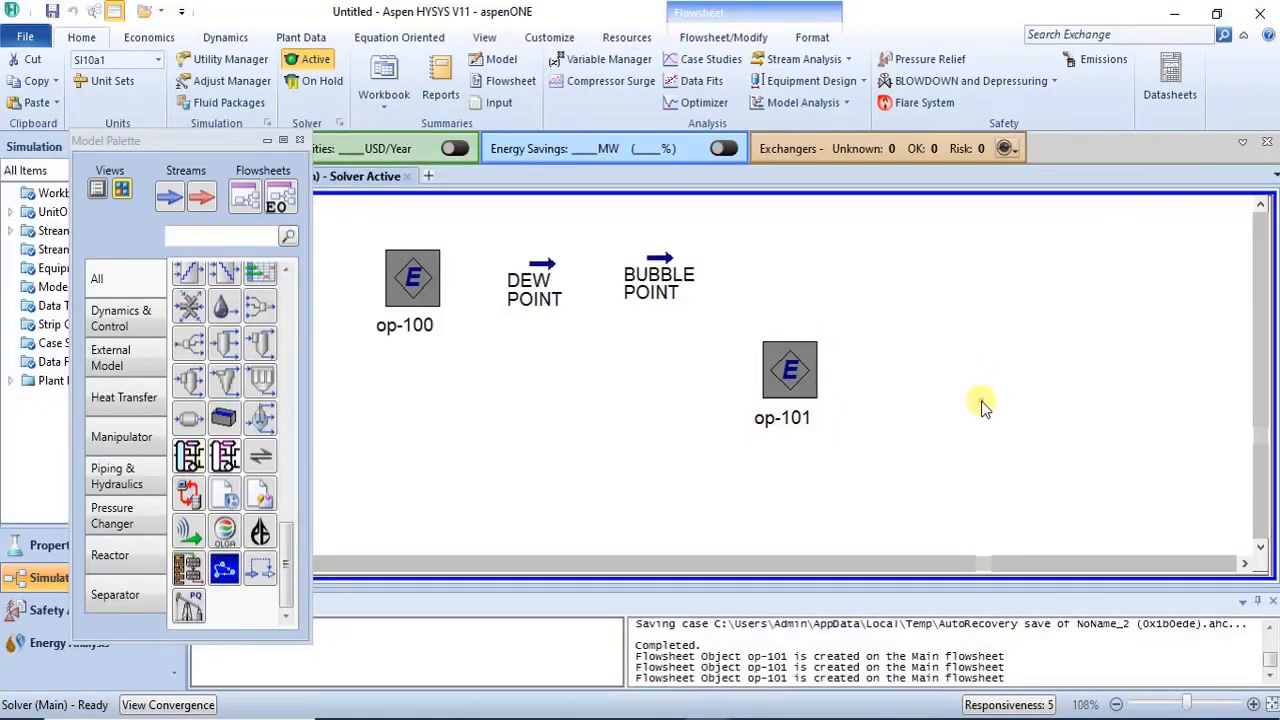